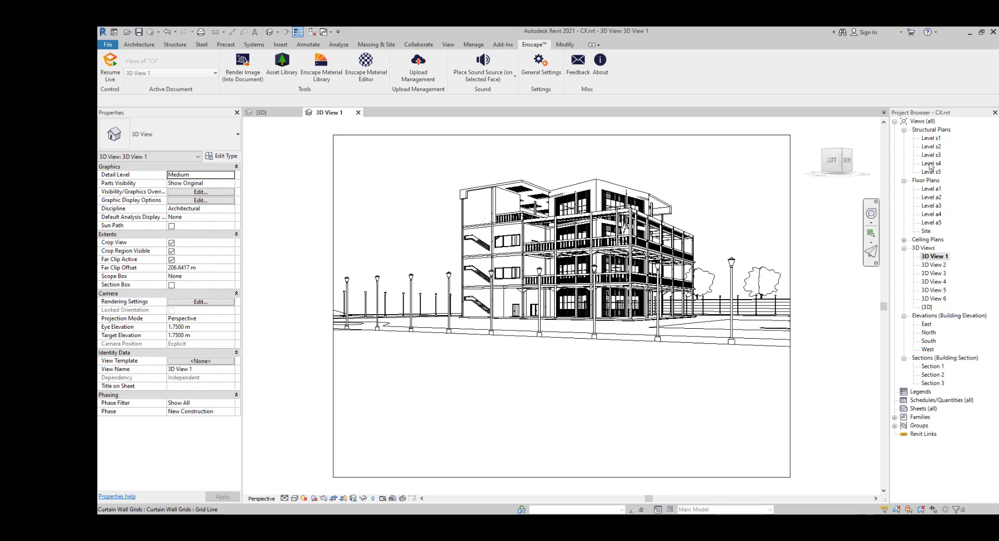
Step: Open the Level a2 floor plan at the toilet block between grids C and D, dismissing the save reminder
double_click(929, 198)
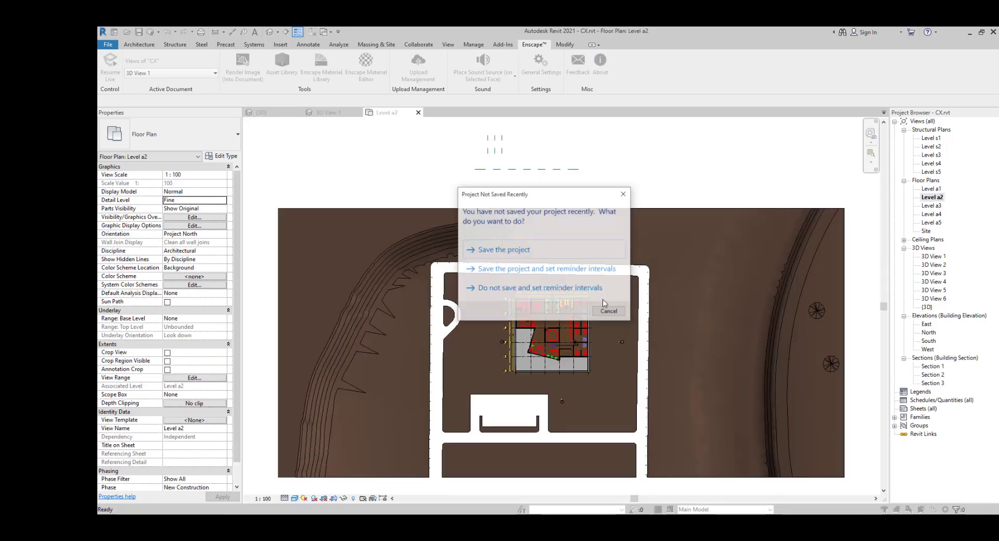
click(606, 310)
scroll(554, 311, up, 3)
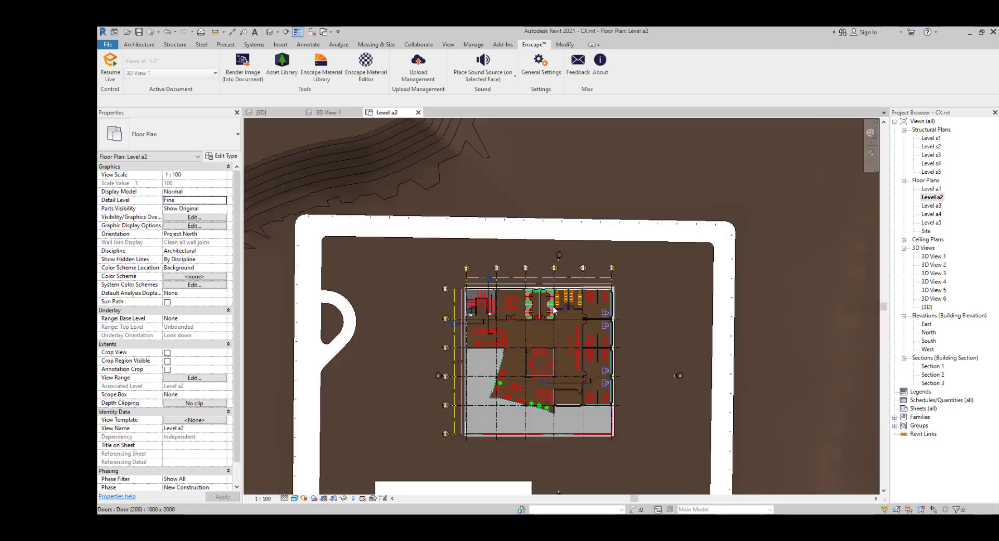
scroll(554, 311, up, 8)
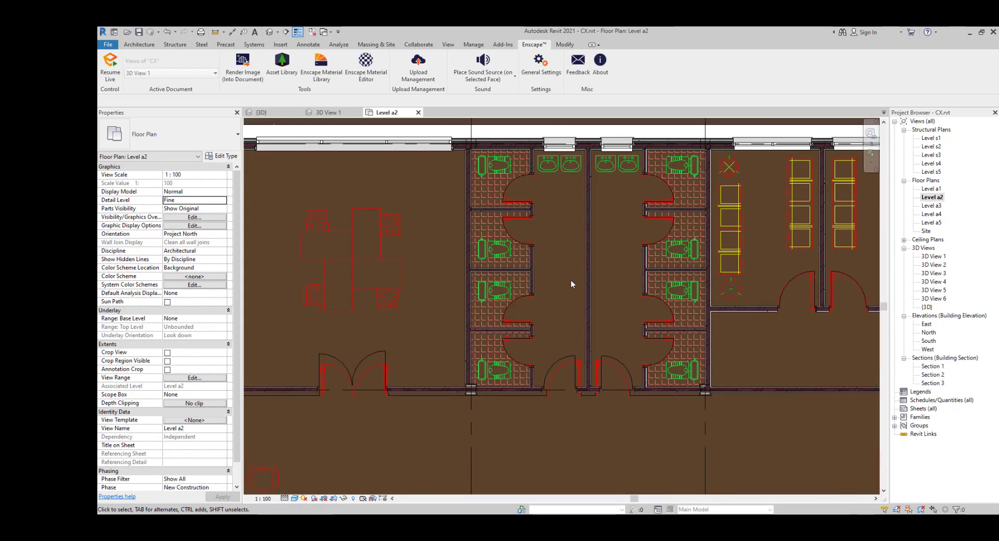
scroll(608, 260, up, 2)
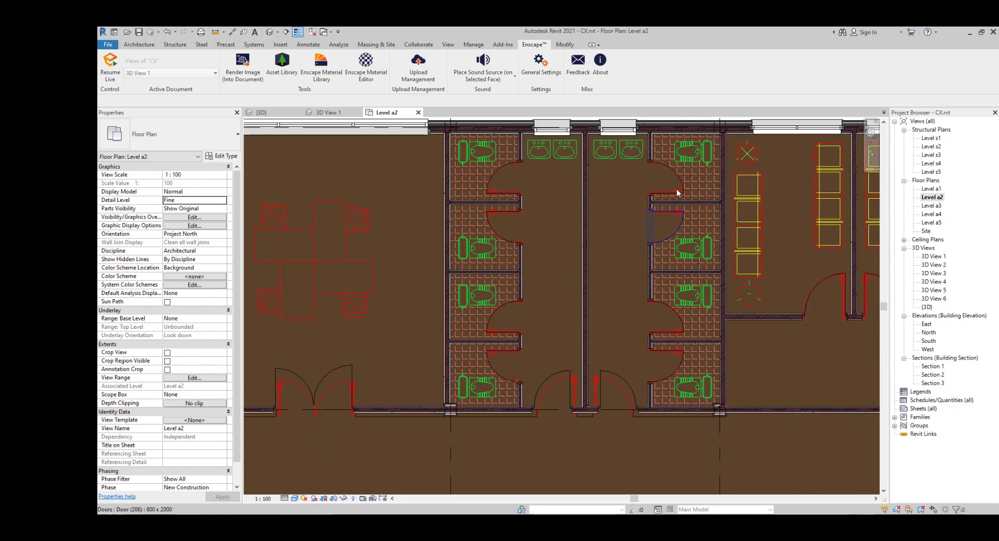
Step: Delete the uppermost 800 x 2000 cubicle door in the right-hand toilet room
click(650, 192)
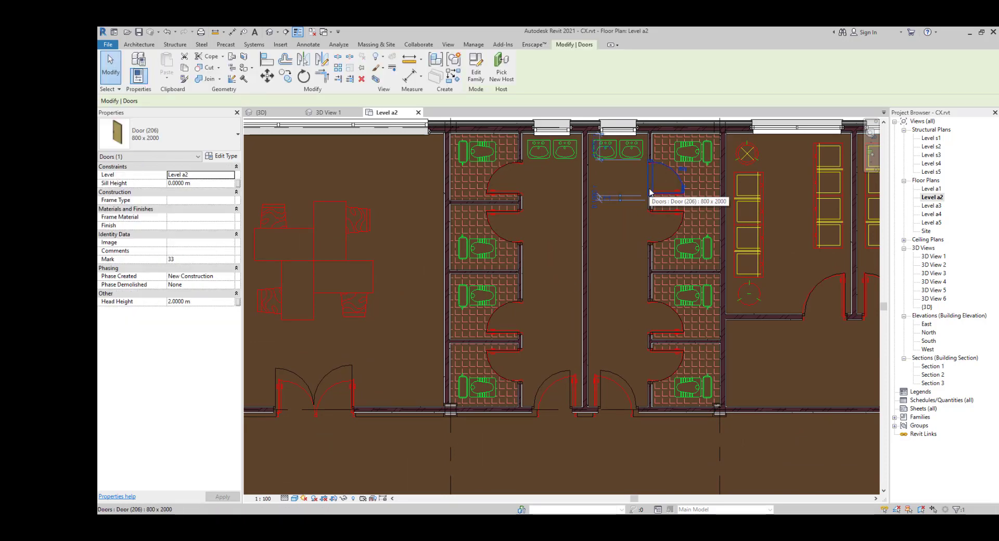
key(Delete)
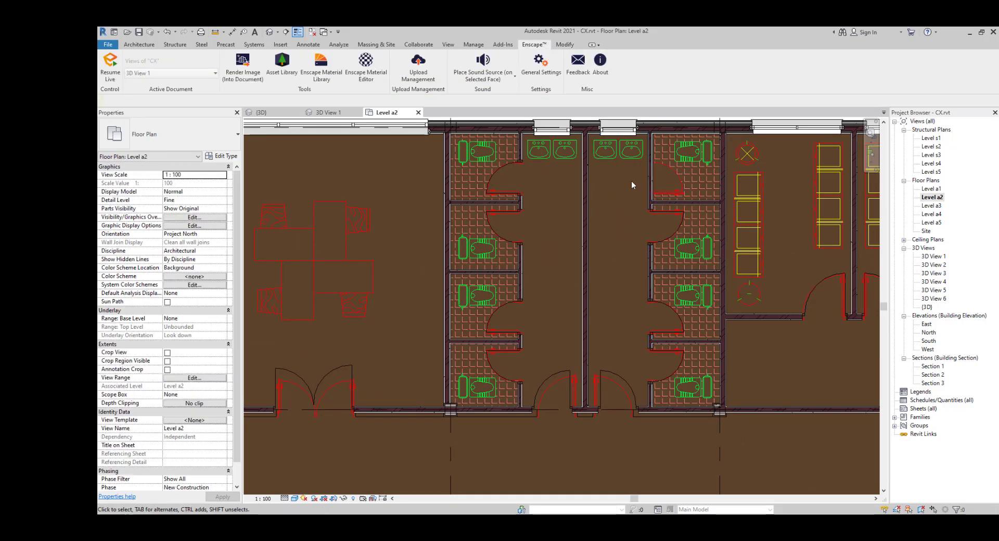
scroll(635, 172, down, 1)
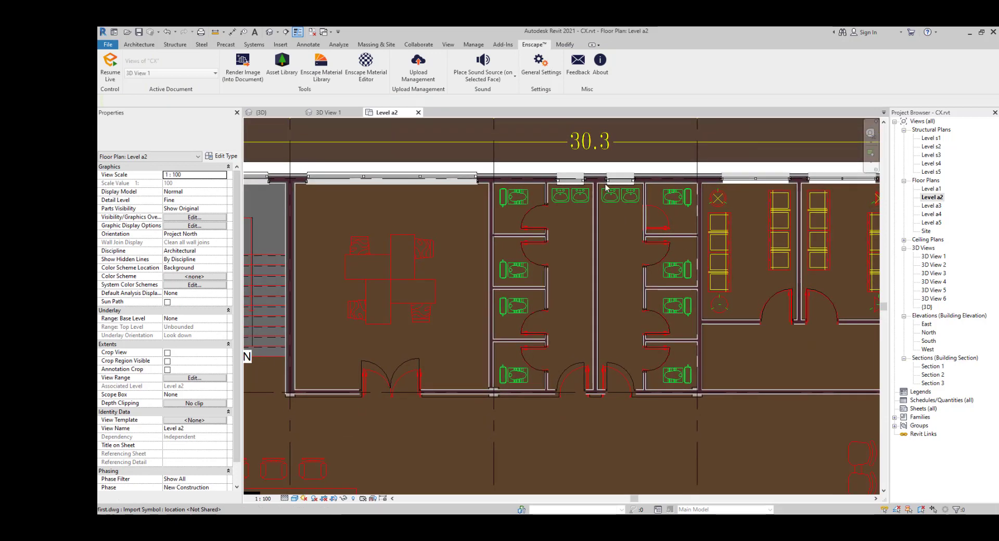
click(655, 272)
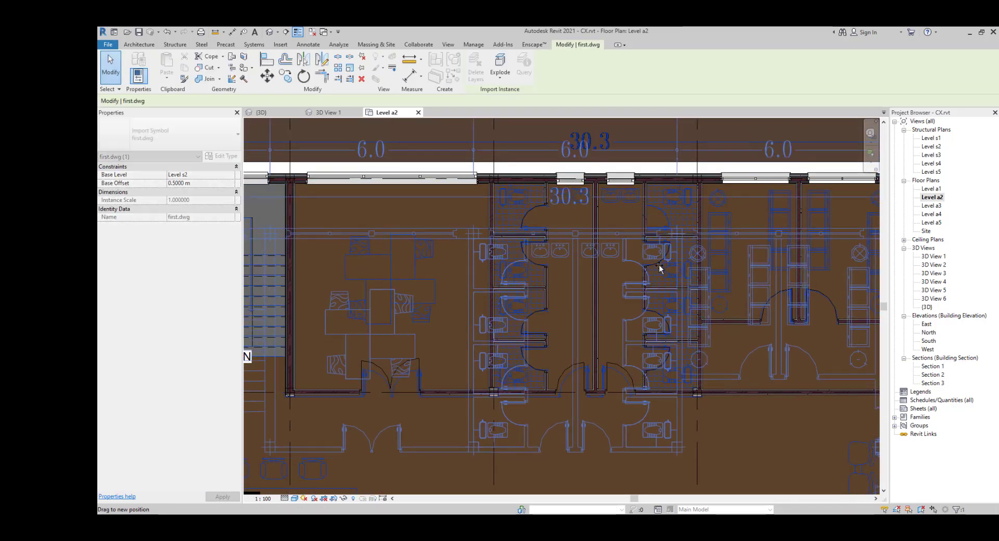
key(Escape)
Step: Hide the imported categories 2.dwg, 2.dwg (2), first.dwg and Imports in Families in the Level a2 view
scroll(543, 279, down, 3)
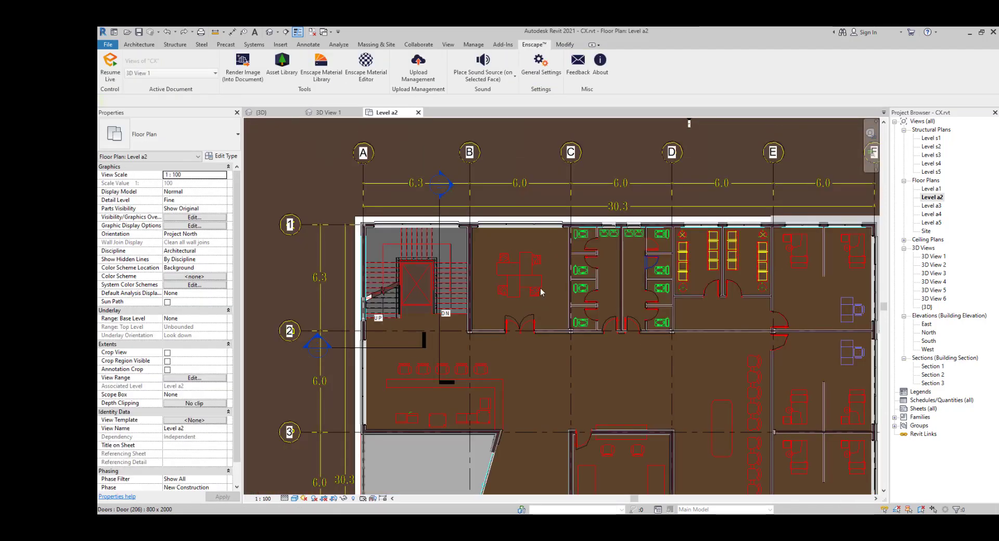
scroll(544, 279, down, 1)
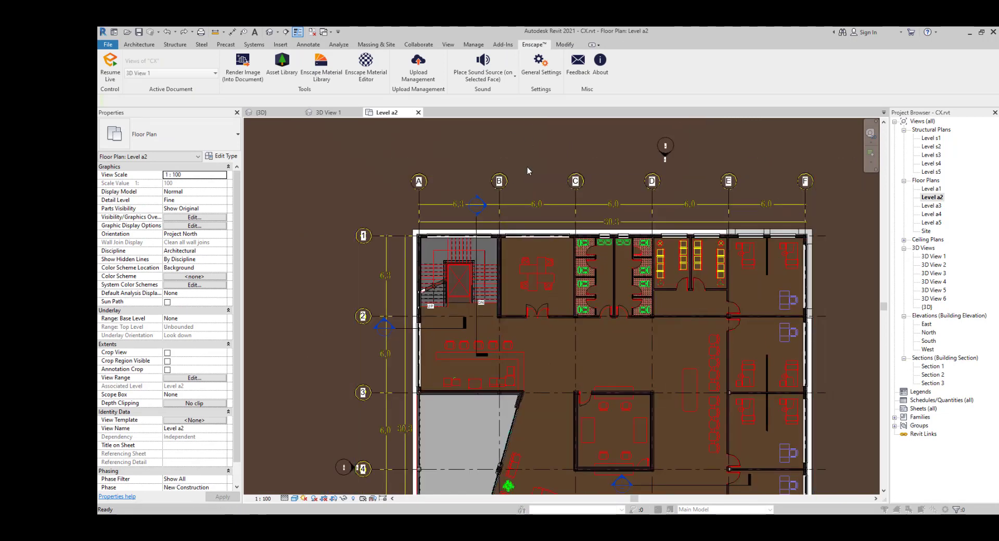
key(v)
key(v)
click(416, 147)
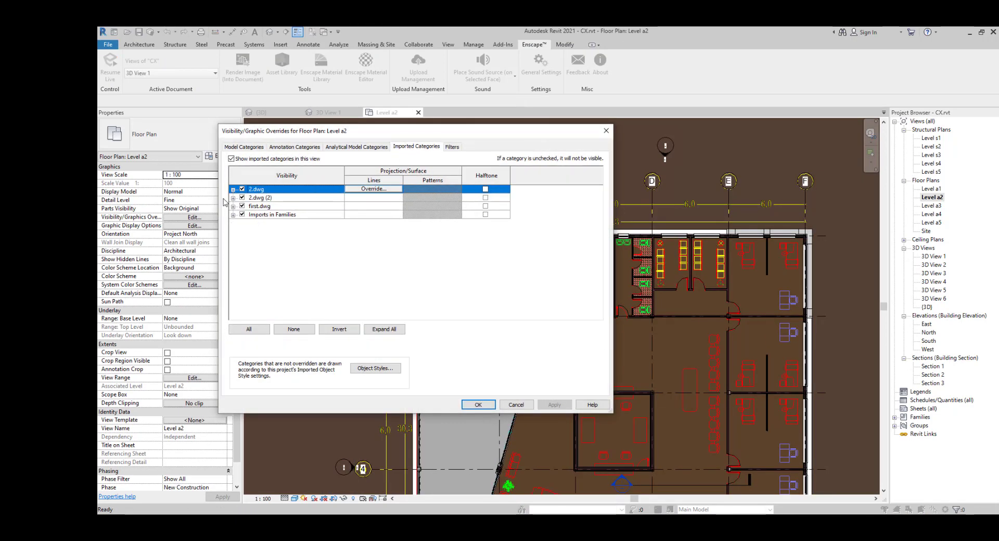
click(242, 189)
click(242, 198)
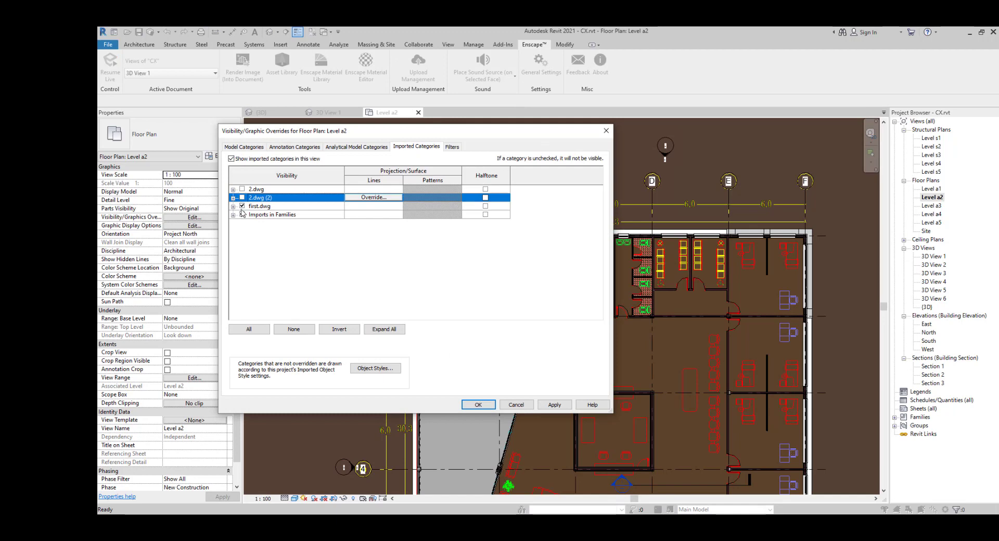
click(242, 206)
click(242, 214)
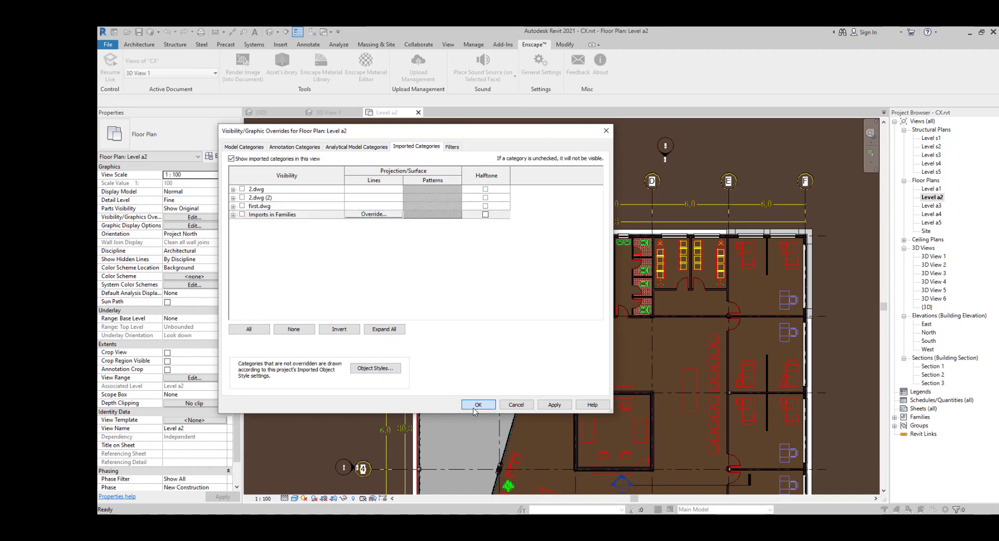
click(478, 404)
Step: Delete the cubicle partition walls and their doors from both toilet rooms, keeping the surrounding room walls
scroll(657, 273, up, 8)
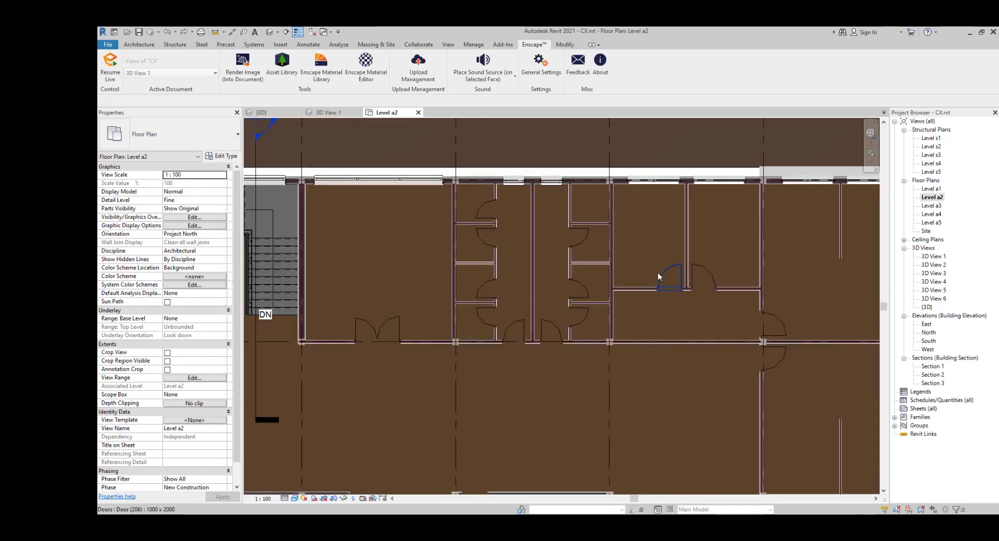
mouse_move(575, 210)
mouse_down()
mouse_move(541, 386)
mouse_move(555, 373)
mouse_up()
key(Delete)
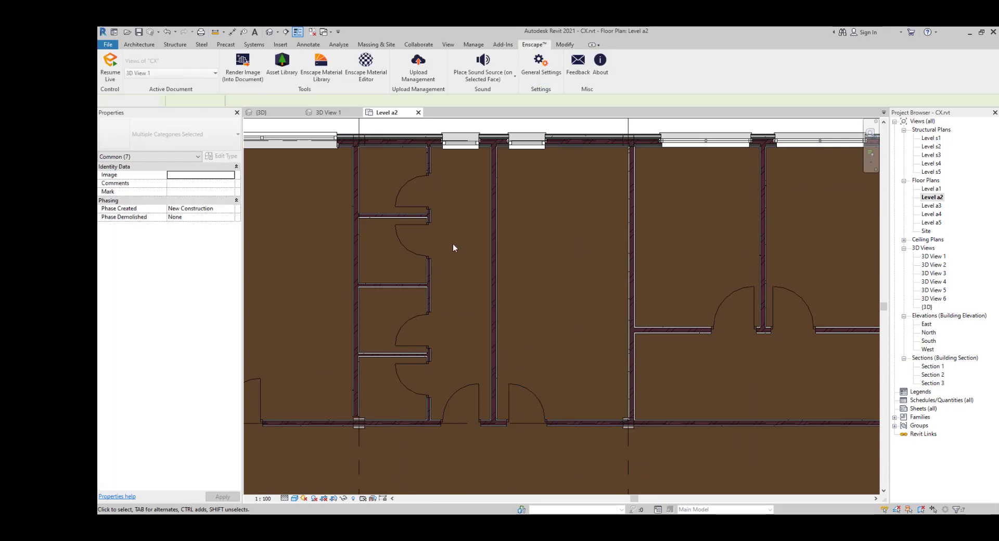
drag(453, 179, 410, 333)
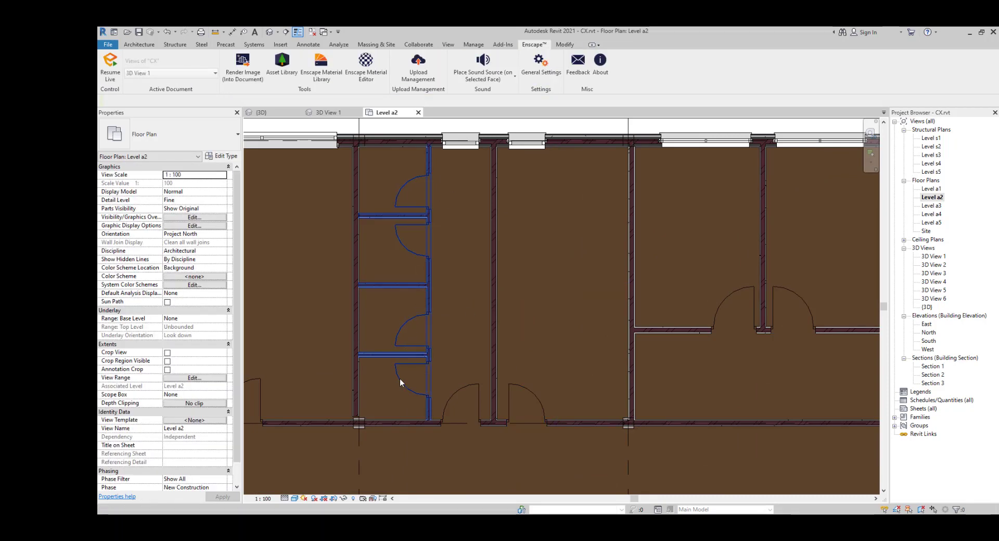
key(Delete)
middle_drag(453, 339, 491, 344)
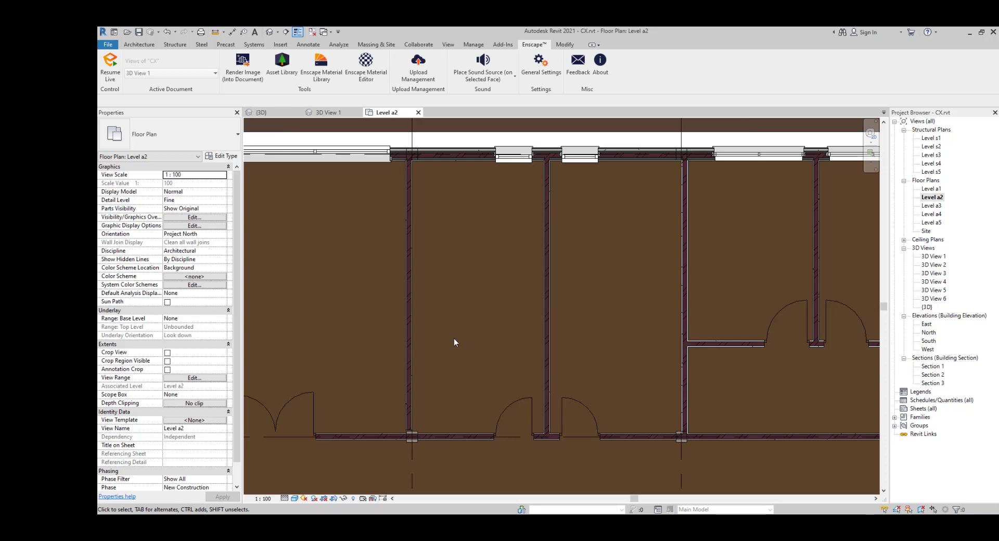
Step: Load the family Cubicle Assembly.rfa from the Toilet Cubicles library folder for placement as a component
click(149, 48)
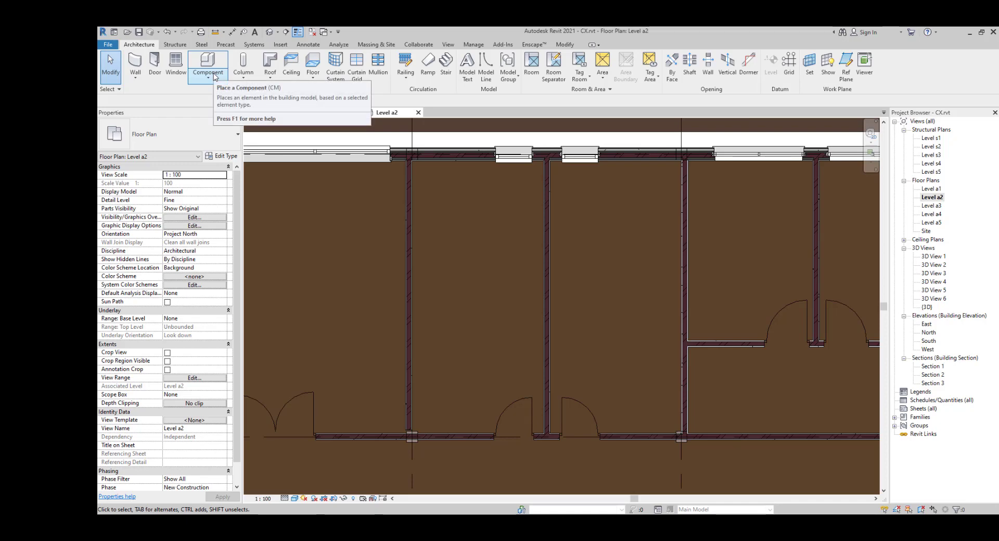
click(214, 77)
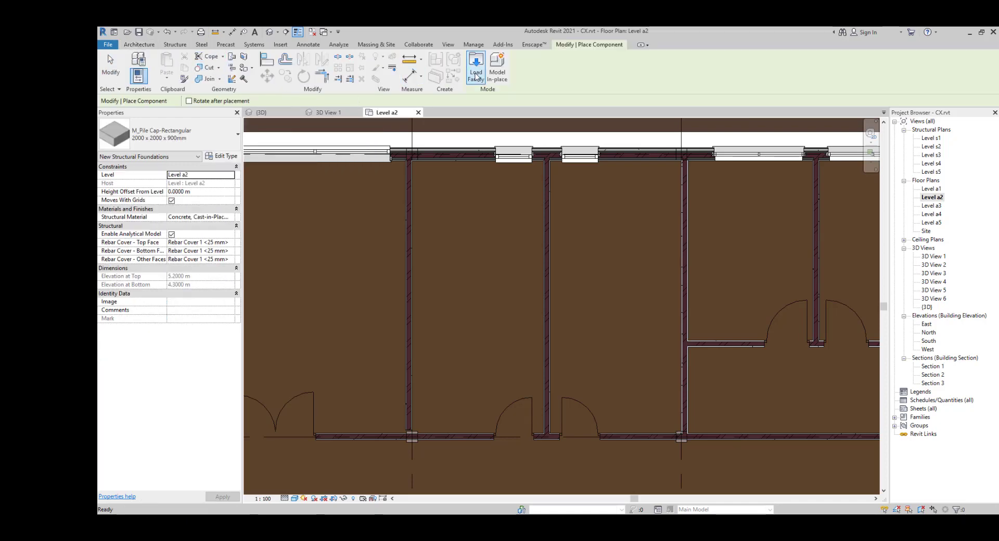
click(476, 76)
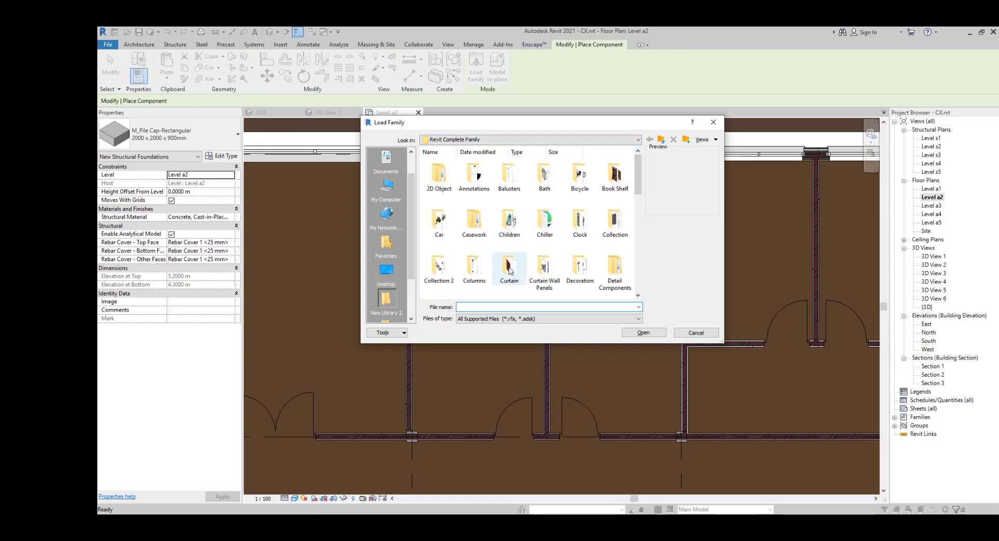
scroll(510, 270, down, 6)
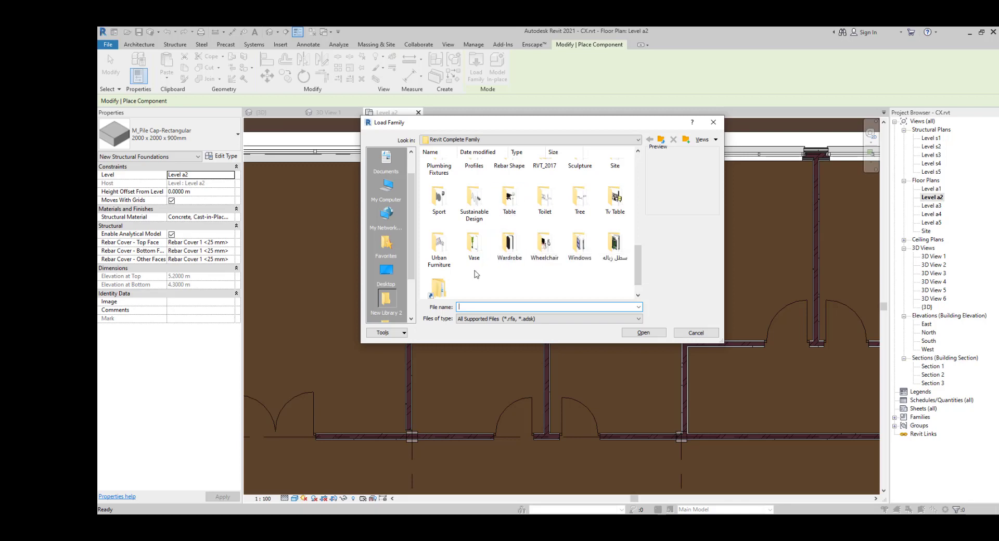
double_click(544, 198)
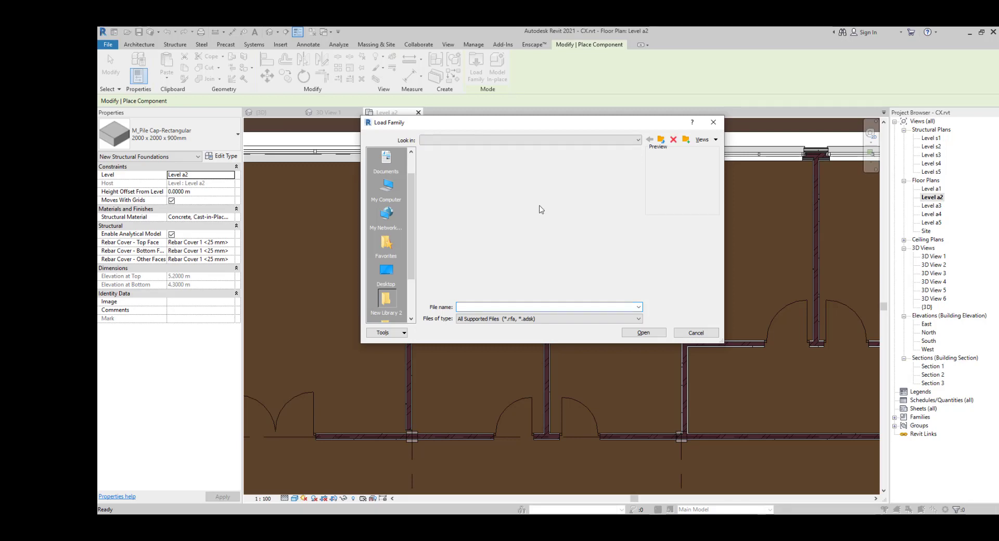
double_click(440, 179)
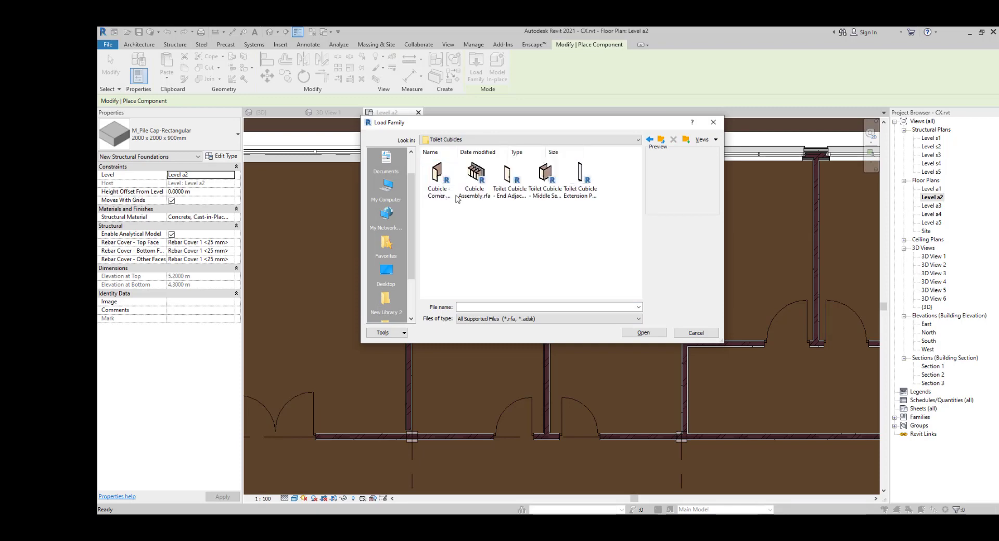
click(475, 188)
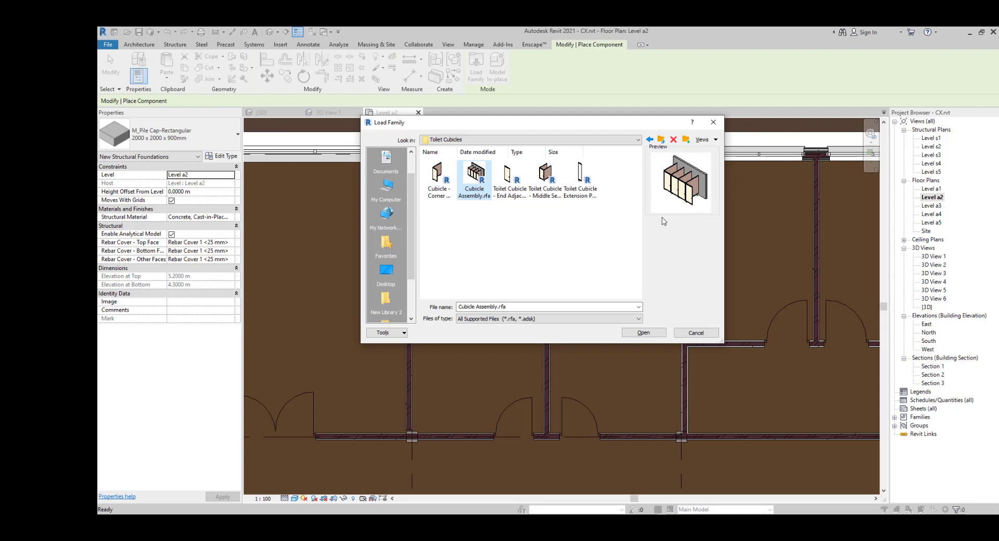
click(644, 333)
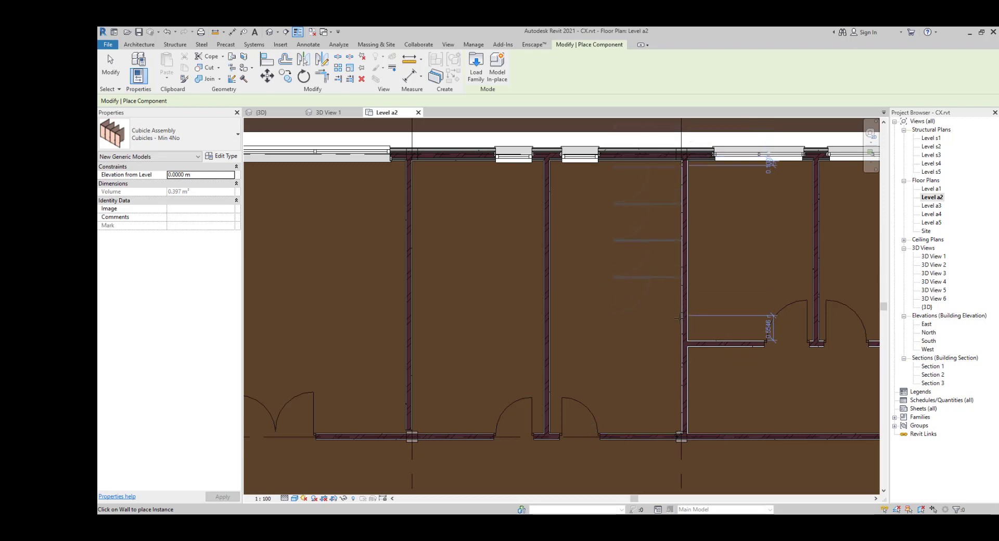
Step: Place one Cubicles - Min 4No assembly on the grid D wall of the right-hand toilet room
click(669, 321)
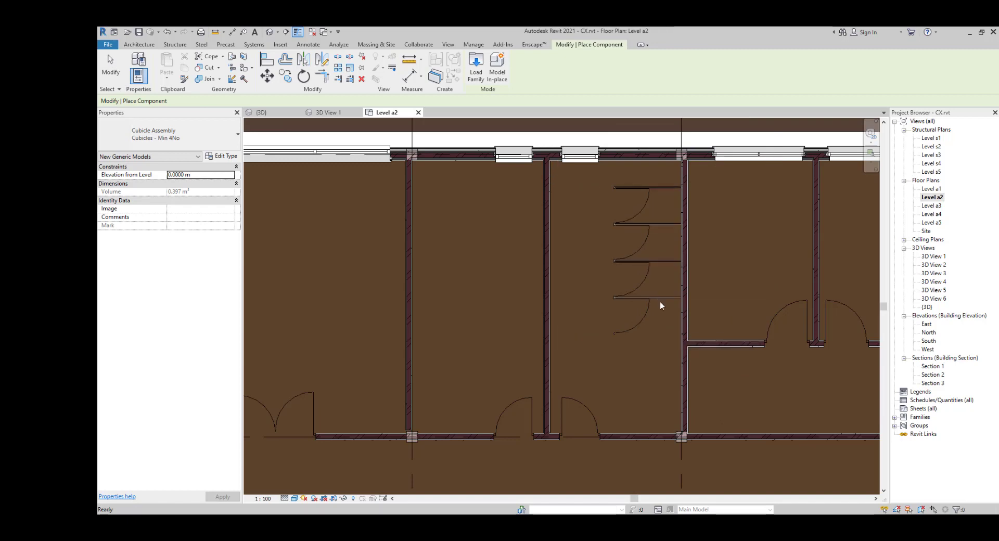
key(Escape)
key(Escape)
Step: Set No of Mid Cubicles to 5 in the placed cubicle assembly's type properties
click(633, 299)
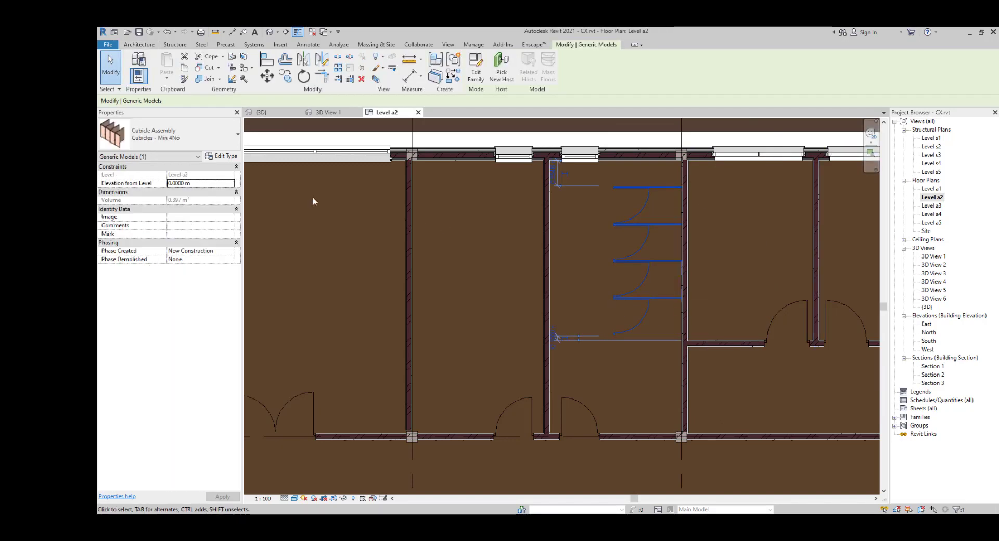
click(221, 155)
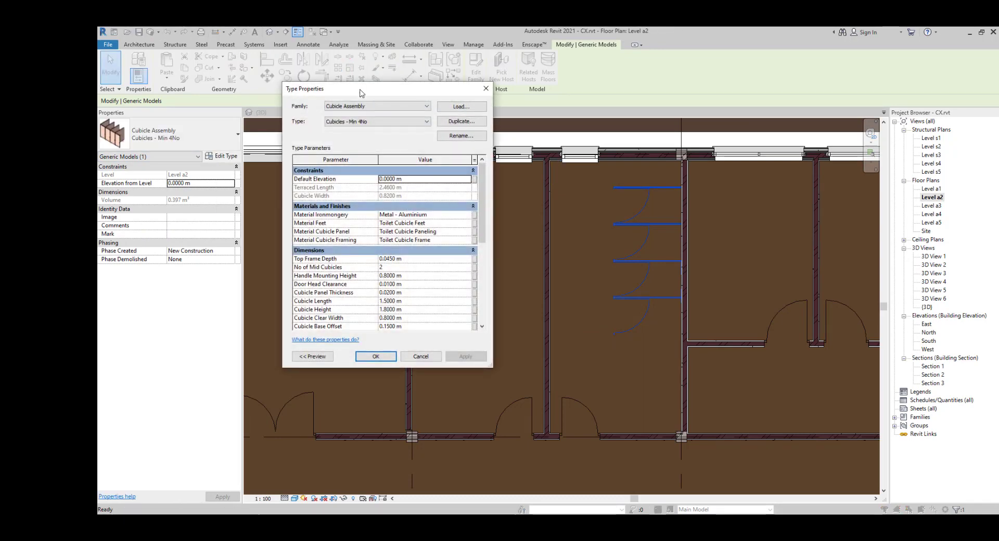
drag(362, 92, 292, 80)
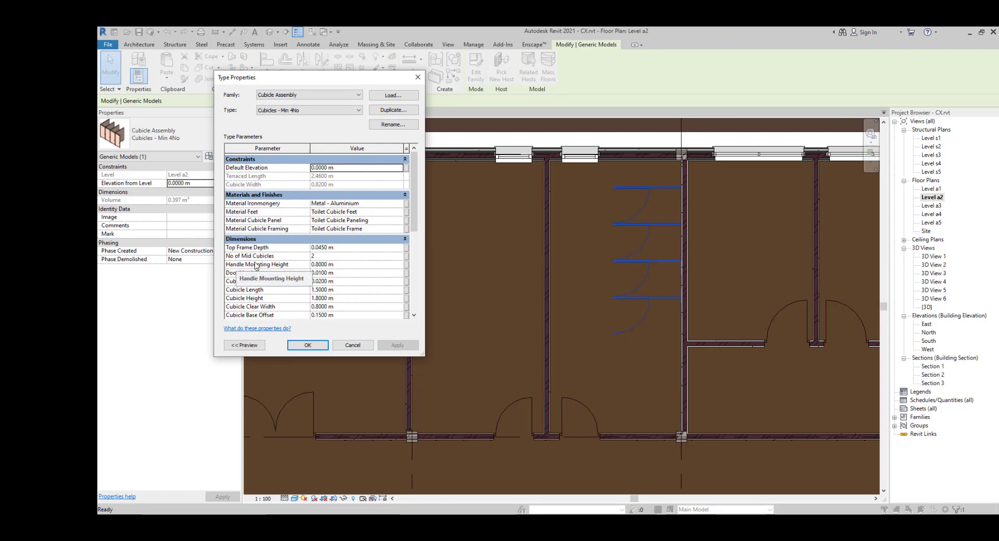
click(328, 256)
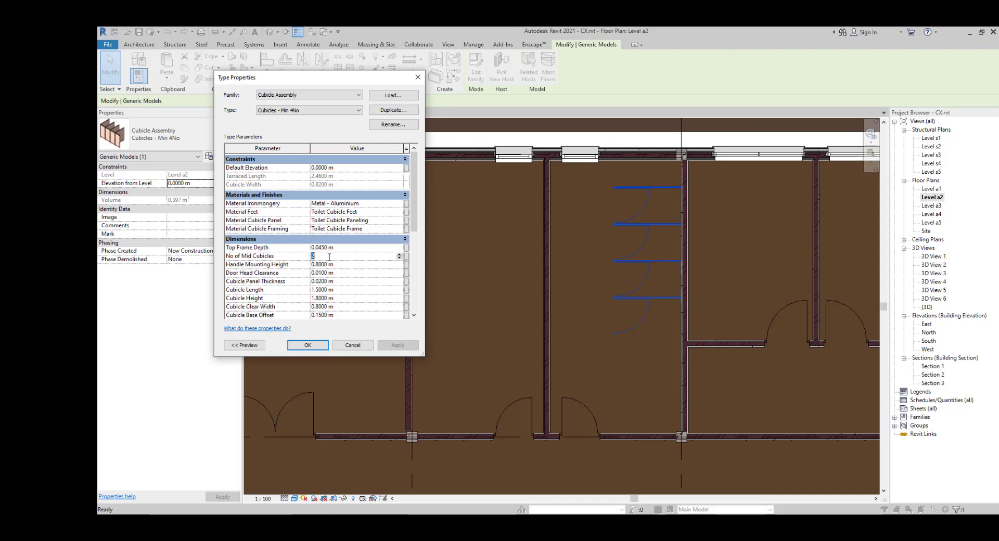
text(5)
click(397, 345)
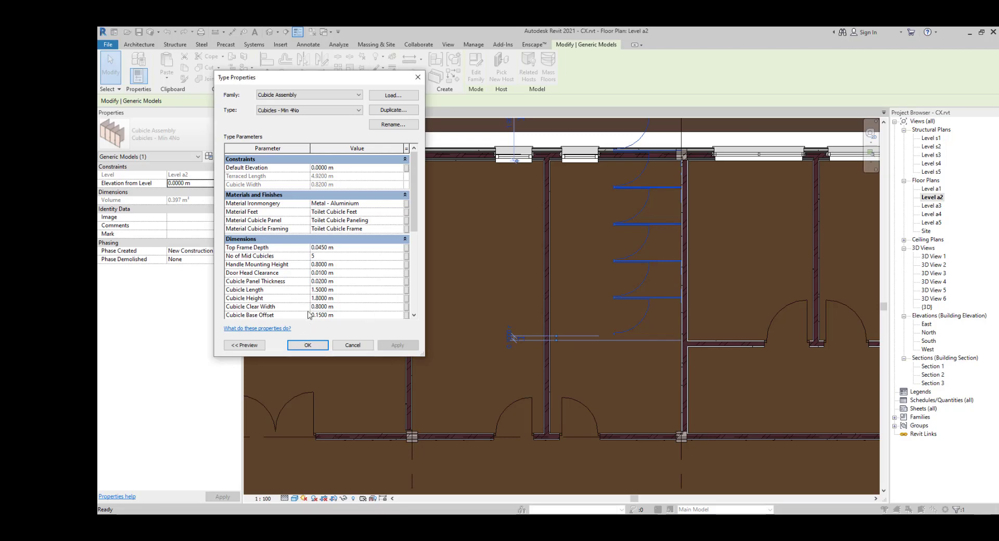
click(307, 345)
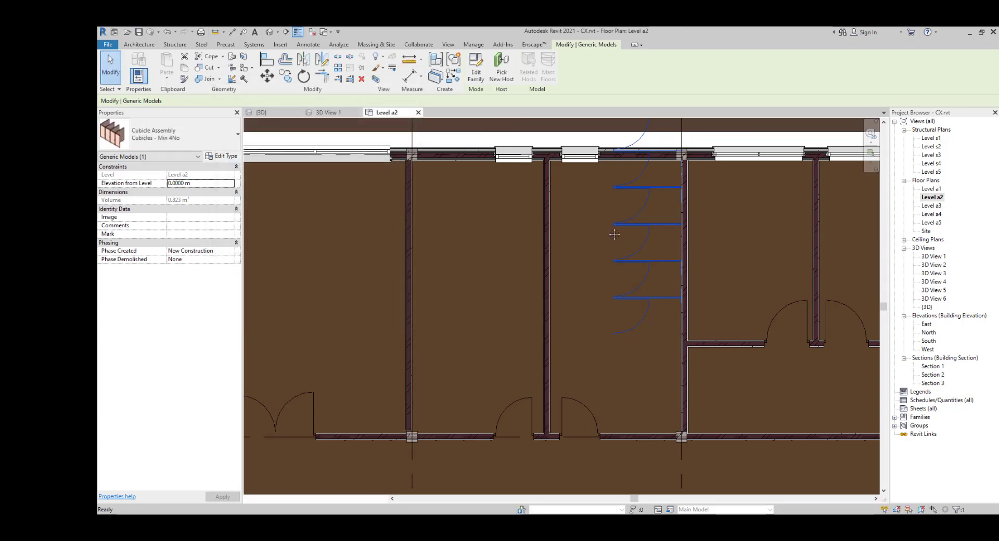
Step: Set the Cubicle Panel Thickness of the cubicle assembly type to 0.05 m and apply it
scroll(507, 458, down, 1)
click(222, 156)
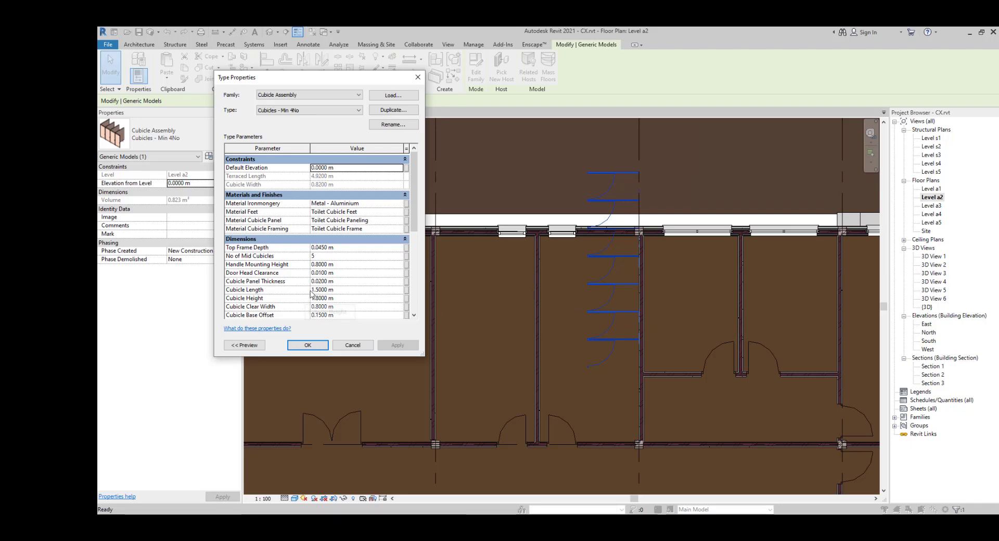
scroll(243, 305, down, 2)
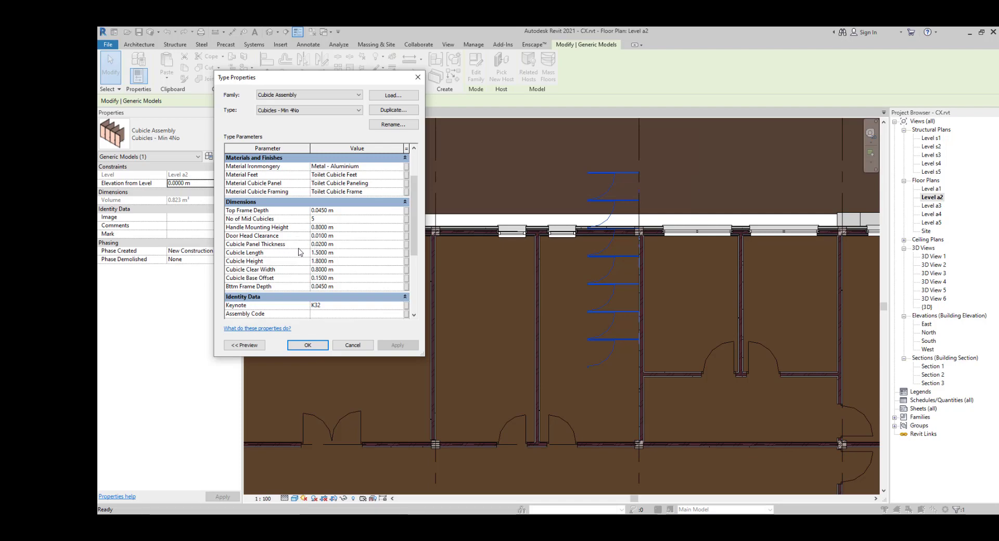
click(340, 246)
text(.05)
click(401, 345)
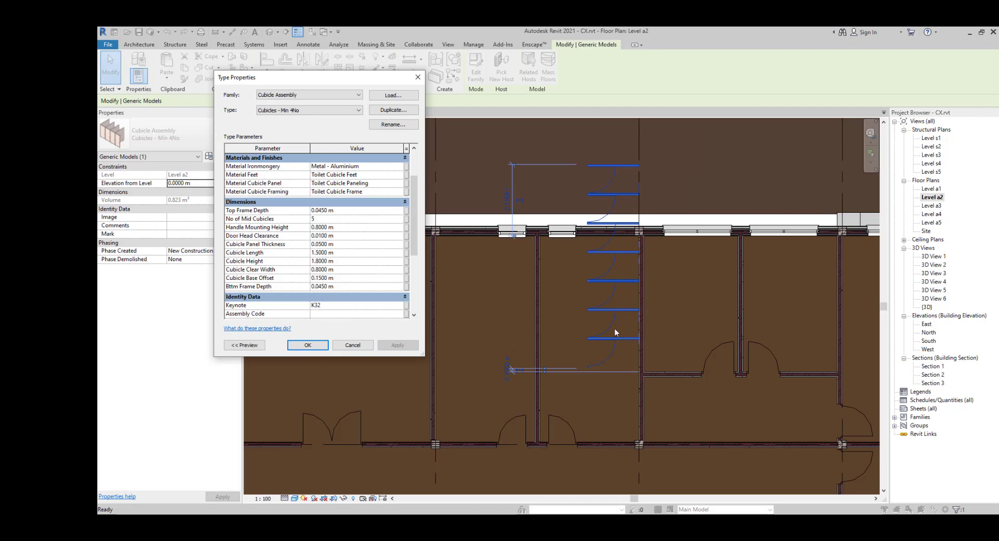
Step: Set the Cubicle Clear Width of the cubicle assembly type to 0.82 m and accept the type properties
click(343, 273)
text(0.82)
click(380, 347)
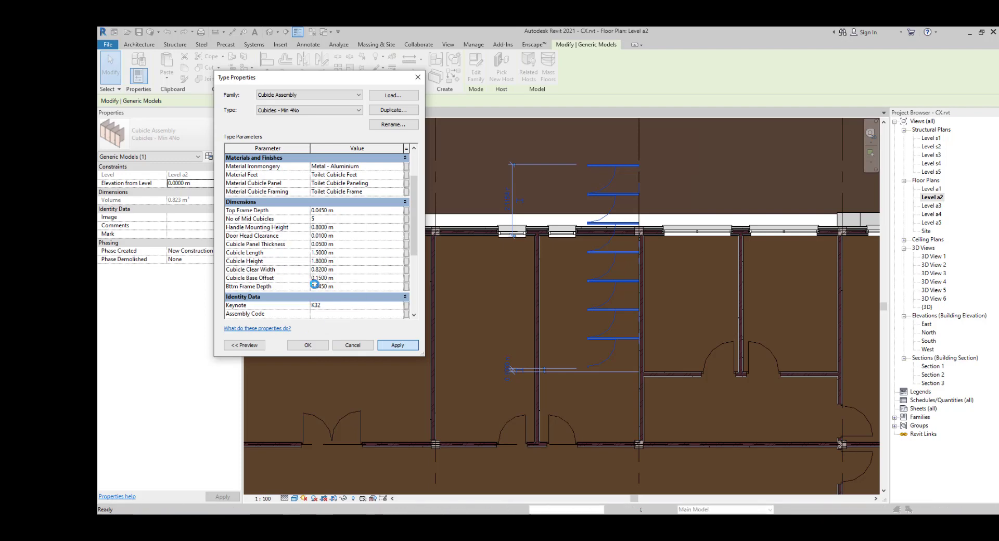
click(307, 345)
Step: Move the cubicle assembly along the grid D wall so its door-side end meets the corridor wall and the row fits inside the room
scroll(619, 419, up, 2)
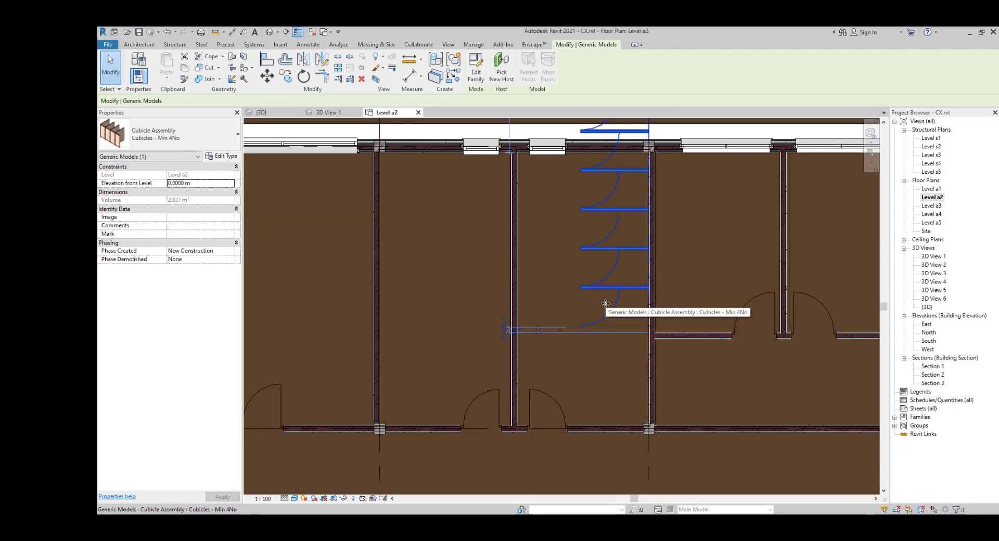
key(m)
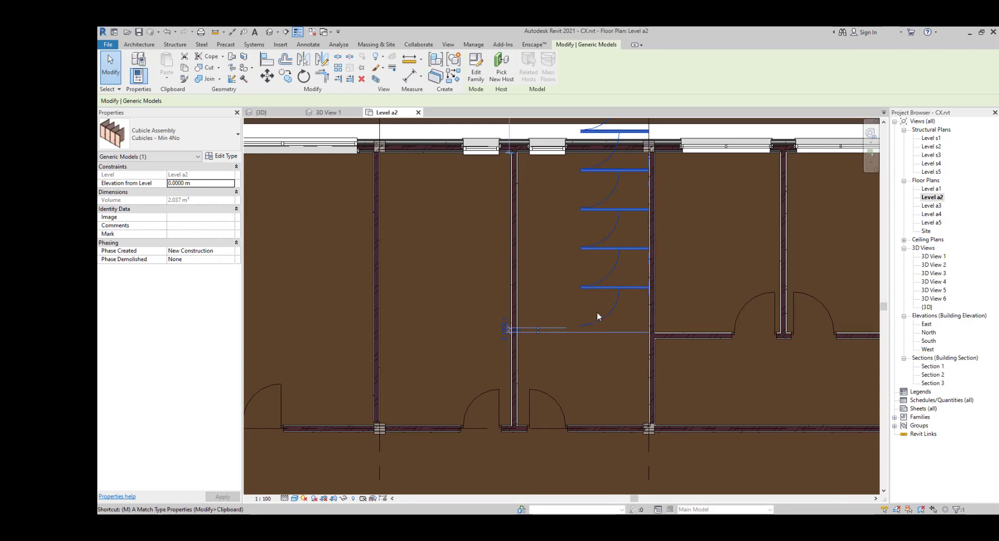
key(v)
click(582, 326)
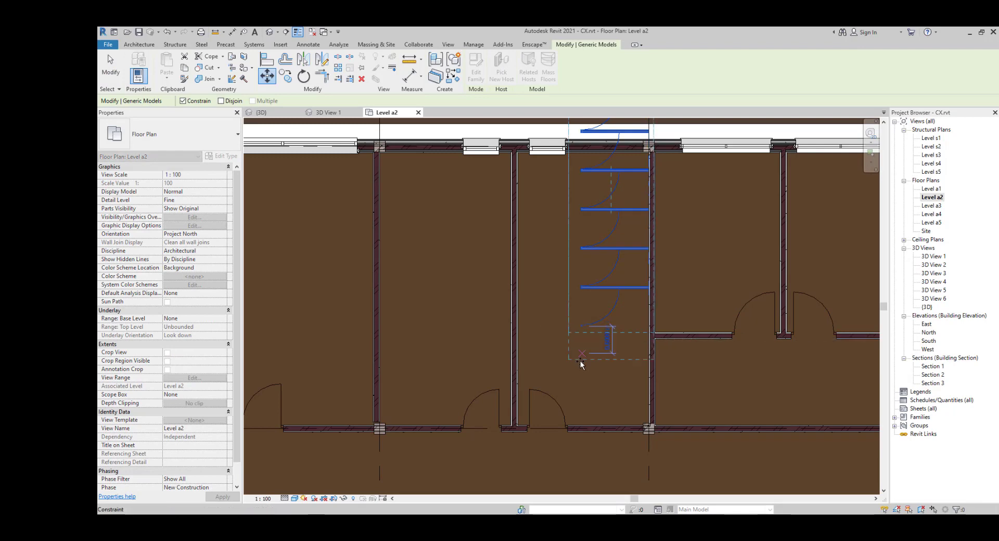
click(583, 421)
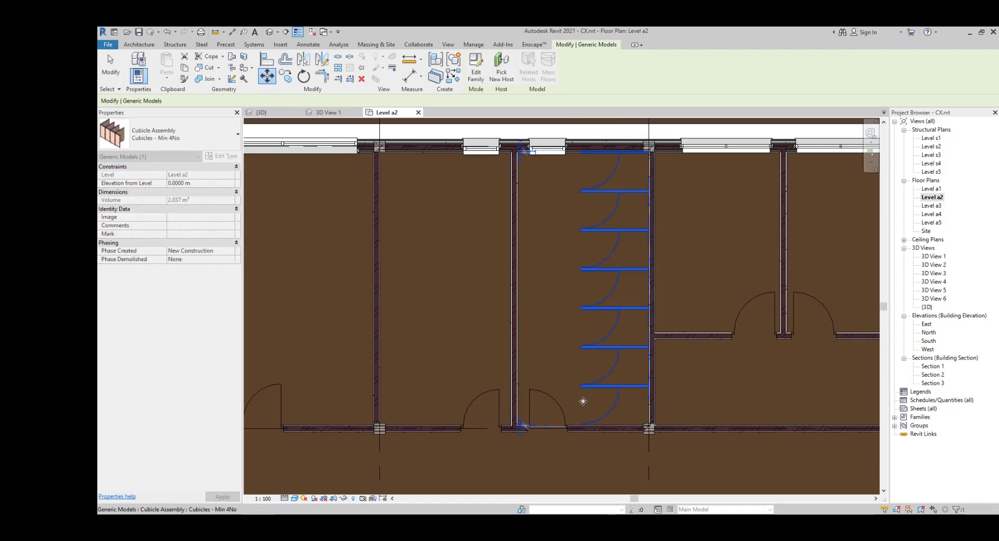
Step: Examine how both ends of the moved cubicle row fit against the corridor wall and the exterior wall
scroll(583, 349, down, 1)
scroll(601, 399, up, 1)
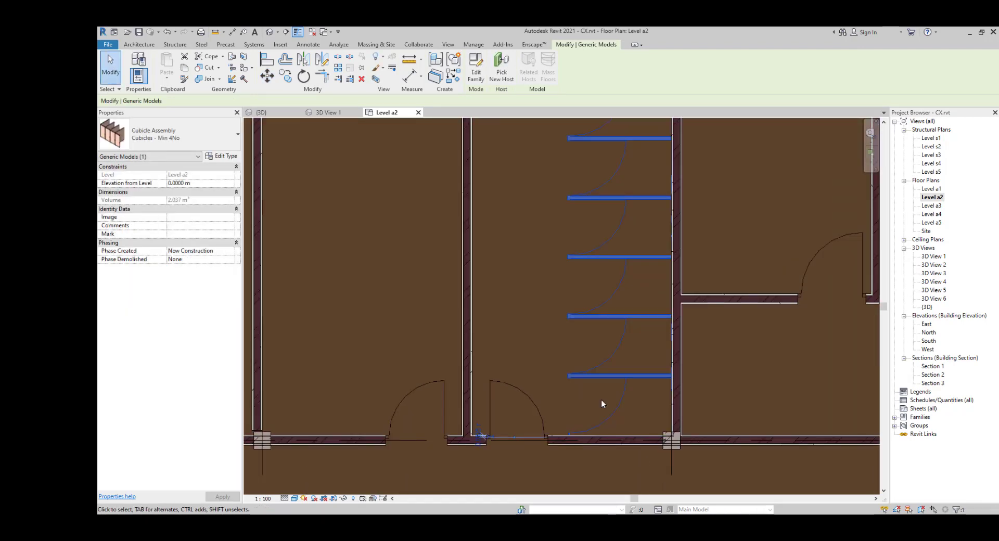
scroll(599, 391, up, 1)
scroll(598, 389, down, 3)
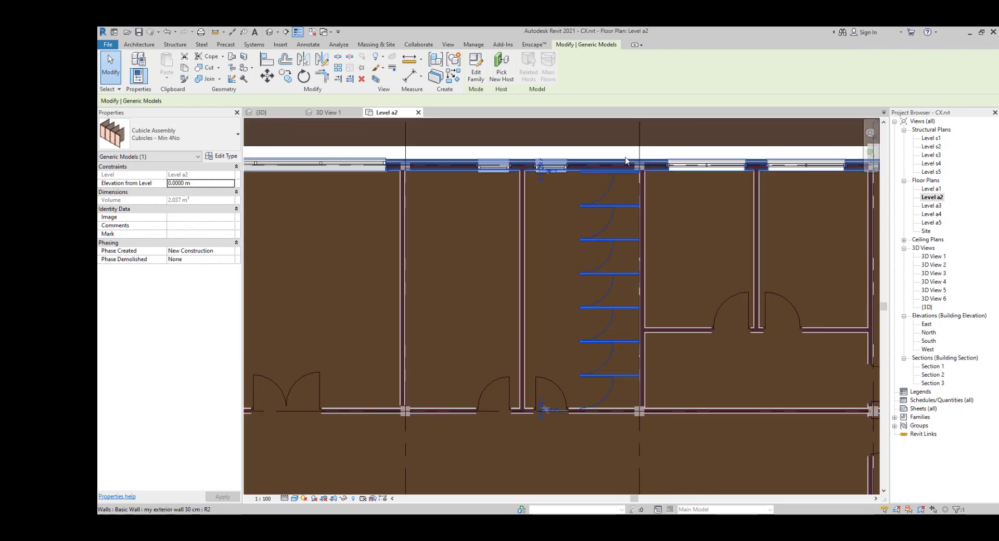
scroll(614, 161, up, 2)
scroll(647, 198, up, 2)
scroll(610, 232, down, 2)
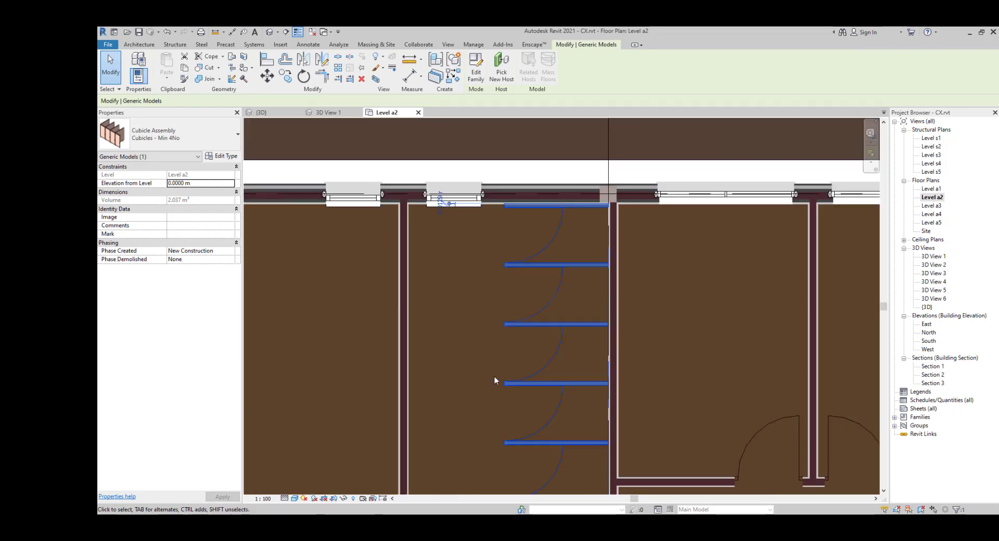
middle_drag(495, 379, 589, 206)
click(570, 302)
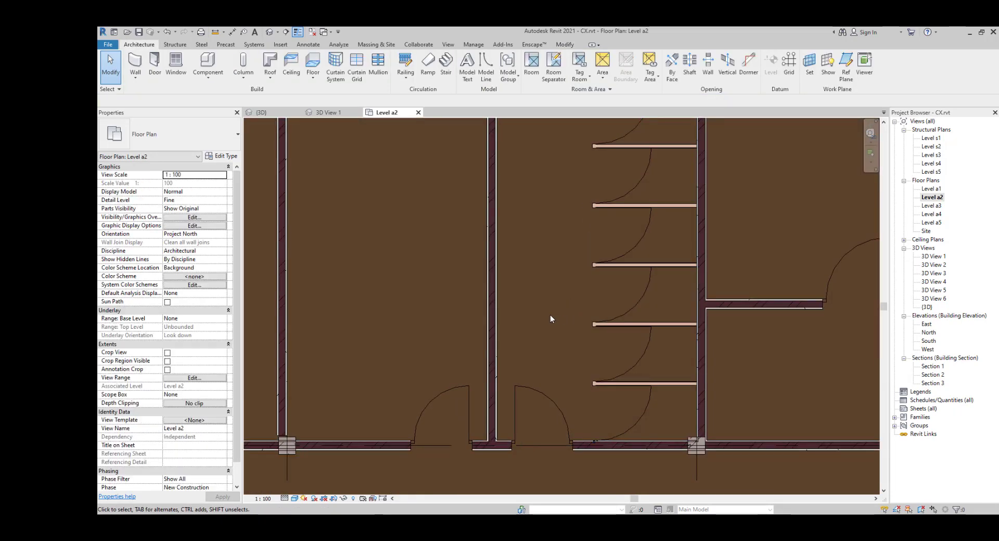
Step: Draw a building section through the right-hand toilet room facing the cubicle doors and open its view
scroll(550, 314, down, 2)
scroll(563, 354, down, 1)
scroll(520, 291, up, 1)
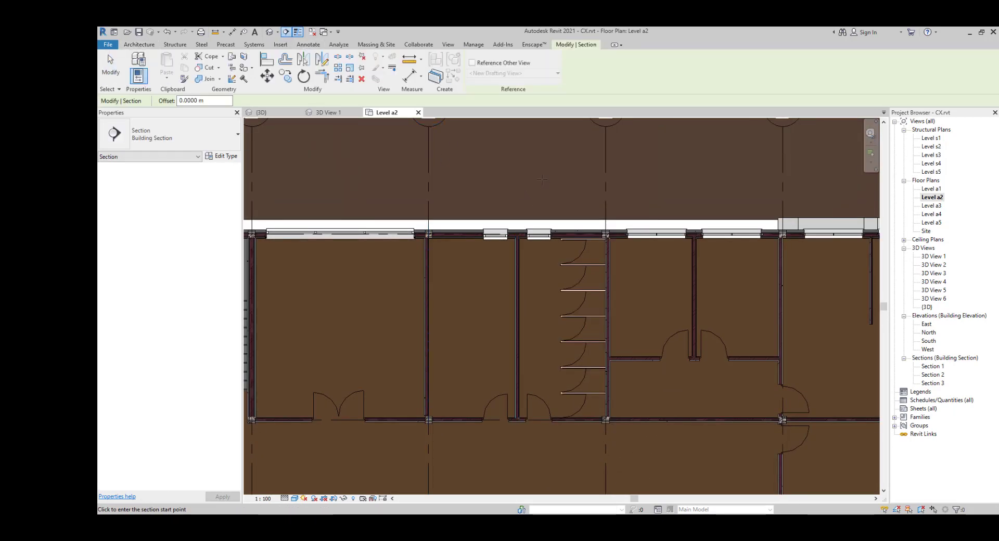
click(542, 180)
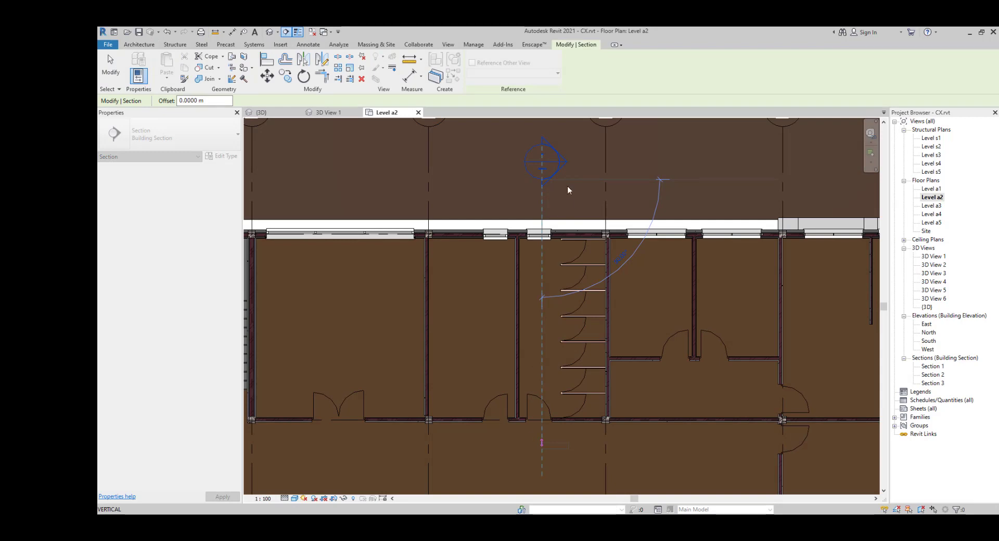
double_click(563, 162)
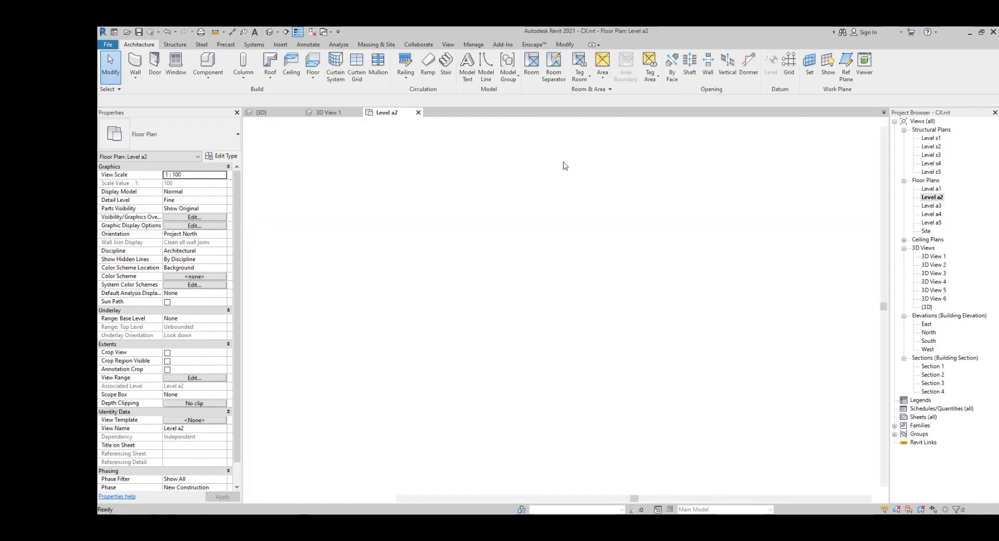
scroll(567, 324, up, 3)
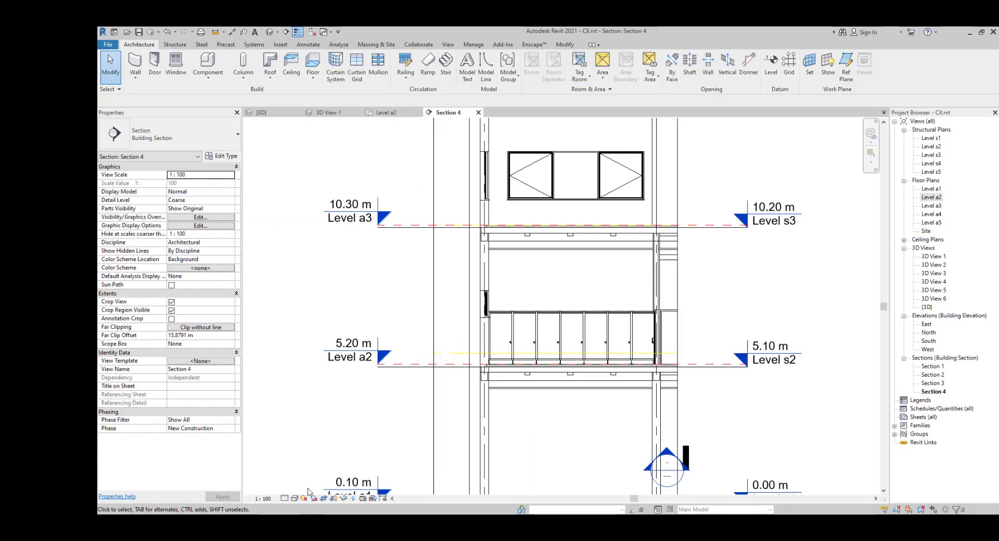
Step: Display the new section in a coloured visual style with shadows switched on, framing the cubicle fronts
click(295, 498)
click(307, 479)
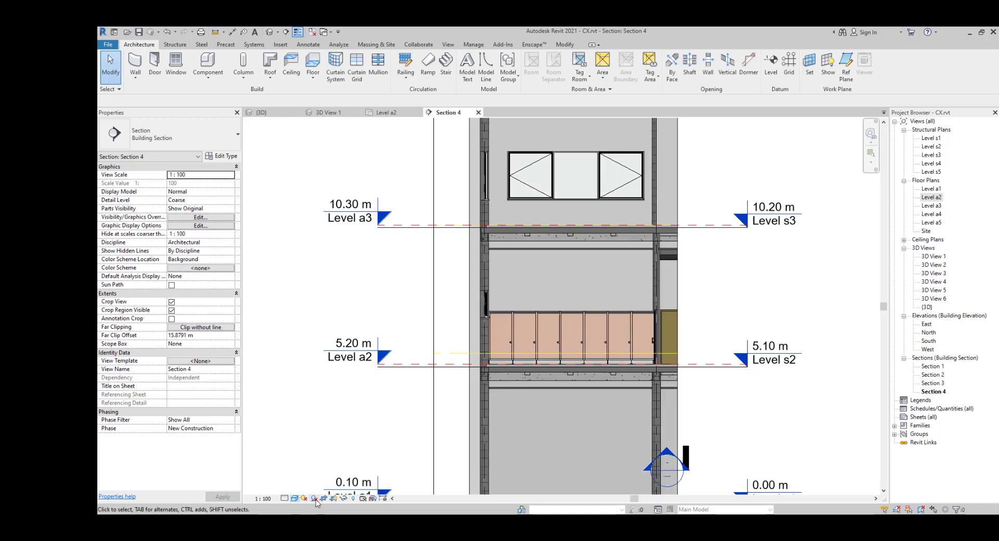
click(312, 498)
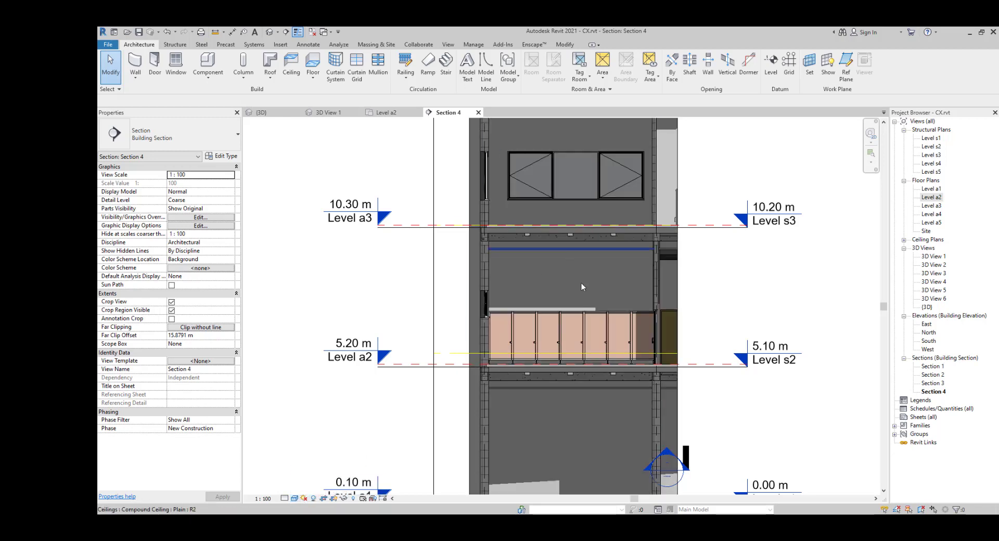
scroll(588, 353, up, 3)
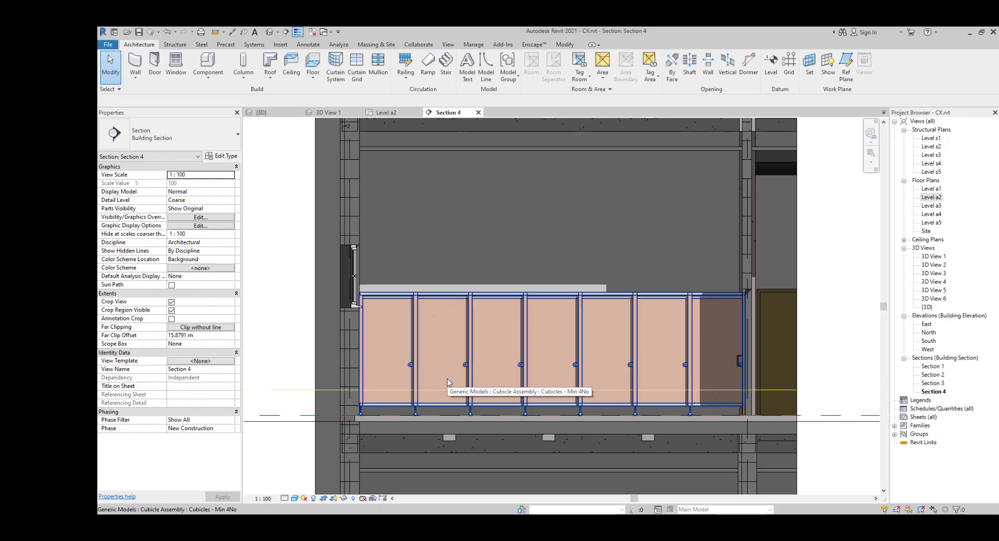
scroll(447, 380, down, 2)
middle_drag(447, 379, 463, 335)
scroll(603, 276, up, 2)
Step: Set the Cubicle Height of the cubicle assembly type to 2.2 m
click(604, 278)
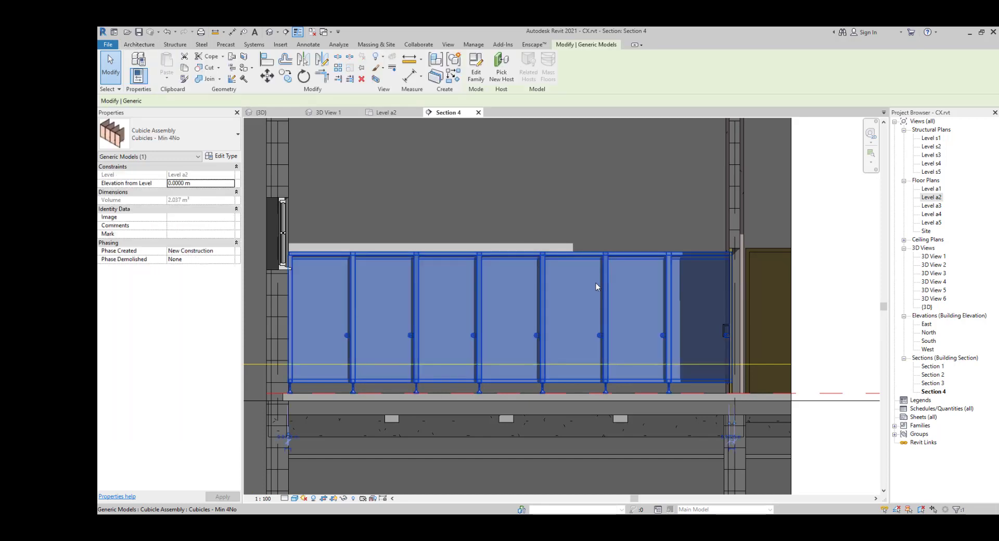
scroll(603, 281, down, 3)
middle_drag(603, 280, 584, 341)
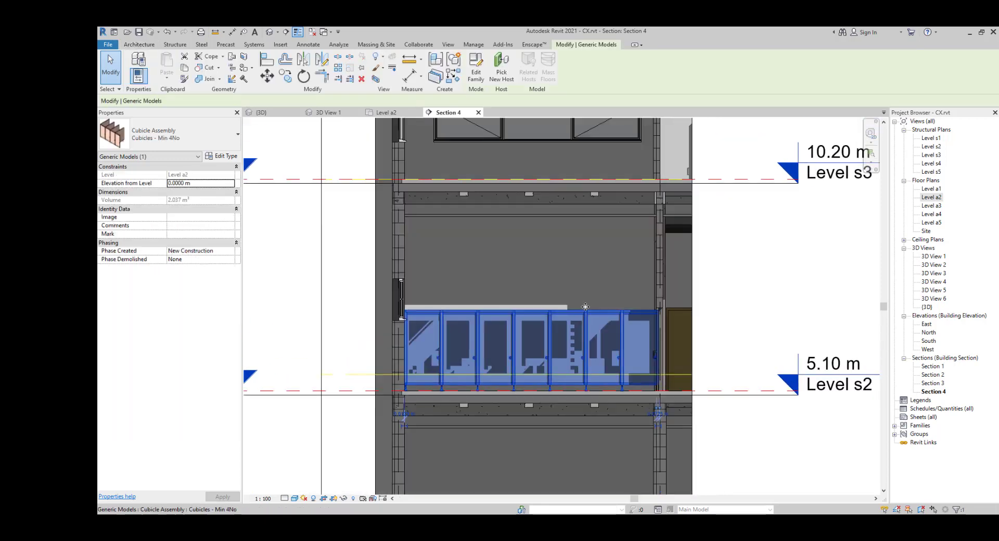
click(227, 157)
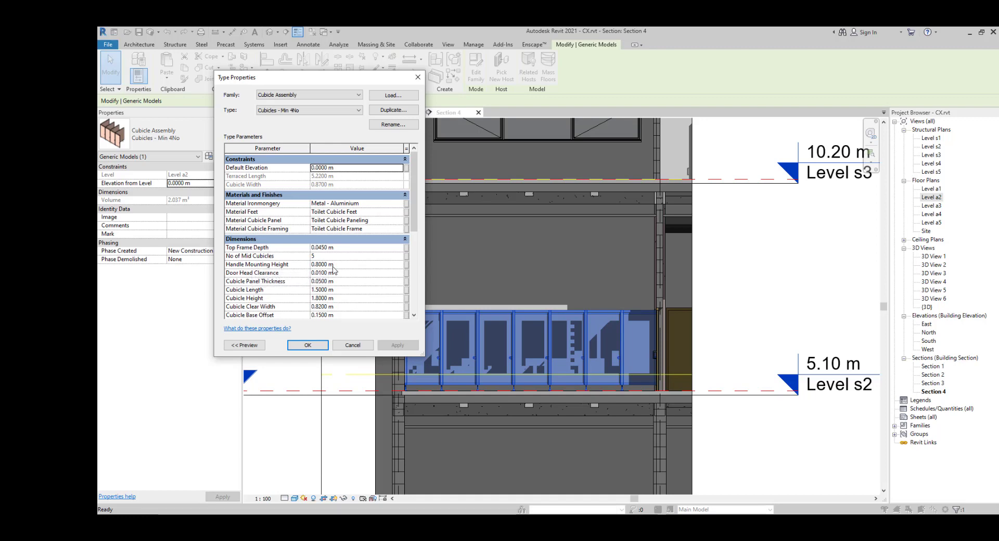
scroll(352, 289, down, 1)
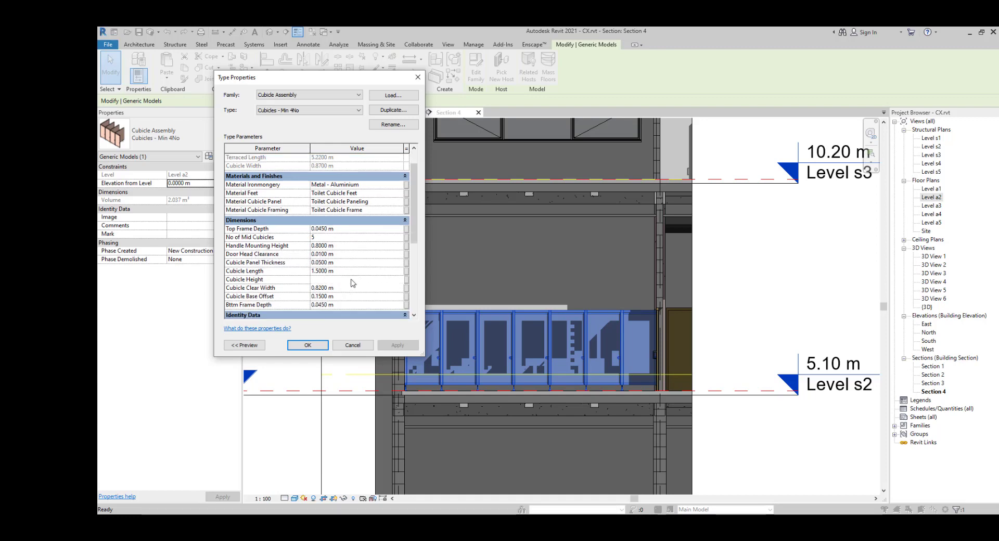
click(352, 280)
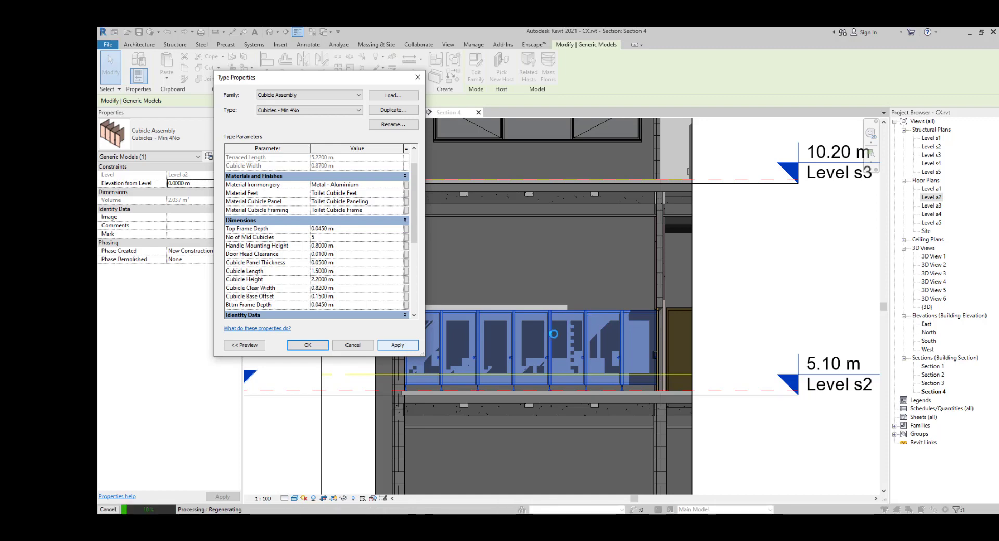
click(308, 345)
Step: Examine the heightened cubicle assembly in the section: its top beside the window, its end at the wall and its feet on the floor
scroll(448, 304, up, 4)
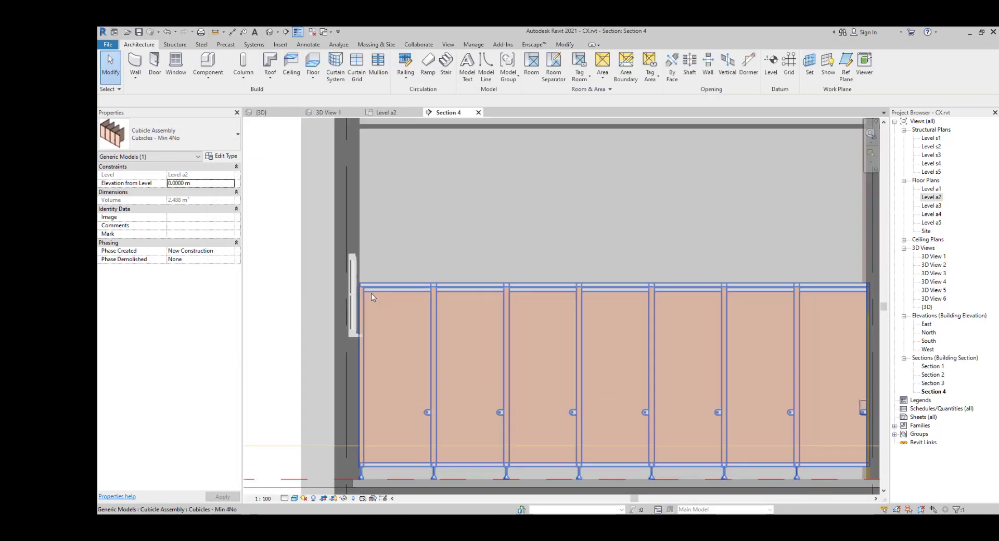
key(Escape)
scroll(375, 283, up, 2)
click(479, 282)
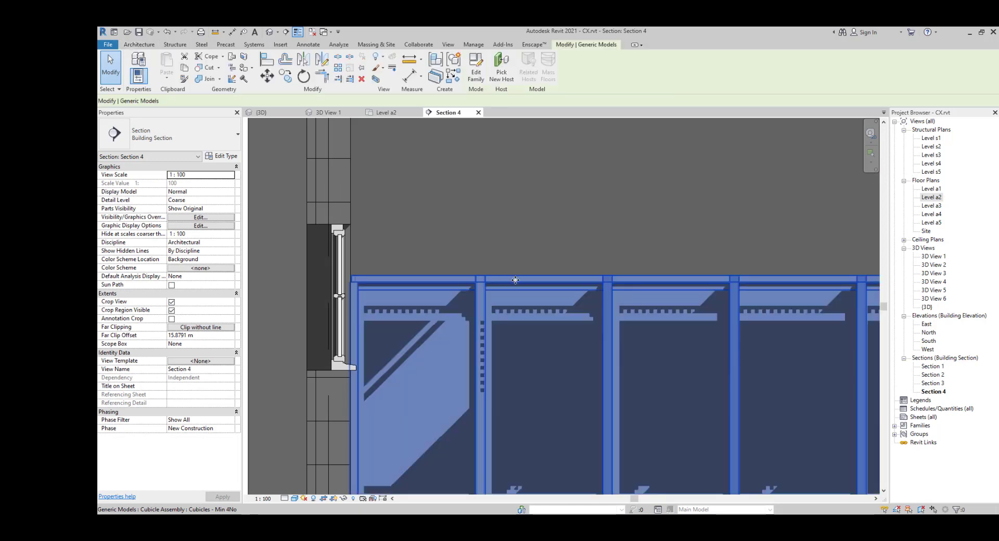
scroll(660, 329, down, 3)
scroll(582, 378, down, 3)
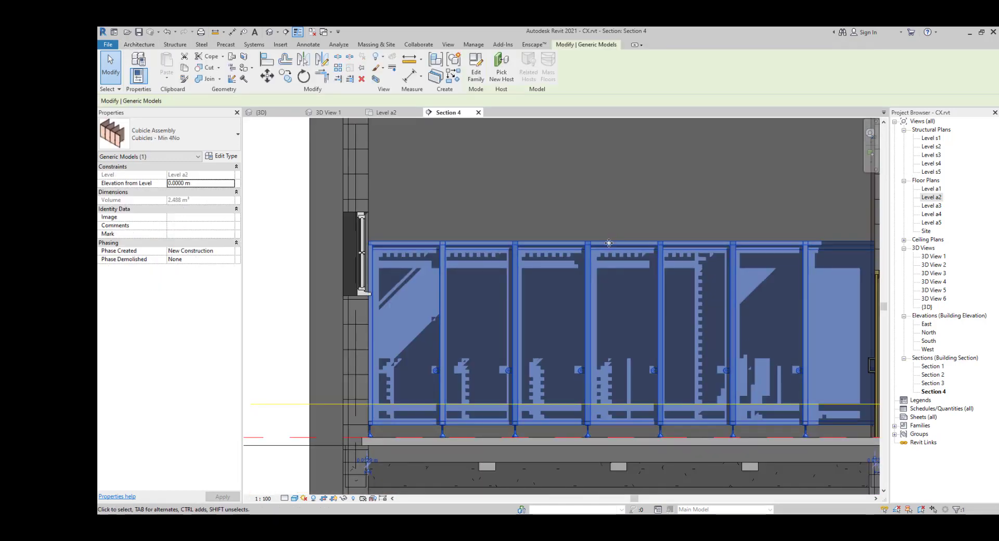
scroll(684, 380, up, 4)
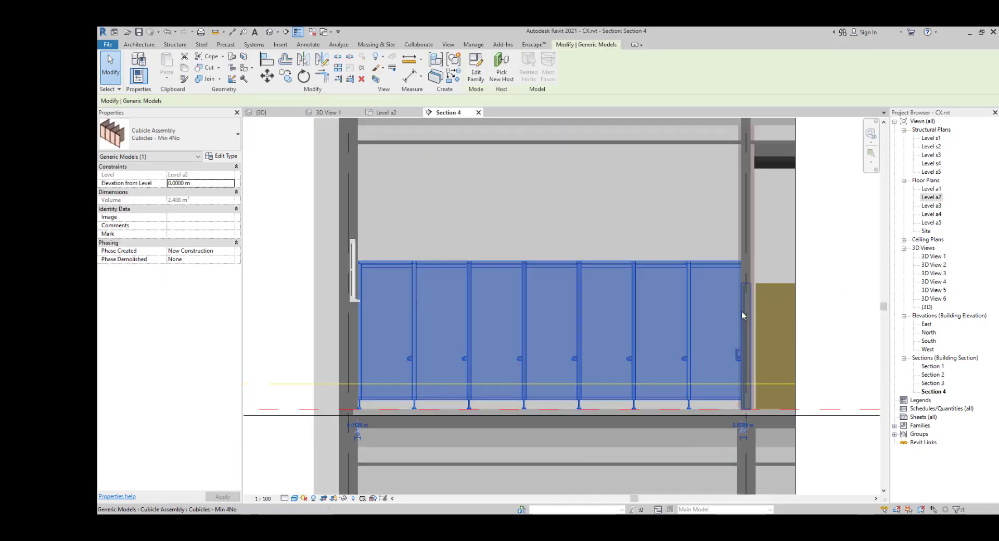
key(Escape)
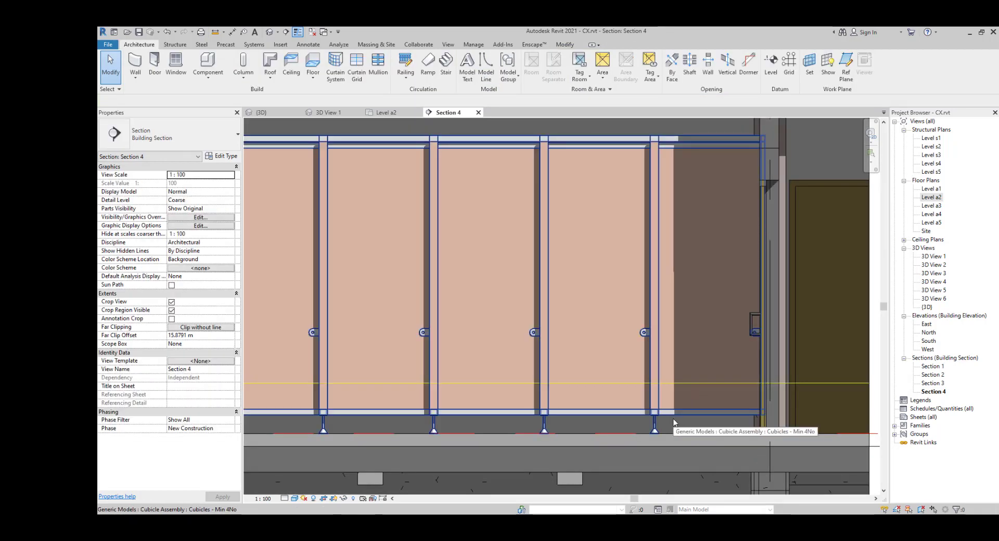
scroll(674, 422, down, 5)
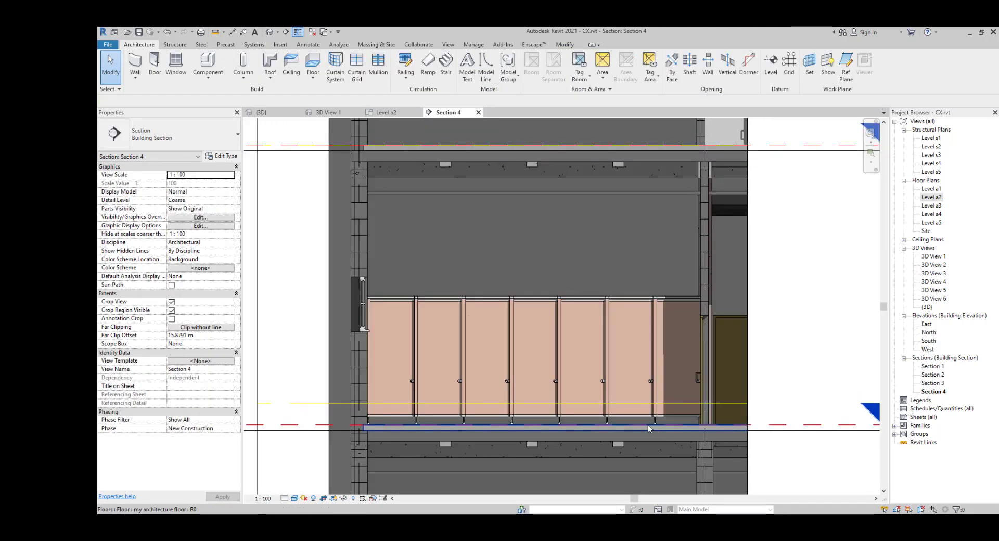
click(651, 419)
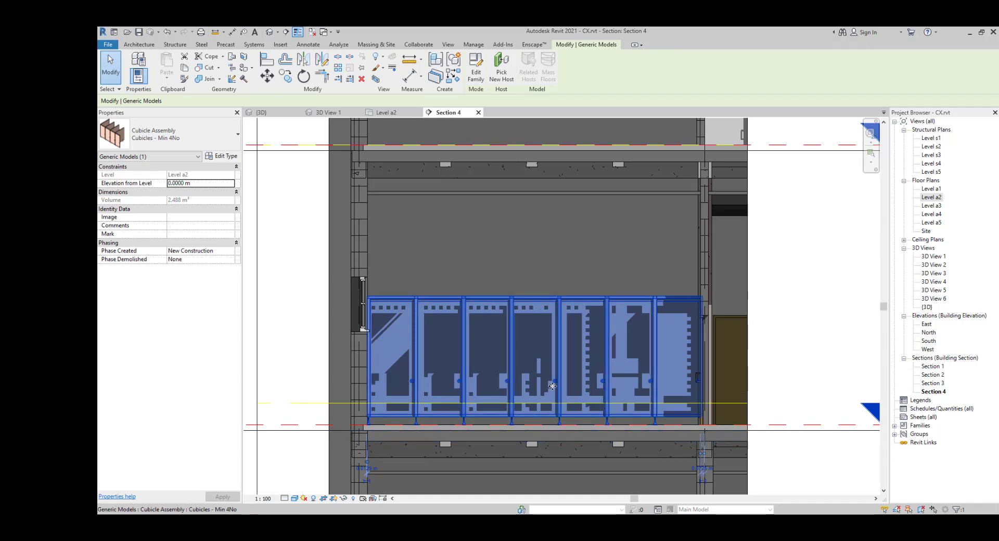
key(Escape)
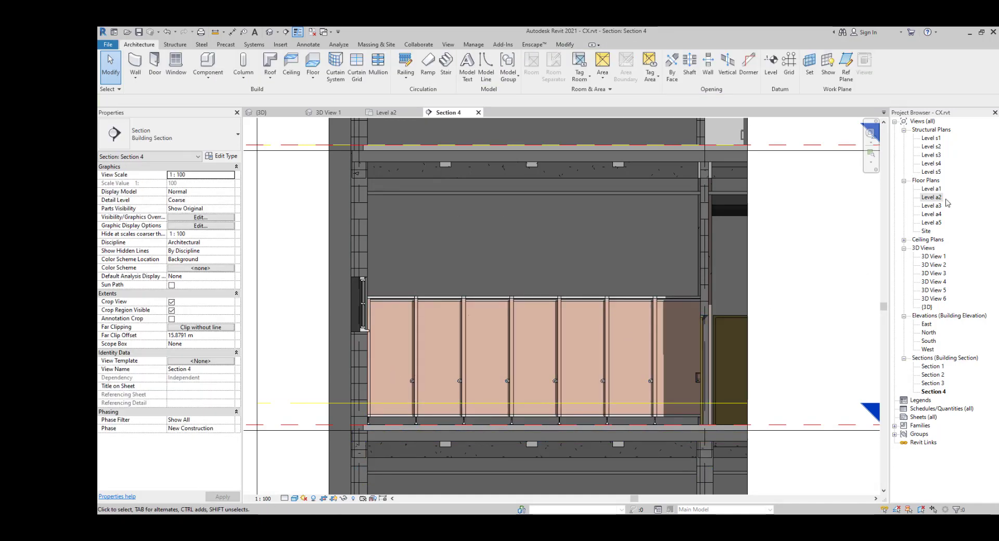
Step: On the Level a2 floor plan, place a second Cubicles - Min 4No assembly on the grid C wall of the left-hand toilet room
double_click(926, 198)
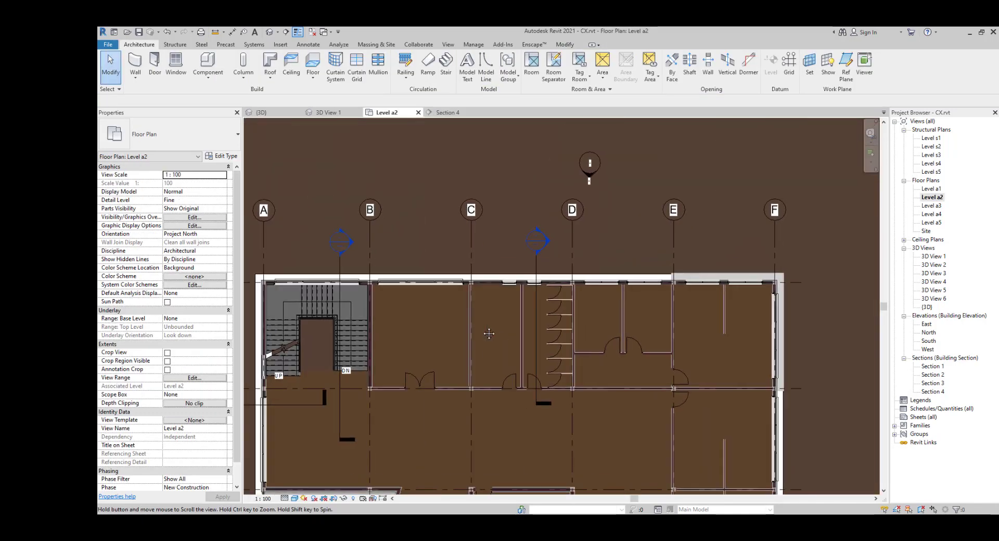
scroll(496, 311, up, 1)
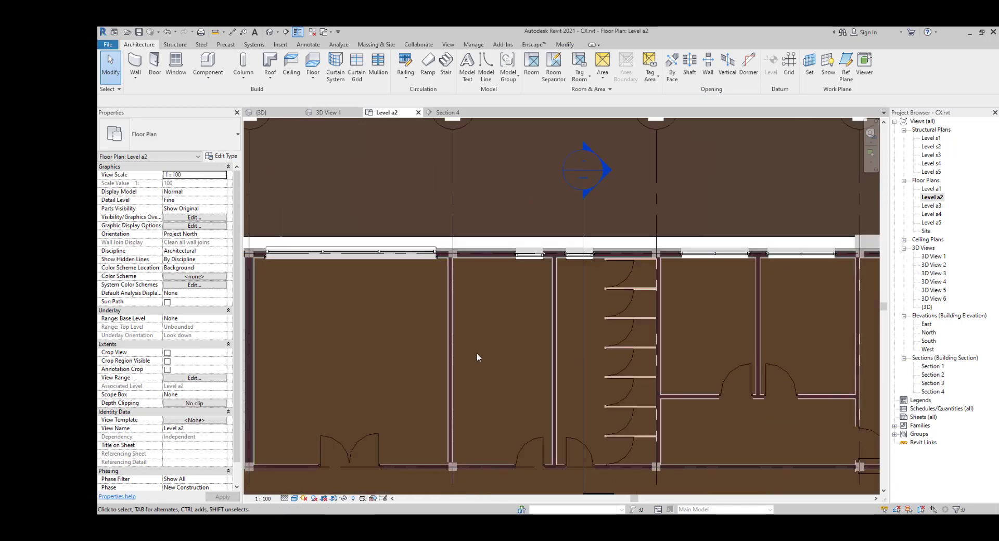
click(206, 63)
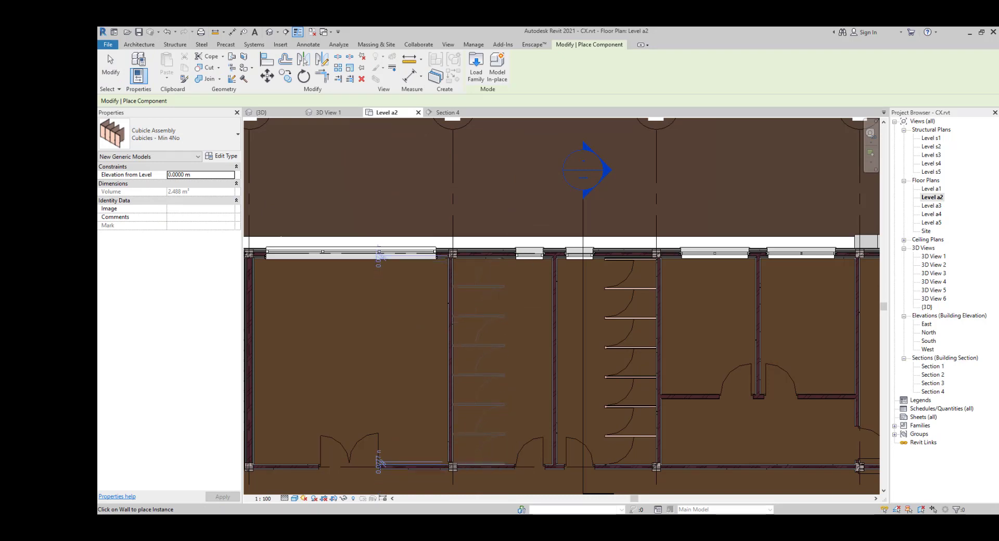
click(520, 414)
key(Escape)
key(Escape)
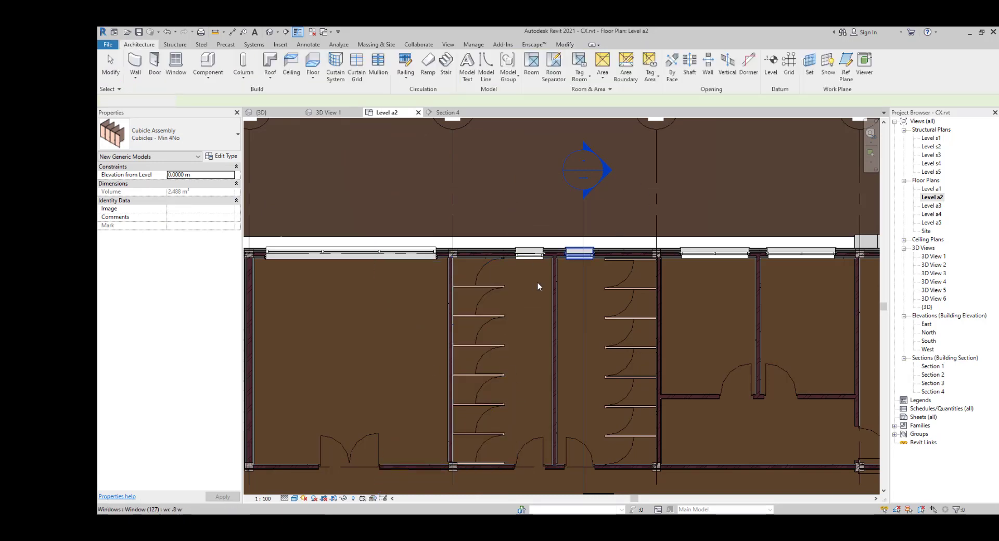
scroll(423, 396, up, 2)
mouse_move(422, 395)
middle_down()
mouse_move(442, 328)
mouse_move(413, 385)
middle_up()
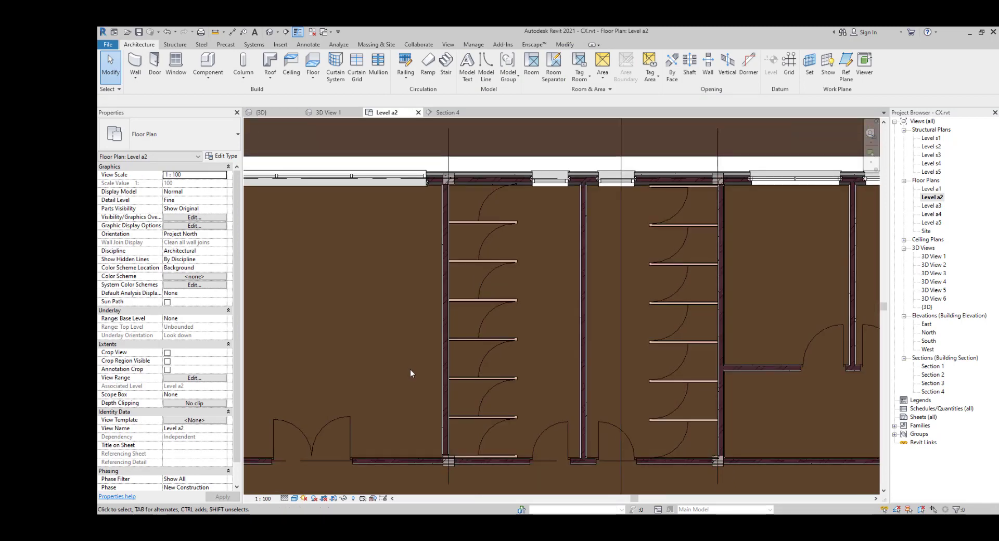
scroll(409, 372, down, 2)
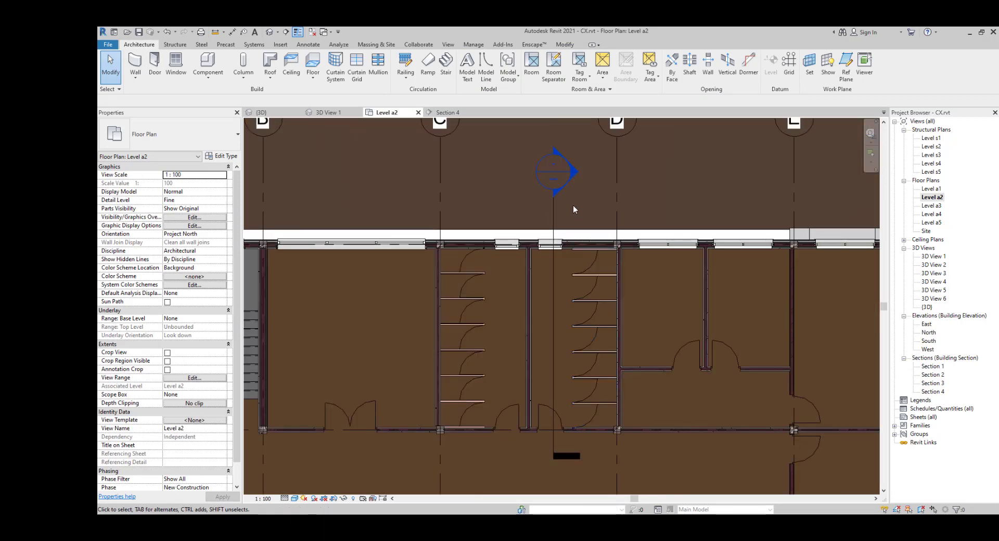
Step: Delete the section marker that cuts through the toilet rooms between grids C and D on the Level a2 plan
scroll(535, 252, down, 2)
middle_drag(536, 251, 517, 307)
middle_drag(500, 152, 549, 274)
drag(527, 154, 613, 409)
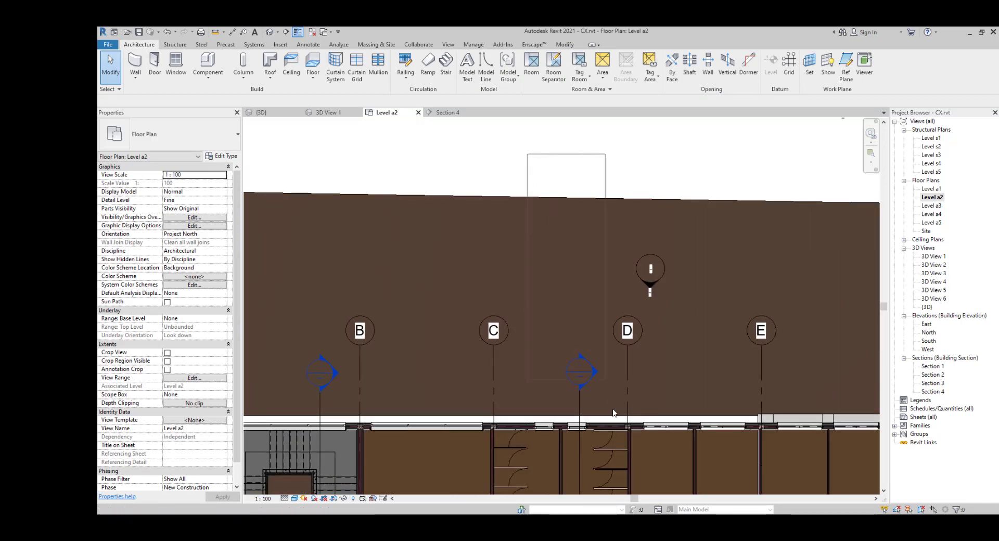
click(574, 369)
key(Delete)
click(580, 304)
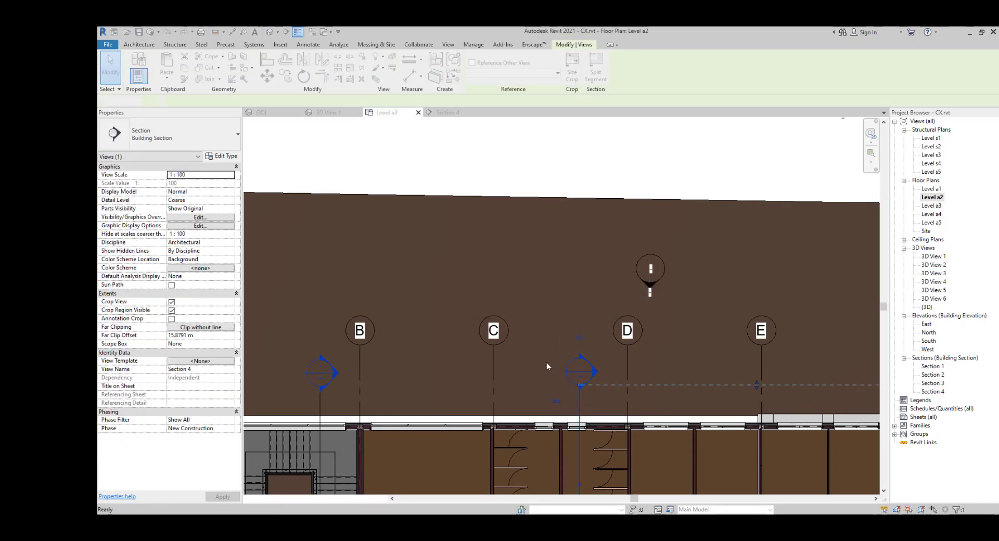
scroll(513, 392, down, 1)
scroll(546, 383, up, 4)
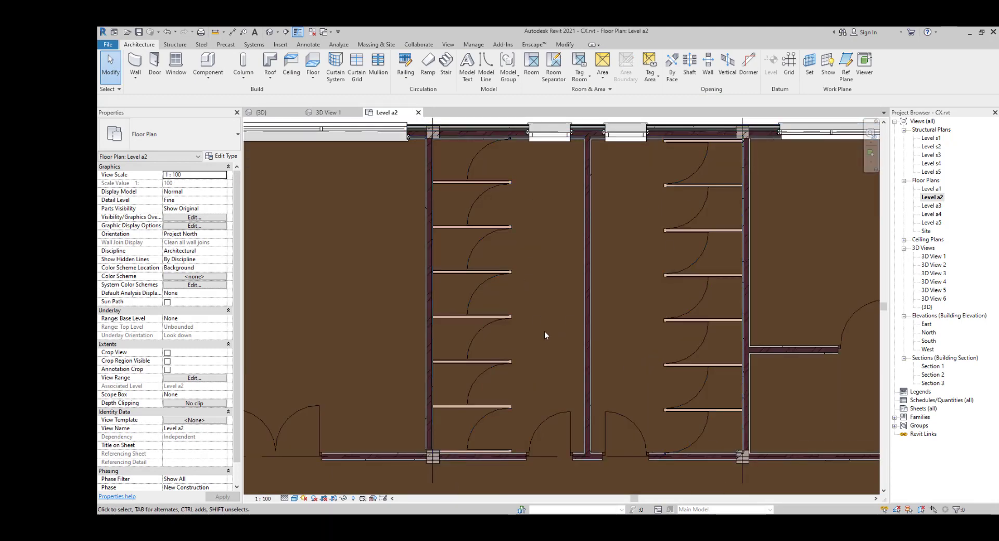
Step: Open the section view through the staircase, Section 3, from its marker on the Level a2 floor plan
scroll(544, 331, down, 1)
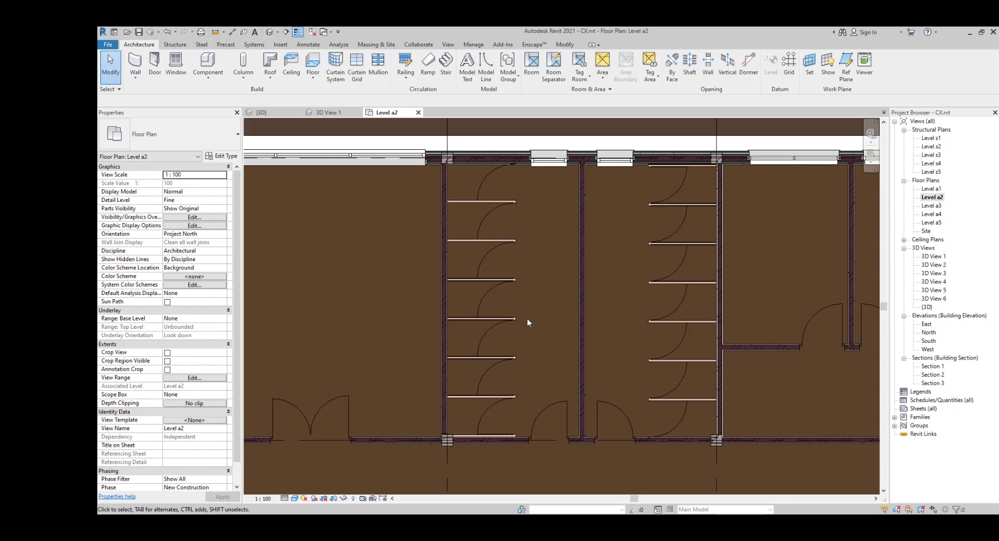
scroll(545, 339, down, 2)
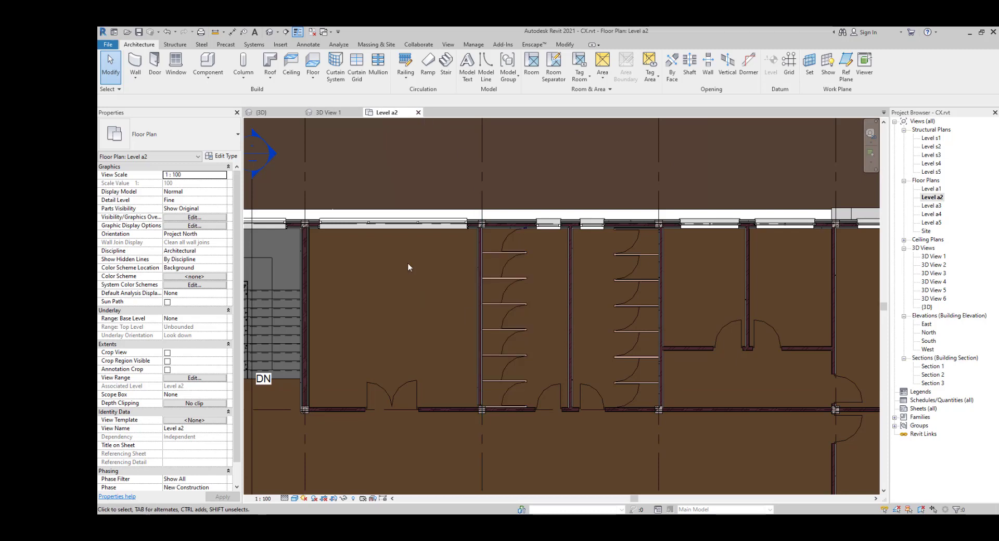
click(335, 113)
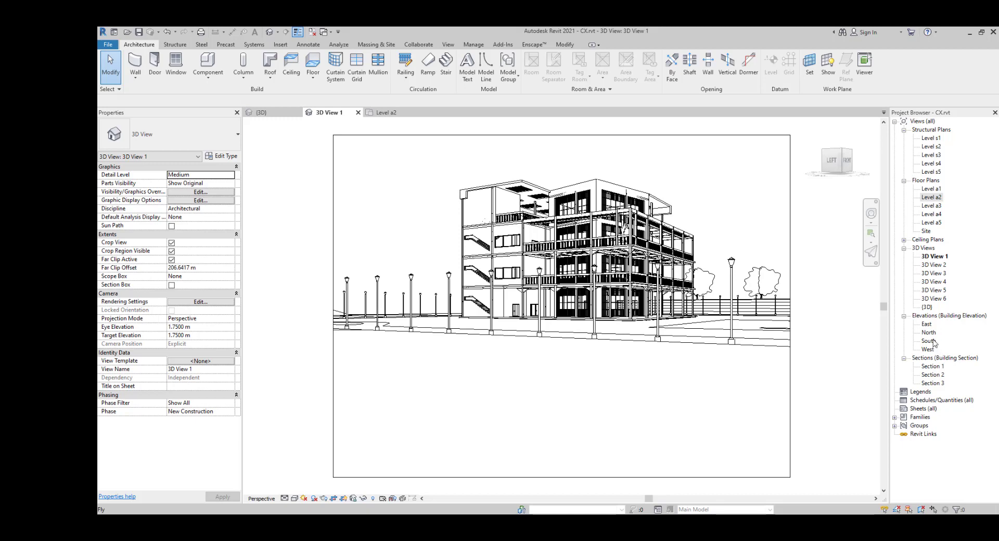
double_click(933, 200)
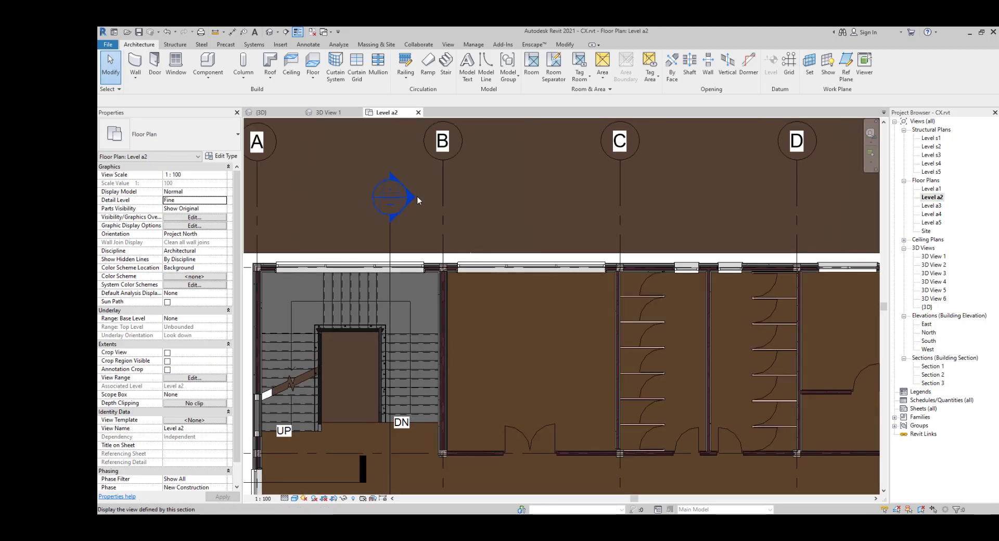
double_click(415, 197)
scroll(577, 314, up, 5)
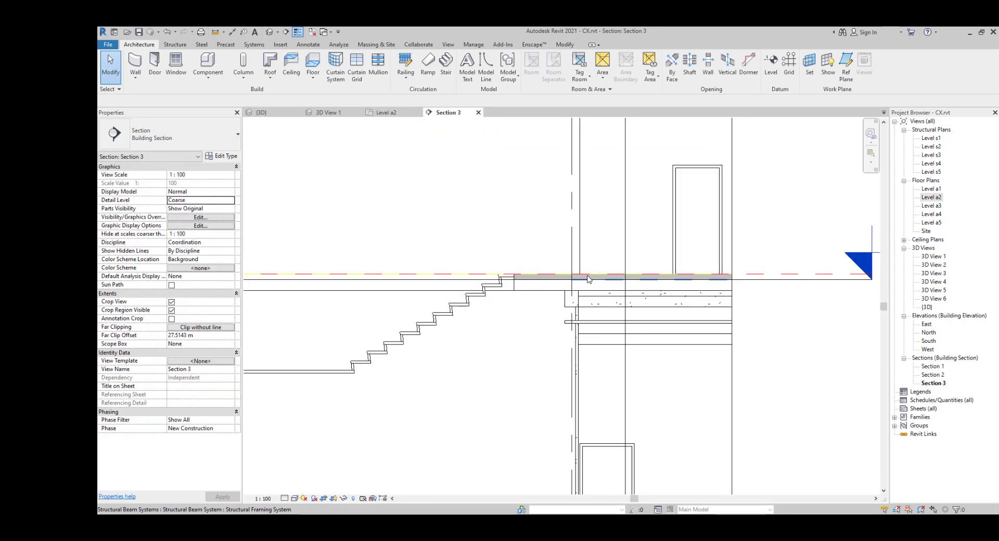
Step: Select the "my architecture floor" slab on Level a2 in the staircase section
click(536, 284)
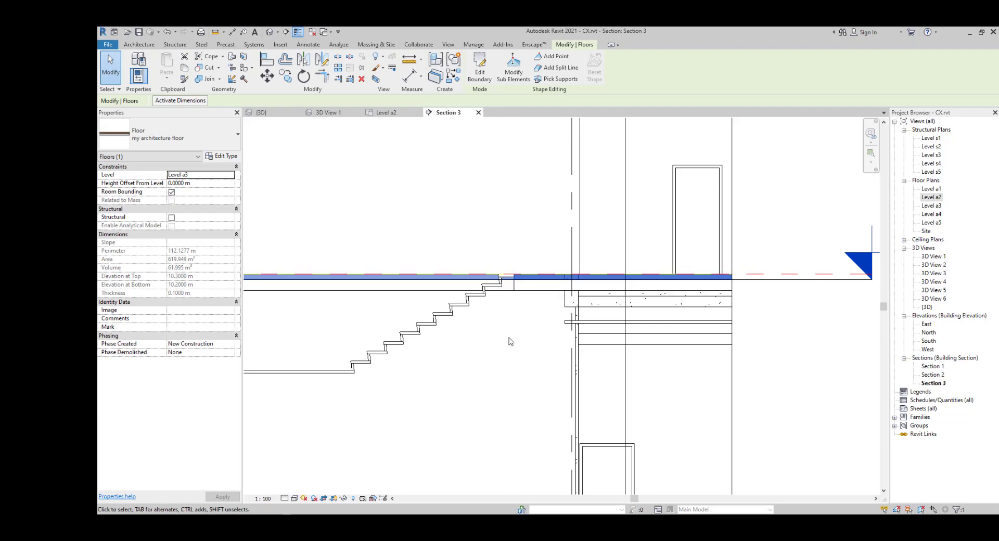
scroll(510, 338, down, 3)
scroll(755, 322, down, 5)
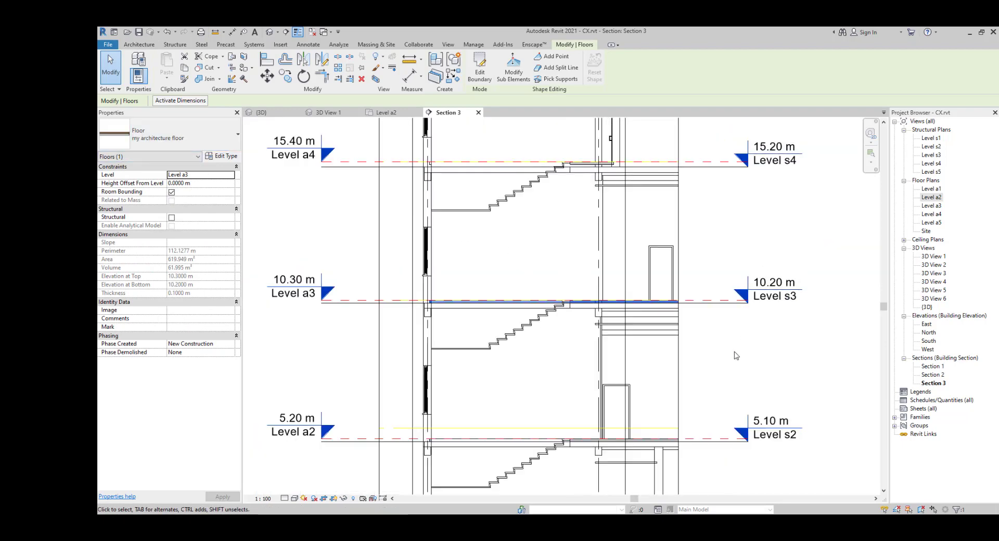
scroll(622, 288, up, 3)
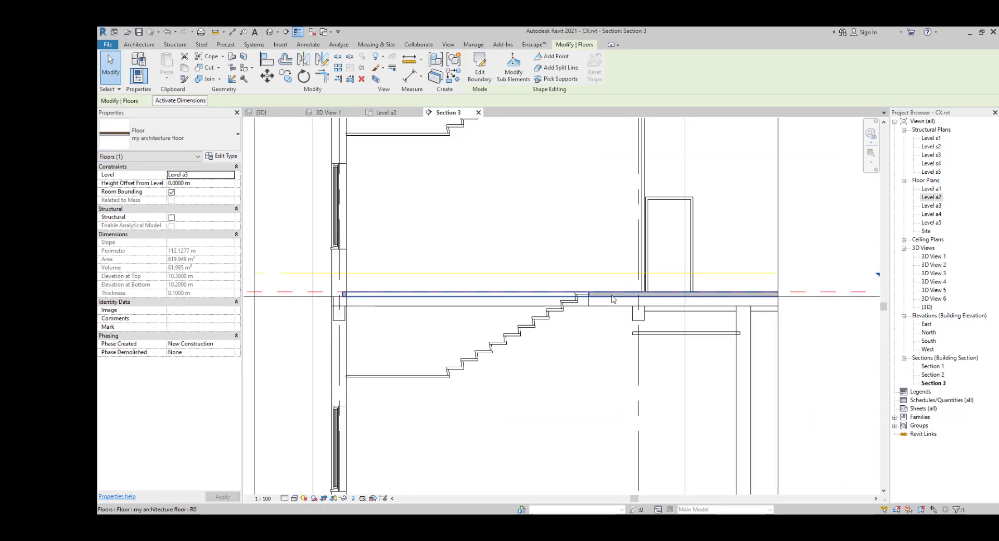
click(612, 296)
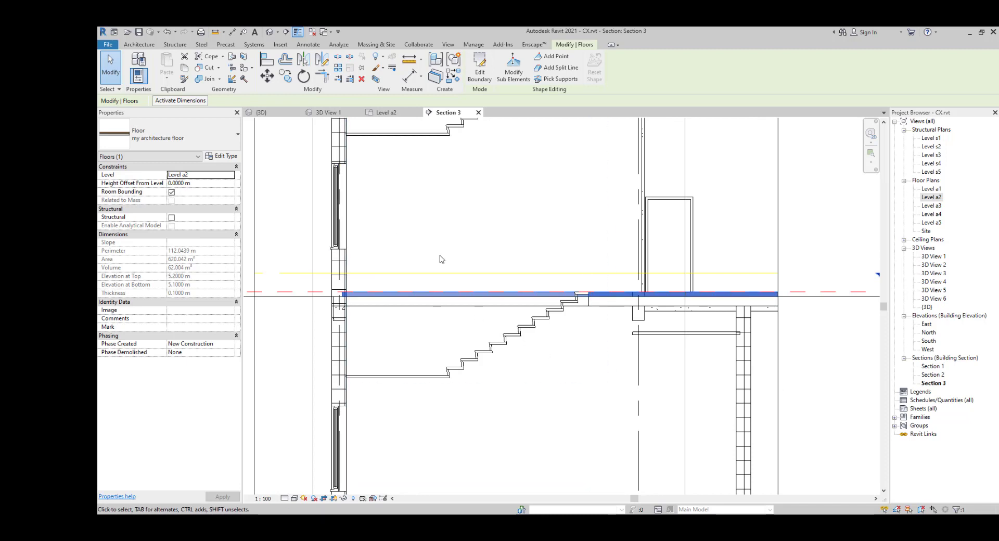
click(484, 70)
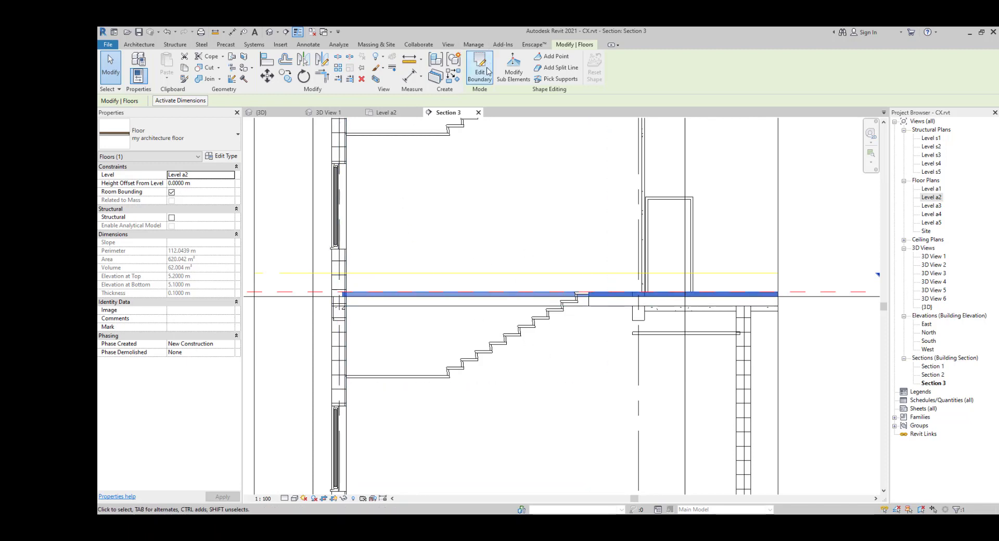
click(616, 167)
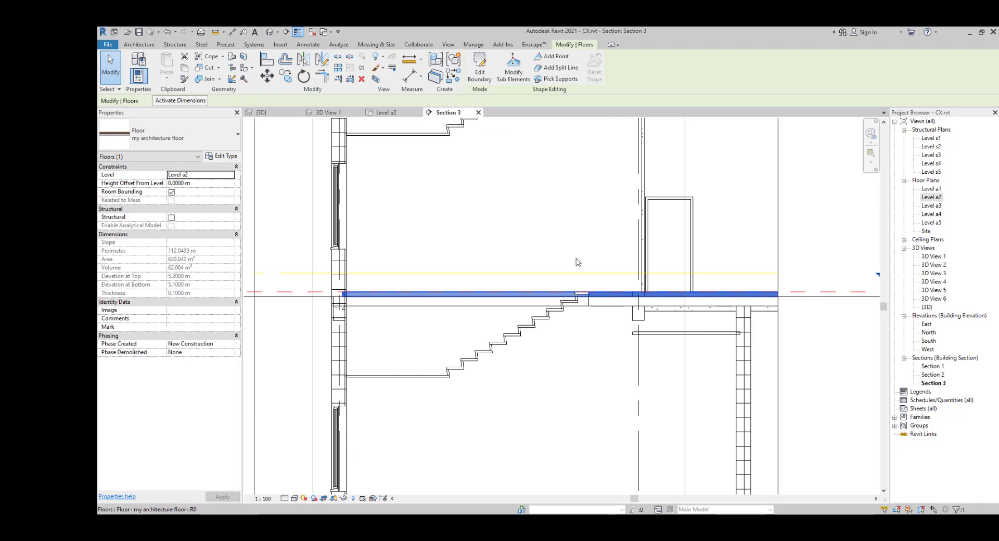
Step: Return to the Level a2 floor plan with the floor still selected and frame the two toilet rooms
click(390, 113)
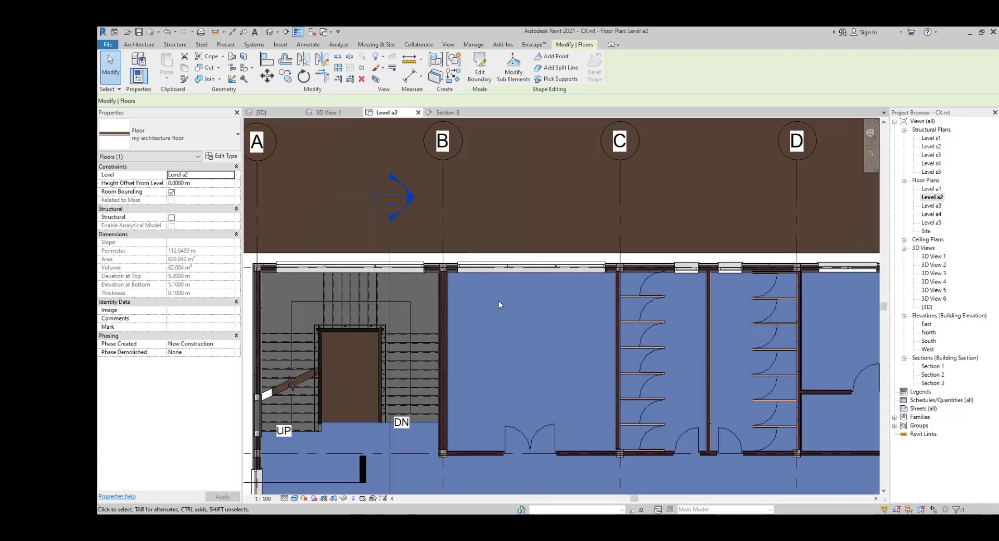
scroll(612, 244, down, 2)
middle_drag(612, 244, 655, 275)
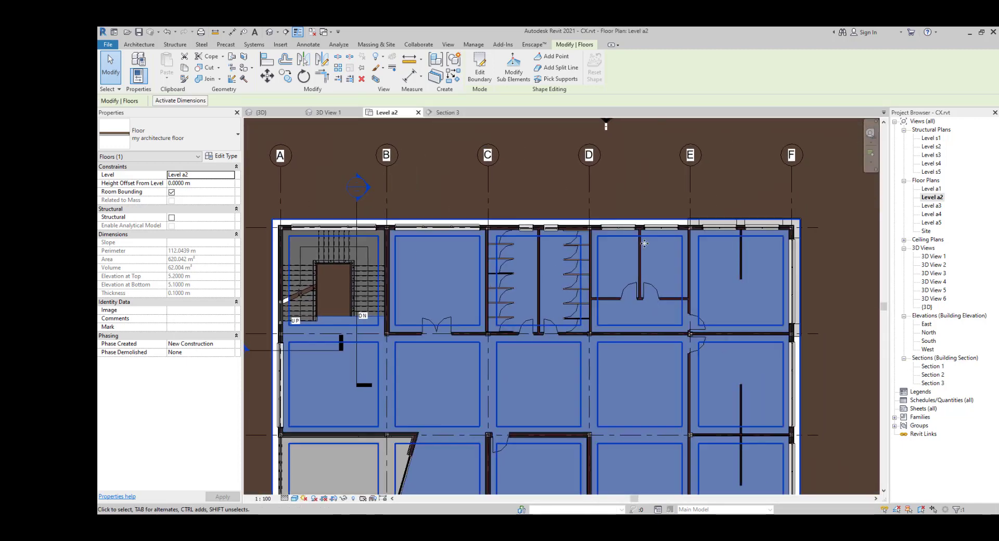
scroll(656, 274, up, 3)
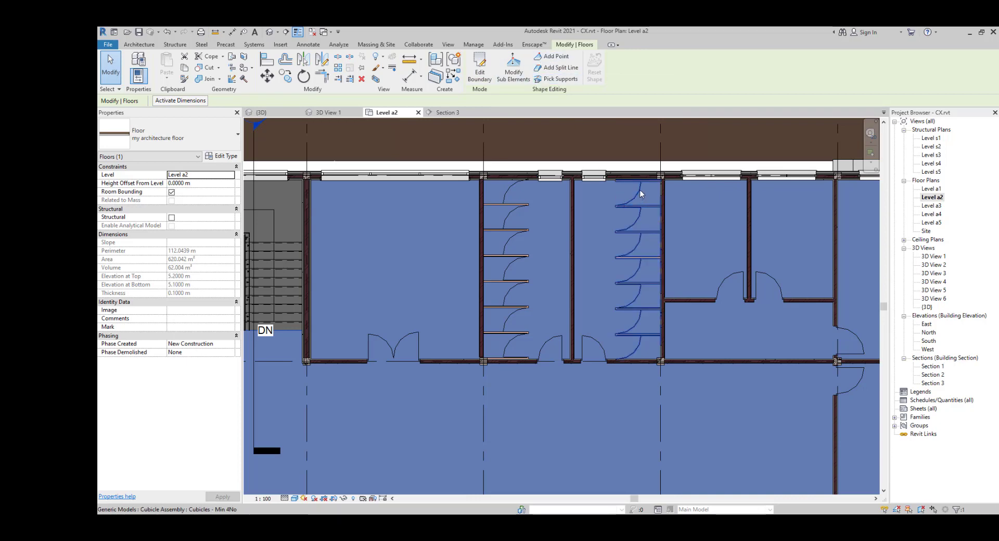
scroll(582, 369, down, 3)
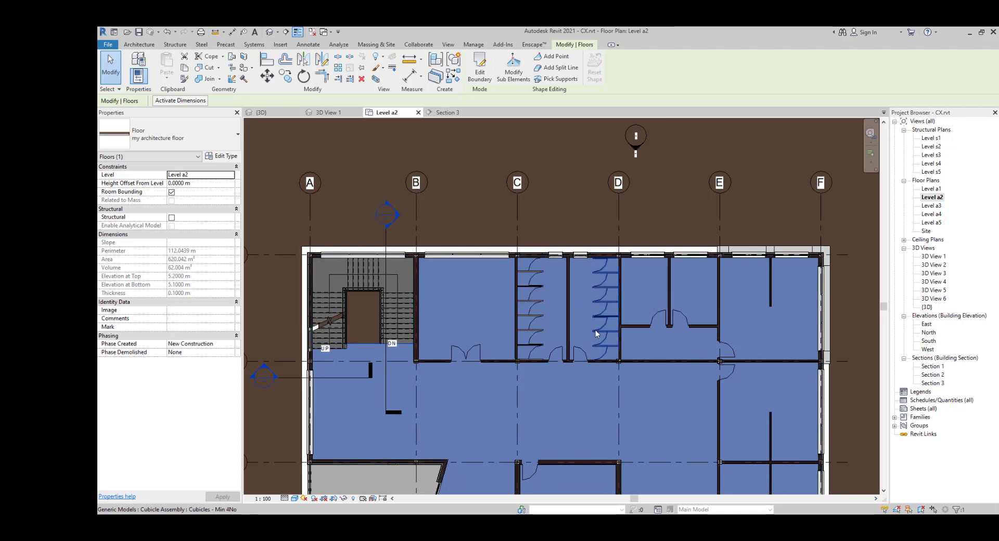
scroll(611, 348, up, 6)
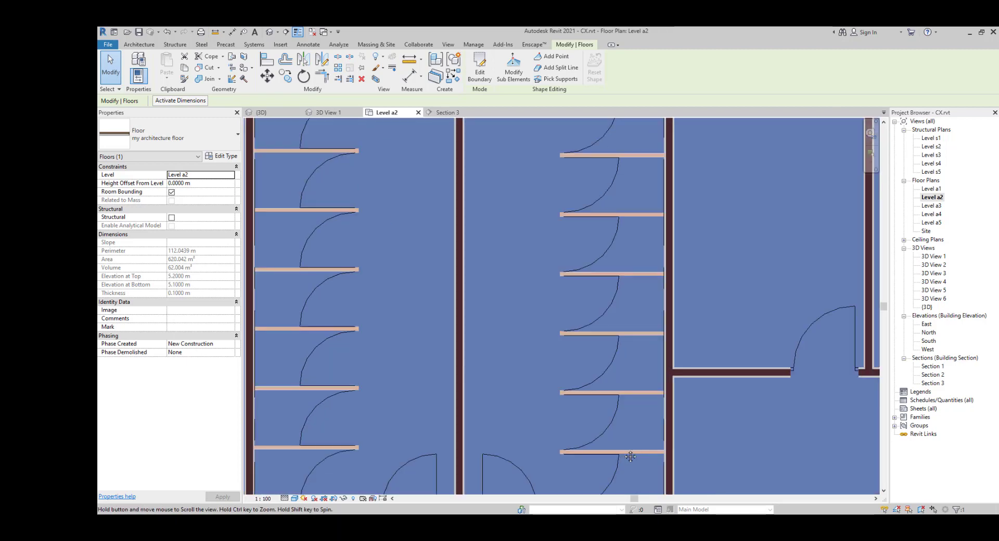
middle_drag(629, 457, 626, 468)
scroll(561, 248, down, 2)
middle_drag(561, 249, 581, 295)
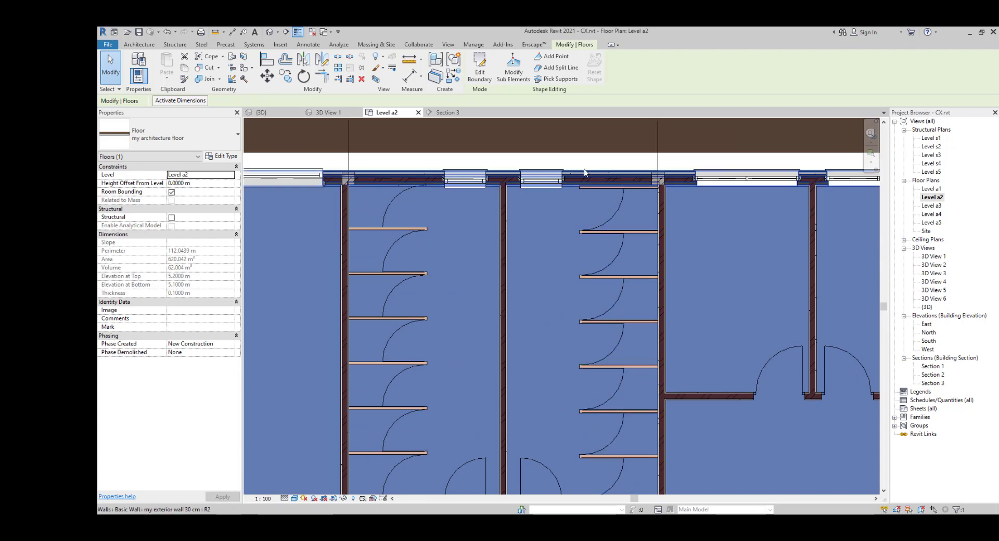
Step: Add chained split lines to the Level a2 floor, forming a closed rectangle around both toilet rooms between grids C and D
click(566, 75)
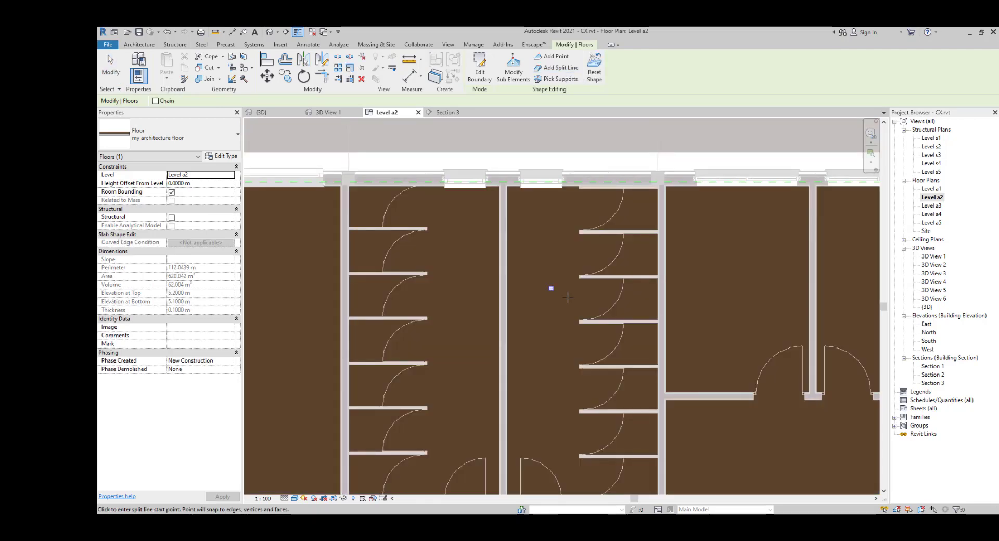
scroll(663, 234, up, 4)
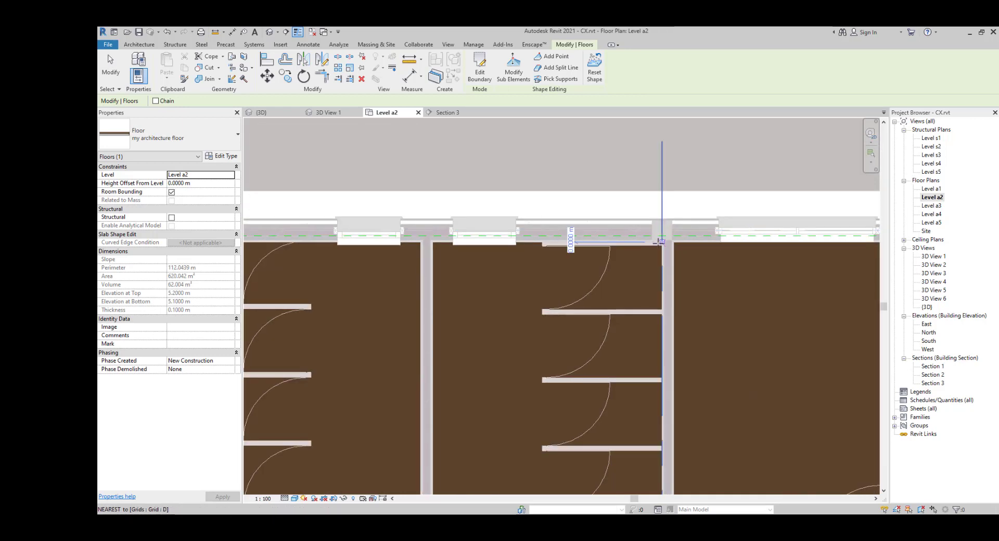
click(662, 242)
middle_drag(582, 247, 834, 226)
scroll(834, 226, down, 2)
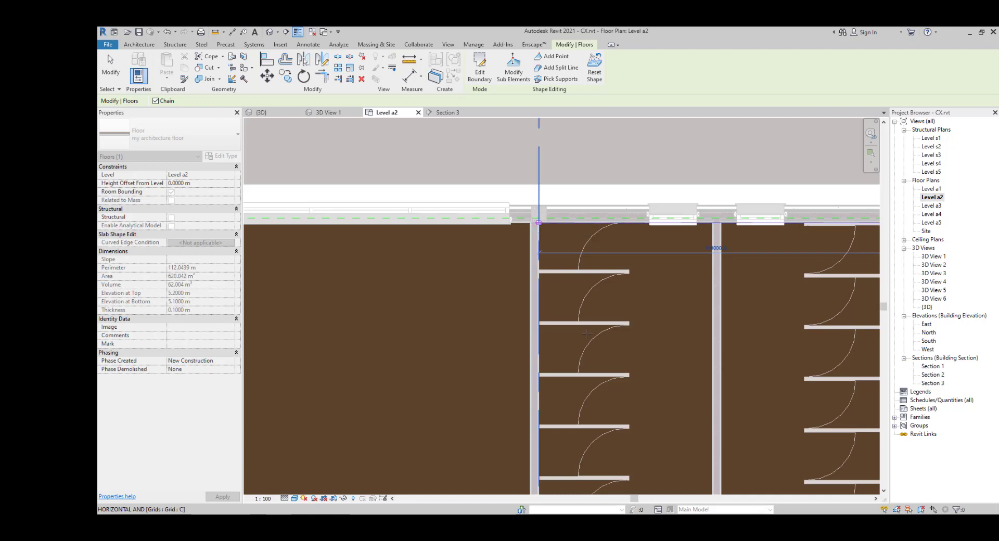
scroll(624, 402, down, 2)
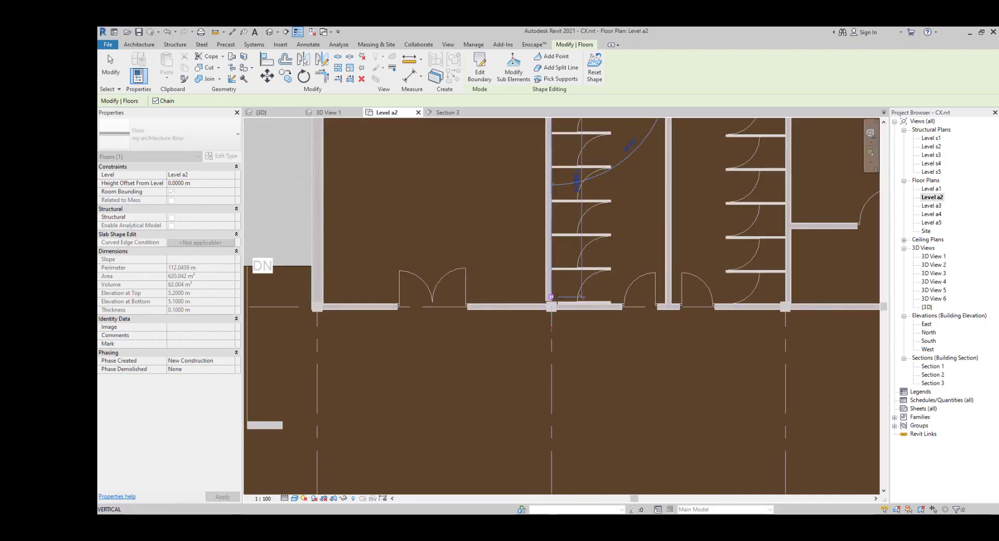
scroll(553, 300, up, 4)
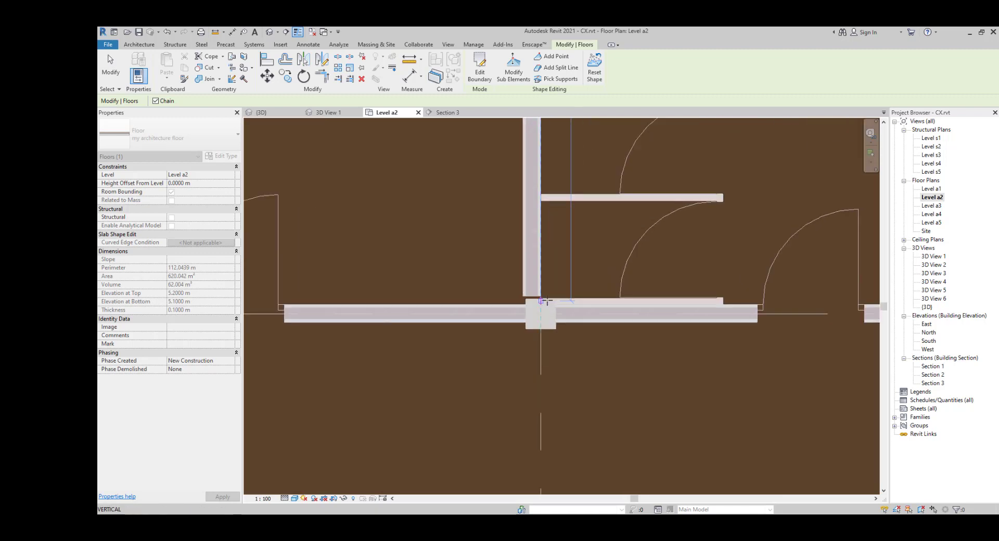
scroll(594, 307, down, 4)
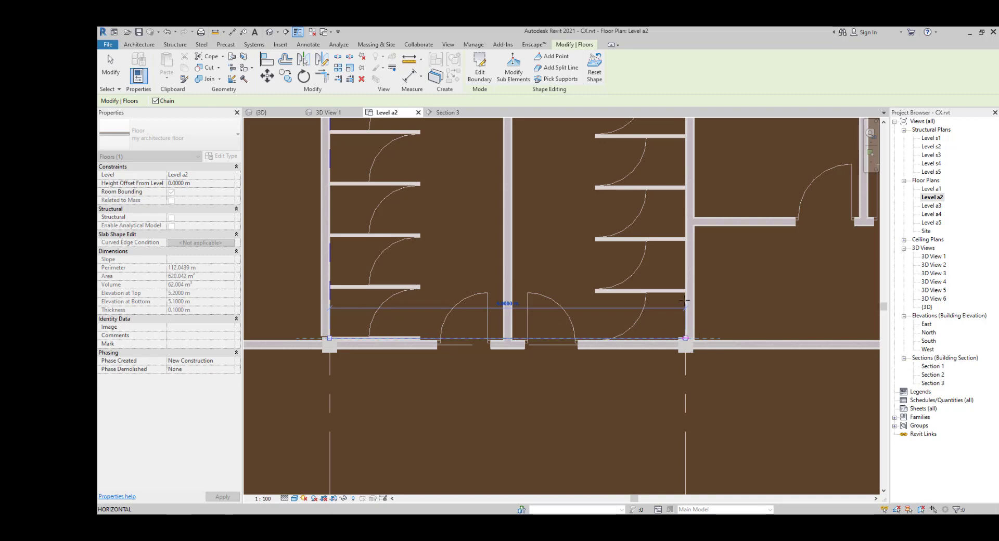
middle_drag(644, 427, 611, 268)
click(654, 180)
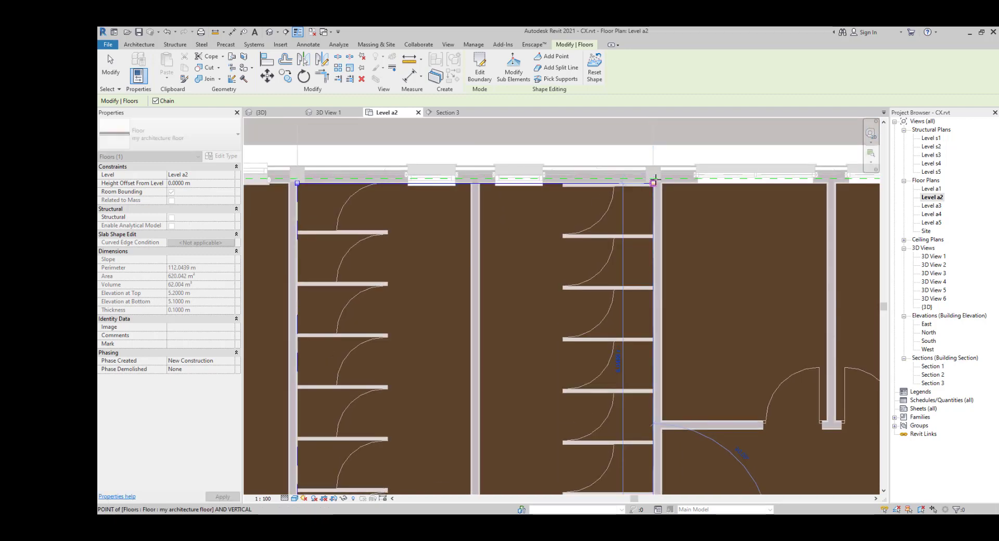
key(Escape)
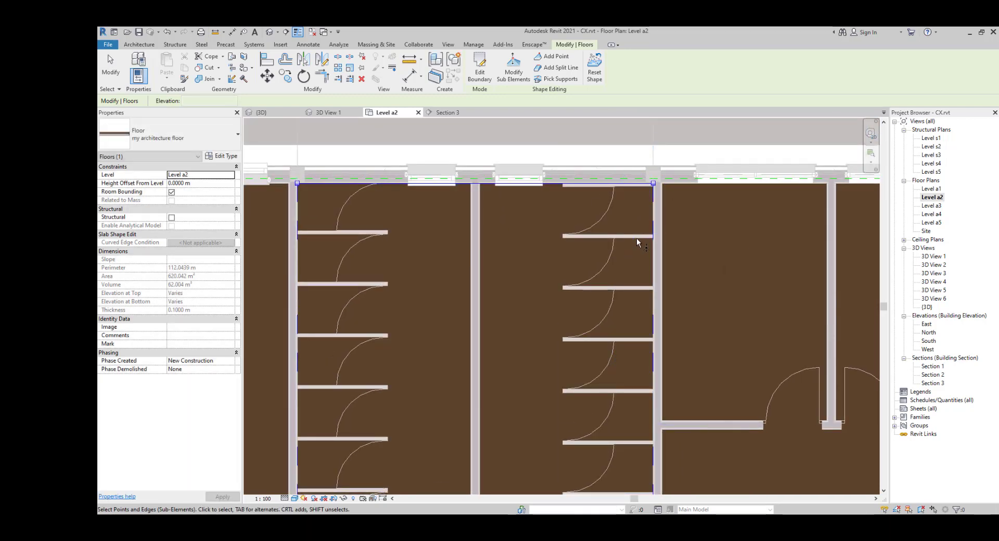
Step: With chaining off, add a floor split line along the fronts of the left-hand cubicles, spanning the full depth of the toilet room
scroll(572, 291, down, 1)
middle_drag(564, 310, 631, 285)
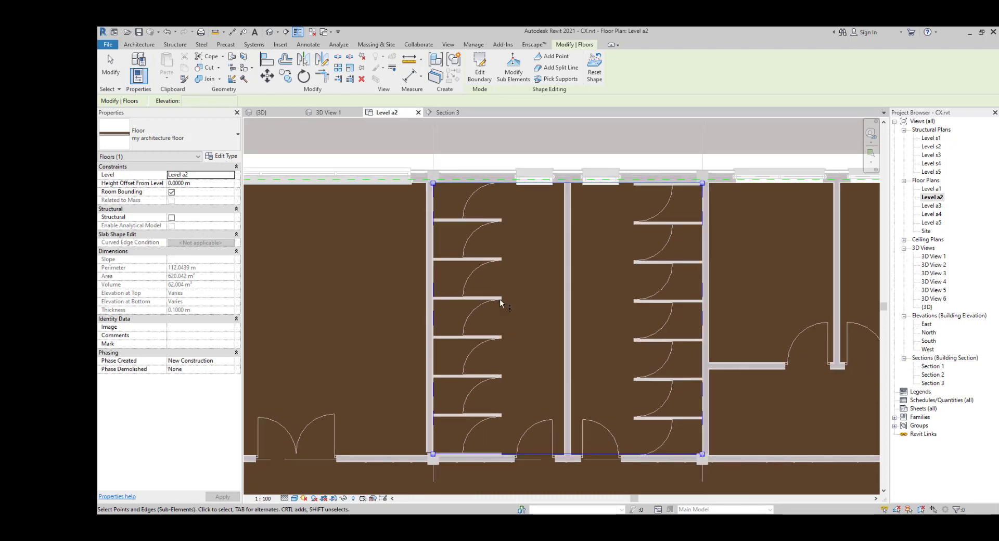
scroll(609, 234, up, 1)
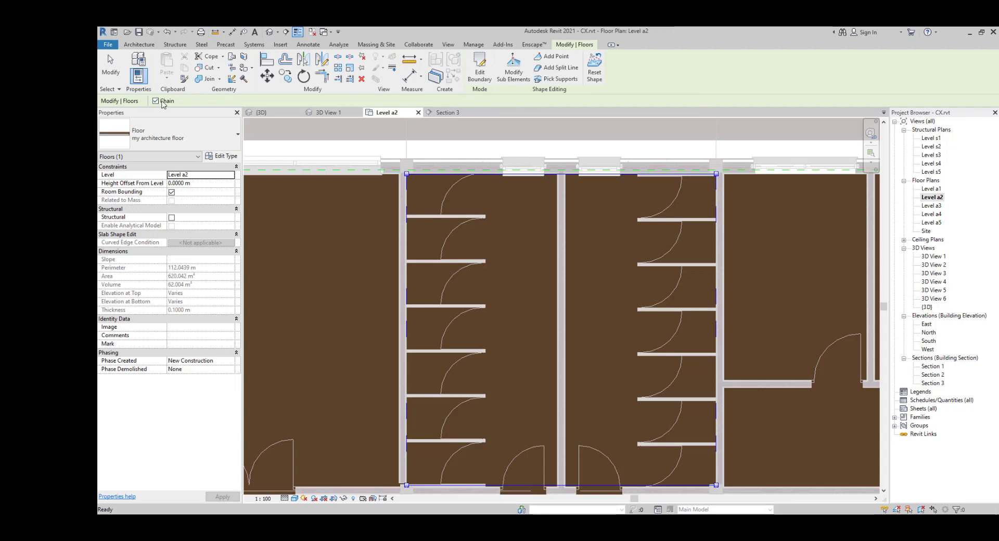
click(155, 101)
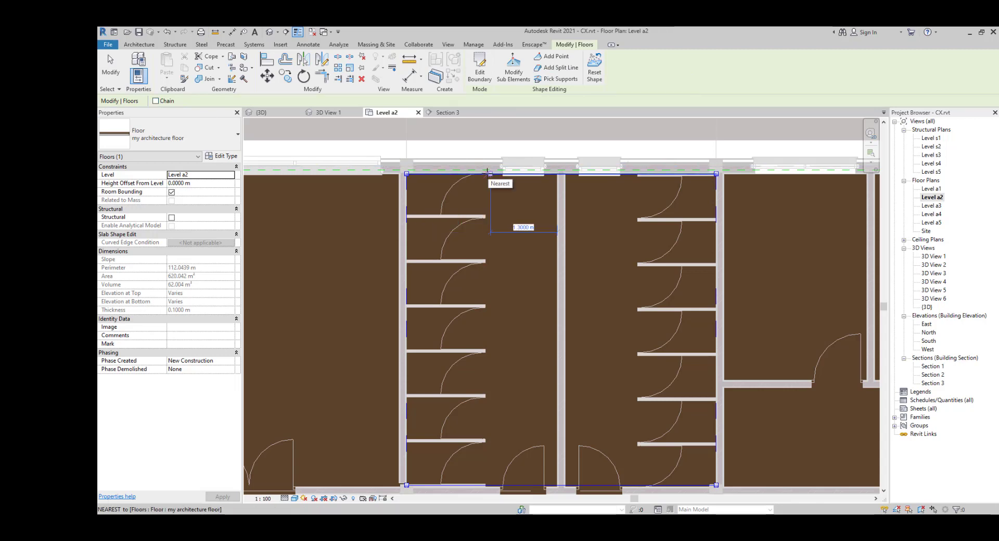
middle_drag(494, 449, 491, 275)
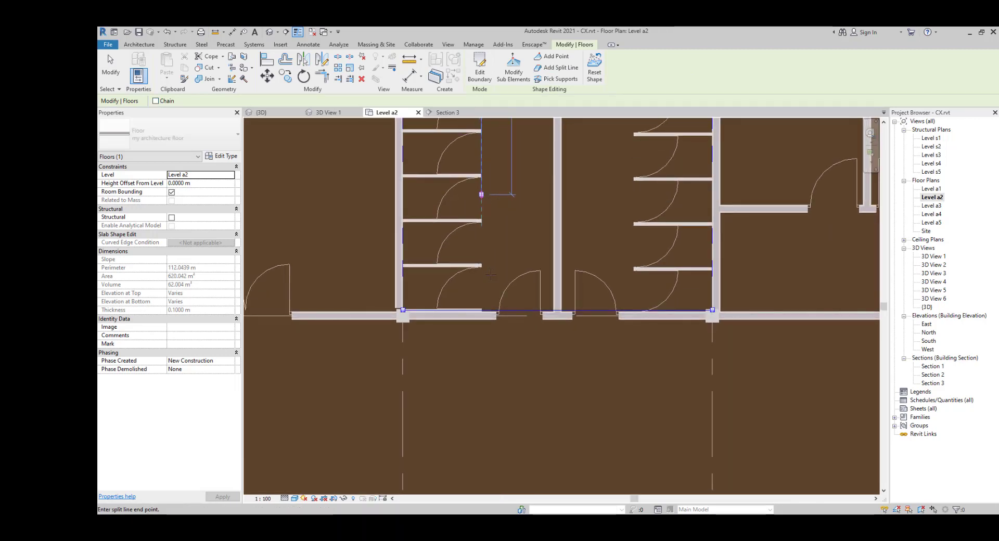
click(481, 312)
scroll(481, 315, up, 4)
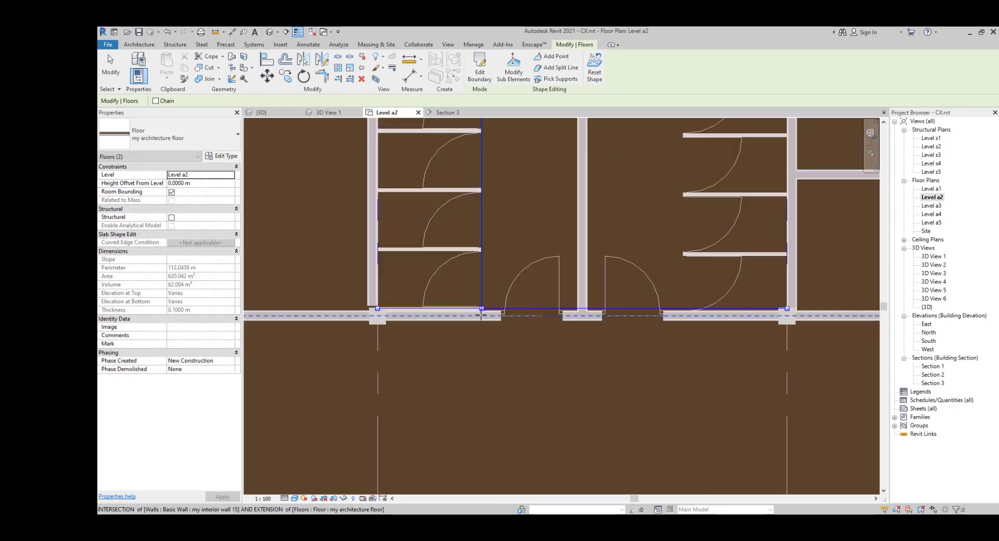
scroll(550, 326, down, 3)
middle_drag(550, 326, 450, 417)
key(Escape)
Step: Add a floor split line along the fronts of the right-hand cubicles, spanning the full depth of the toilet room
click(581, 408)
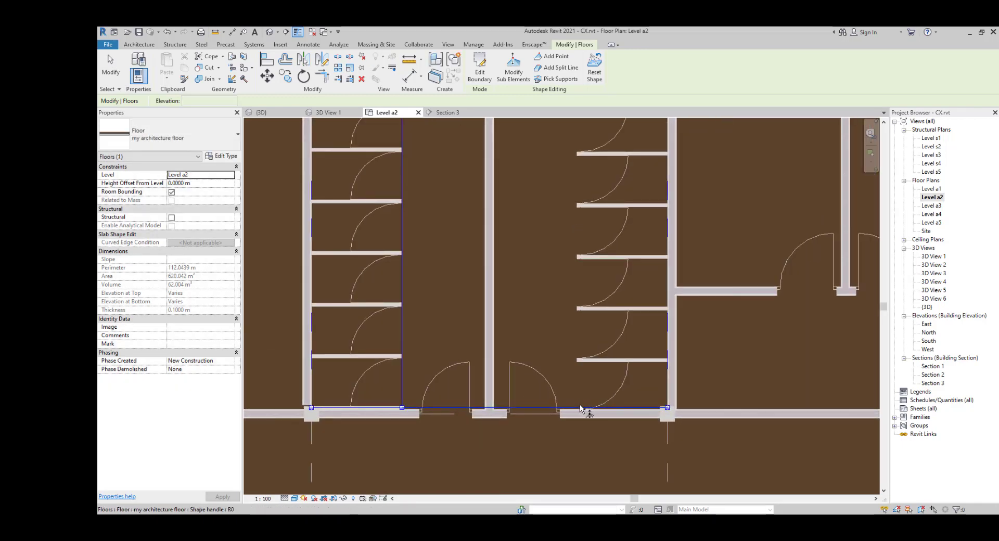
click(556, 67)
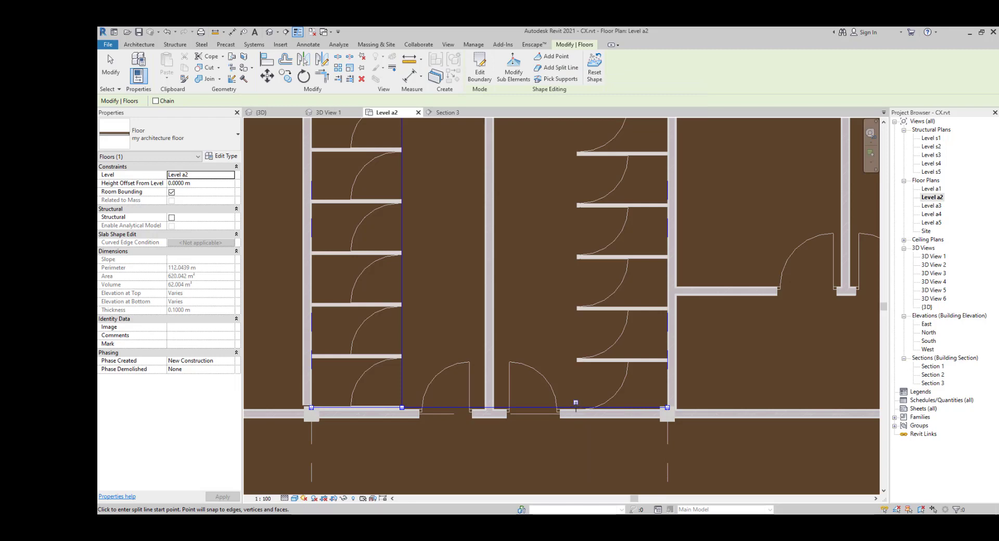
click(576, 408)
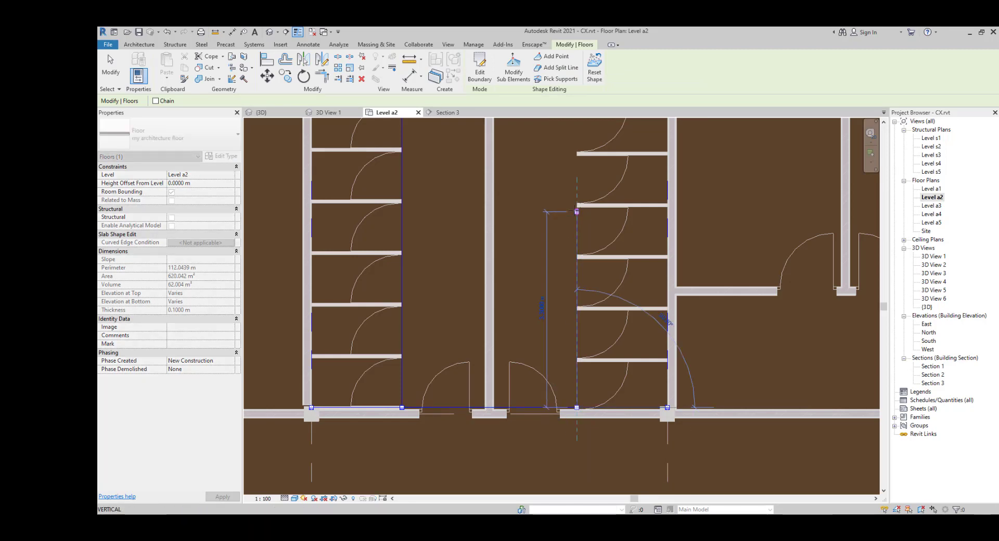
middle_drag(575, 212, 553, 435)
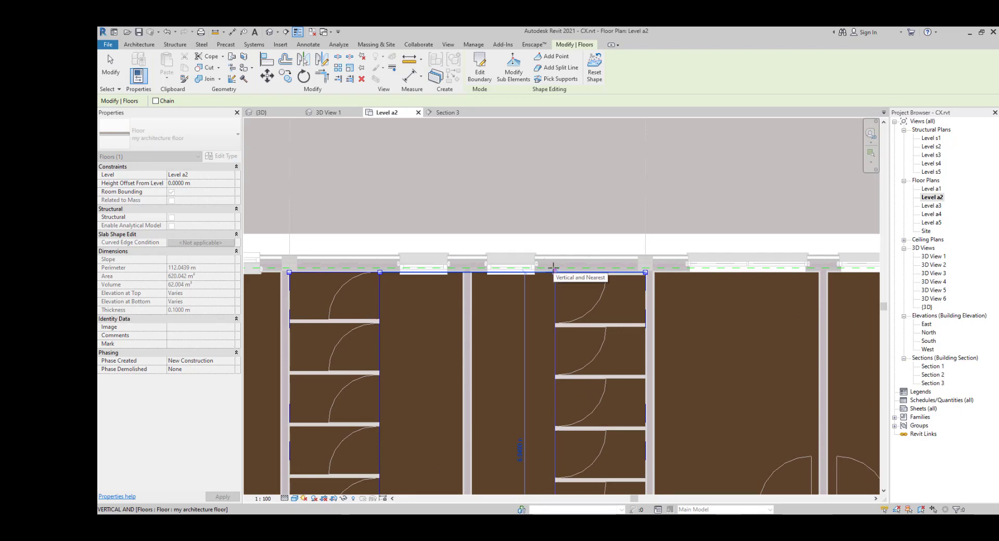
scroll(553, 268, up, 3)
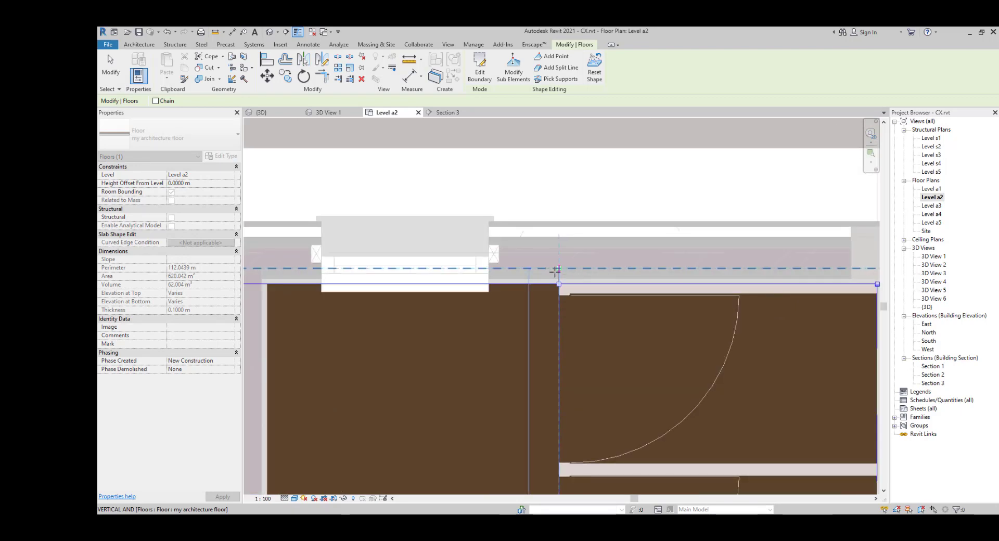
click(555, 270)
key(Escape)
scroll(544, 350, down, 6)
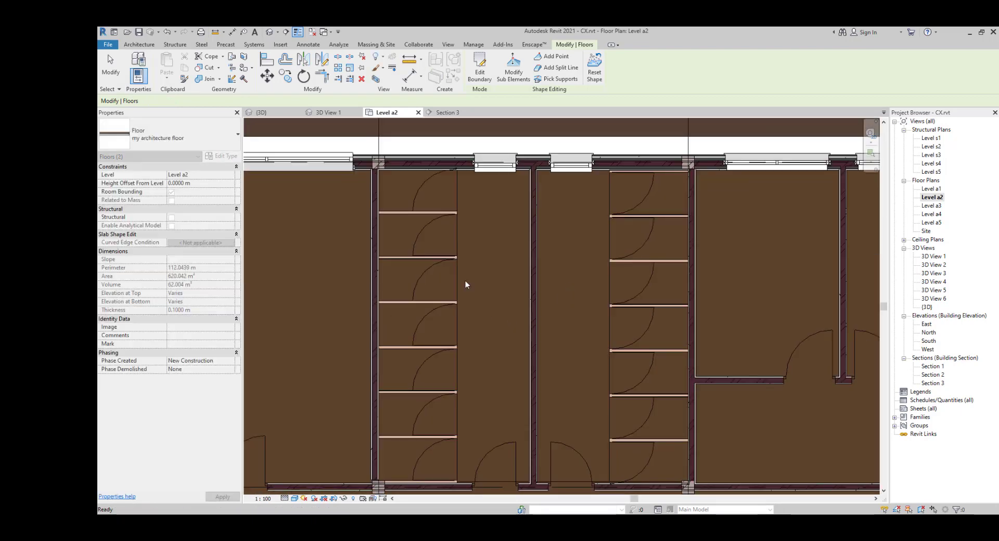
Step: Select the Level a2 floor in Section 3 and inspect its split lines in the Level a2 floor plan
click(613, 245)
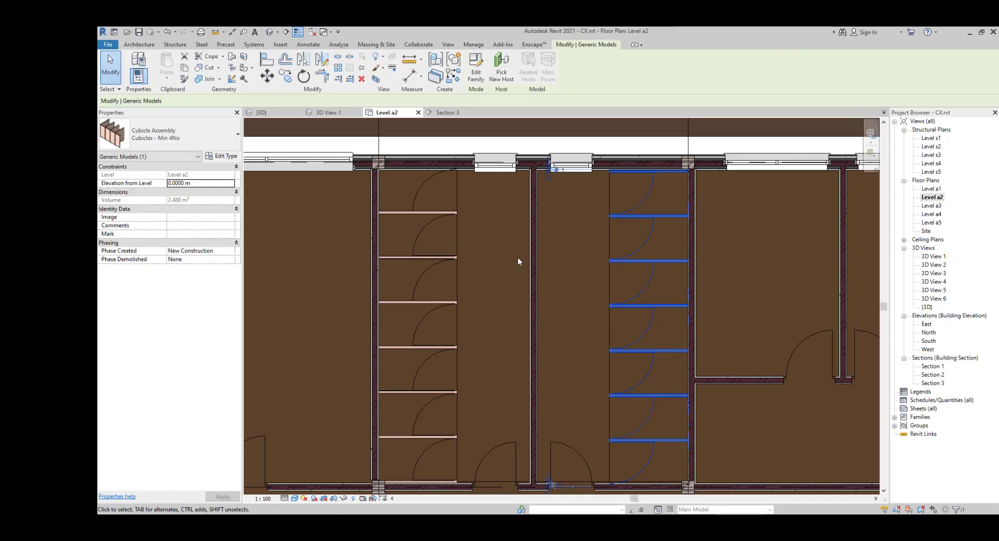
click(452, 237)
key(Escape)
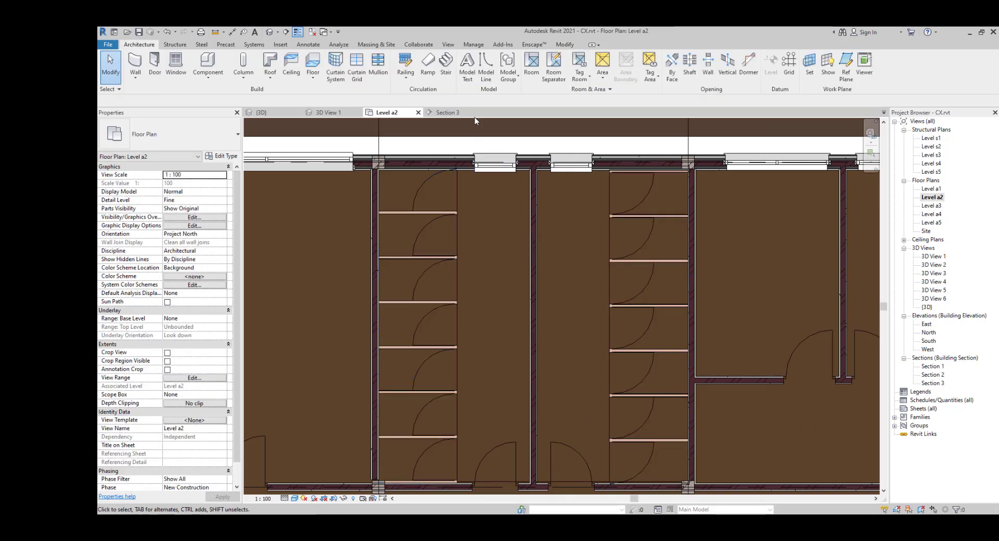
click(437, 112)
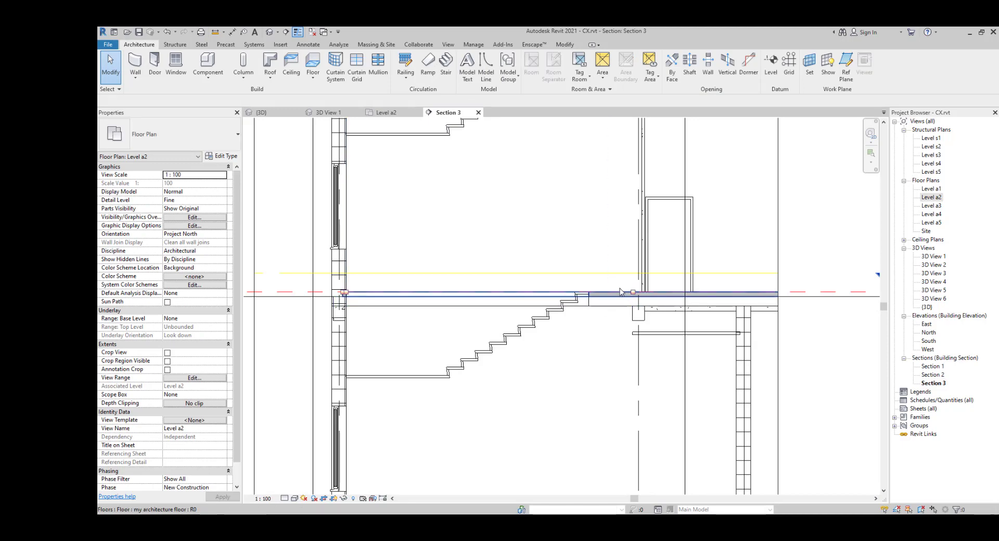
click(613, 296)
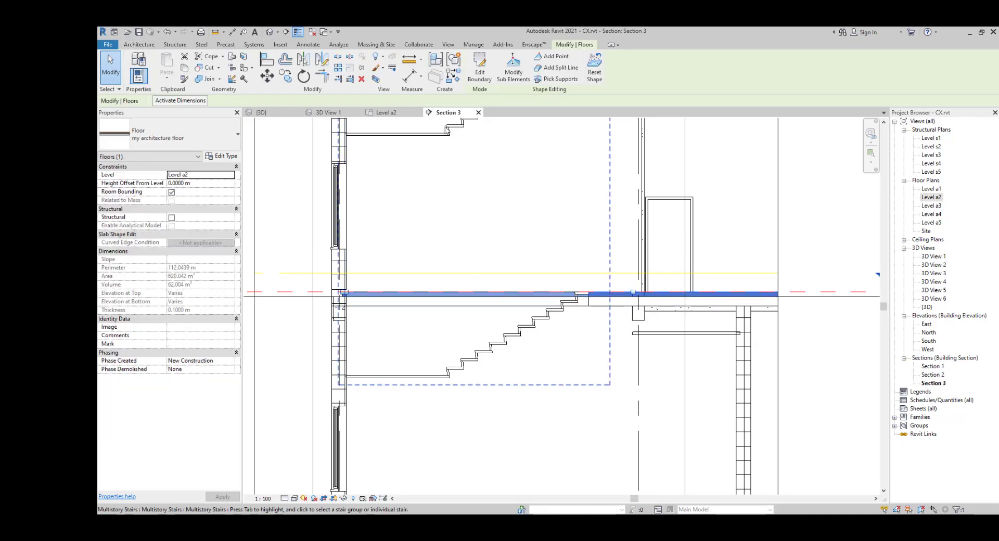
key(ctrl+Tab)
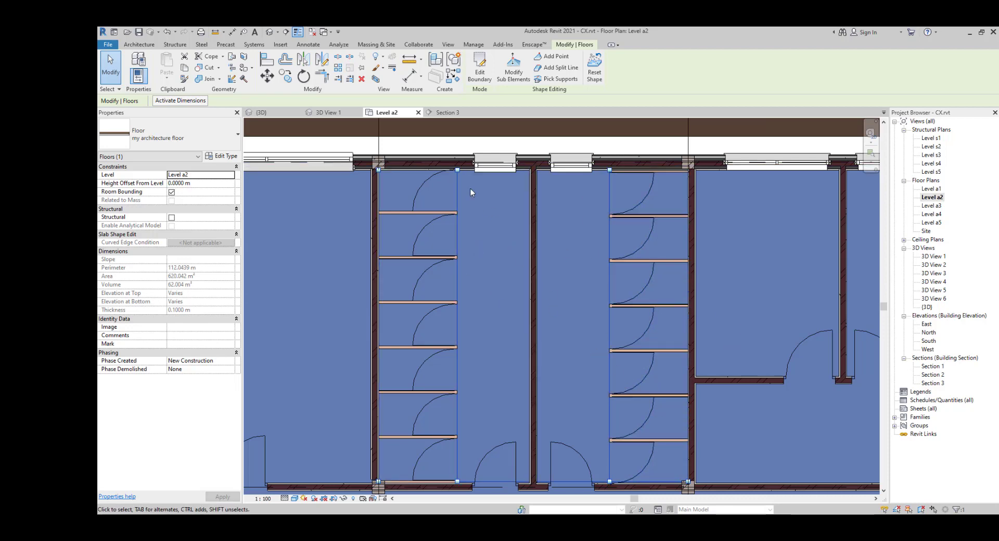
key(Escape)
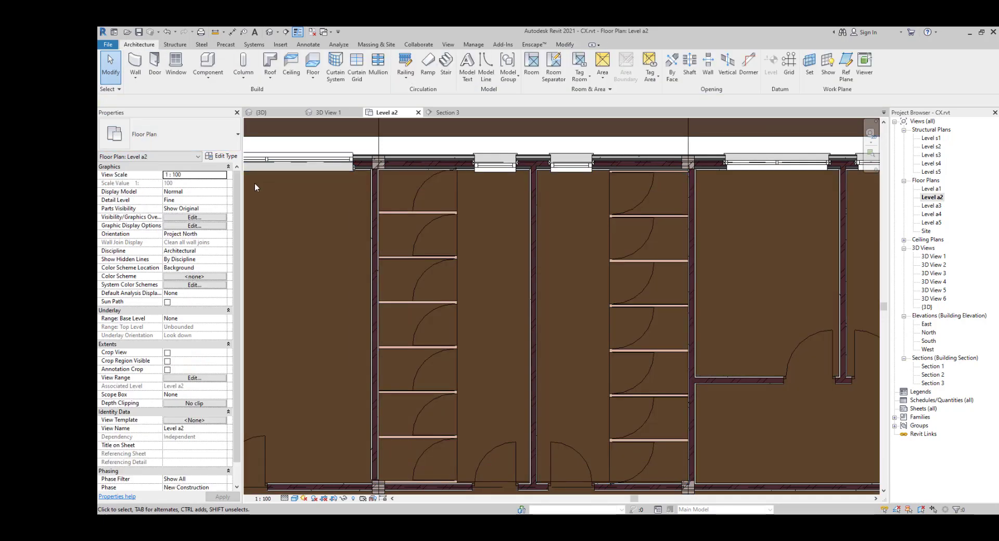
Step: Start placing a component and open the parent Toilet folder for loading a family
click(208, 62)
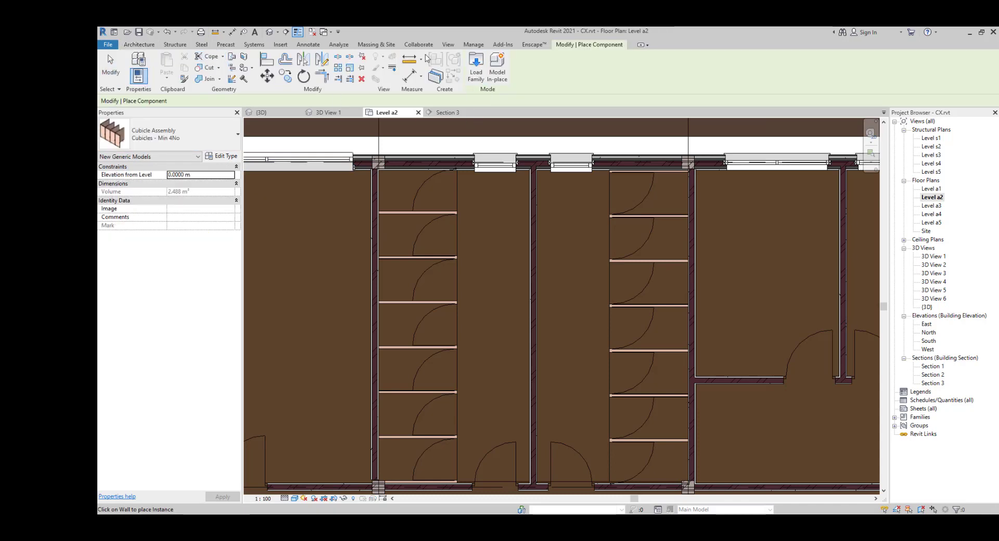
click(471, 73)
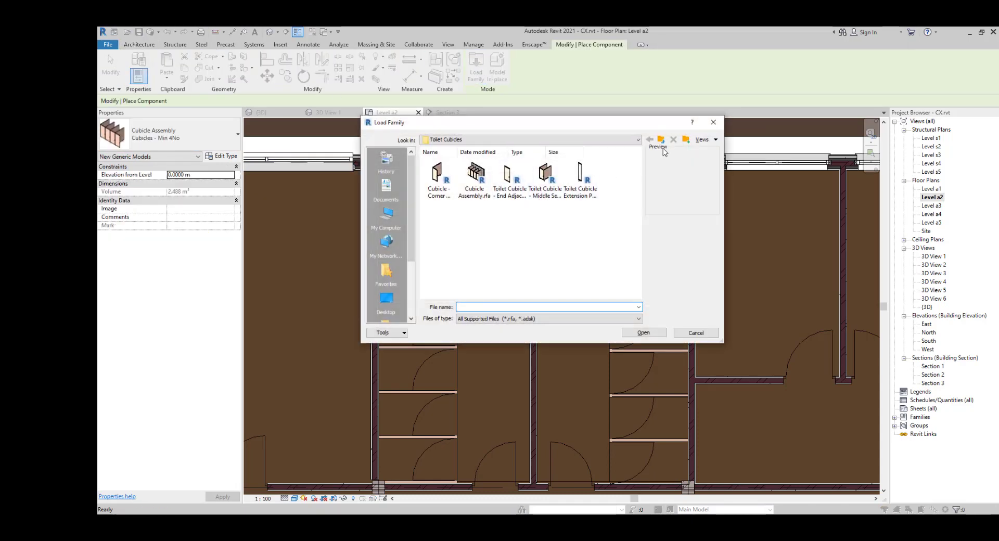
click(658, 142)
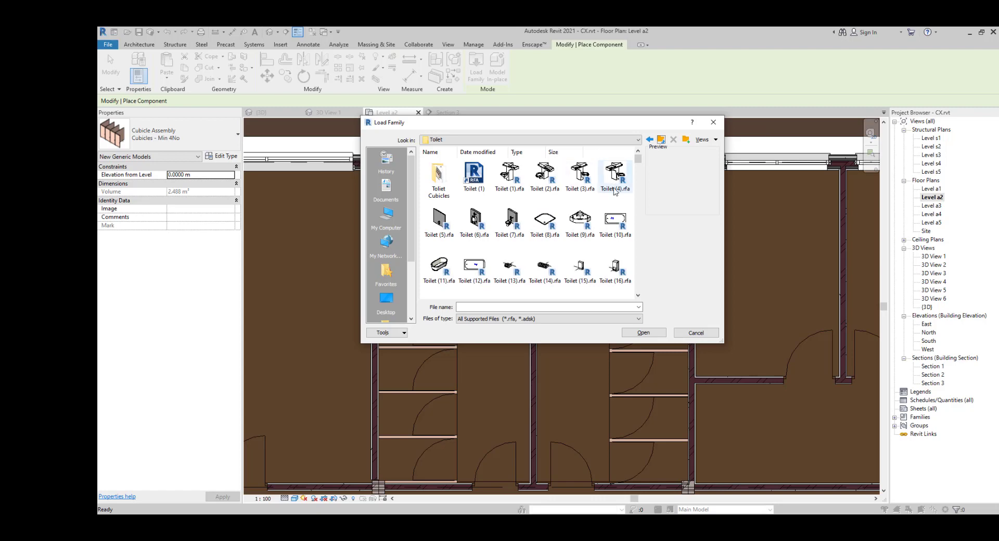
Step: Look through the family file previews in the Toilet folder for a suitable toilet fixture
click(615, 221)
click(439, 267)
click(474, 266)
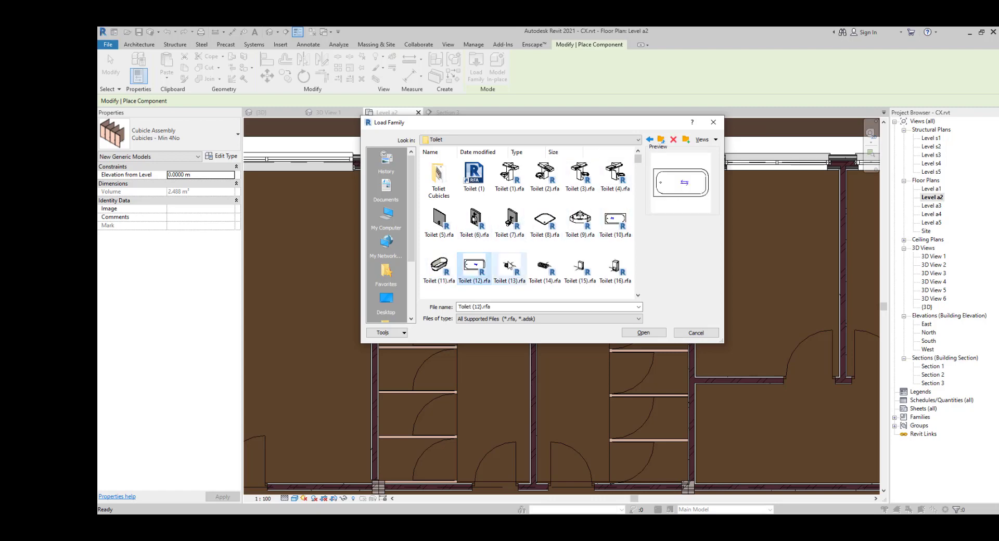
click(580, 267)
scroll(556, 262, down, 3)
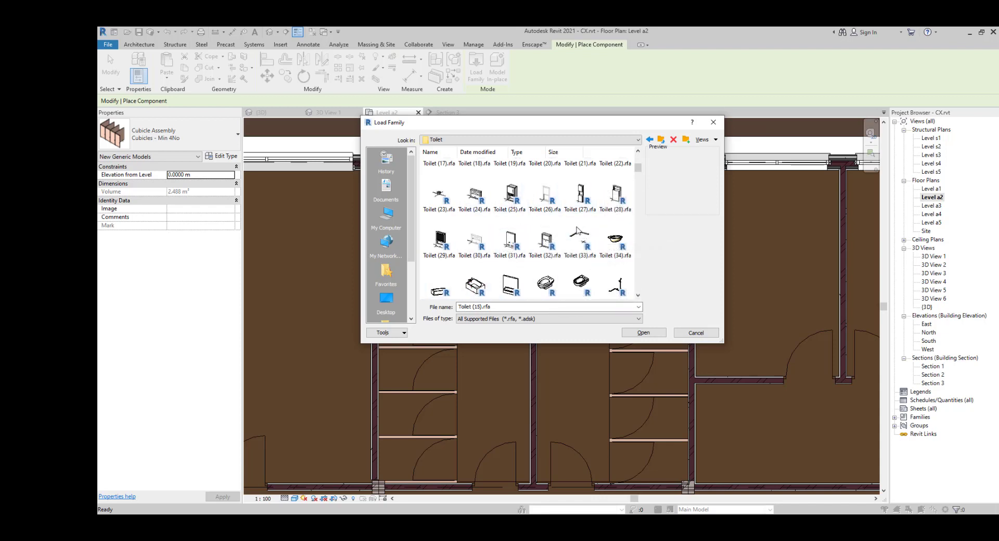
scroll(578, 230, down, 3)
click(544, 244)
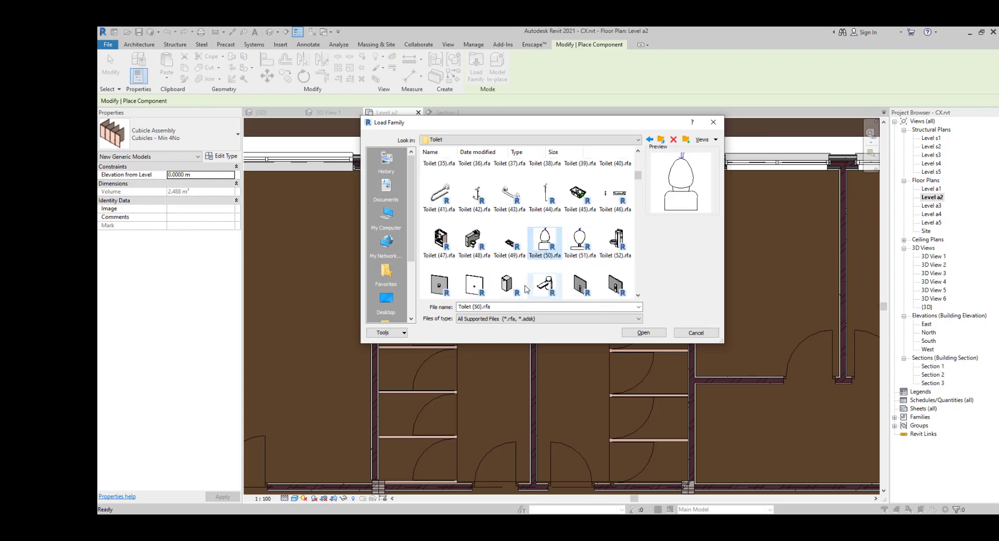
click(472, 245)
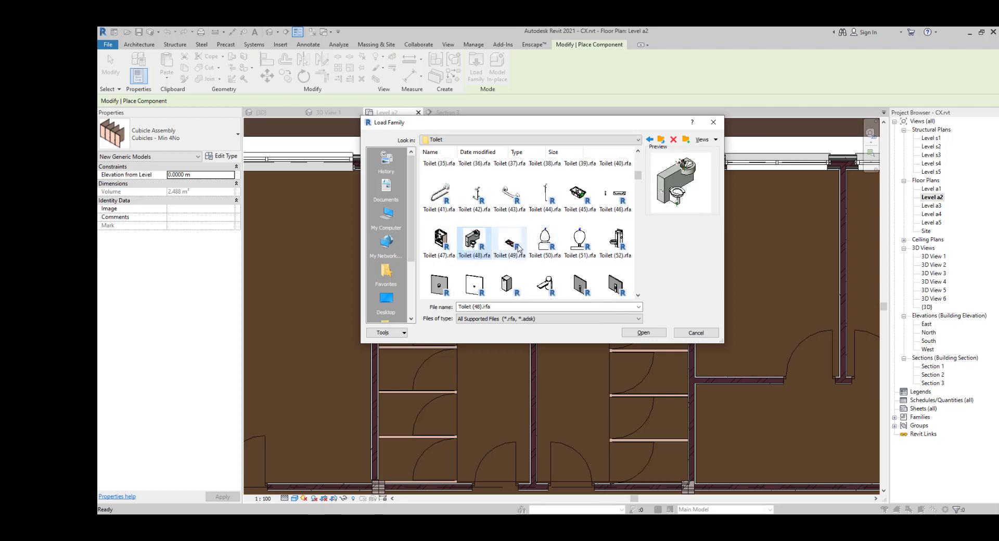
click(614, 244)
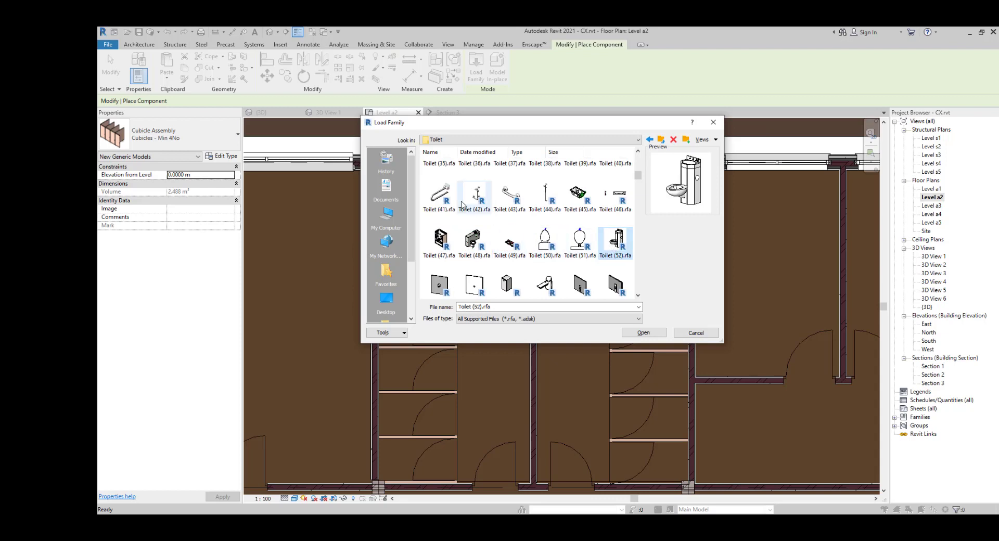
scroll(541, 260, down, 2)
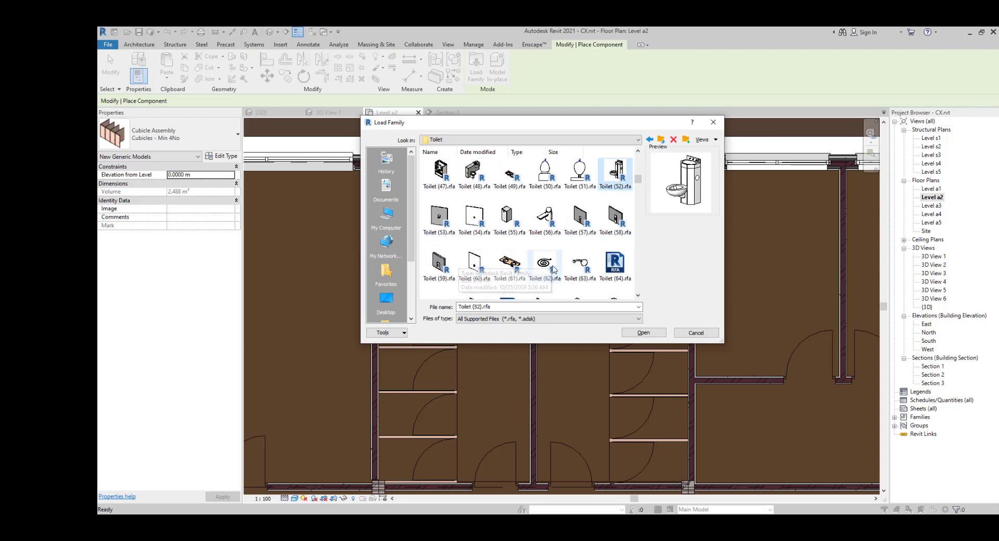
scroll(546, 271, down, 2)
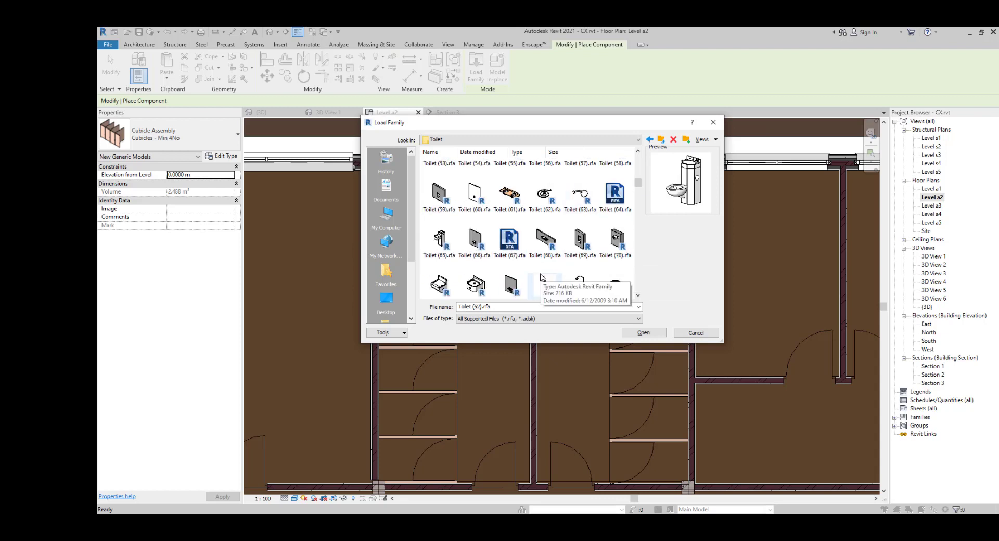
scroll(541, 276, down, 2)
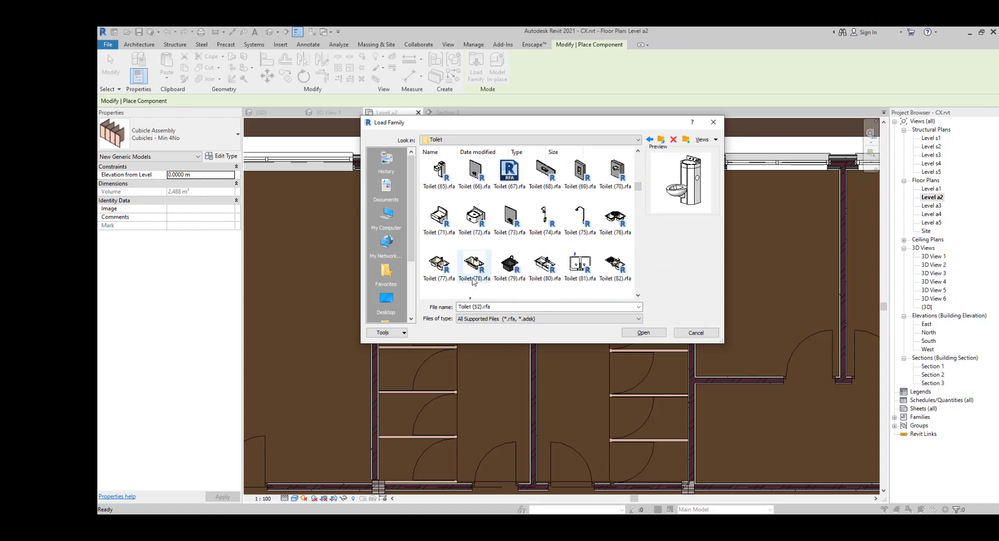
click(445, 217)
scroll(614, 268, down, 3)
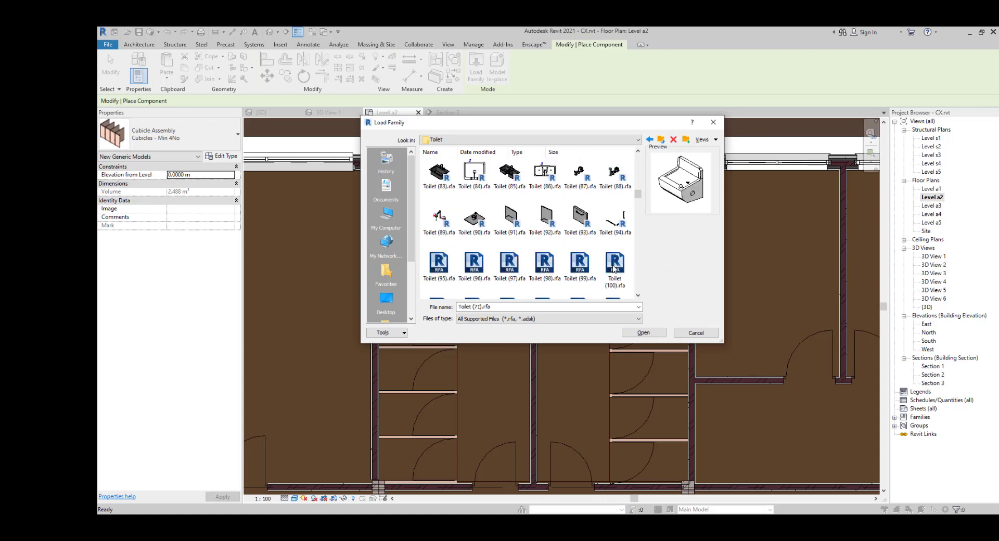
scroll(606, 268, down, 3)
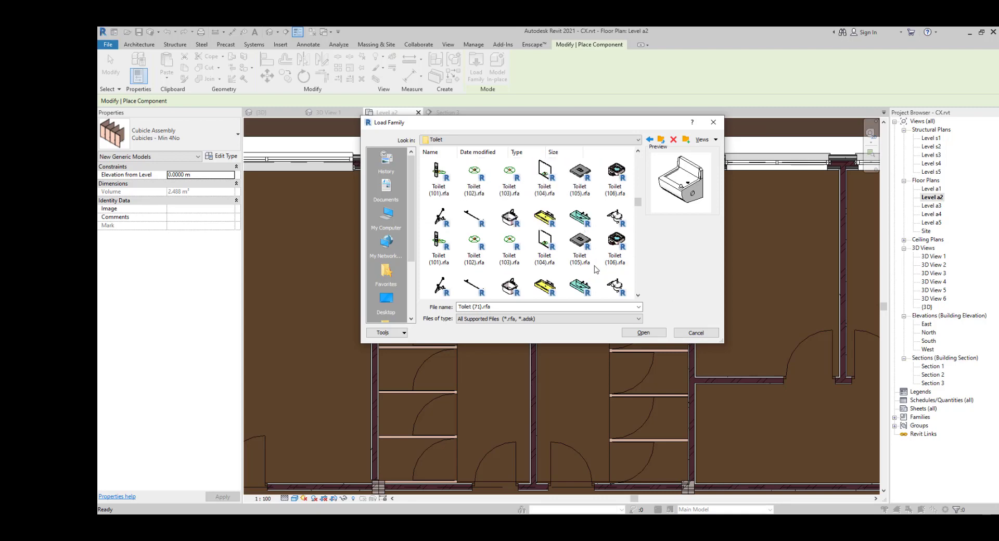
click(615, 223)
click(580, 224)
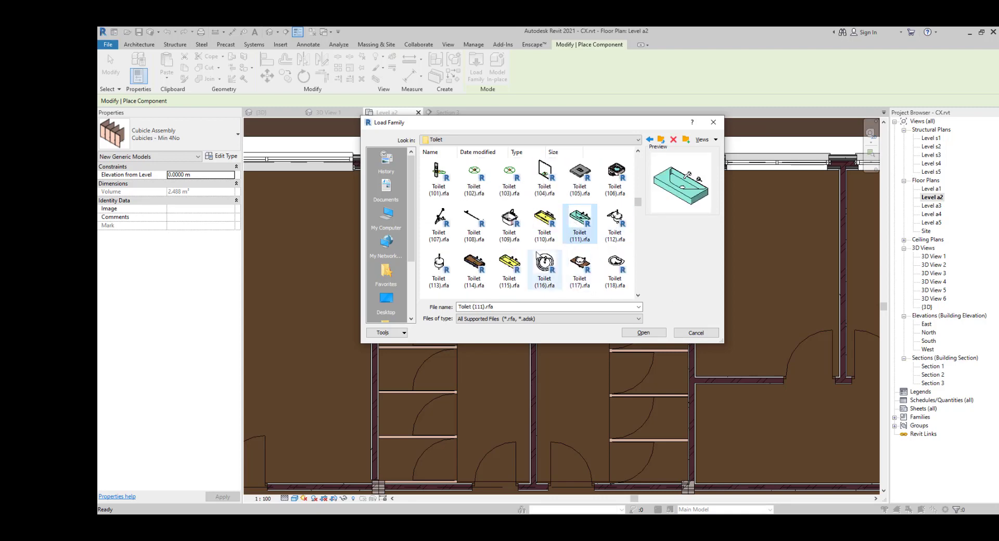
scroll(520, 249, down, 3)
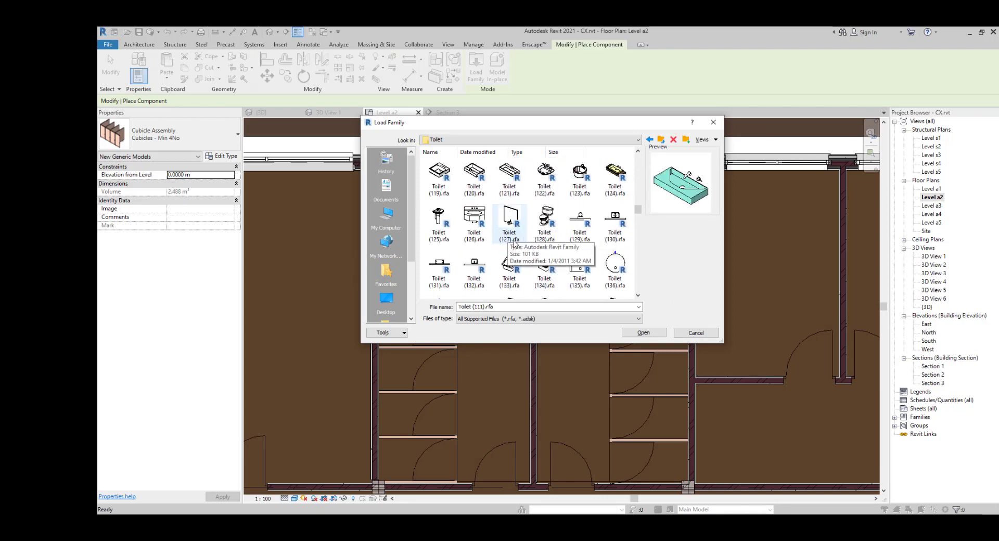
scroll(523, 244, down, 3)
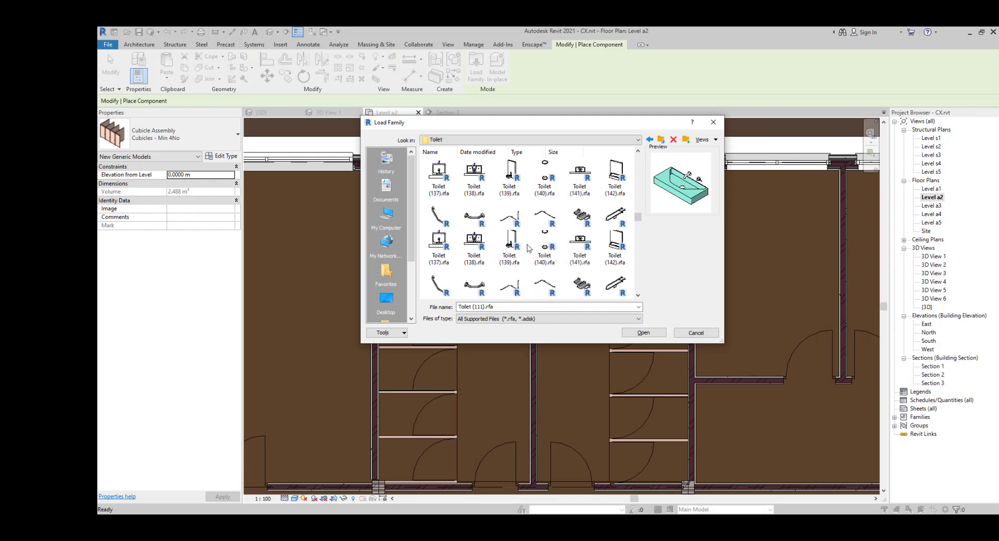
scroll(528, 257, down, 6)
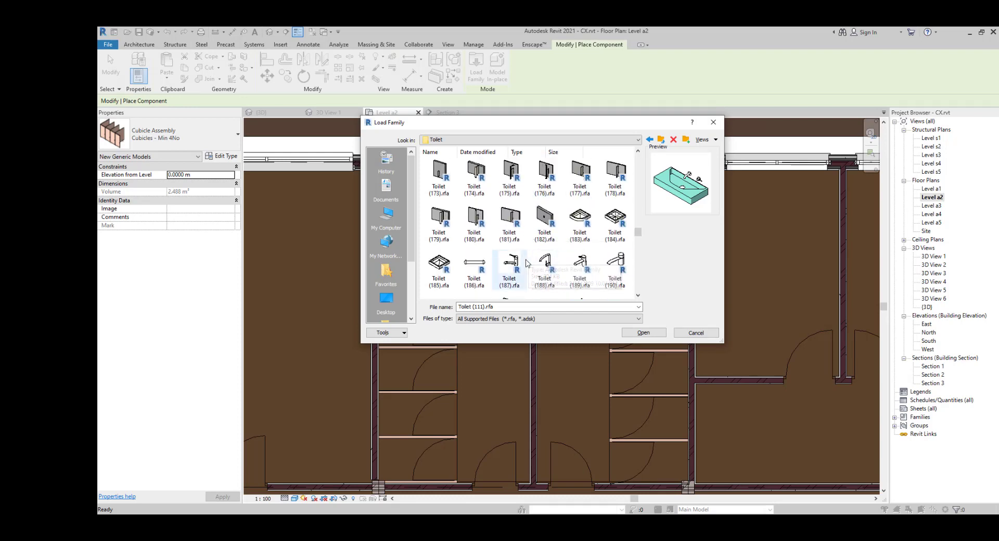
scroll(528, 260, down, 3)
scroll(528, 263, down, 6)
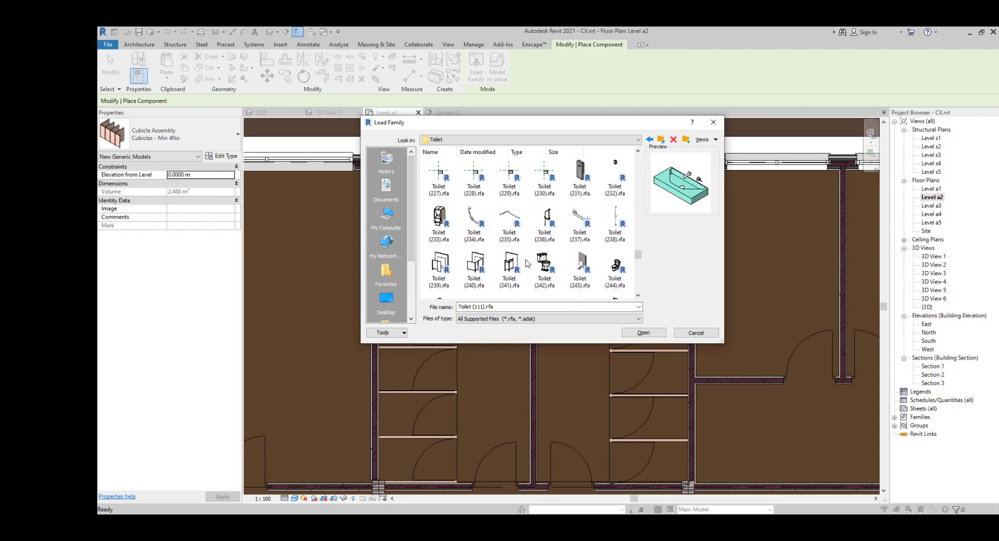
scroll(527, 263, down, 2)
Step: Load Toilet (244).rfa, place one toilet on the floor face in the uppermost right-hand cubicle and select it
click(611, 202)
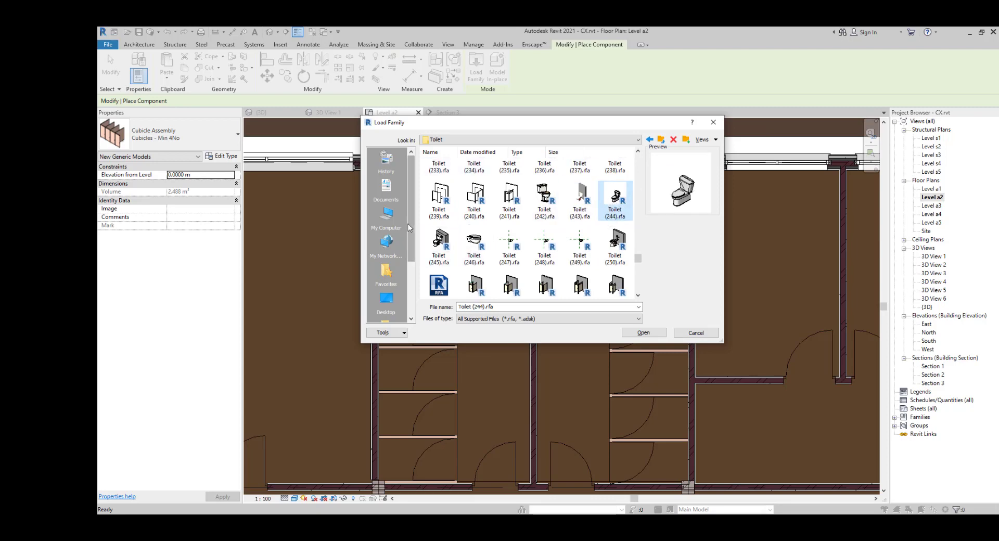
click(643, 334)
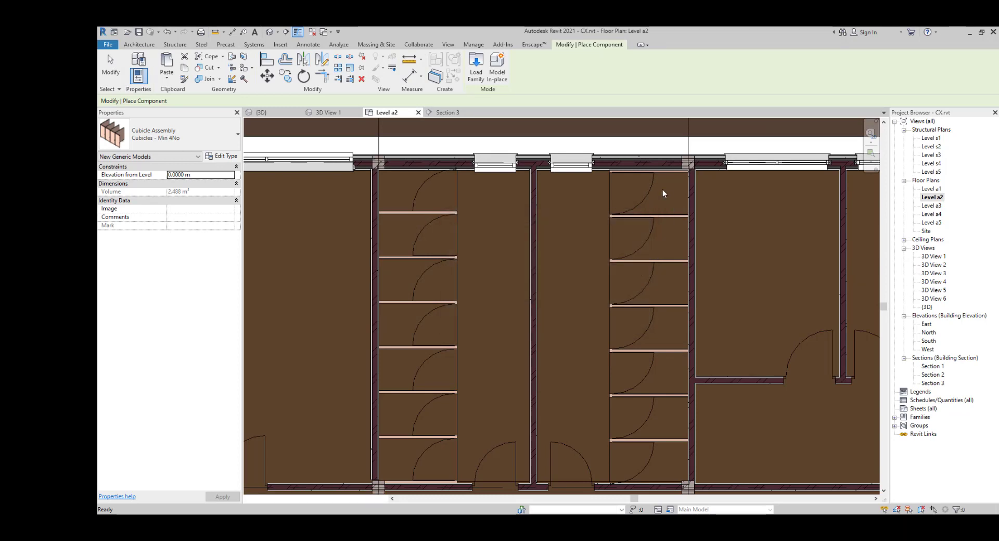
scroll(663, 189, up, 3)
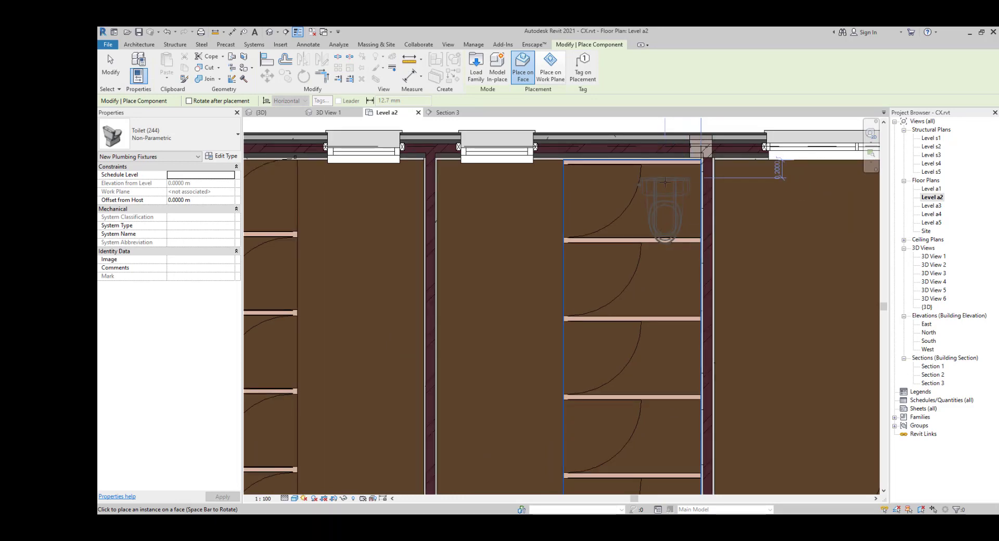
click(665, 182)
key(Escape)
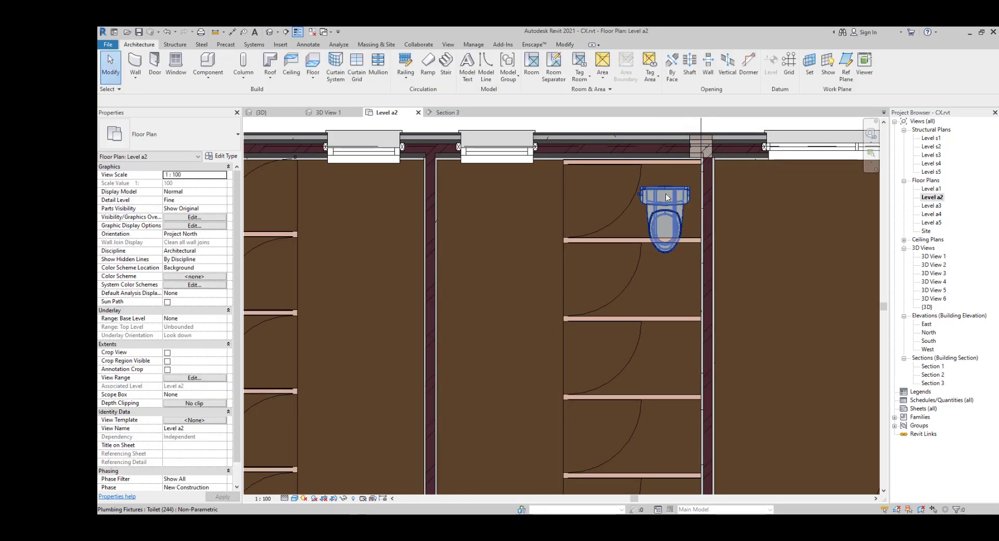
click(668, 198)
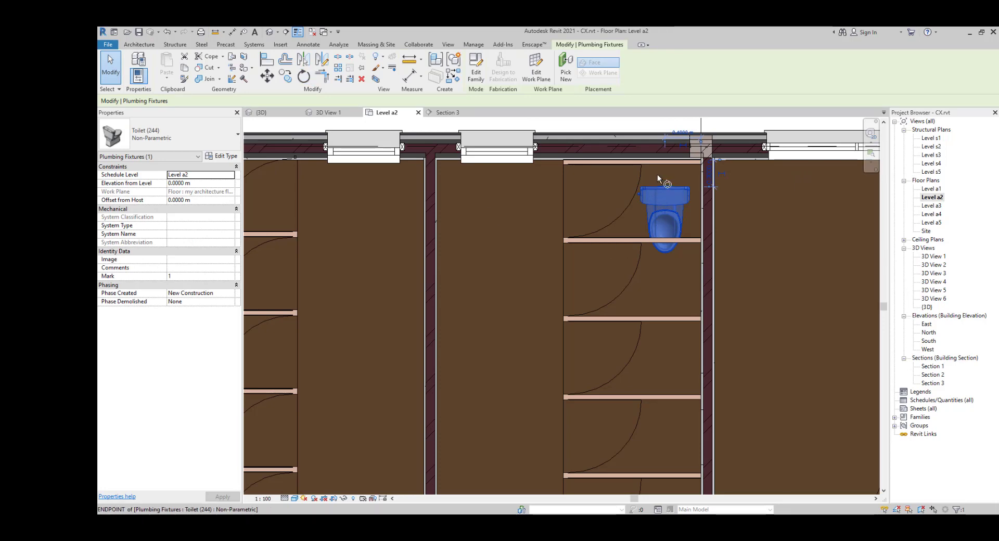
Step: Rotate the toilet a quarter turn so its tank faces the right-hand wall of the uppermost cubicle
click(303, 76)
click(665, 173)
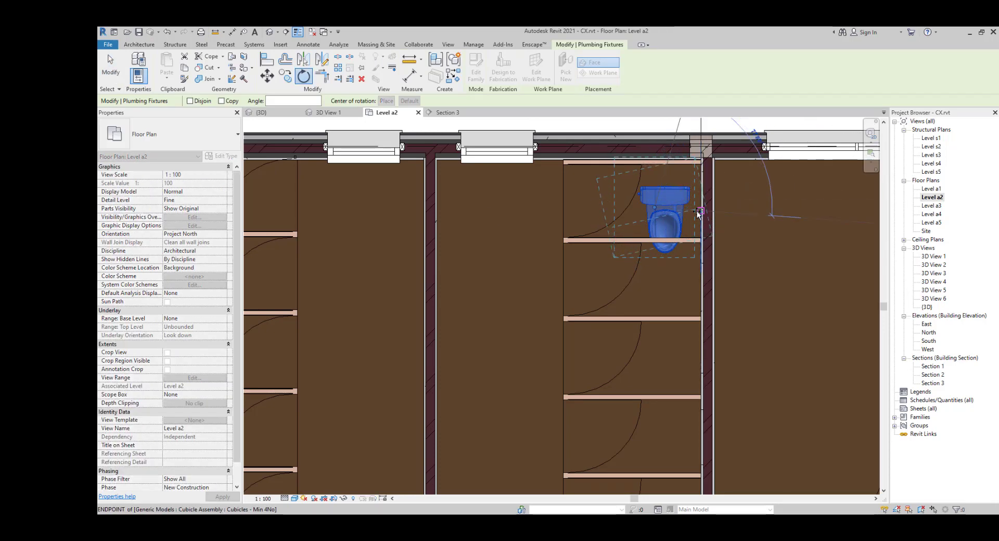
click(689, 219)
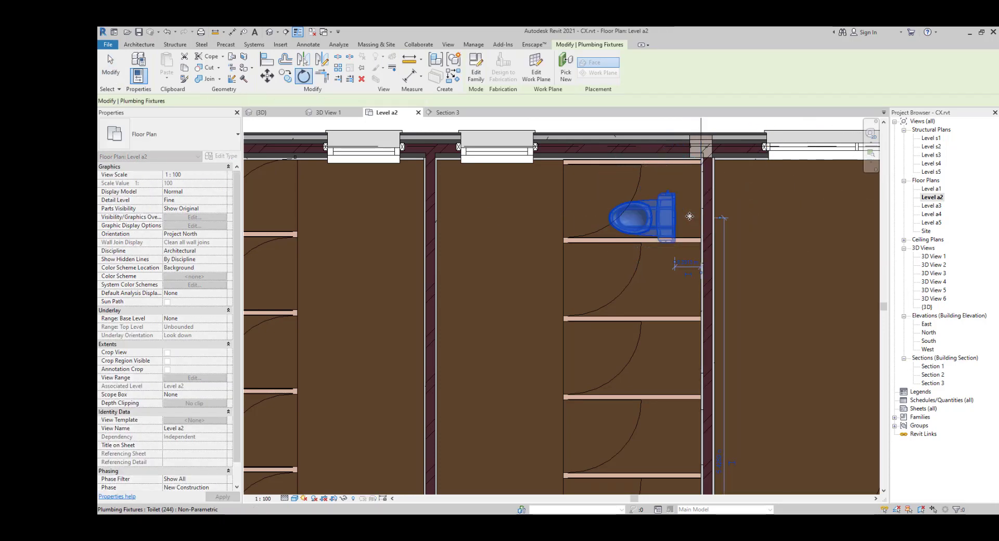
Step: Move the rotated toilet against the cubicle's back wall, centred between the partitions of the uppermost cubicle
scroll(637, 238, up, 3)
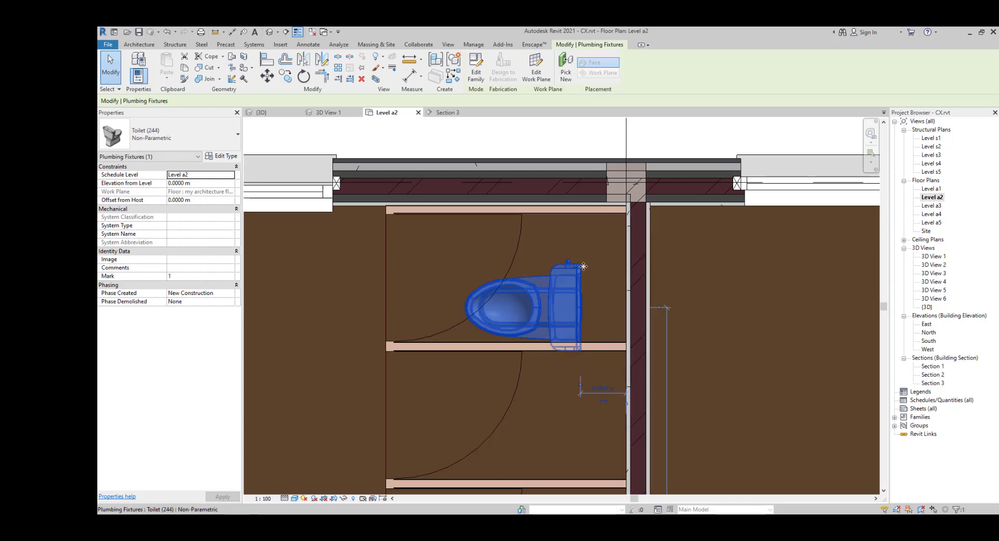
drag(569, 310, 615, 286)
scroll(441, 422, down, 2)
middle_drag(442, 422, 644, 263)
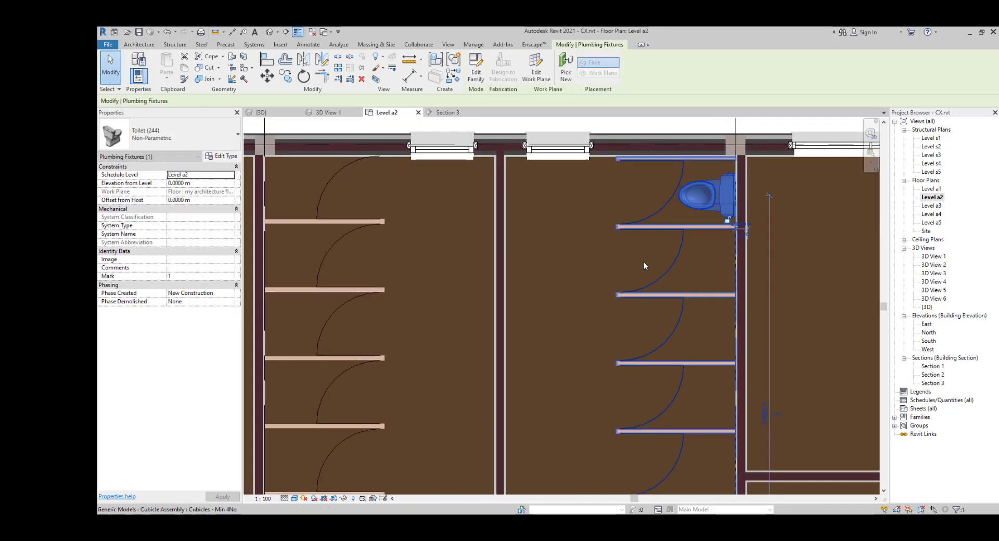
scroll(539, 302, down, 2)
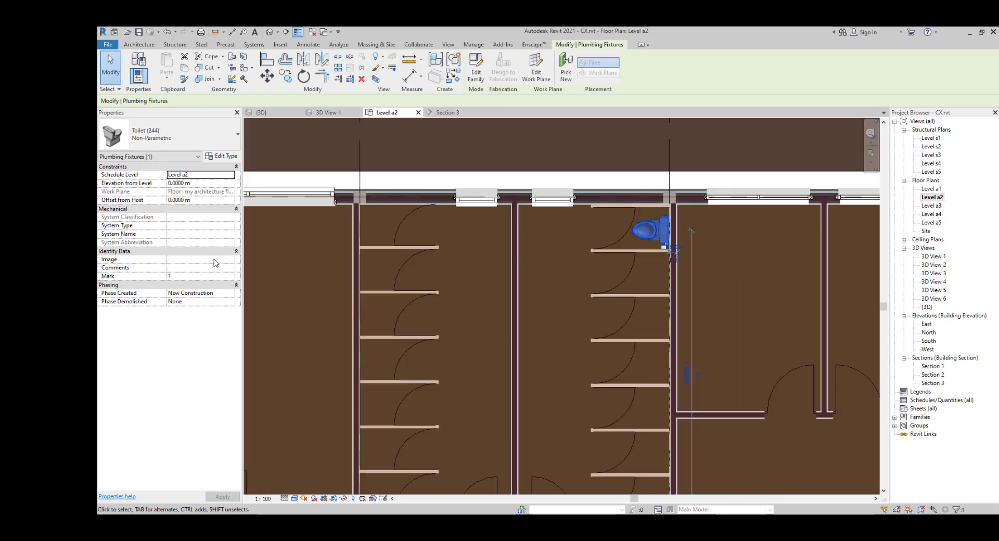
click(352, 234)
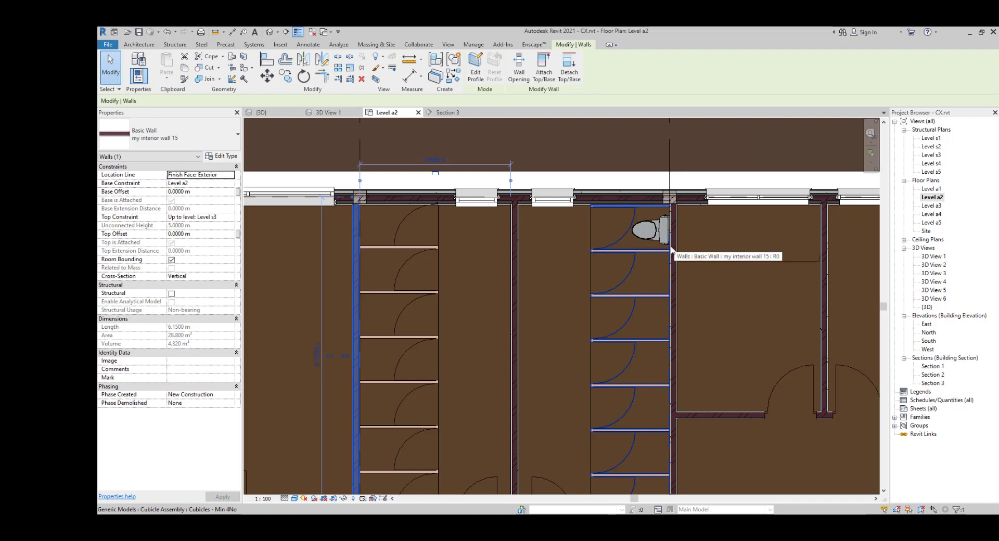
scroll(679, 227, up, 4)
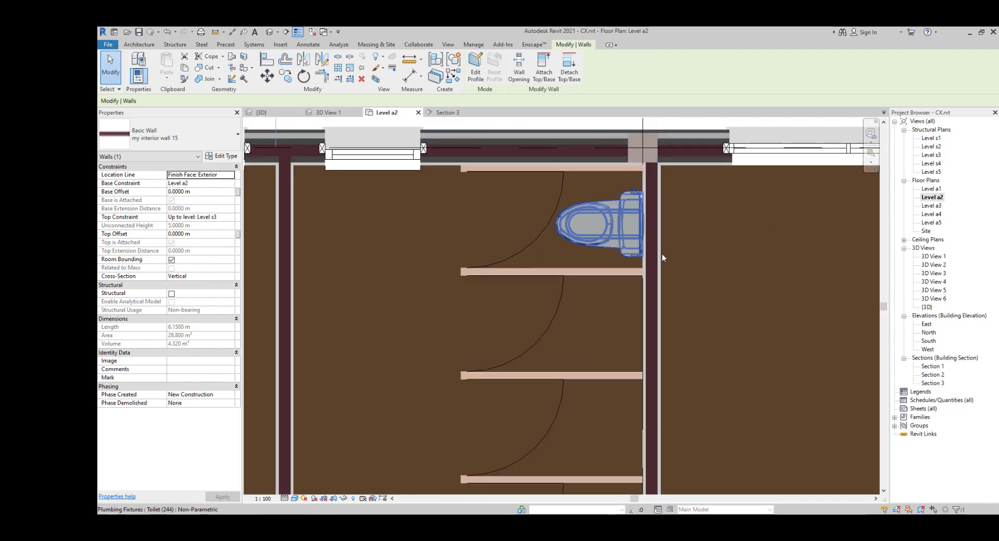
click(613, 248)
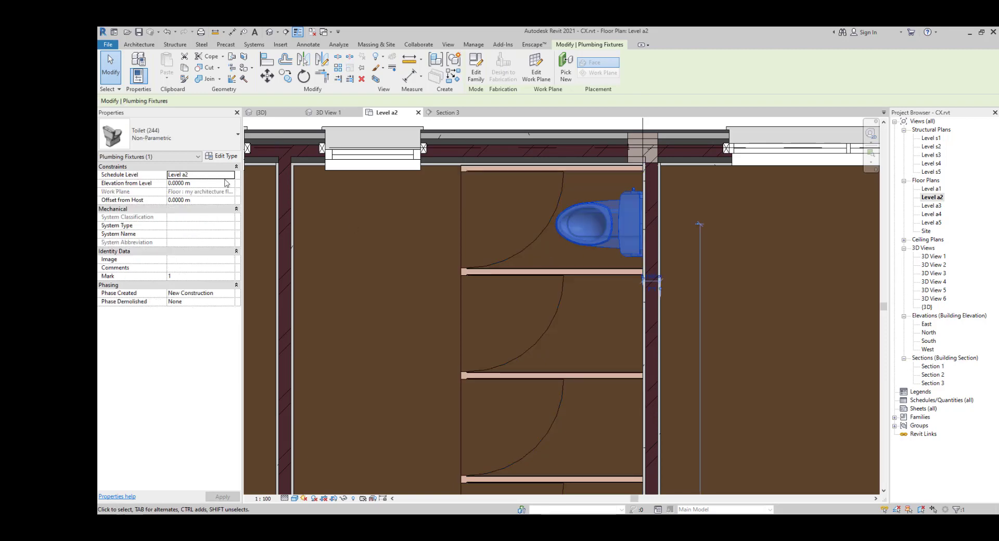
click(176, 146)
key(Escape)
key(Escape)
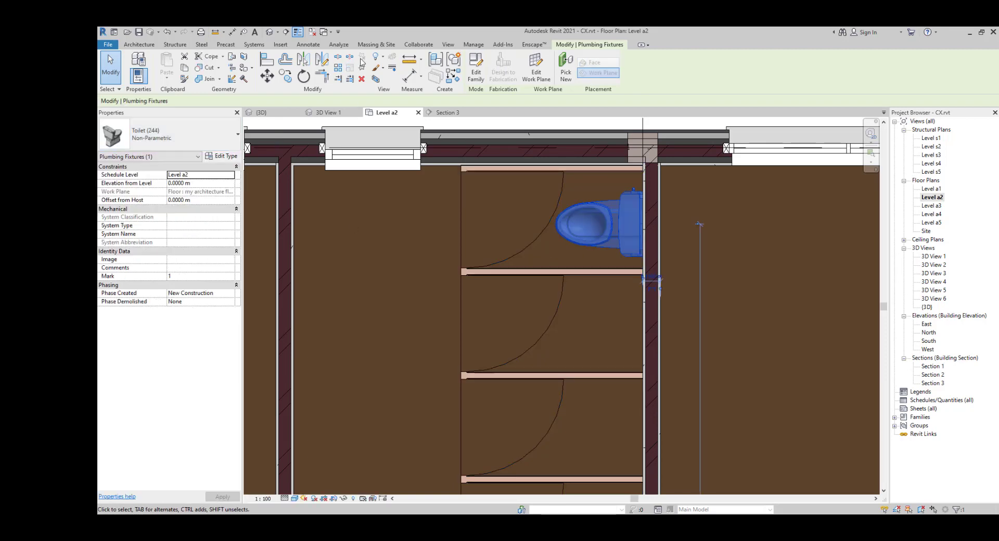
Step: Start placing a component and look through the Toilet folder's remaining family previews for alternative toilet fixtures
click(207, 65)
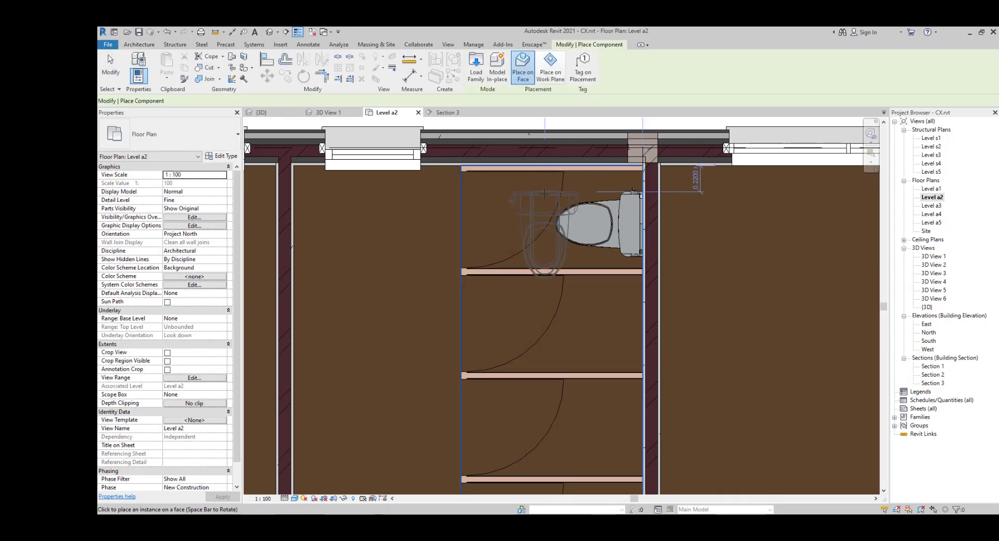
click(483, 68)
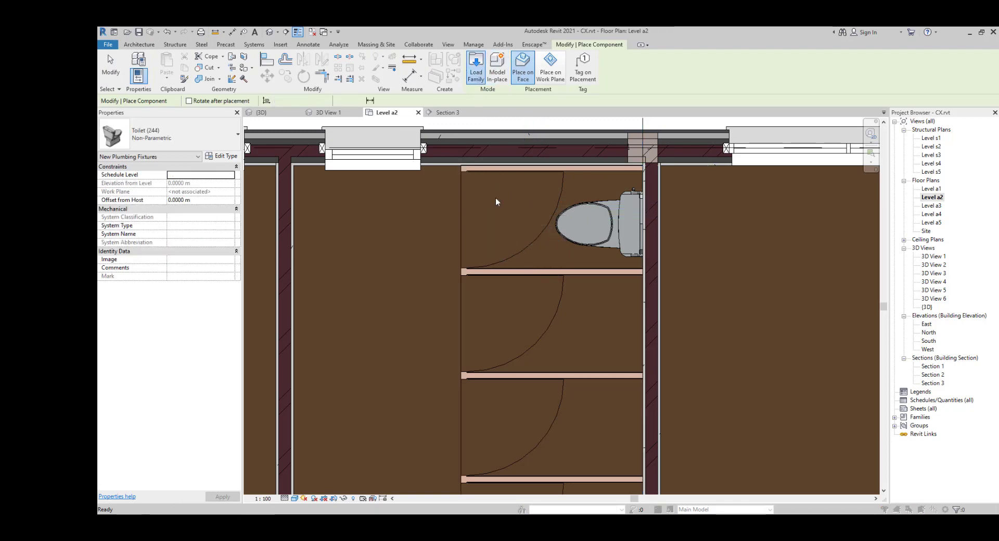
drag(639, 165, 633, 264)
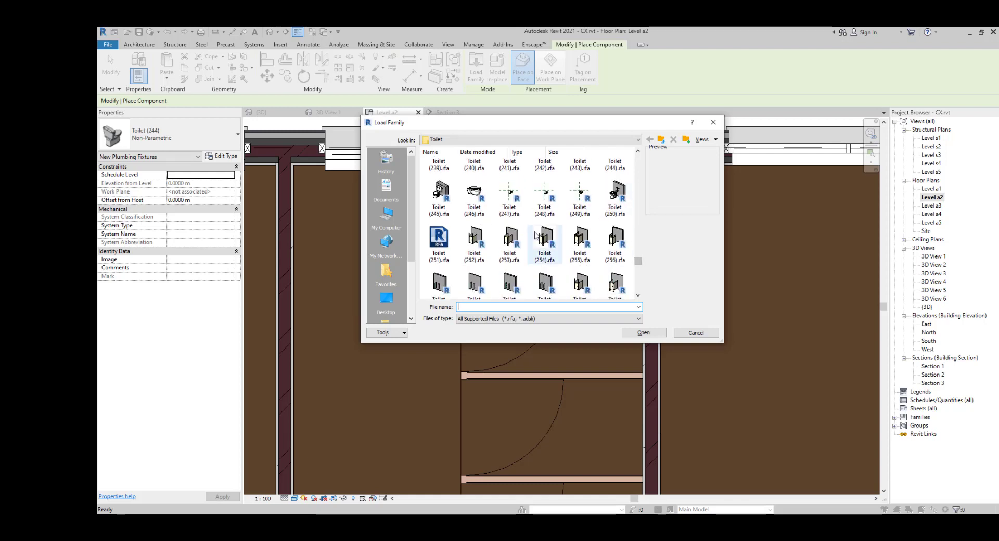
click(470, 193)
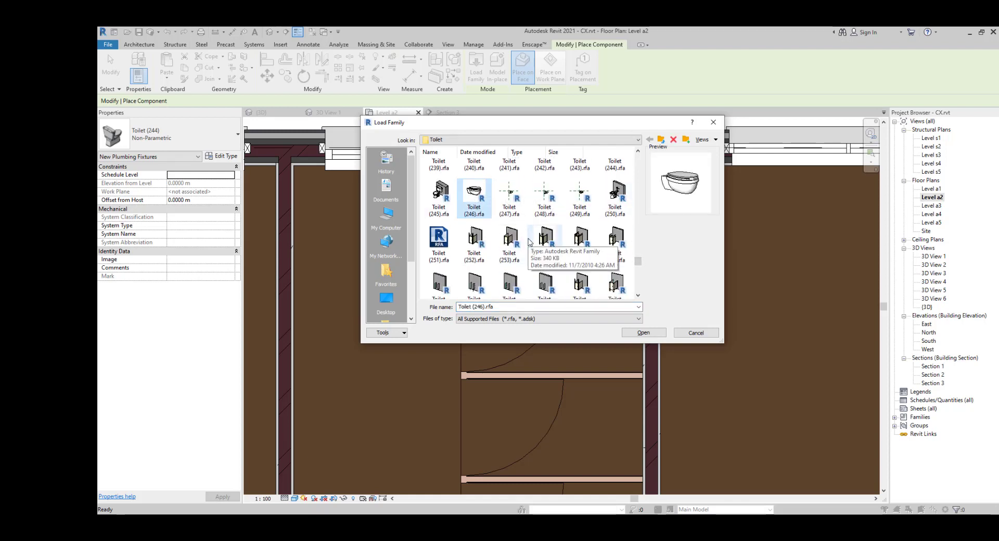
scroll(529, 241, up, 2)
click(439, 266)
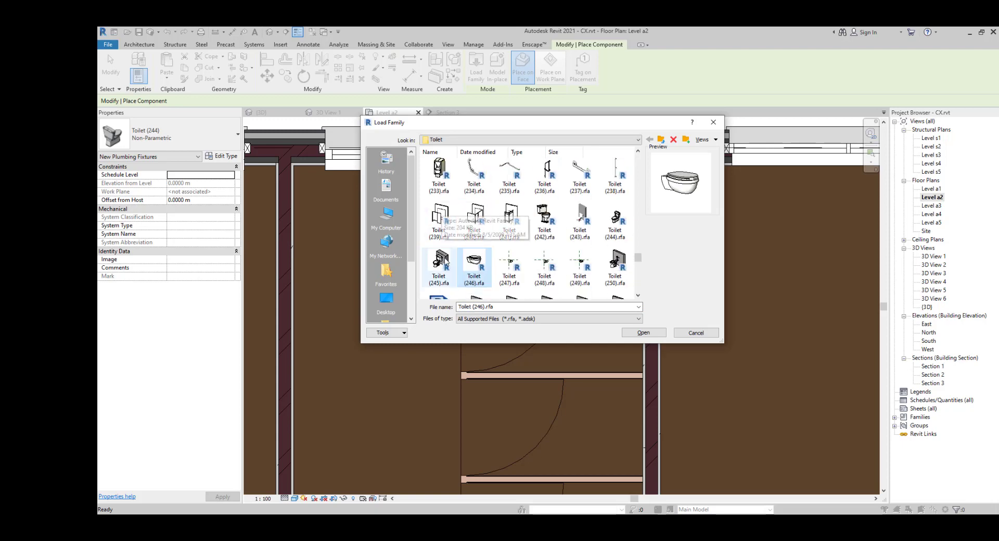
scroll(482, 264, down, 5)
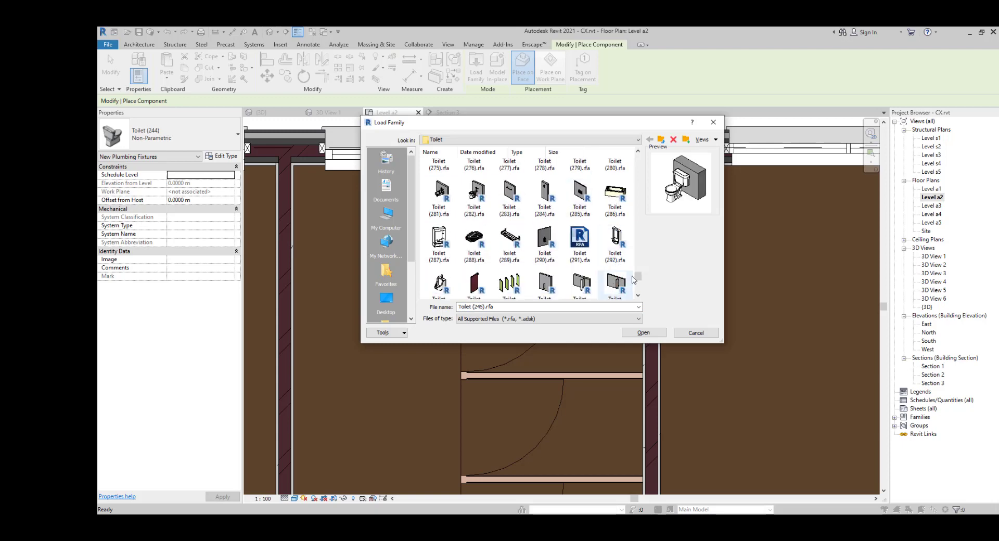
click(508, 286)
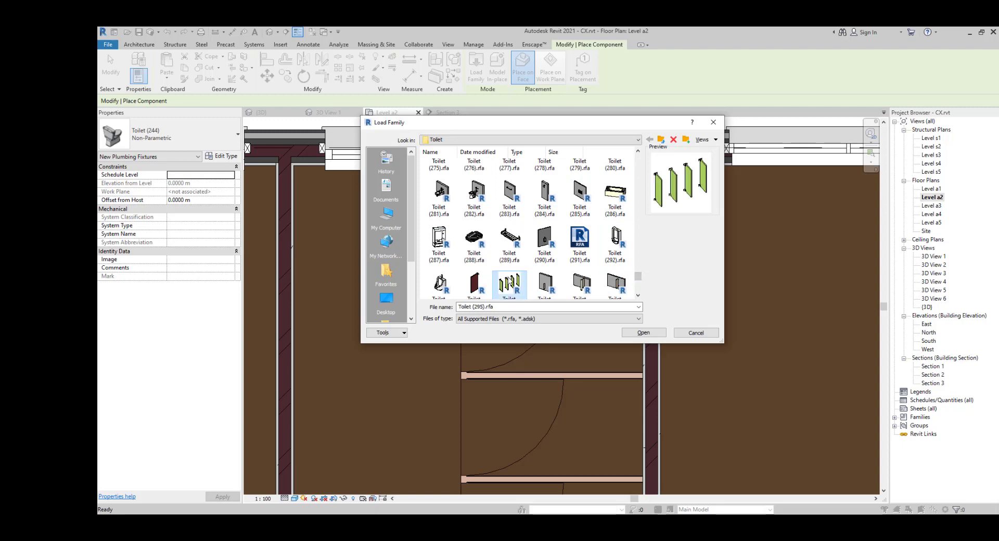
scroll(509, 281, down, 2)
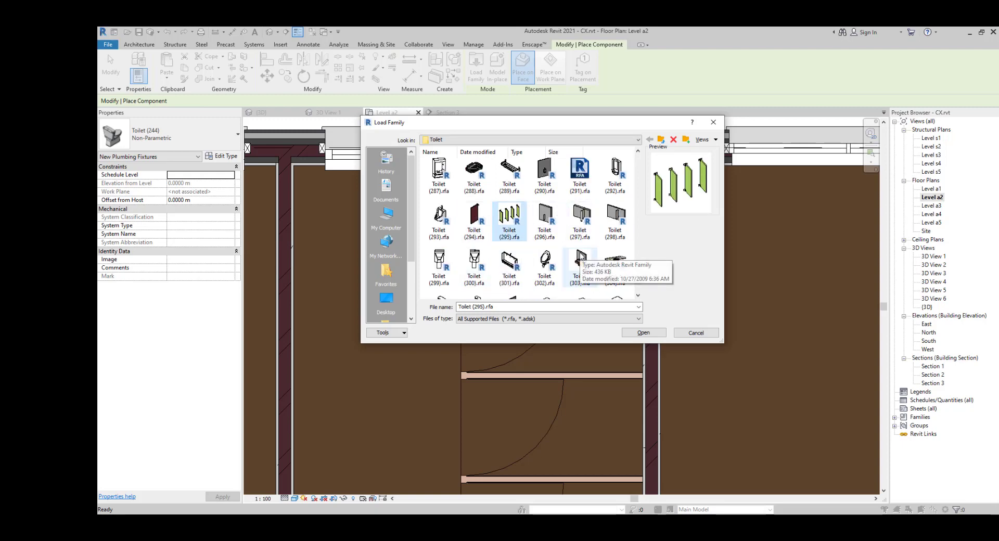
click(547, 262)
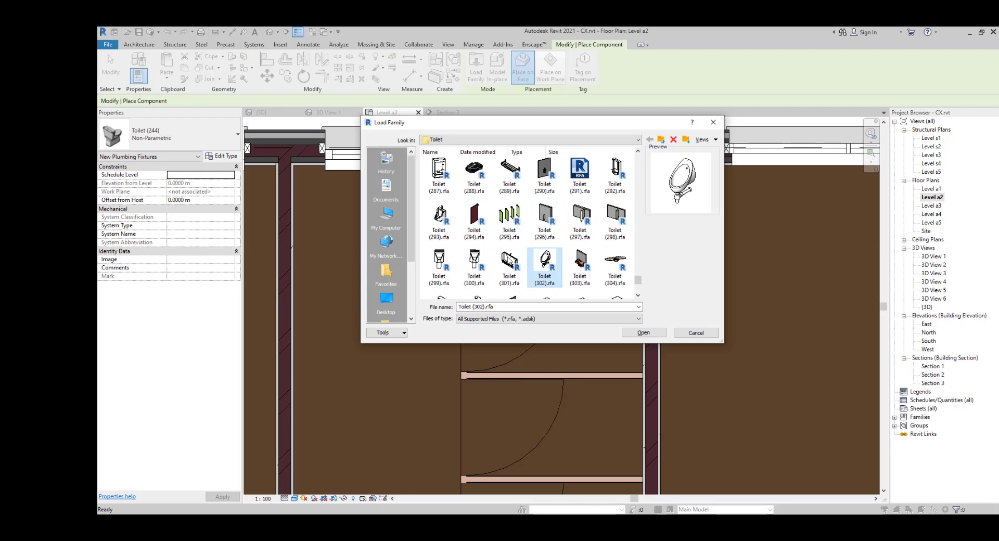
click(474, 263)
scroll(519, 266, down, 3)
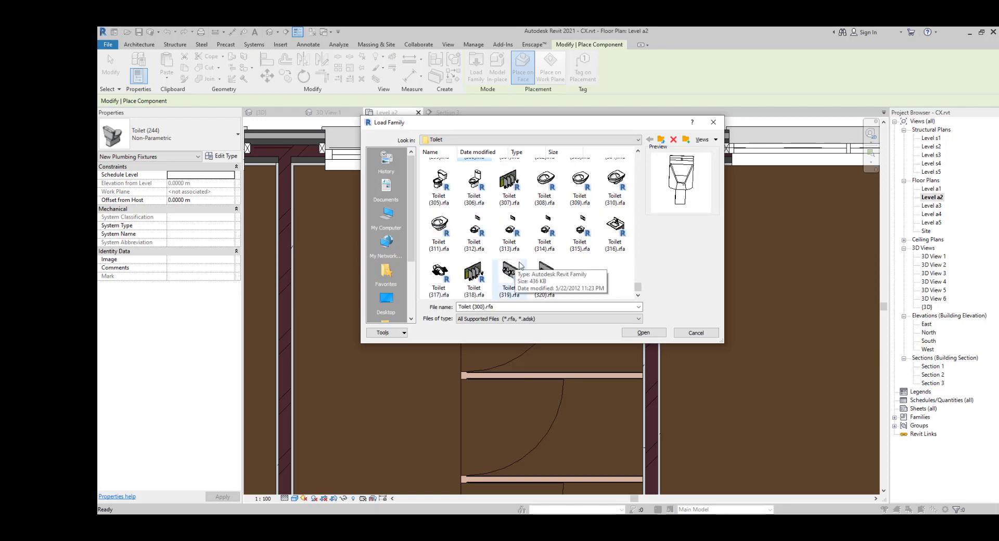
click(440, 233)
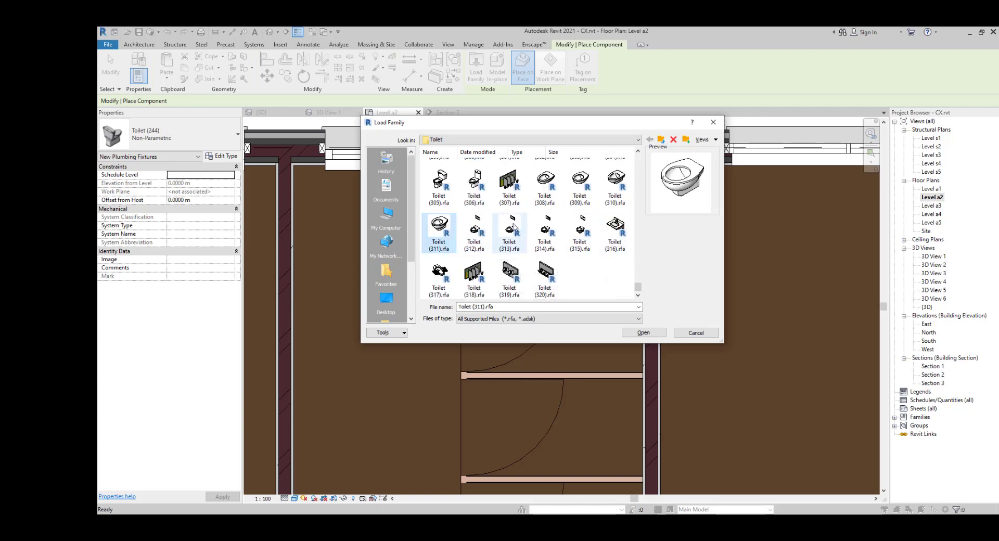
click(579, 232)
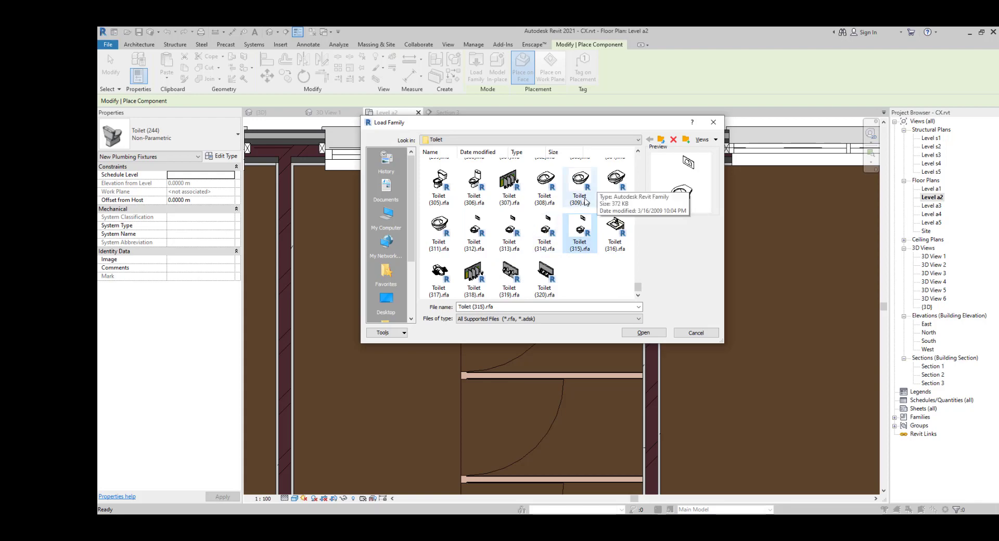
click(444, 186)
click(467, 186)
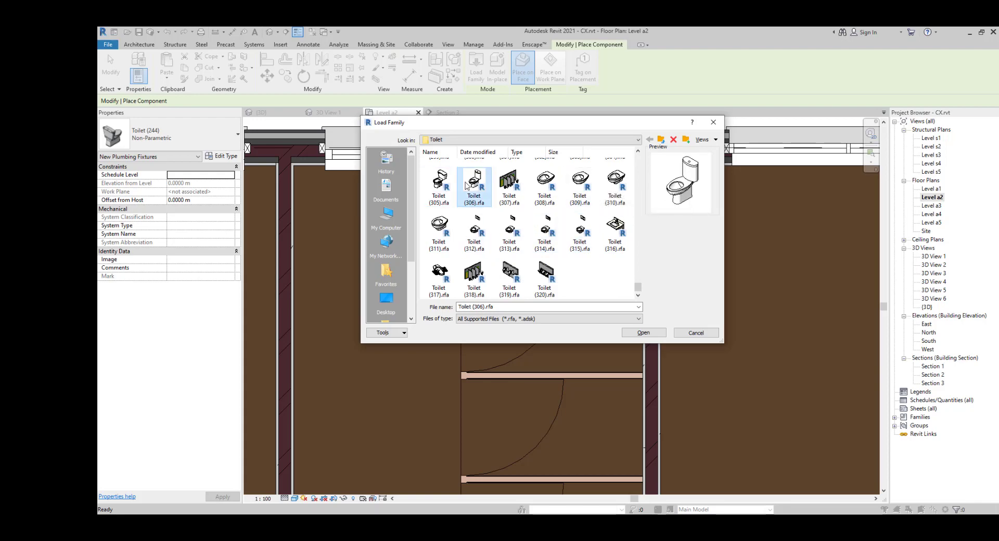
Step: Load Toilet (305).rfa and Toilet (306).rfa and place one Toilet (306) in the second cubicle from the top
drag(470, 128, 302, 117)
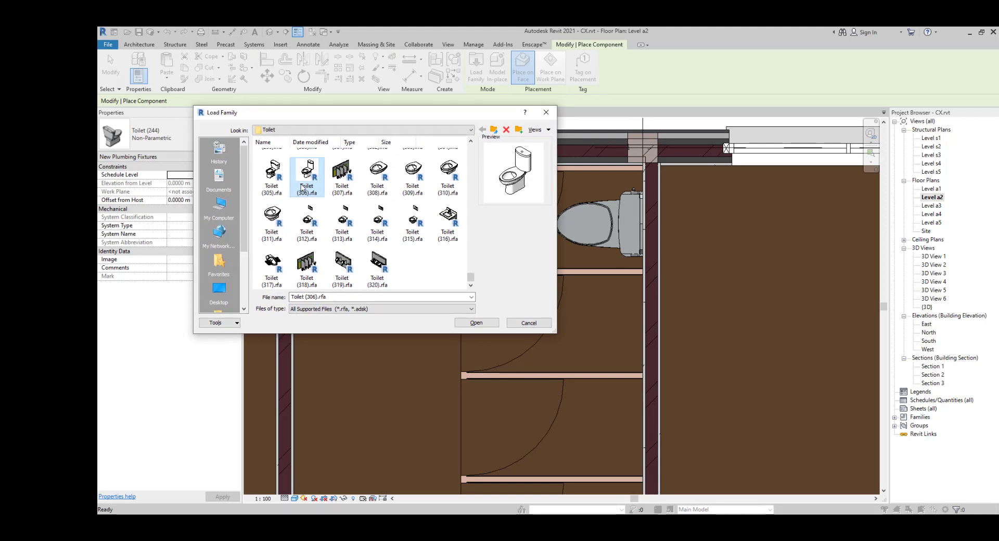
click(274, 177)
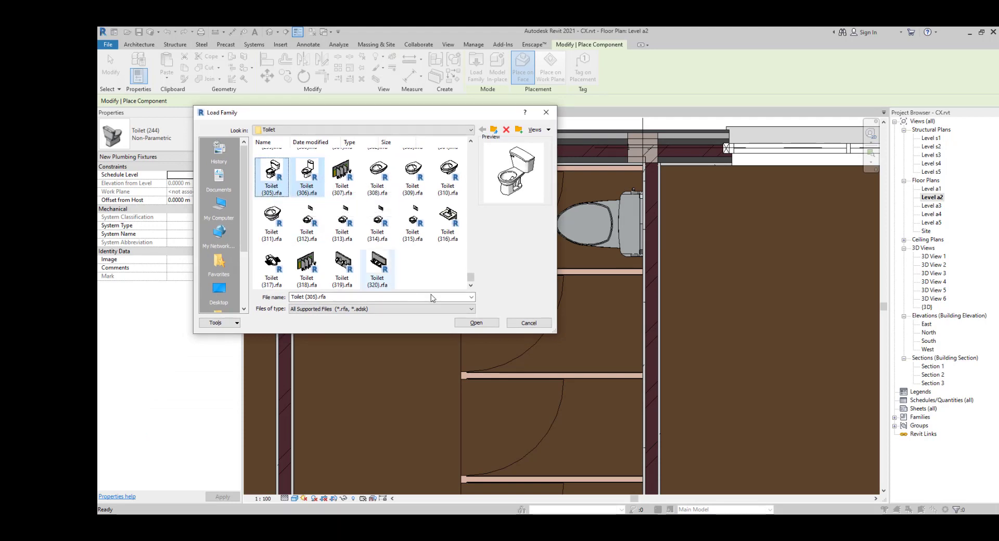
click(476, 323)
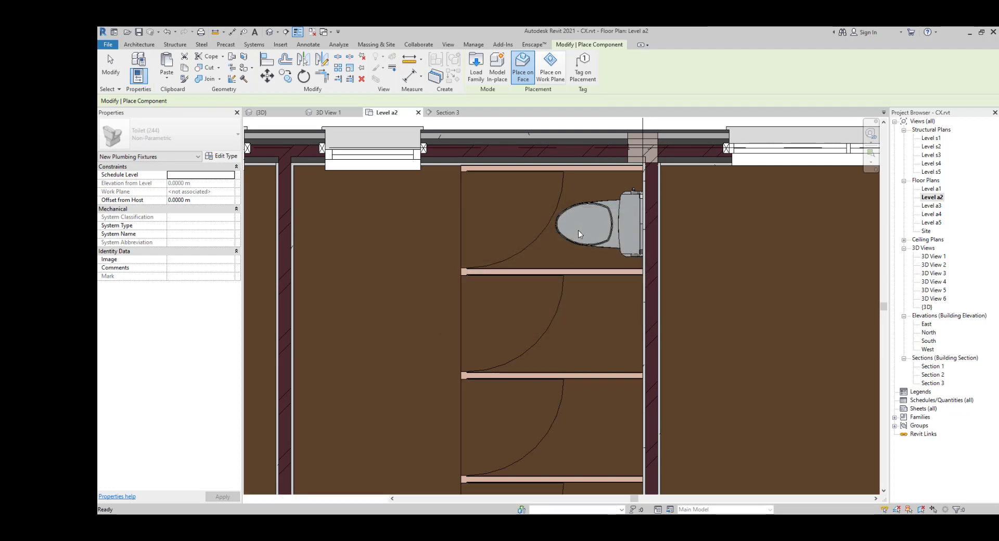
click(570, 222)
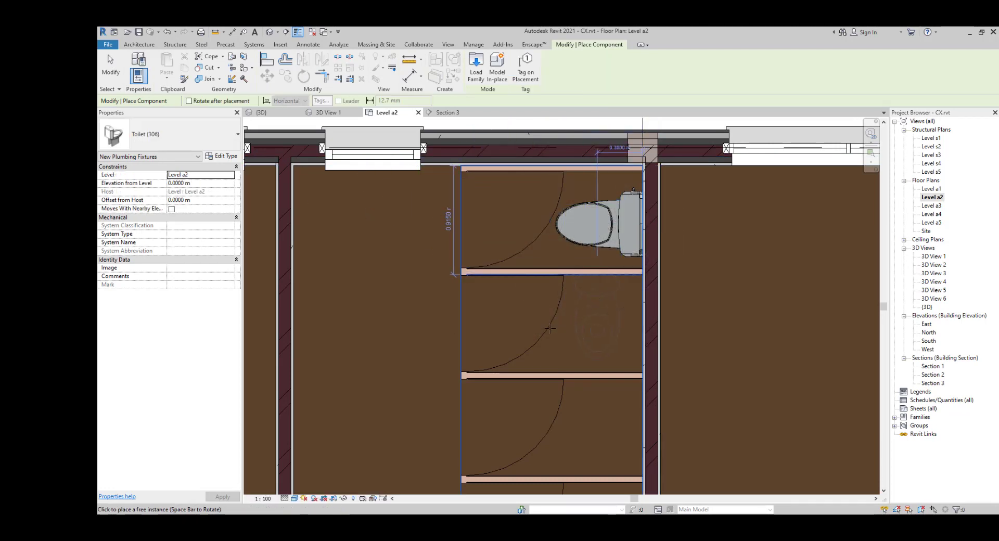
click(549, 328)
Step: Try to place a Toilet (305) of type 21-302 on a vertical face in the third cubicle
click(210, 140)
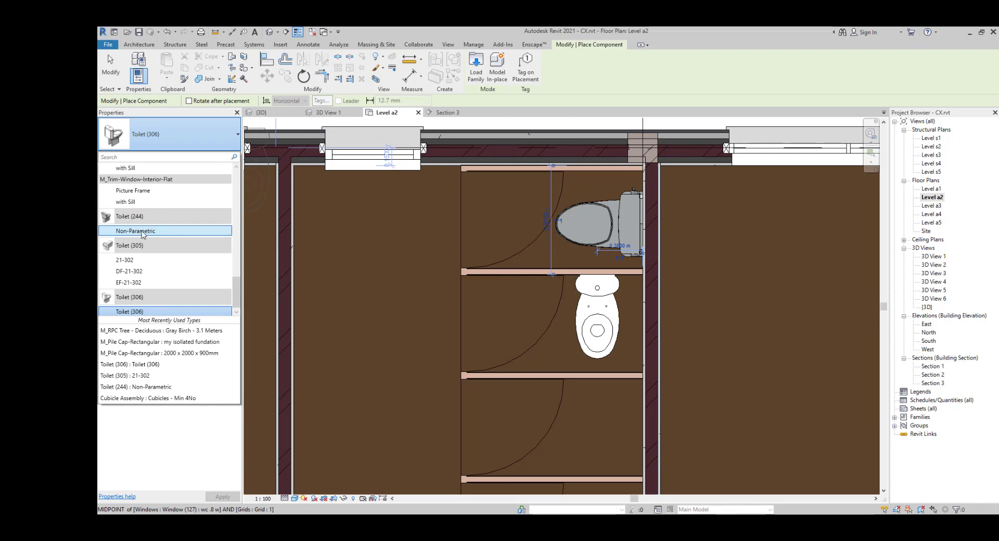
click(137, 230)
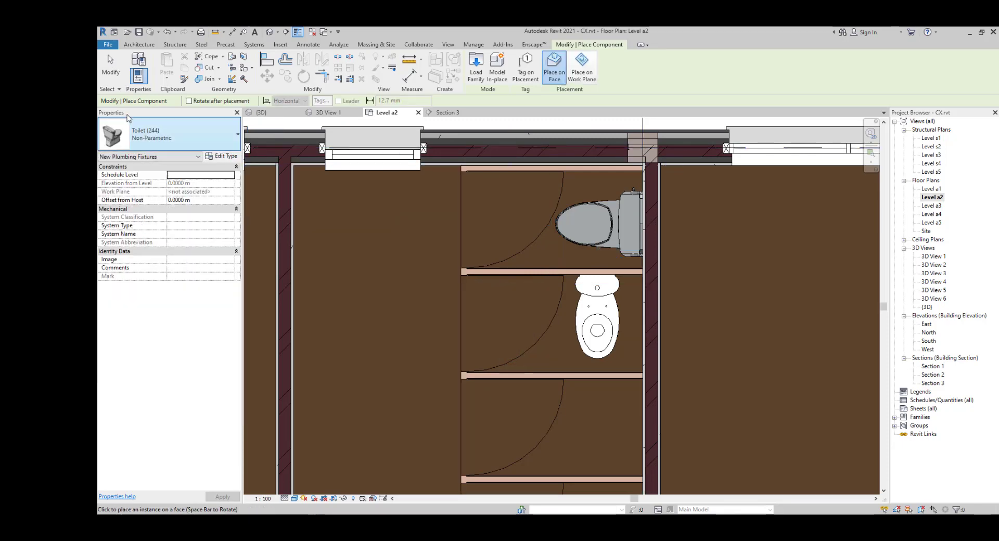
click(134, 144)
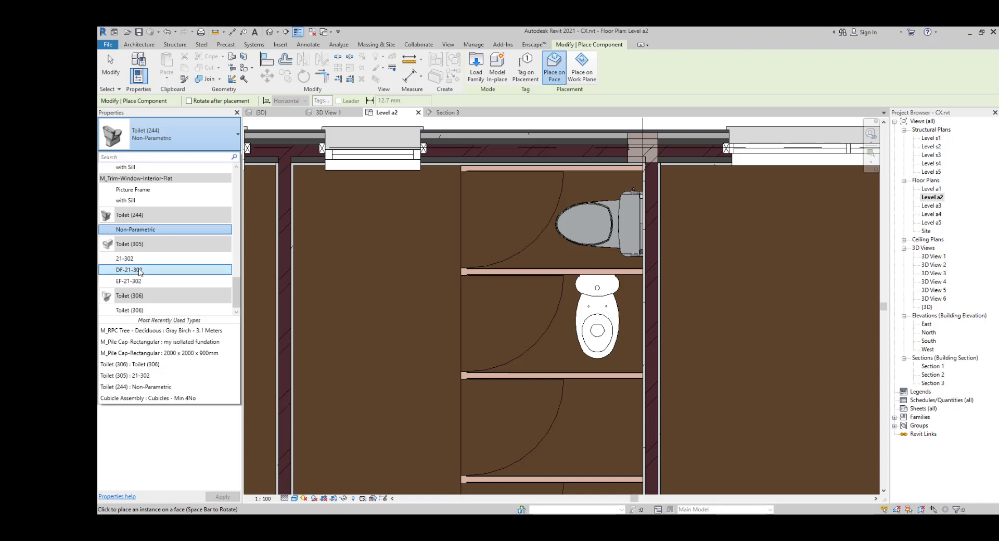
click(141, 259)
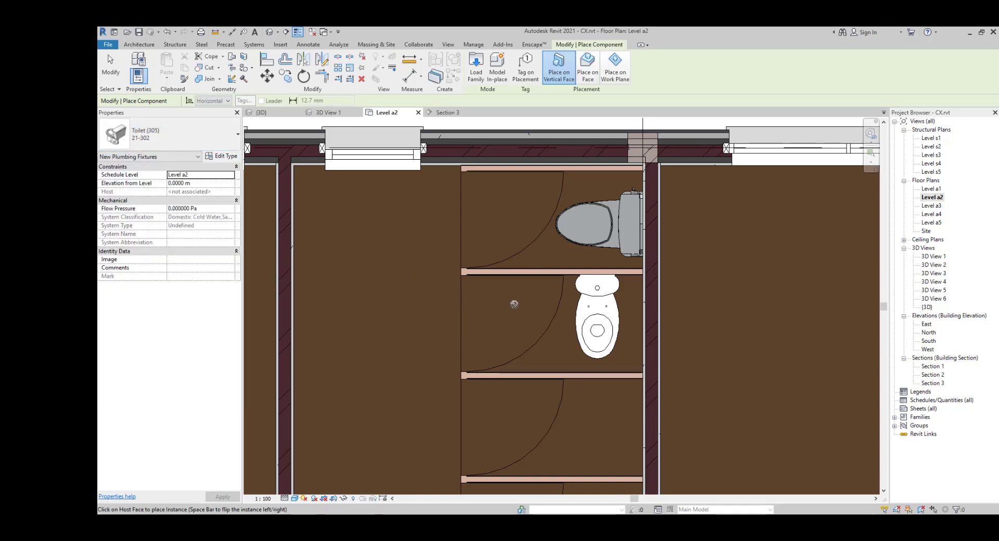
click(635, 378)
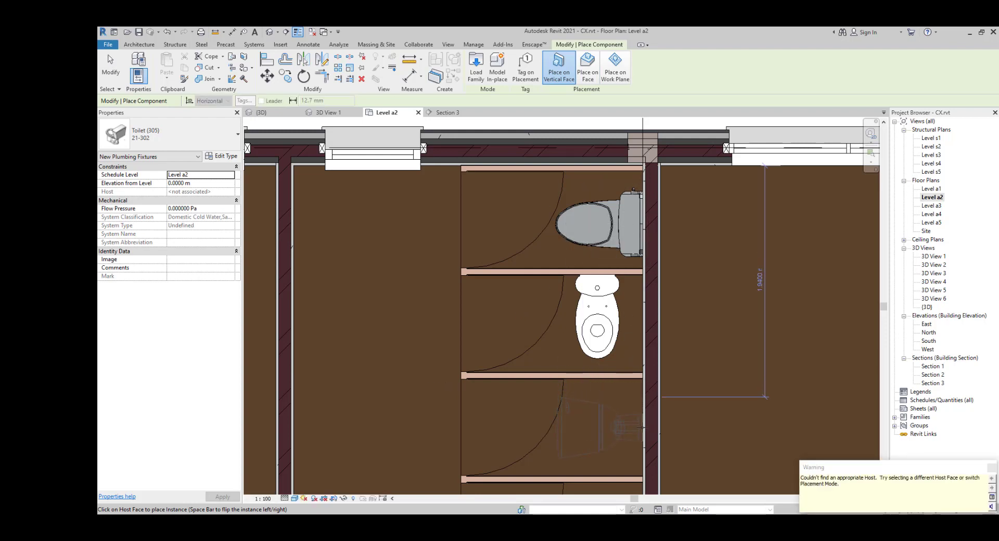
key(Escape)
key(Escape)
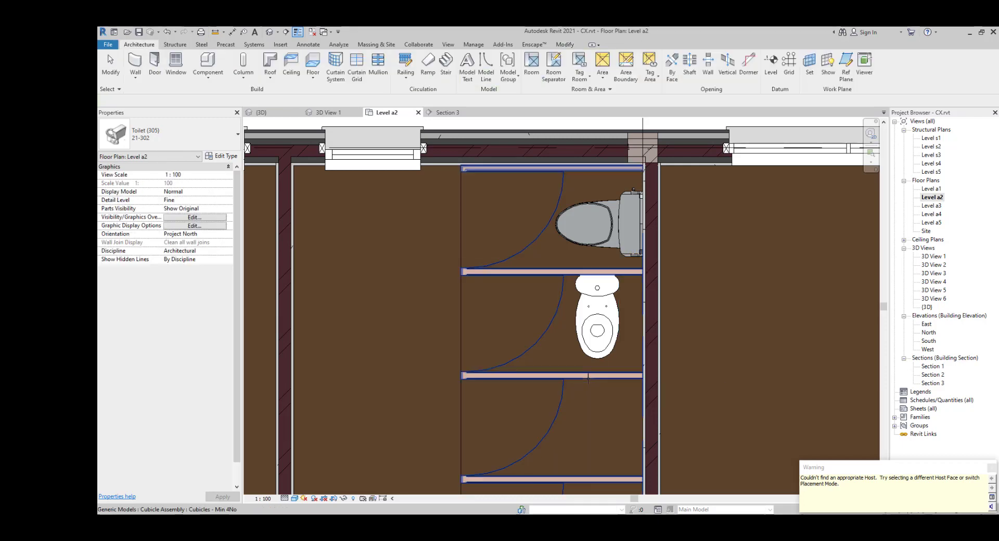
click(198, 71)
click(172, 134)
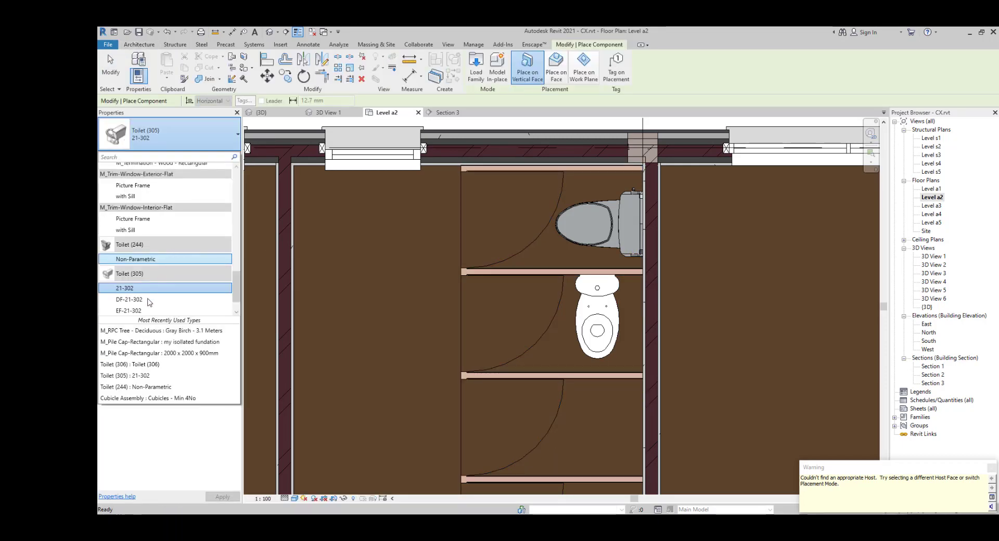
click(129, 311)
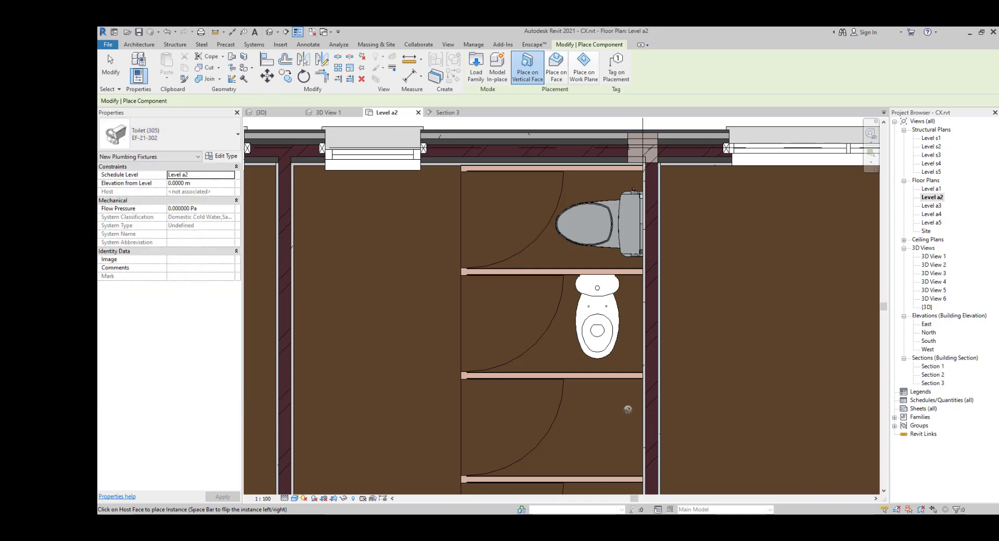
key(Escape)
key(Escape)
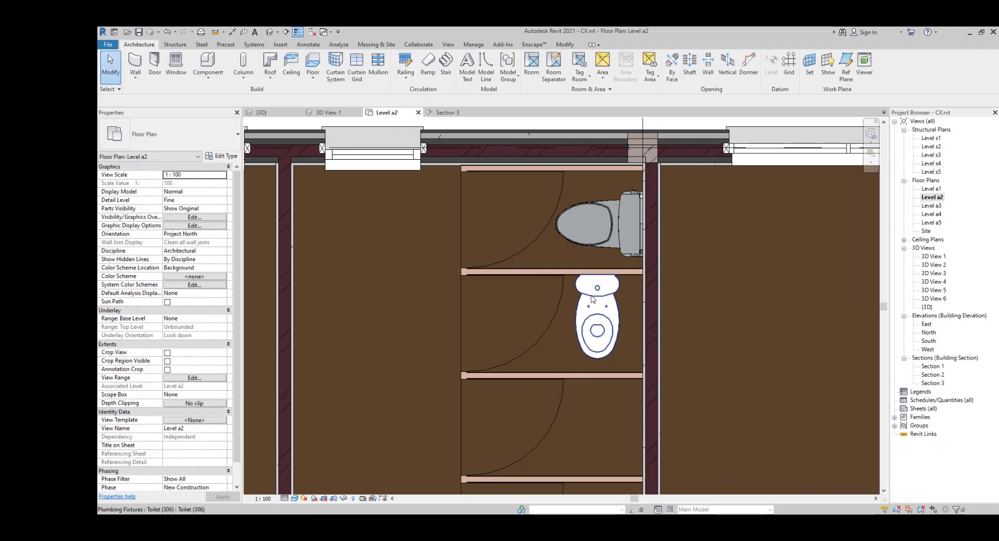
Step: Delete the grey toilet from the uppermost cubicle
click(615, 232)
click(615, 233)
key(Delete)
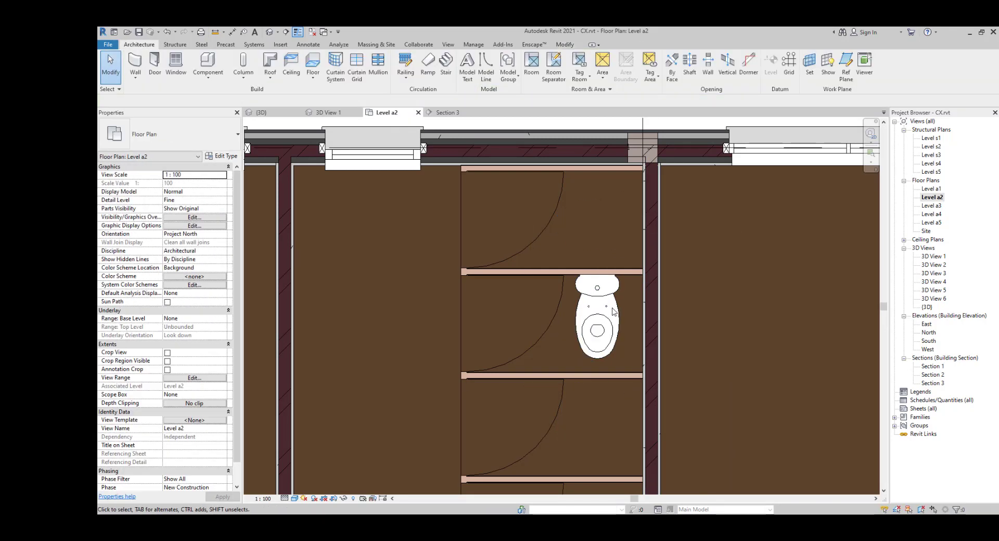
click(588, 296)
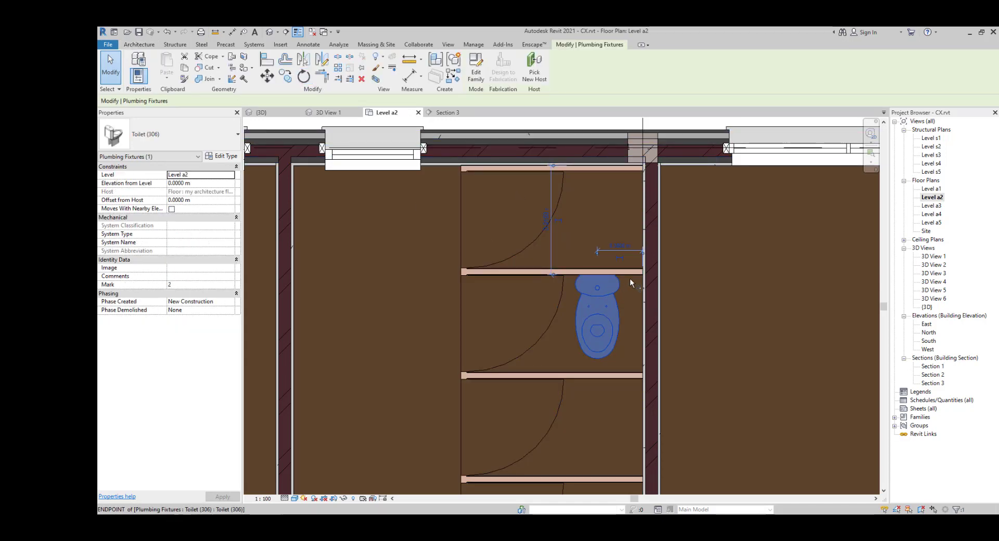
click(593, 219)
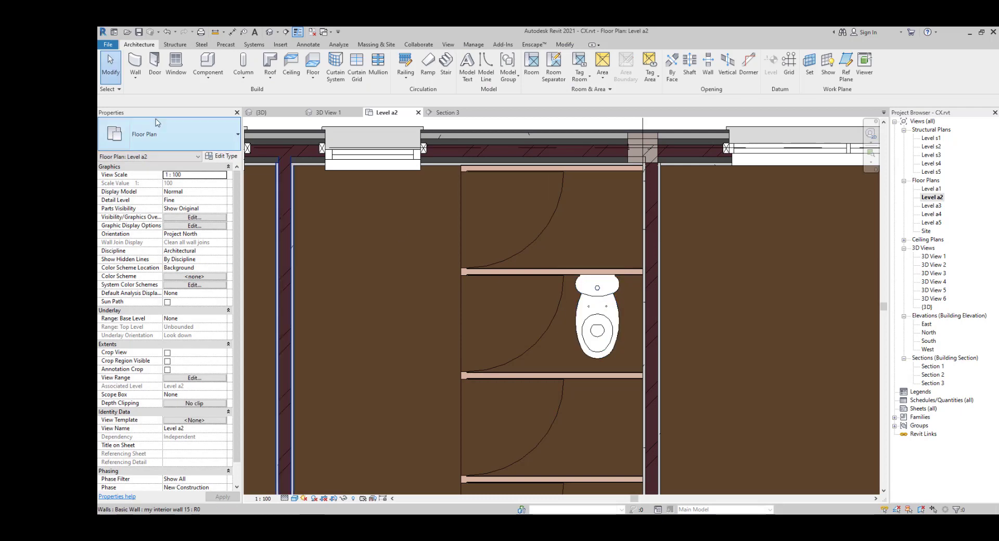
click(208, 61)
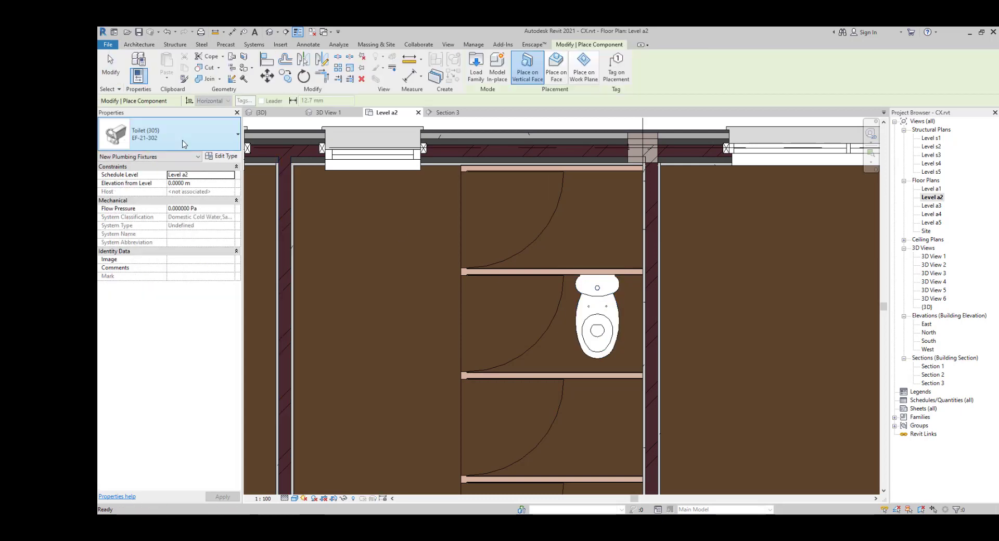
click(179, 138)
scroll(150, 257, down, 3)
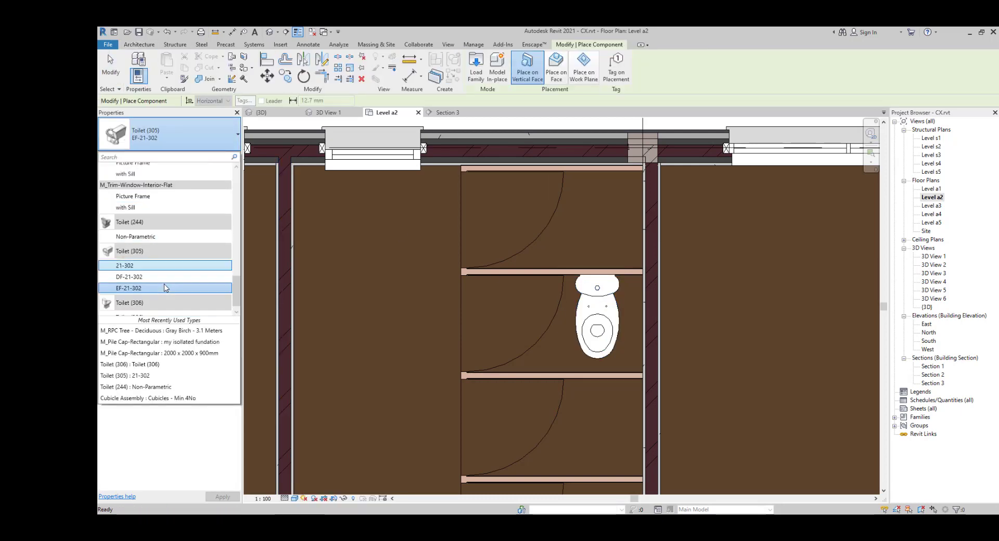
click(133, 311)
key(Escape)
key(Escape)
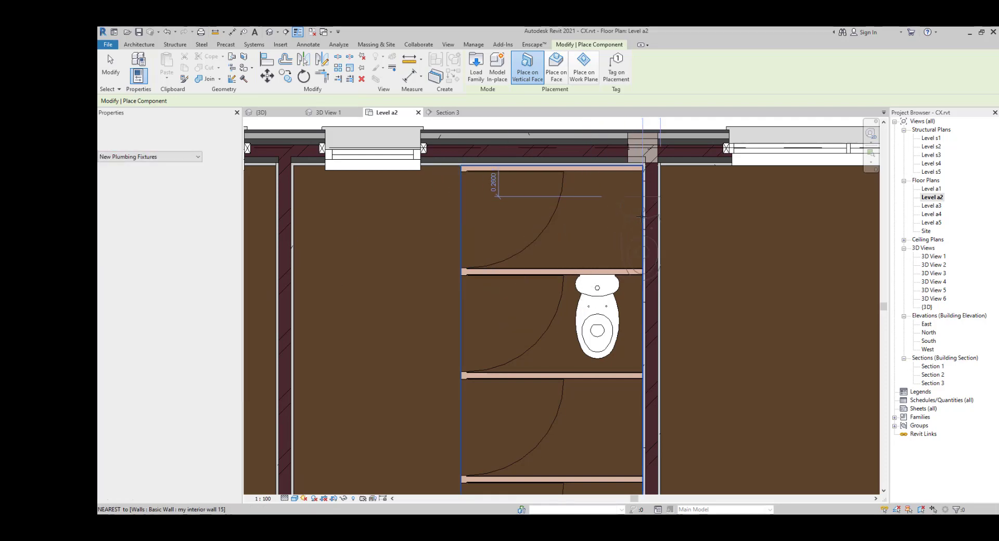
Step: Rotate the Toilet (306) in the second cubicle 90 degrees clockwise so its tank faces the back wall
click(596, 303)
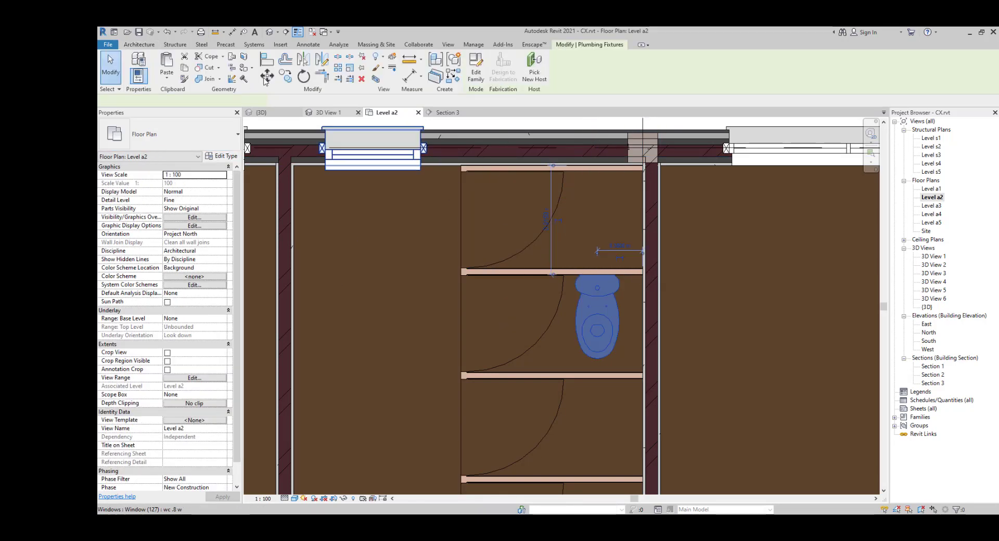
click(303, 77)
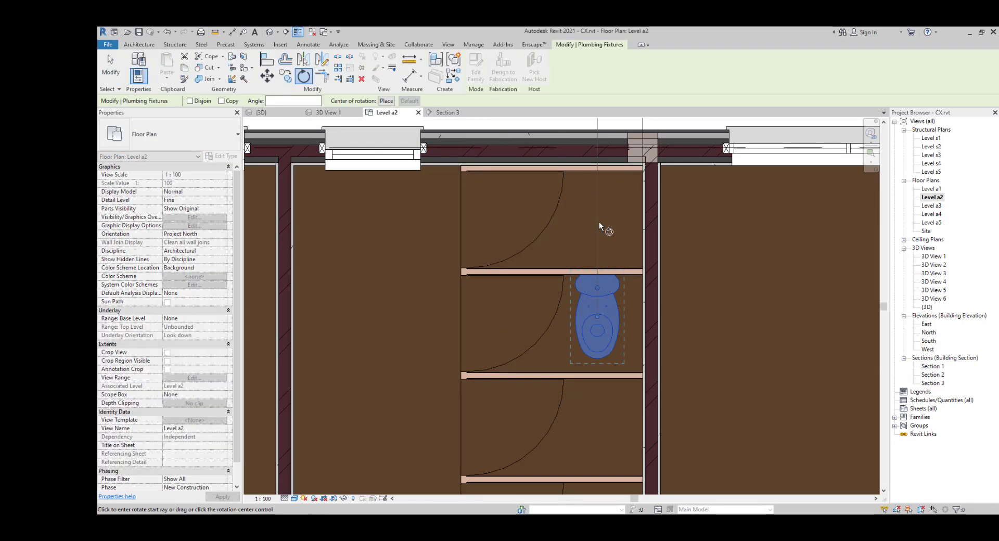
click(606, 228)
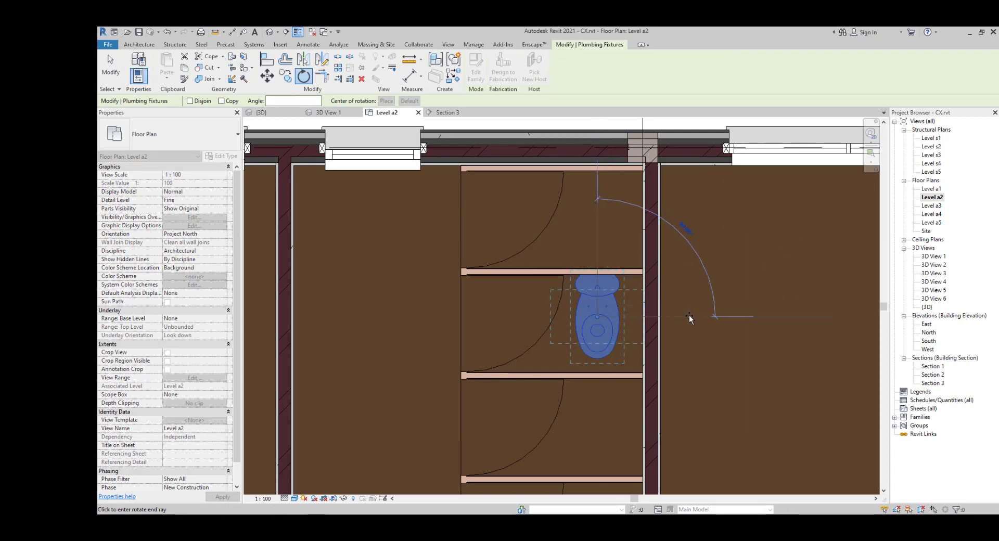
click(689, 314)
Step: Move the rotated toilet against the second cubicle's back wall, centred between the two partitions
drag(648, 318, 626, 323)
scroll(632, 325, up, 3)
scroll(615, 330, down, 3)
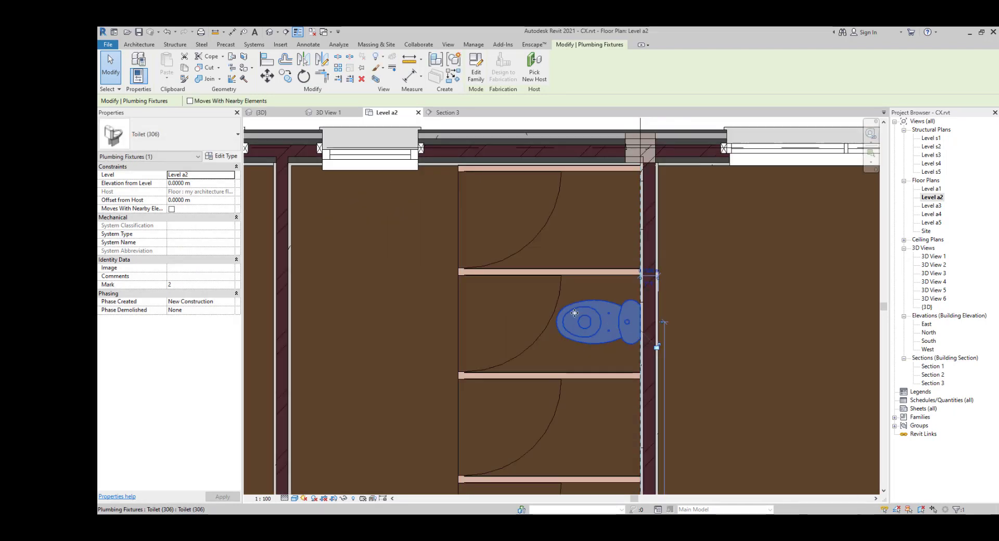
drag(567, 326, 558, 326)
click(741, 242)
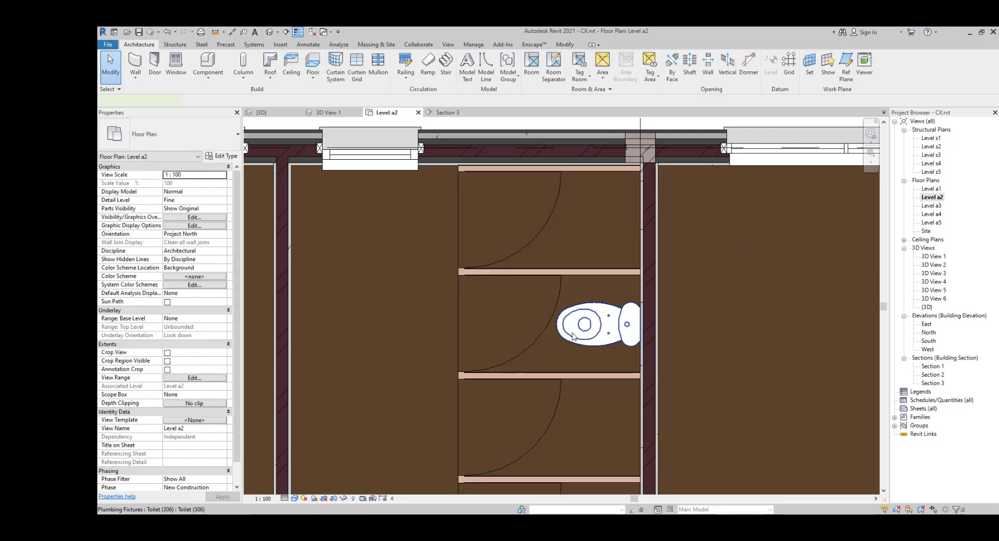
Step: Copy the second cubicle's toilet up into the uppermost cubicle, using matching partition corners at the back wall as reference points
click(573, 335)
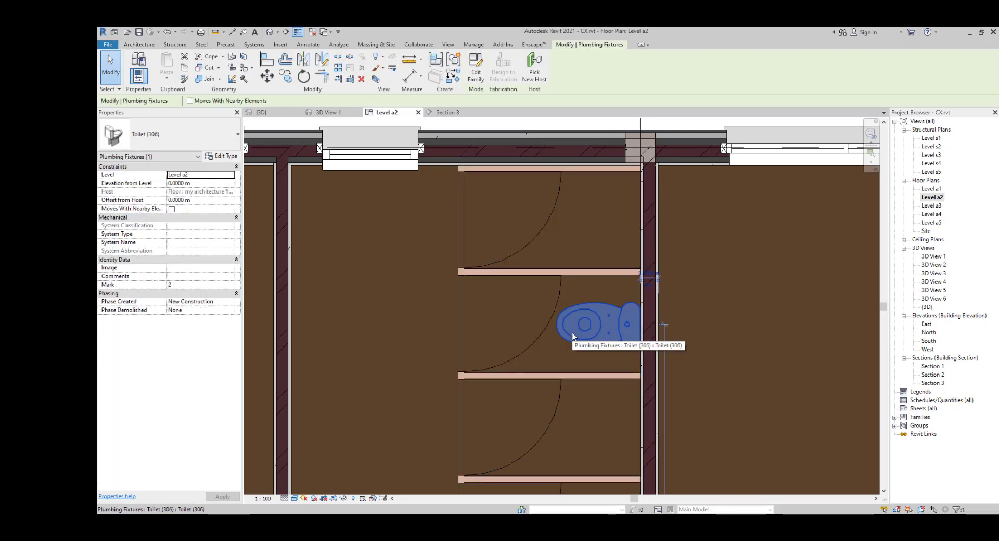
key(c)
key(o)
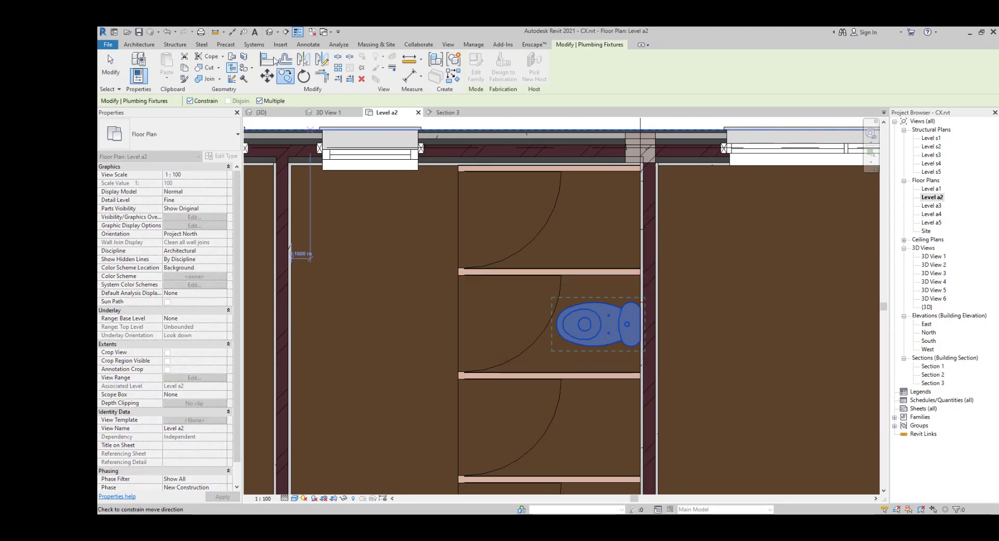
scroll(629, 271, up, 3)
click(641, 274)
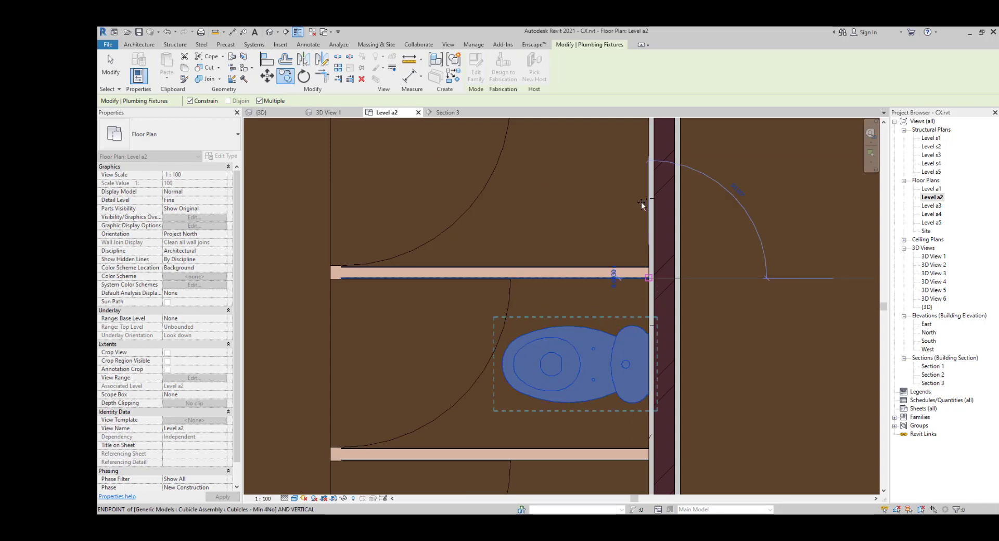
middle_drag(643, 148, 616, 311)
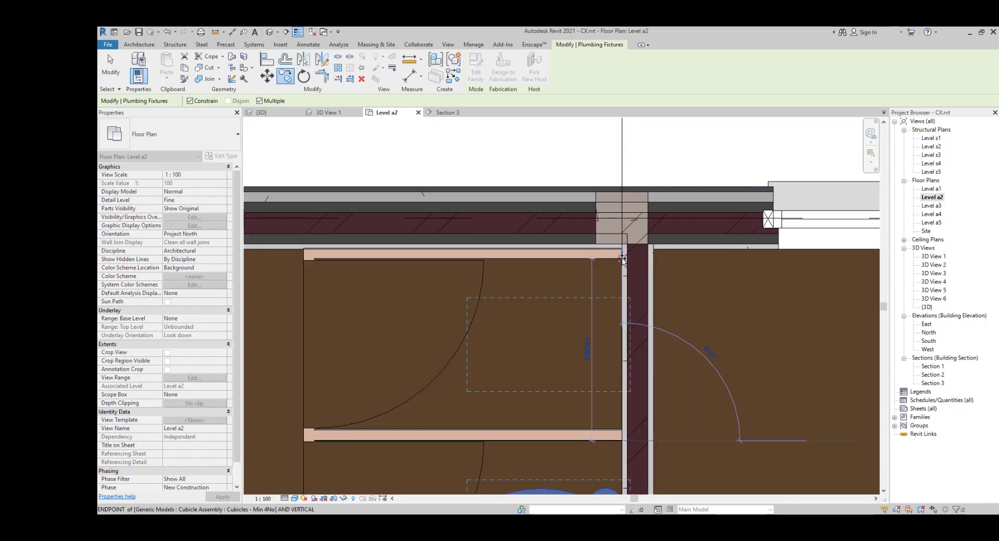
click(622, 259)
scroll(611, 333, down, 2)
middle_drag(603, 453, 609, 158)
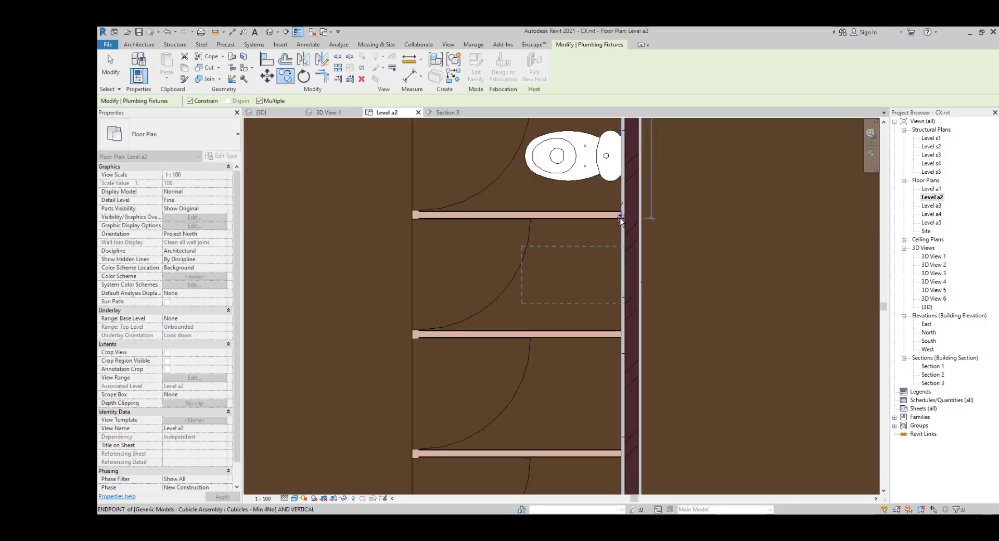
key(Escape)
Step: Create a linear array of the second cubicle's toilet running down the row, spaced from one partition's wall end to the next
key(a)
key(r)
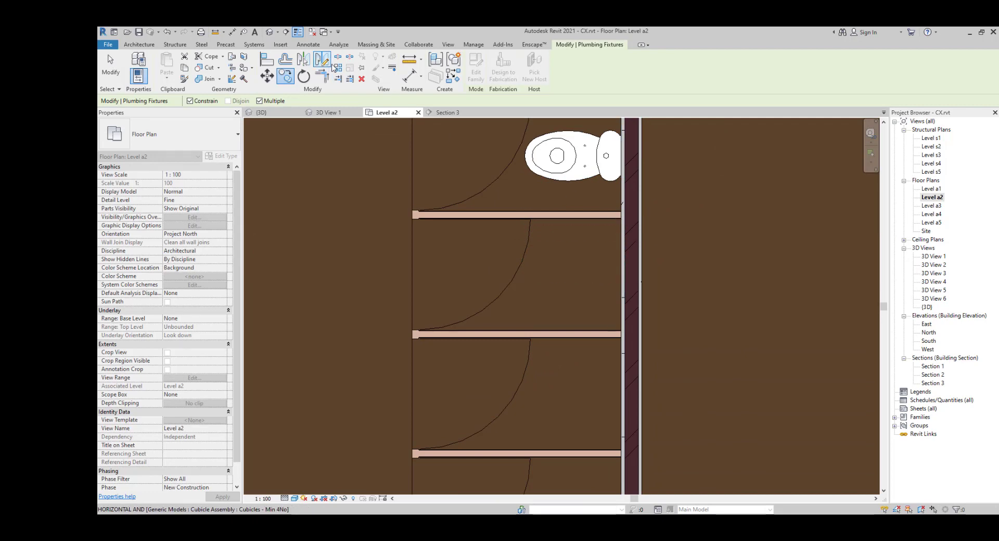
middle_drag(605, 277, 554, 320)
key(Escape)
click(543, 301)
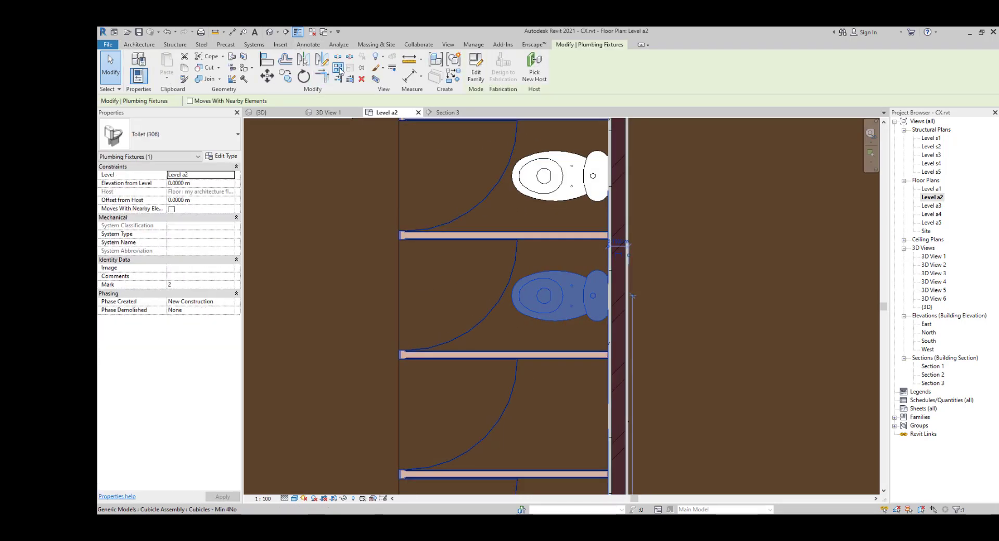
click(338, 68)
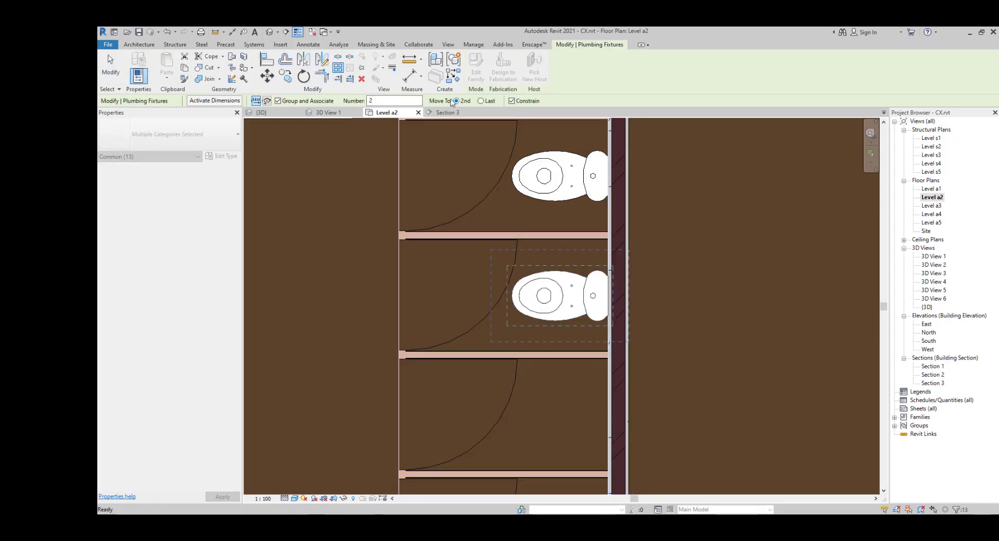
click(609, 237)
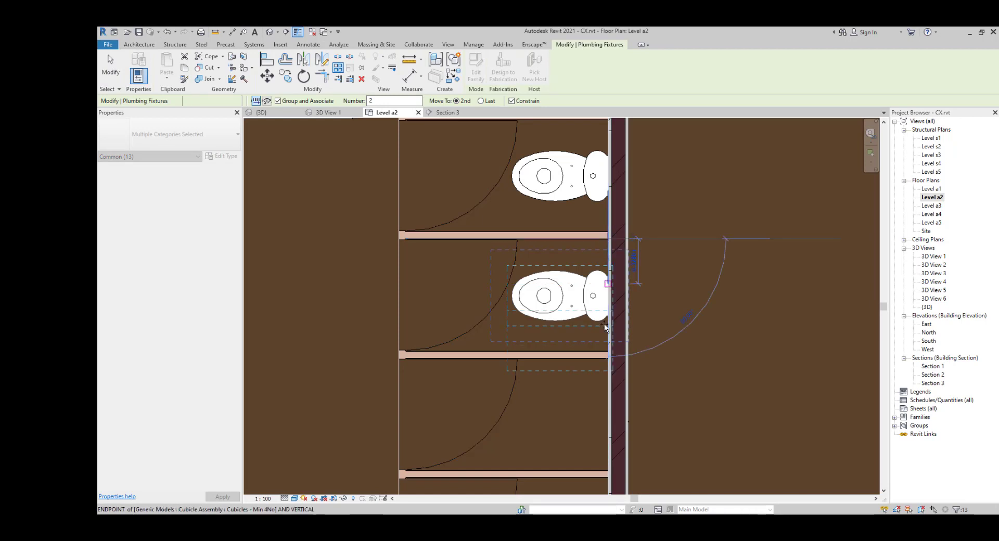
click(610, 356)
Step: Set the toilet array's count to 6 so the toilets fill the row down to the lowest cubicle
scroll(597, 366, down, 3)
middle_drag(597, 477, 594, 287)
scroll(595, 289, down, 1)
scroll(585, 308, down, 1)
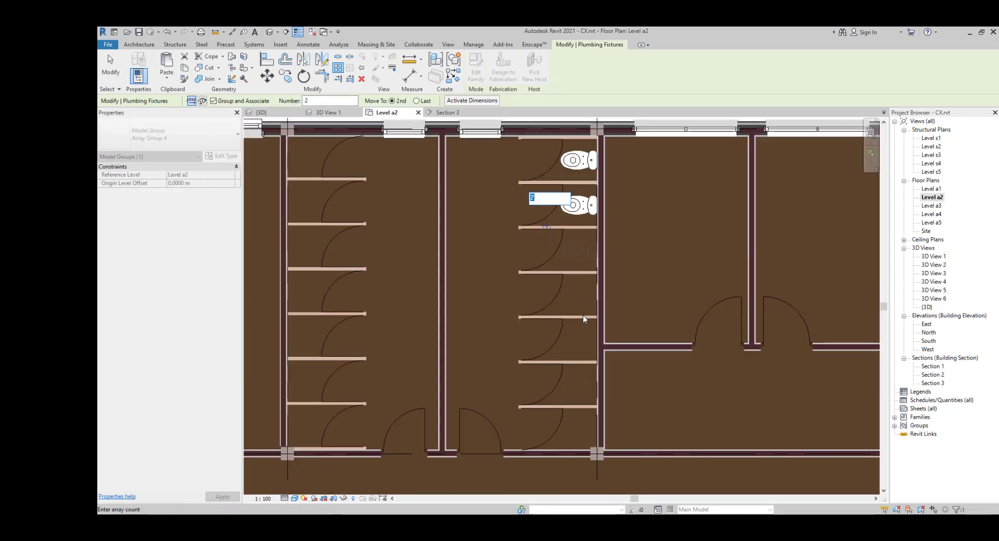
middle_drag(584, 319, 593, 280)
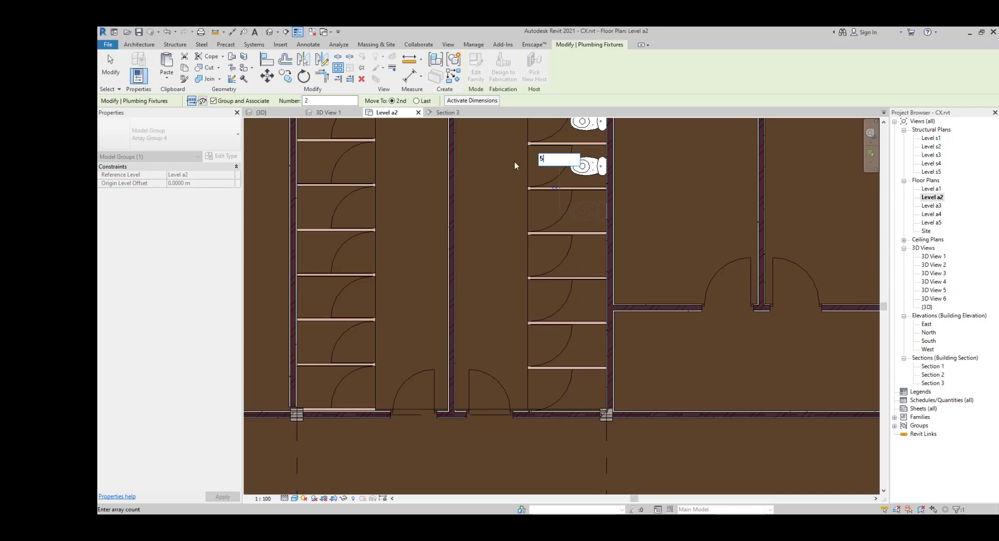
text(6)
key(Return)
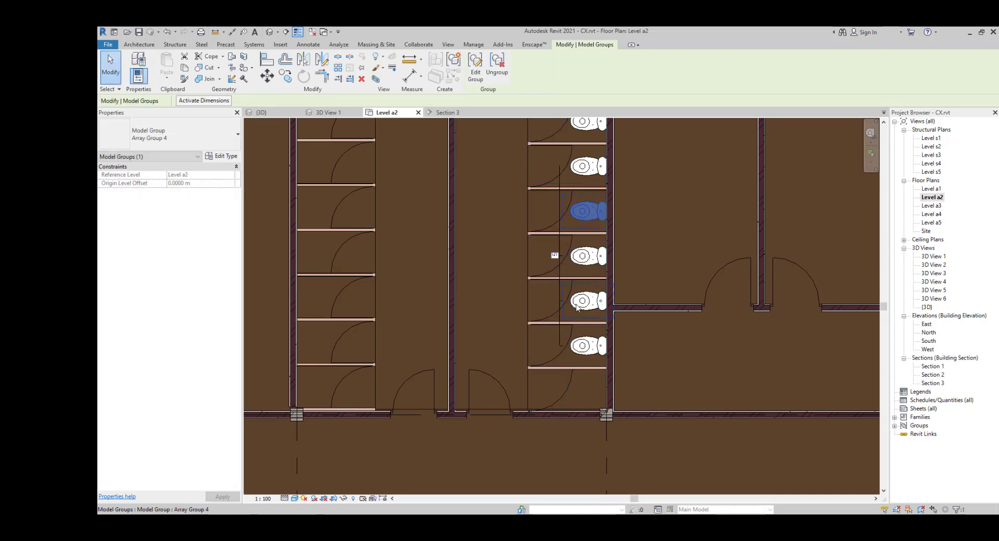
click(555, 256)
text(6)
key(Return)
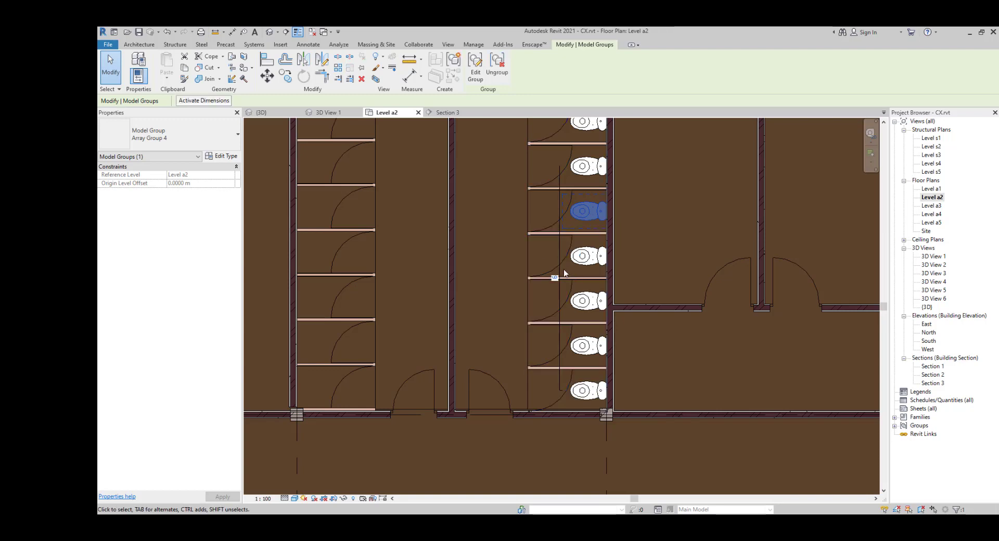
scroll(553, 256, down, 2)
key(Escape)
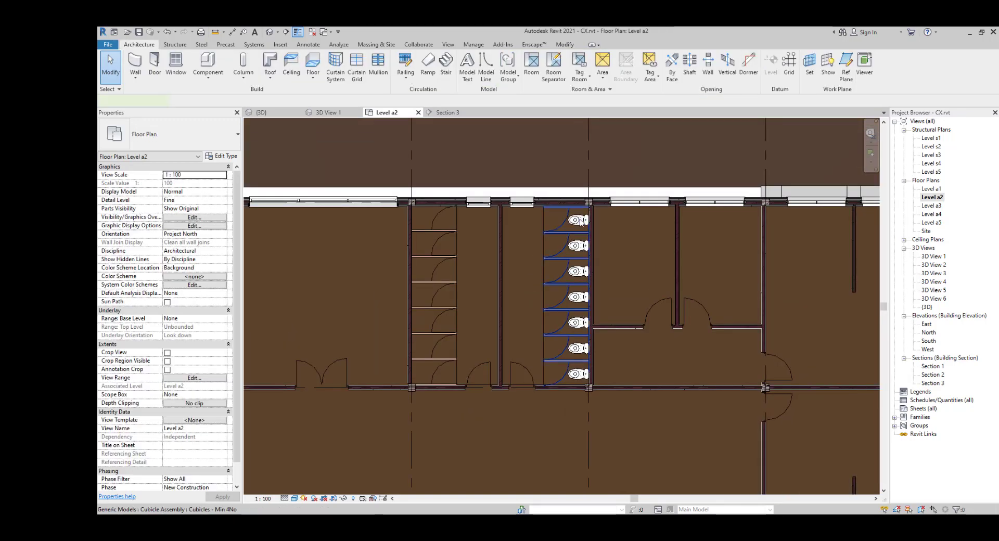
Step: Select the single Toilet (306) in the uppermost cubicle
click(581, 221)
key(Escape)
scroll(581, 221, up, 2)
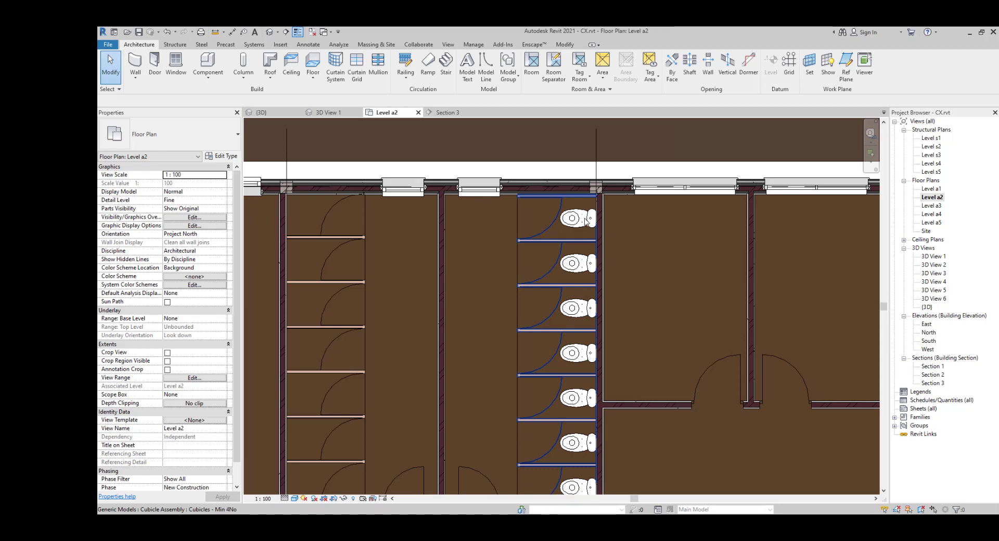
click(586, 221)
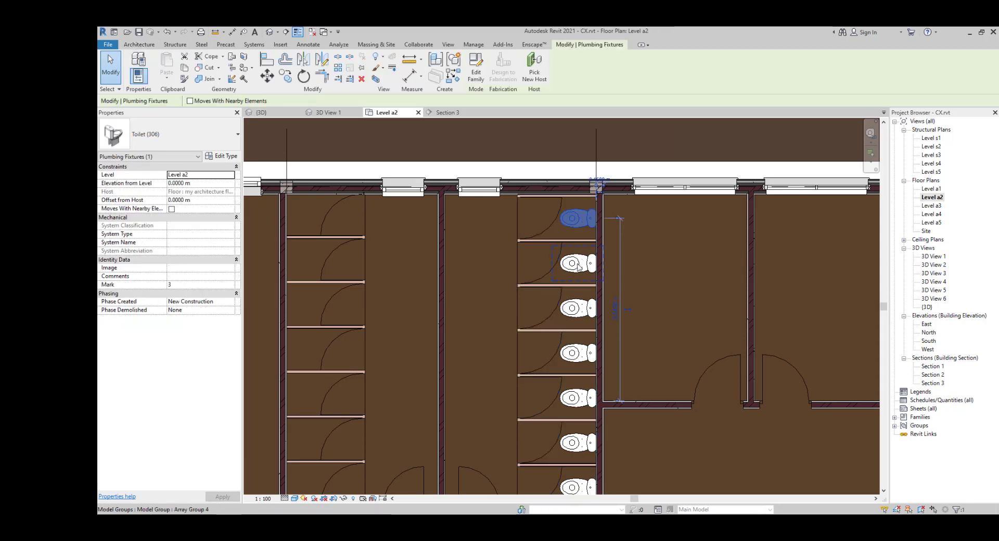
Step: Mirror the seven toilets of the right-hand cubicle row about the wall between the two washrooms into the opposite cubicles
ctrl+click(578, 267)
ctrl+click(574, 311)
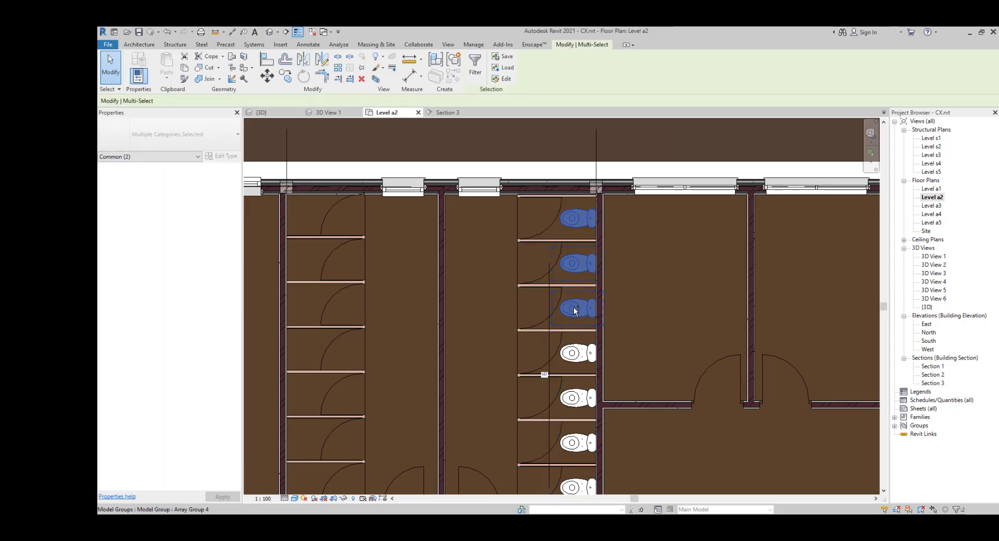
ctrl+click(575, 360)
ctrl+click(584, 448)
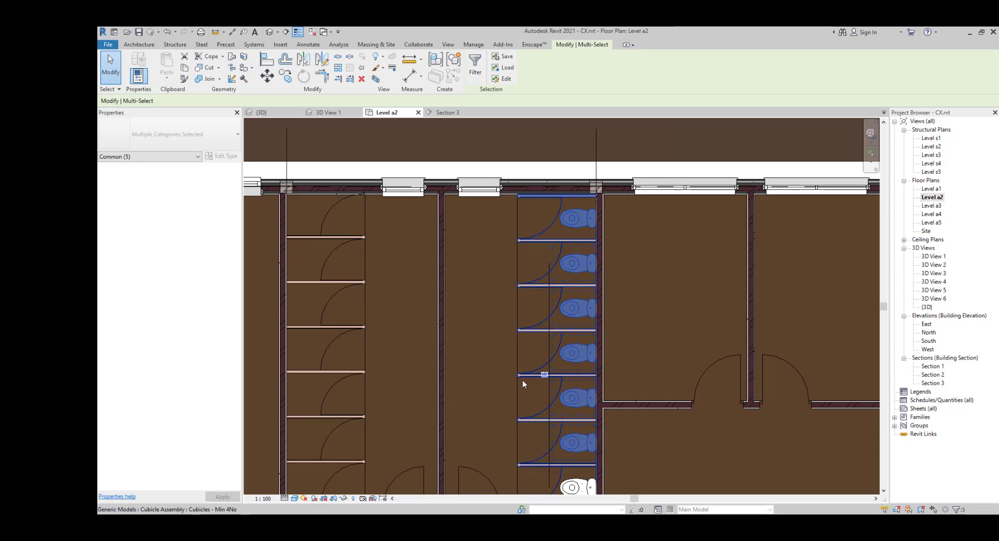
scroll(563, 317, up, 2)
ctrl+click(539, 272)
middle_drag(539, 272, 576, 390)
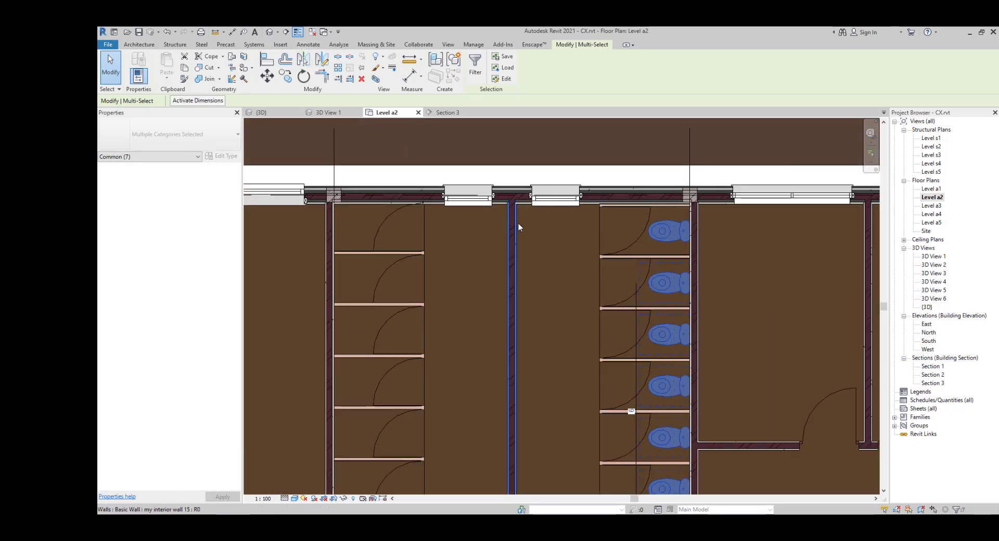
click(303, 60)
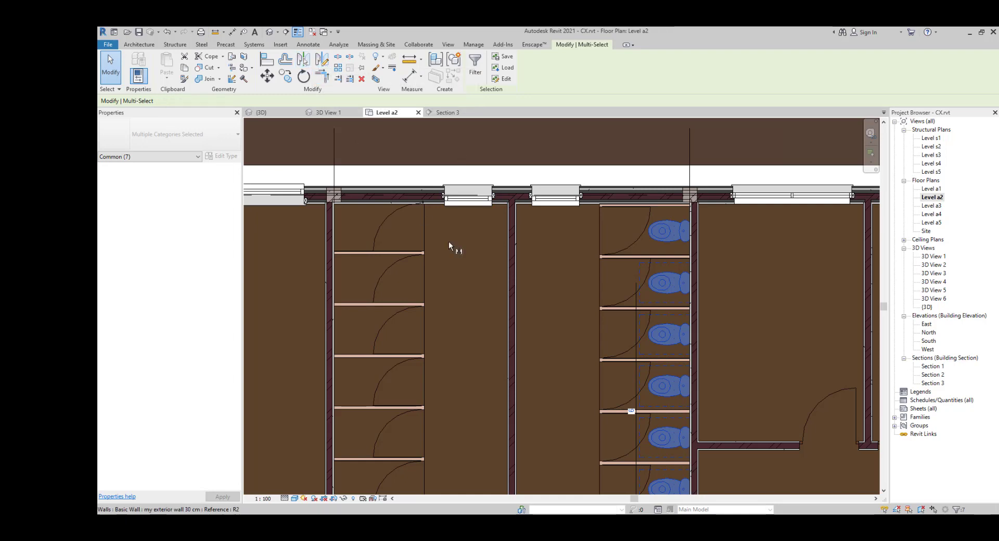
click(510, 248)
middle_drag(414, 276, 523, 207)
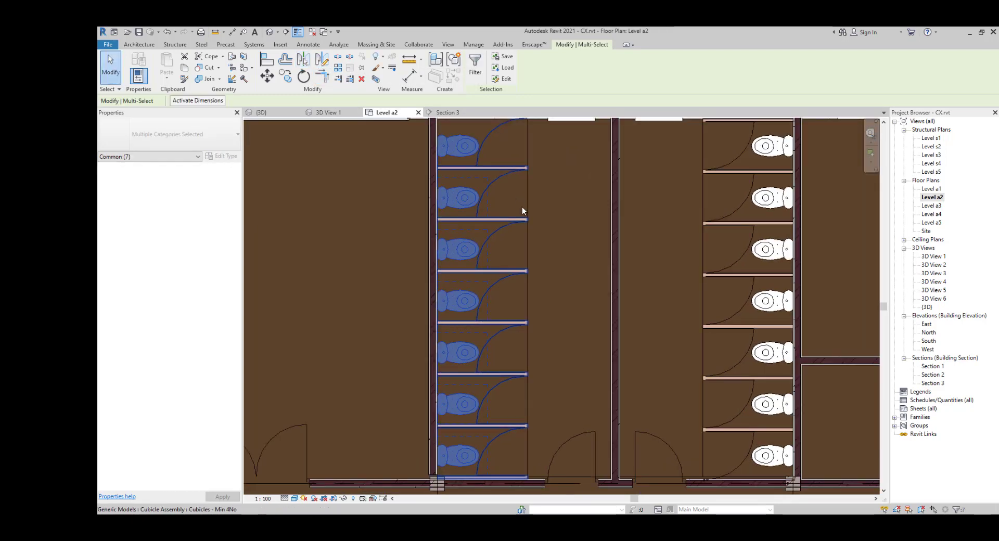
scroll(525, 218, down, 1)
click(514, 257)
middle_drag(514, 257, 458, 304)
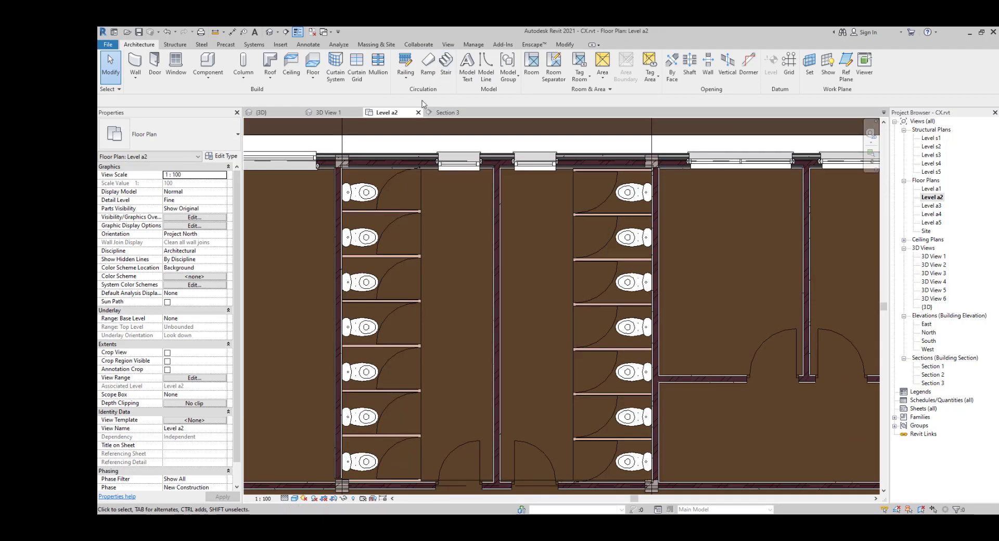
Step: Select the architecture floor in Section 3 and, in the Level a2 plan, add a split line along the left cubicle row's first partition
click(444, 115)
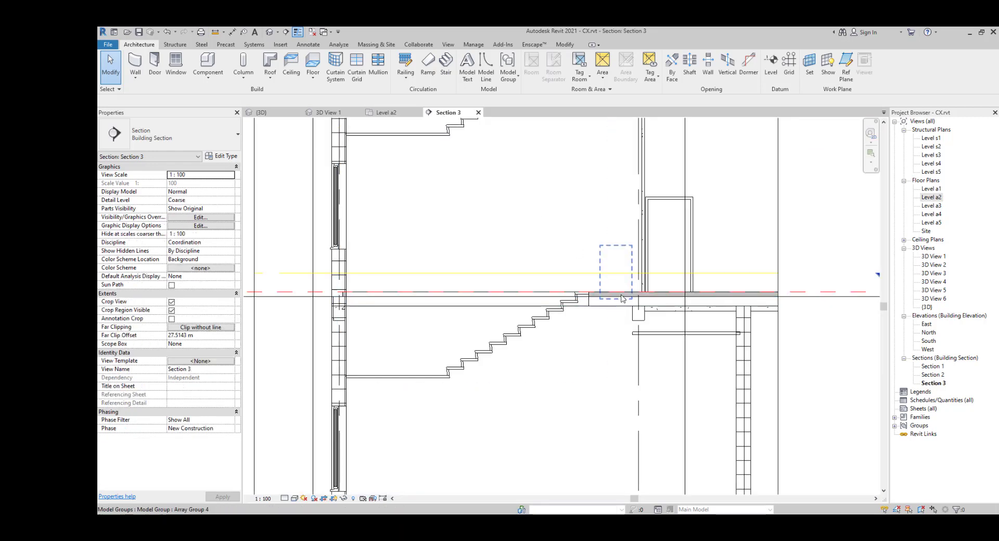
scroll(613, 294, up, 3)
click(572, 301)
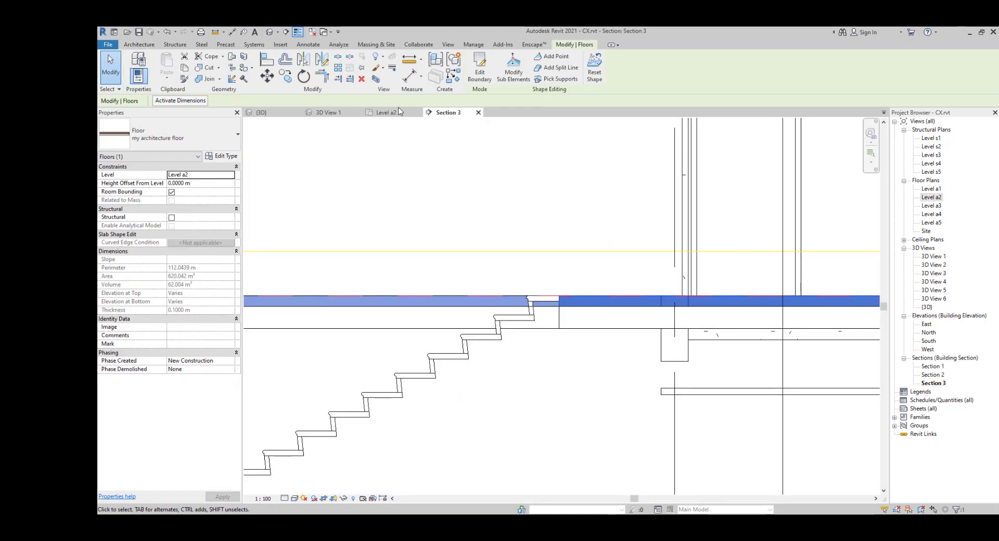
click(398, 116)
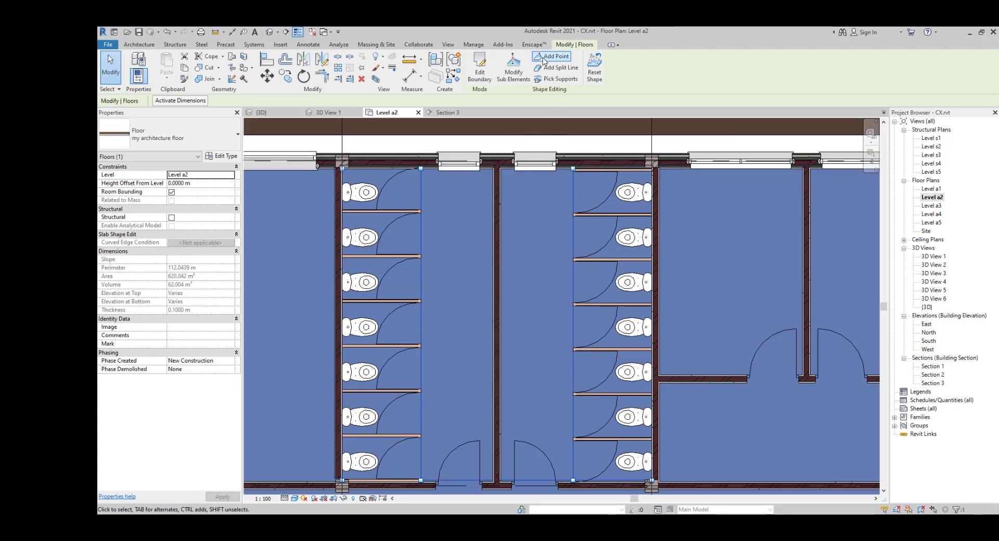
click(554, 67)
scroll(390, 211, up, 4)
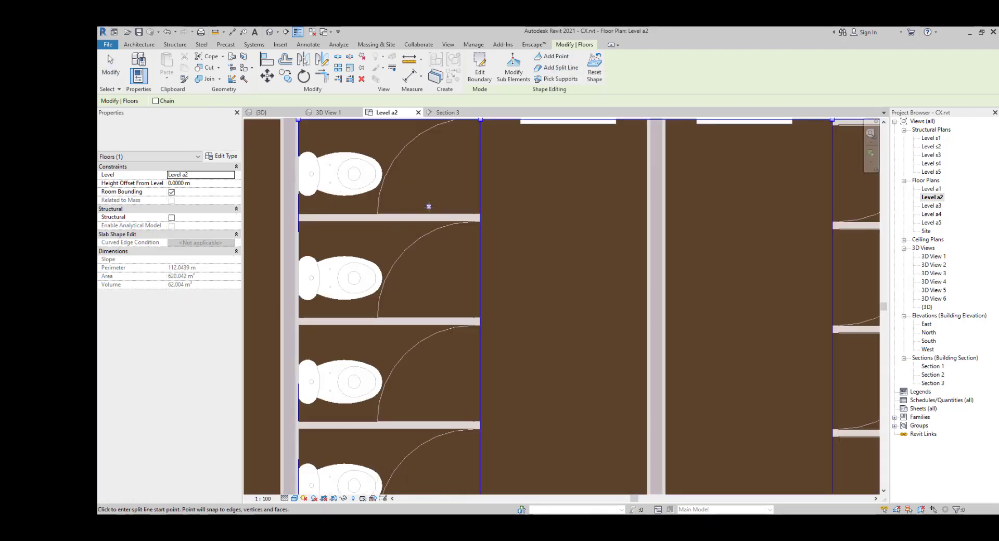
click(351, 218)
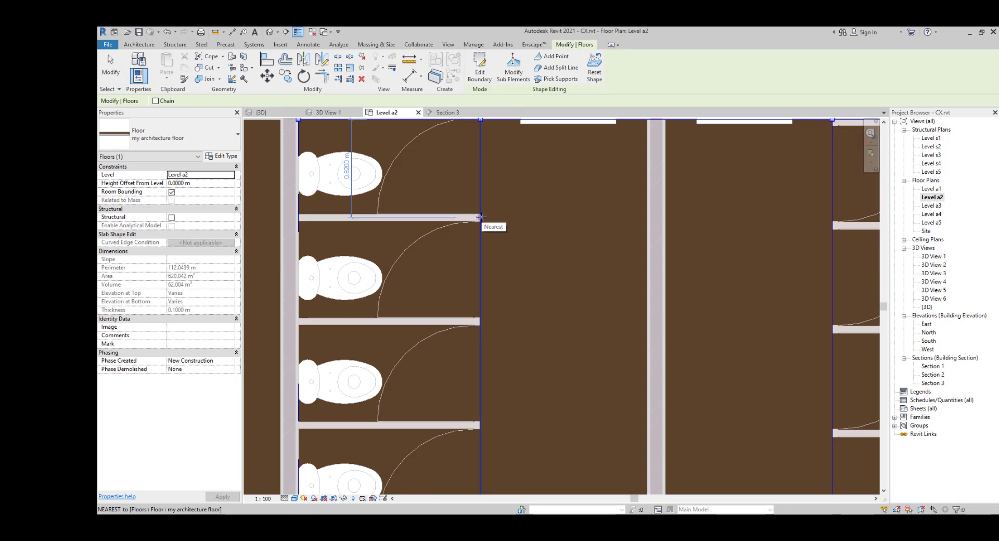
click(480, 217)
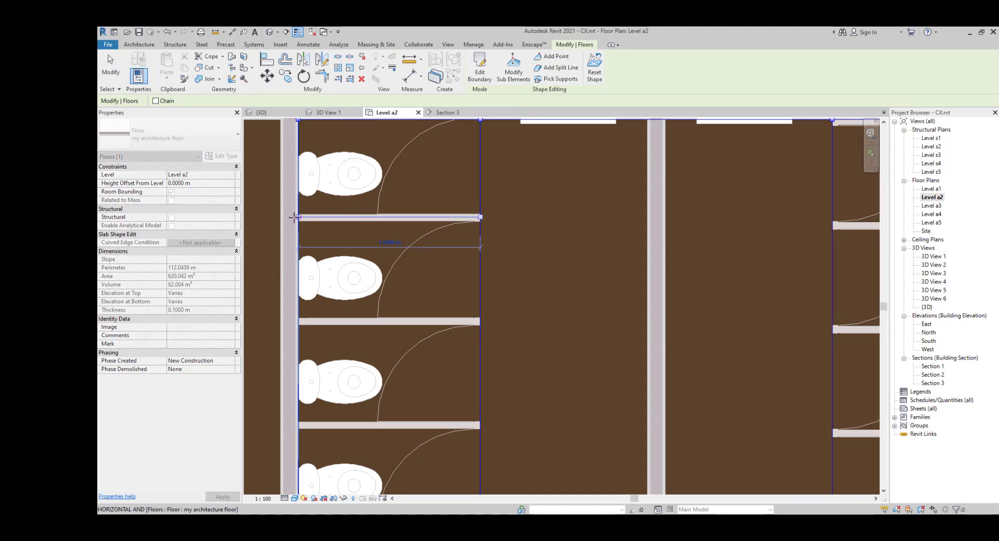
key(Escape)
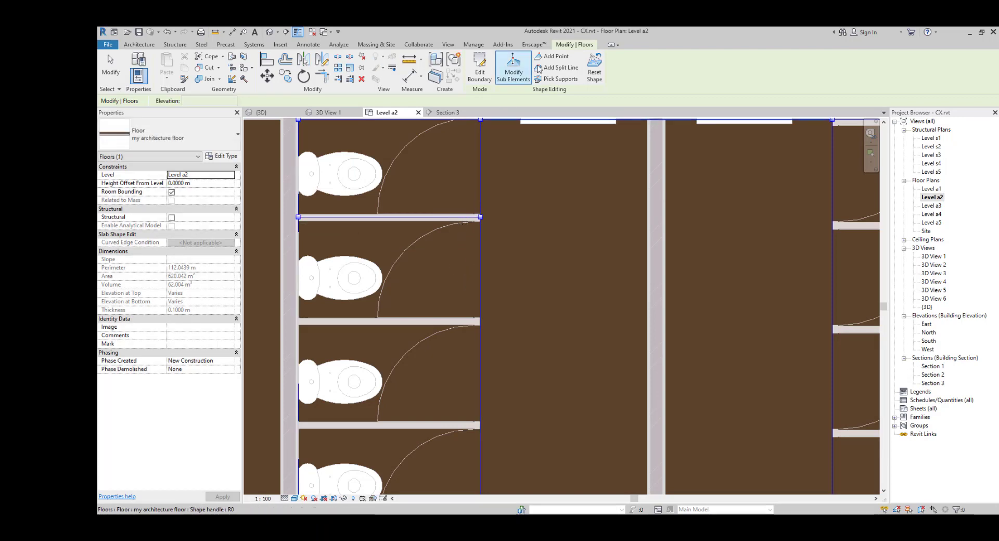
Step: Add floor split lines along the second, third and fifth partitions of the left cubicle row
click(555, 67)
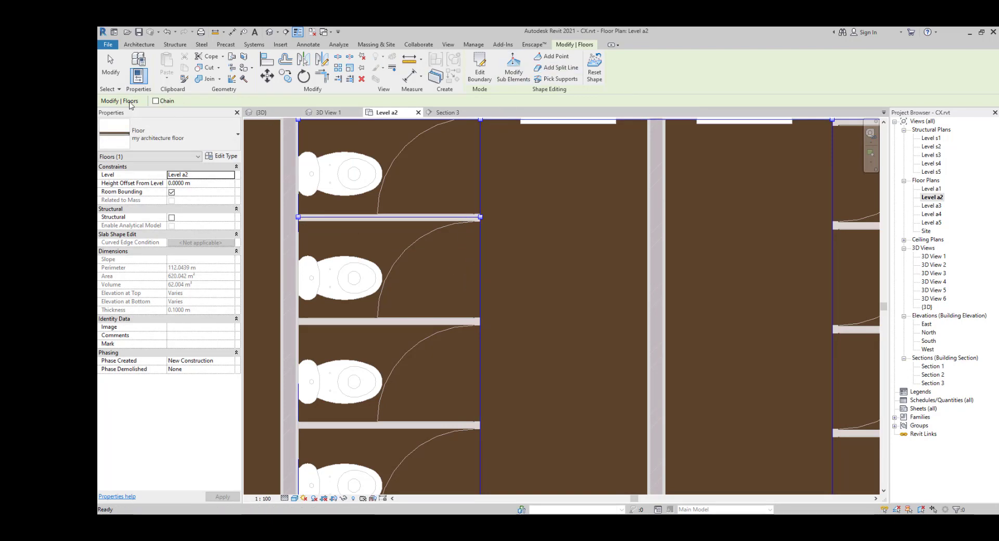
click(479, 320)
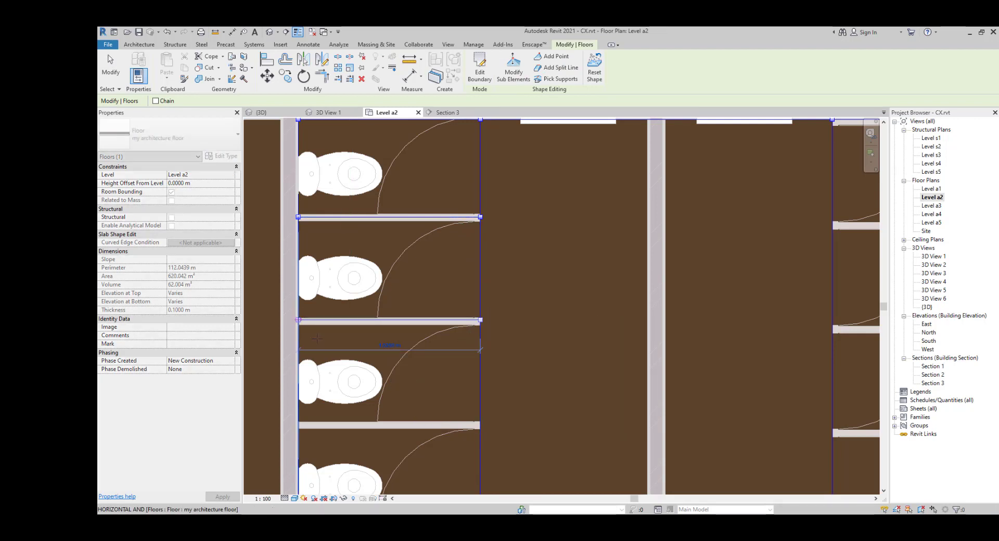
click(480, 422)
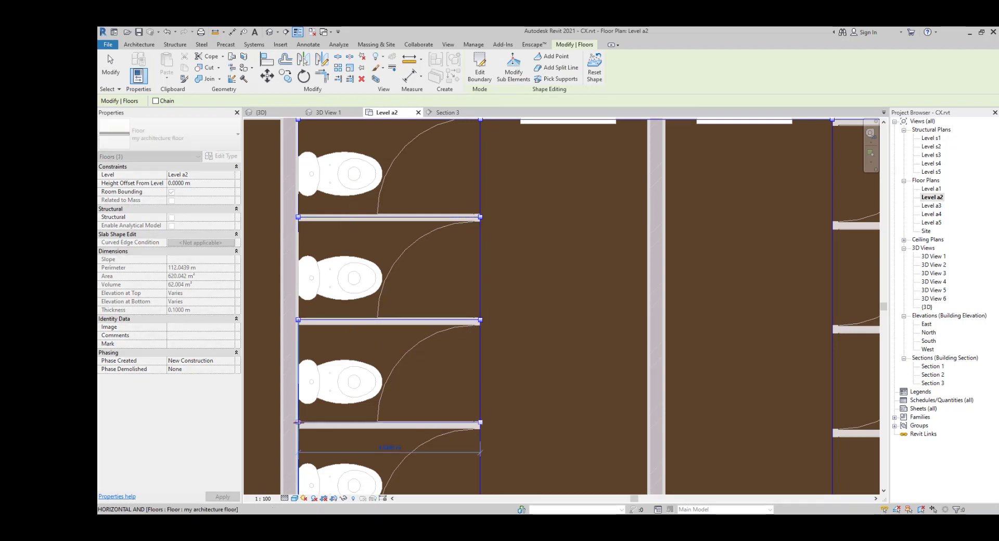
click(327, 439)
middle_drag(353, 287, 394, 273)
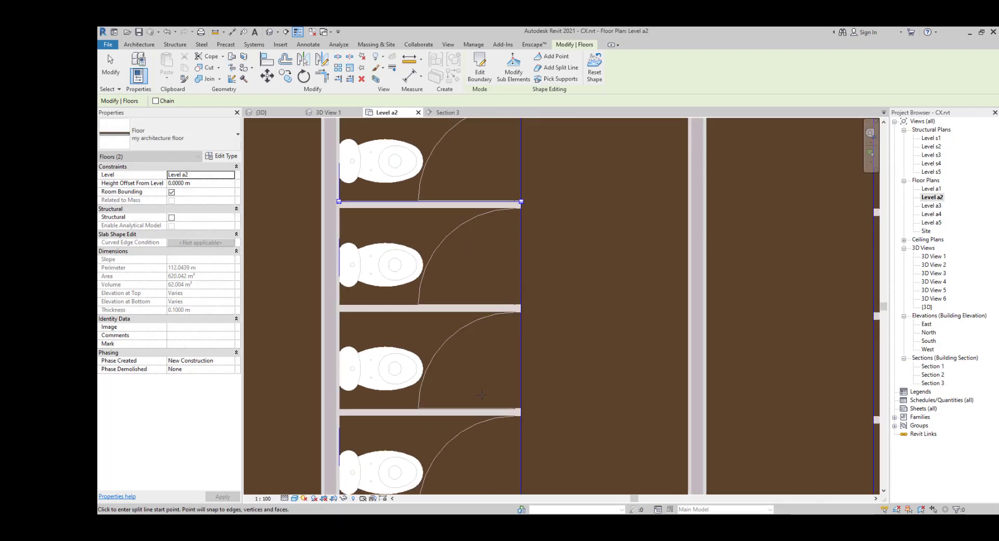
click(521, 411)
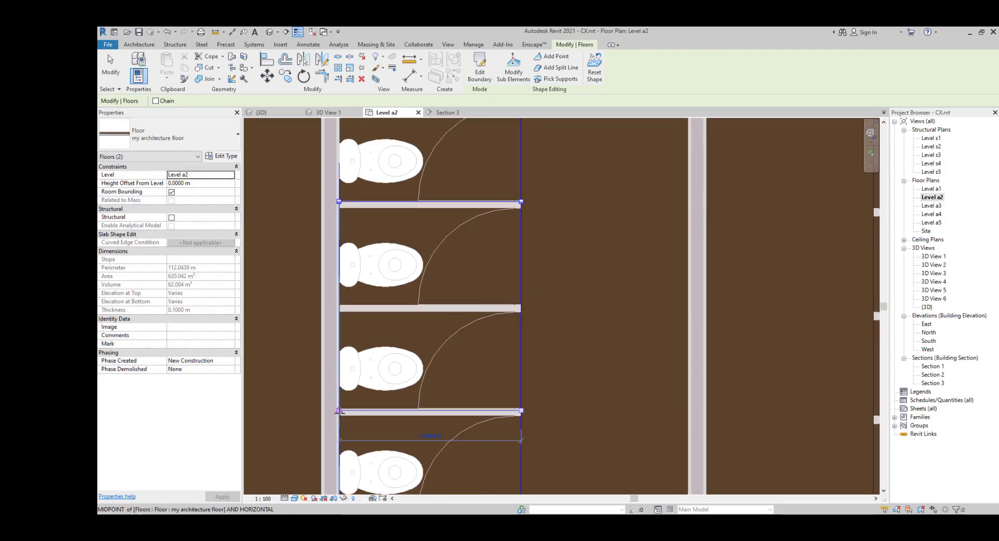
click(339, 411)
Step: Add floor split lines along the sixth and fourth partitions of the left cubicle row
middle_drag(364, 367, 355, 205)
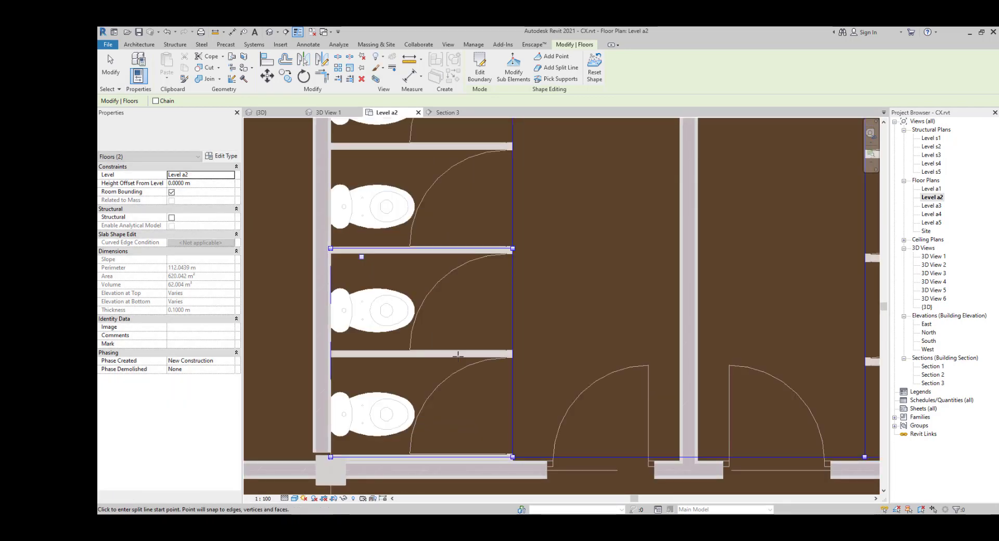
click(511, 354)
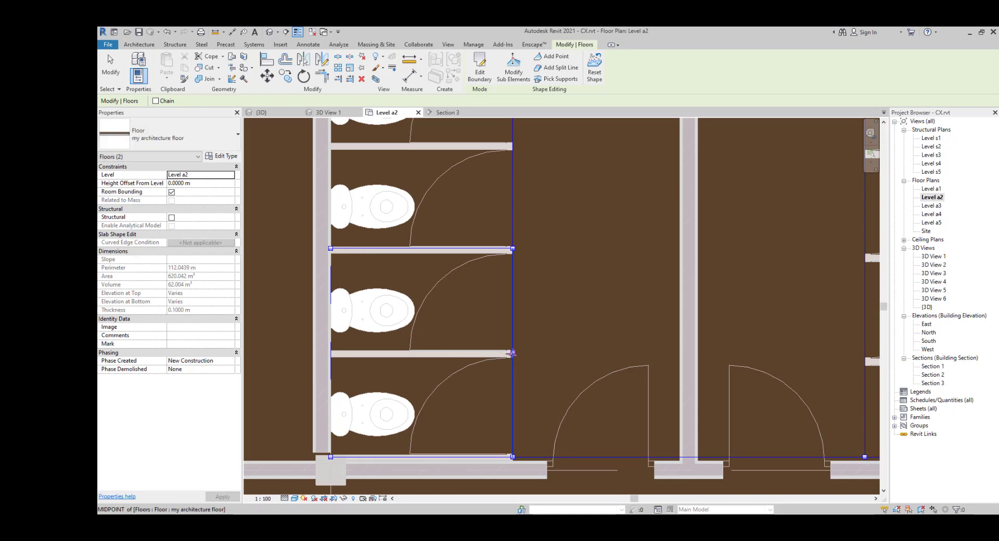
click(315, 354)
middle_drag(385, 272, 366, 303)
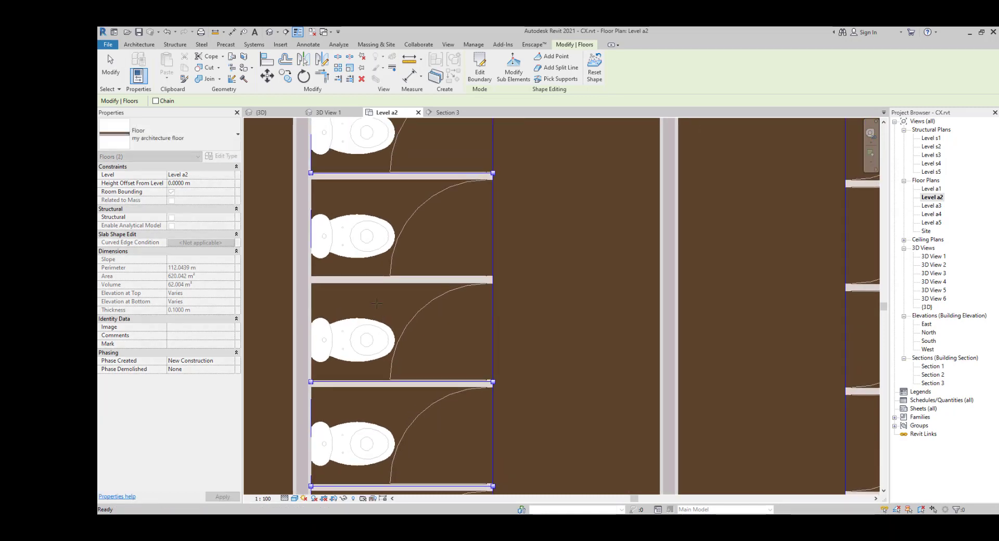
click(493, 279)
click(309, 281)
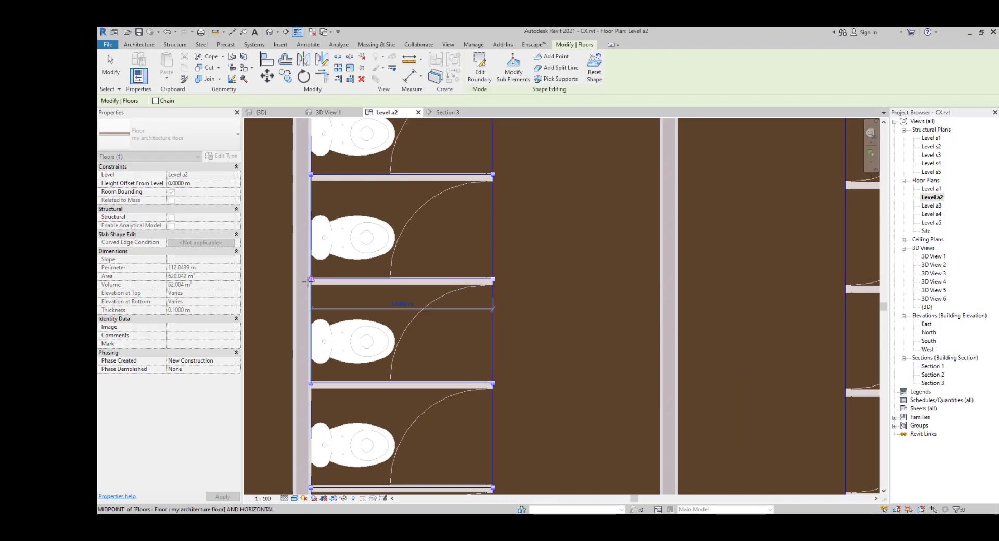
scroll(402, 289, down, 1)
middle_drag(414, 244, 412, 124)
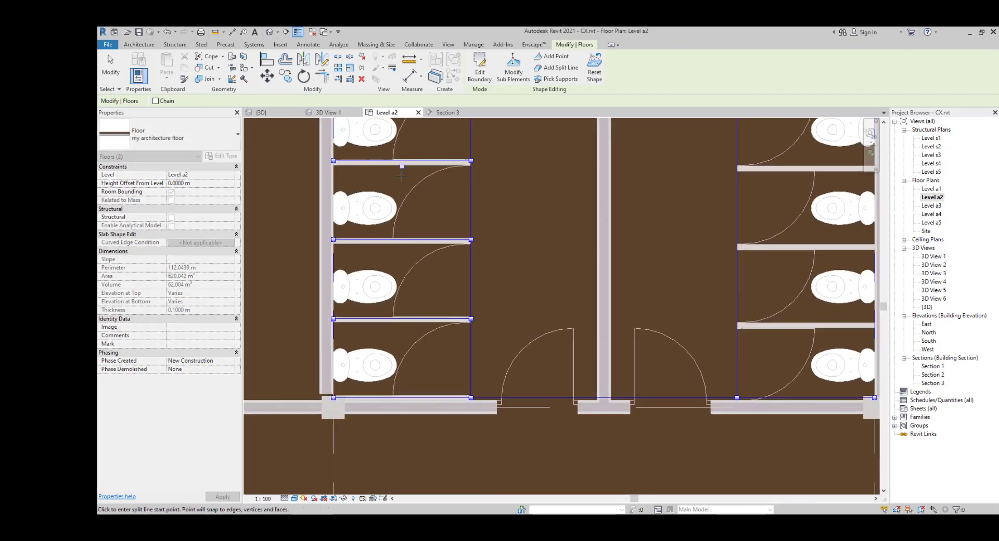
Step: Add floor split lines along the upper four partitions between the cubicles of the right cubicle row
middle_drag(393, 260, 371, 445)
middle_drag(386, 199, 374, 314)
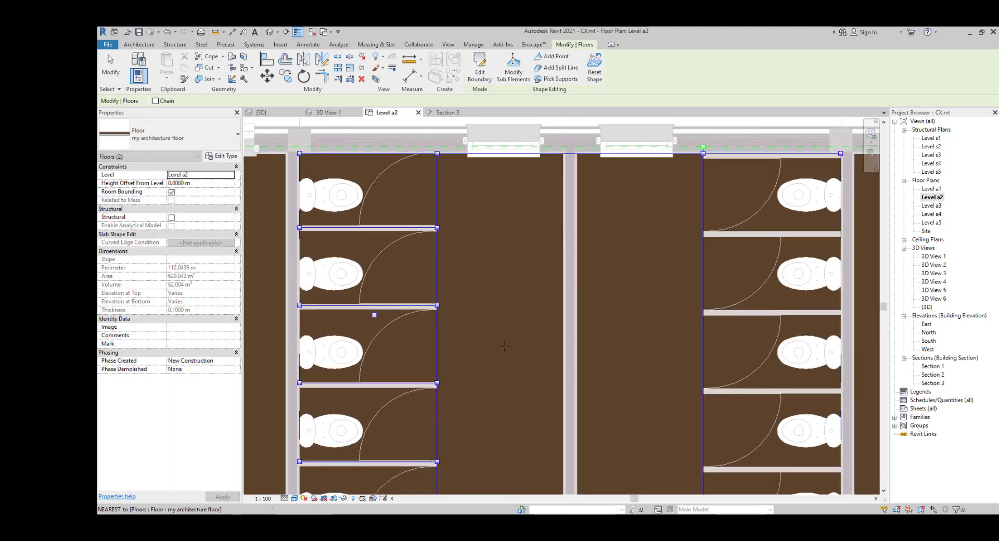
middle_drag(516, 357, 217, 323)
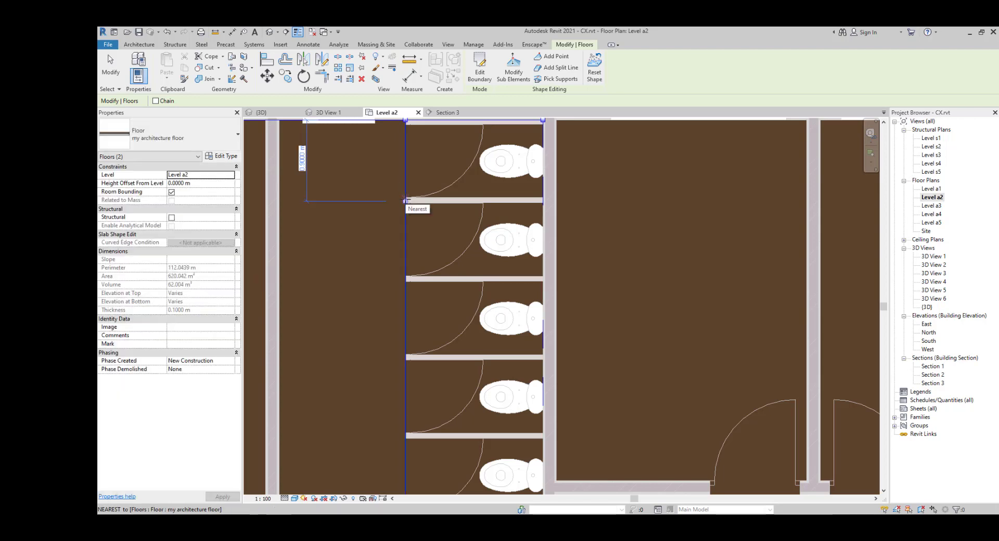
click(406, 200)
click(543, 201)
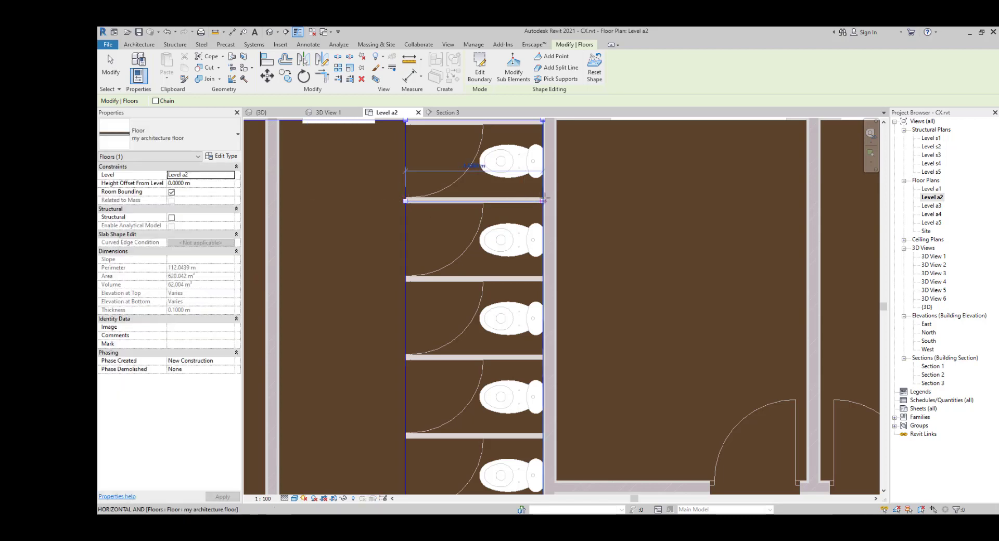
click(405, 281)
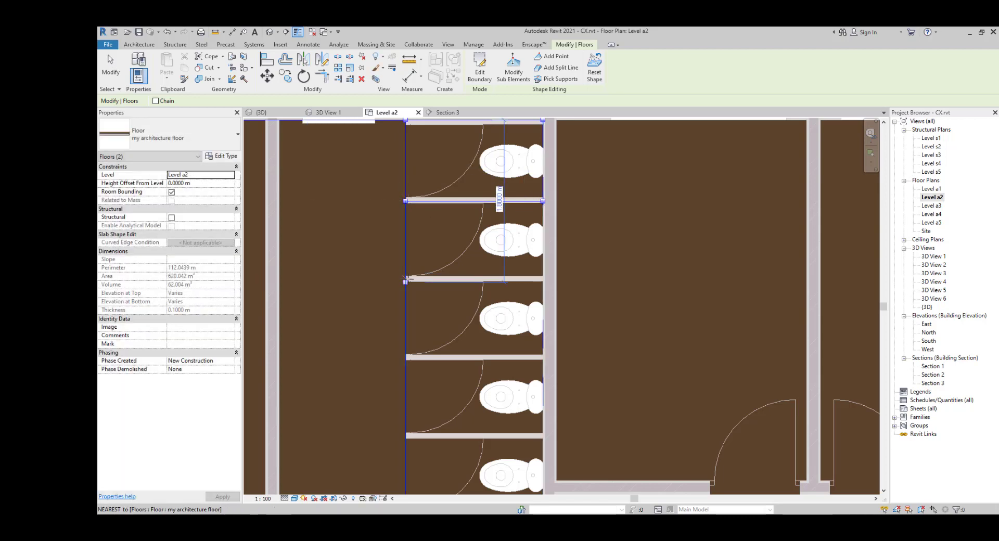
click(543, 282)
click(405, 355)
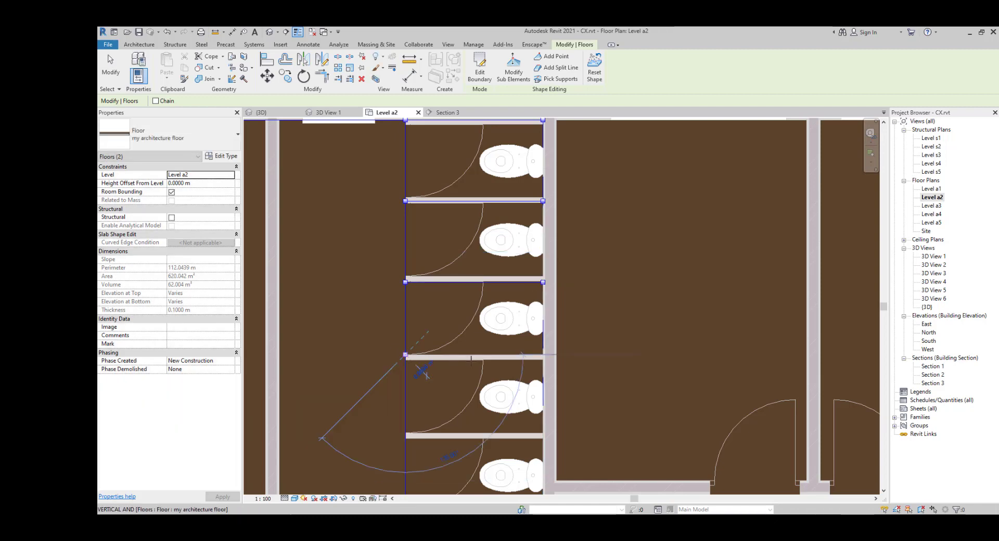
click(543, 355)
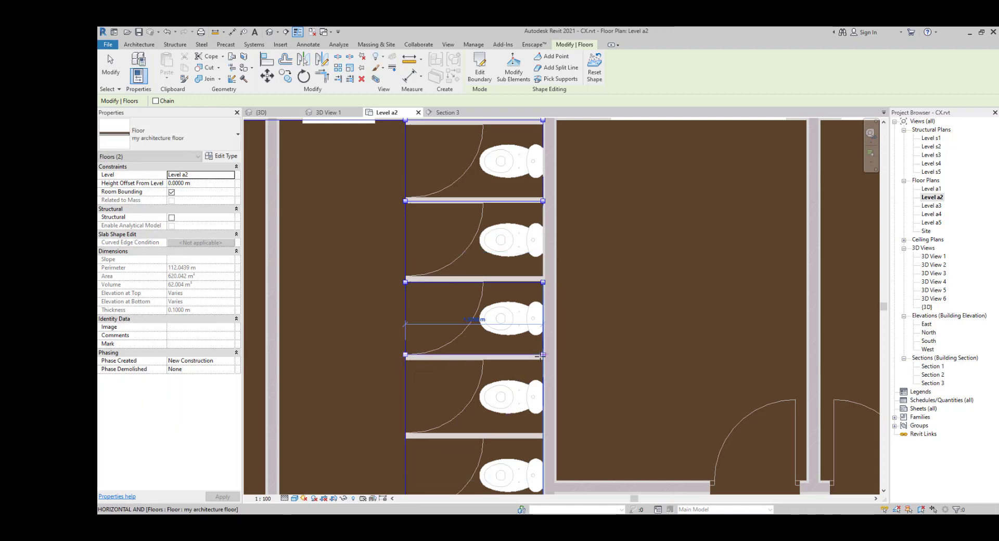
click(405, 436)
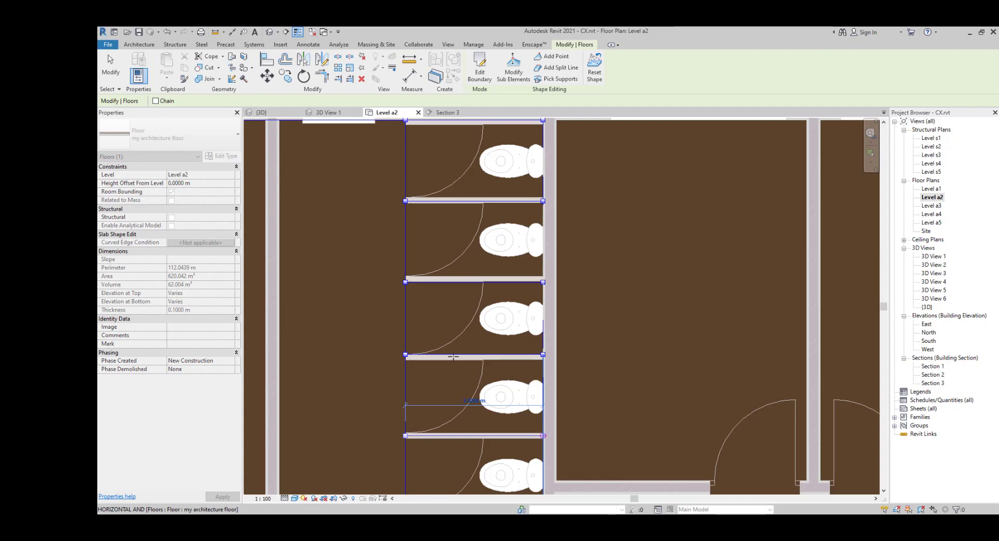
Step: Add floor split lines along the two lowest partitions between the cubicles of the right row and finish splitting
middle_drag(464, 385, 453, 203)
click(411, 387)
click(393, 330)
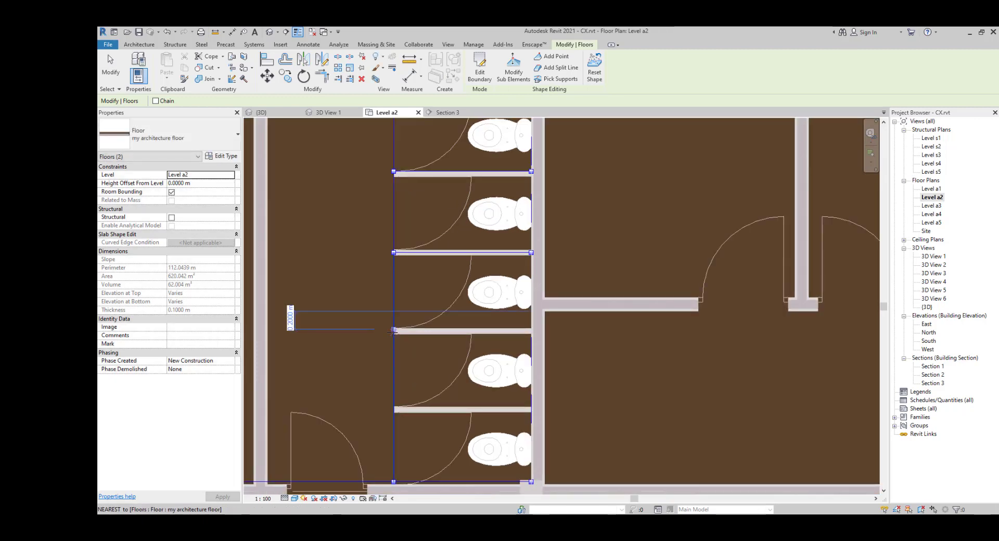
click(530, 329)
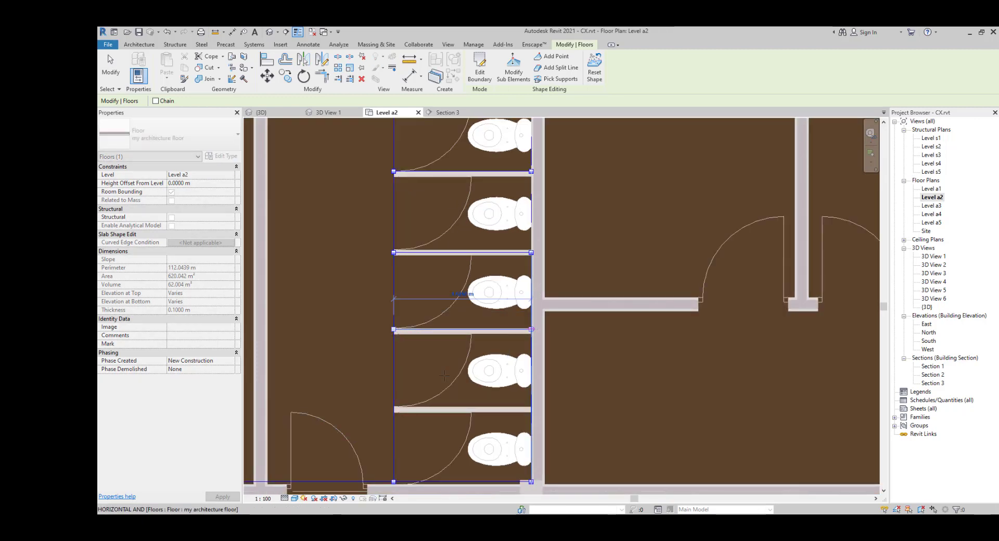
click(394, 412)
click(531, 411)
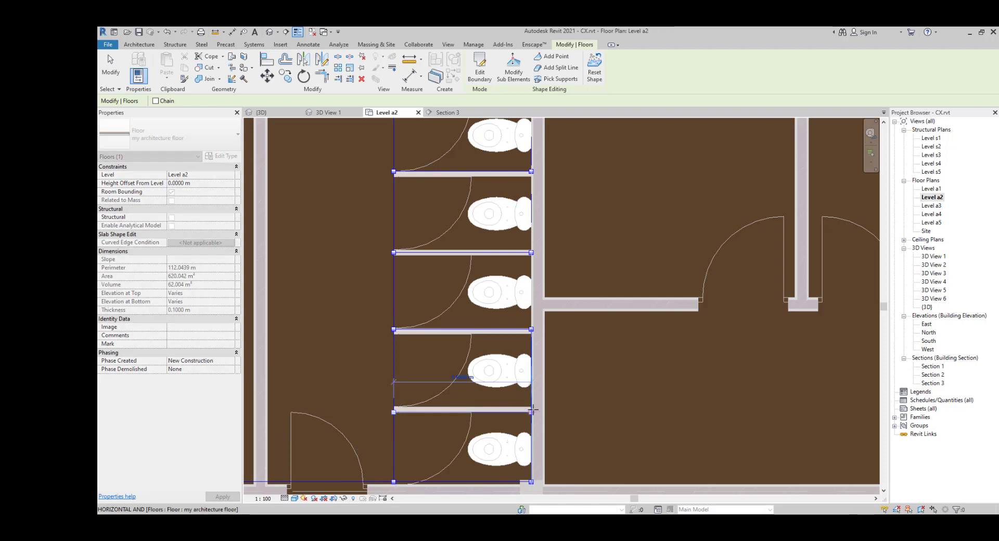
scroll(400, 278, down, 1)
middle_drag(399, 275, 420, 338)
key(Escape)
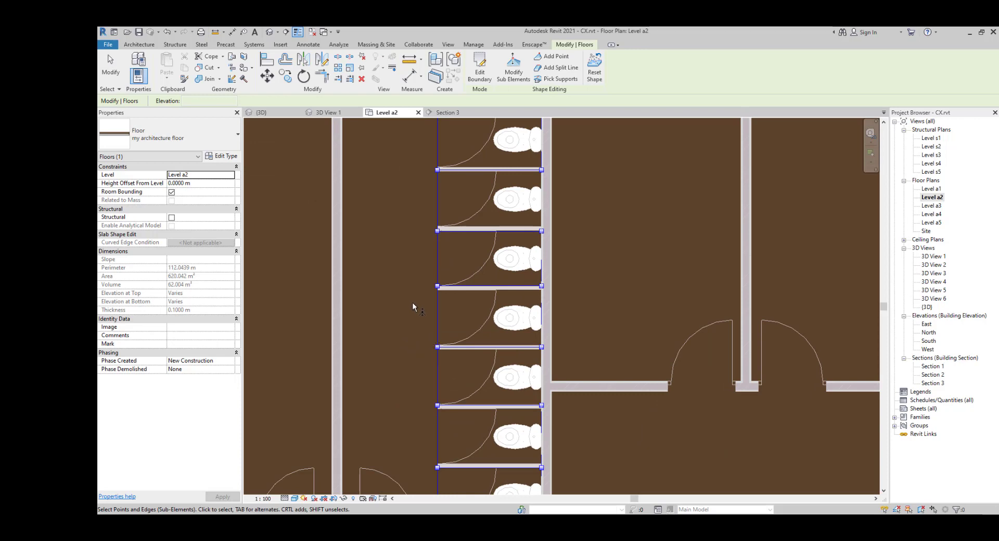
Step: Add a floor shape point at the bowl centre of every toilet in the right cubicle row
click(555, 56)
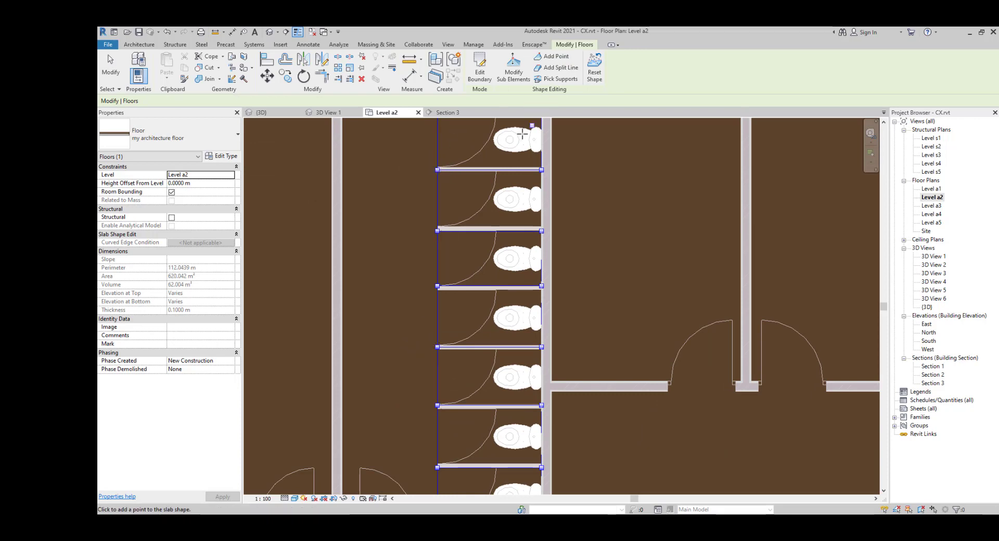
scroll(522, 134, up, 2)
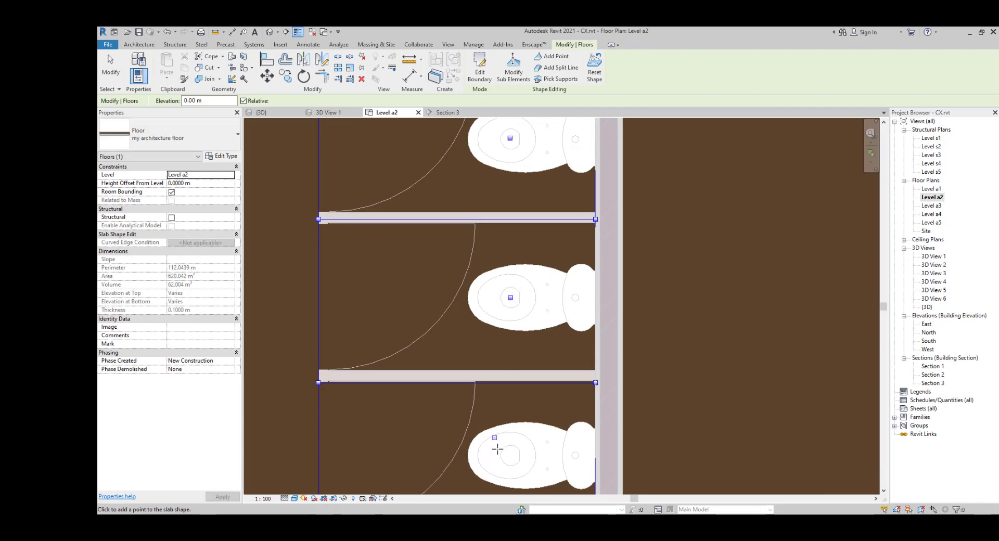
scroll(491, 275, down, 2)
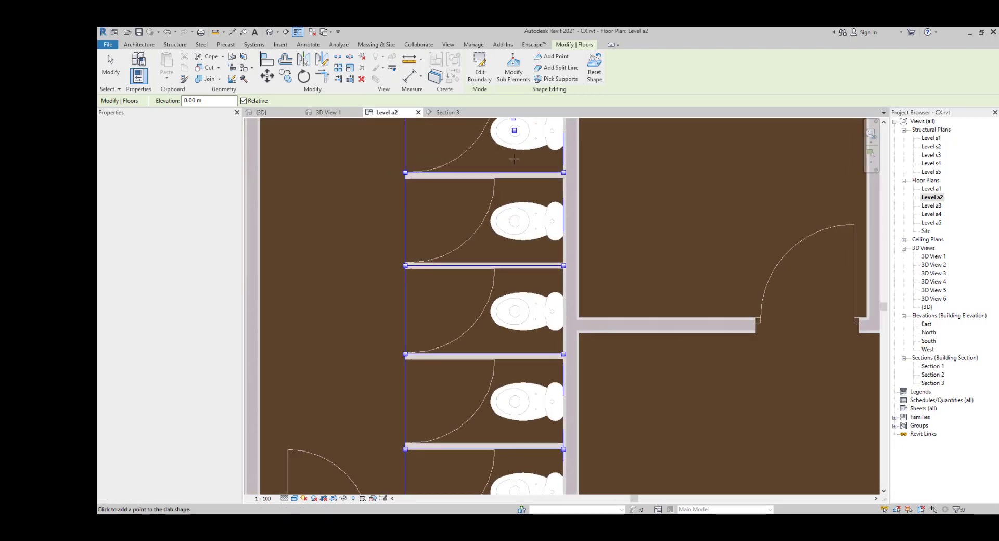
click(516, 221)
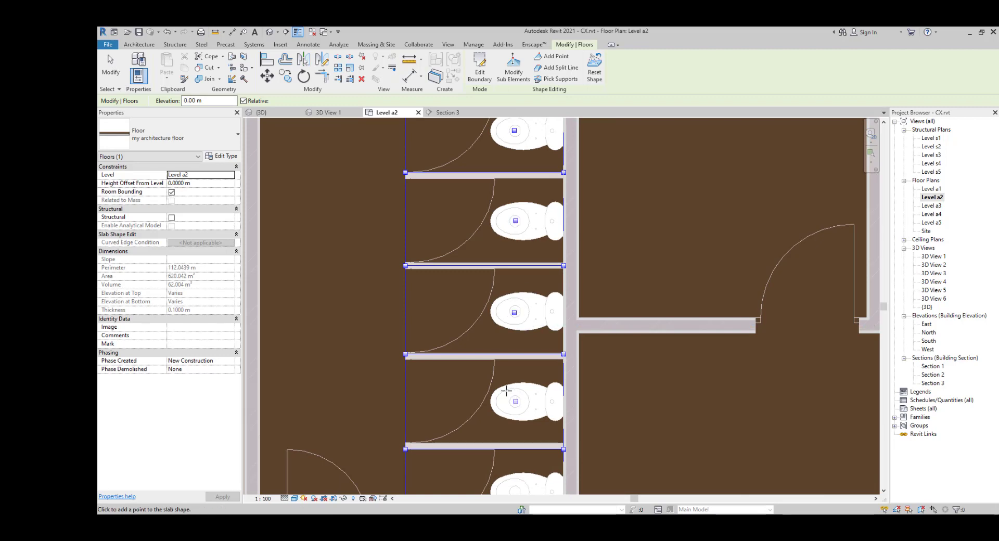
scroll(454, 326, down, 3)
scroll(518, 307, up, 2)
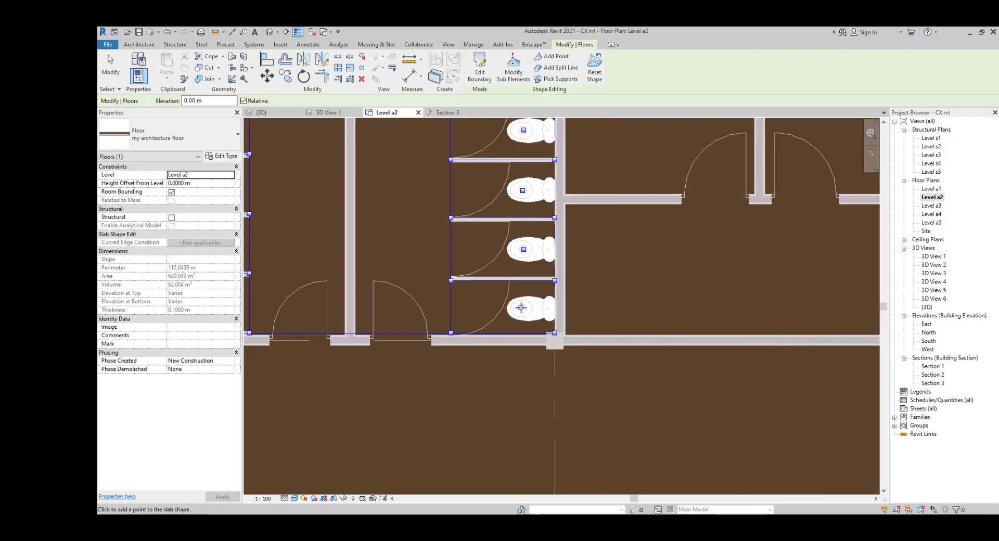
Step: Add floor shape points at the bowl centres of the three lowest toilets in the left cubicle row
middle_drag(378, 229, 602, 264)
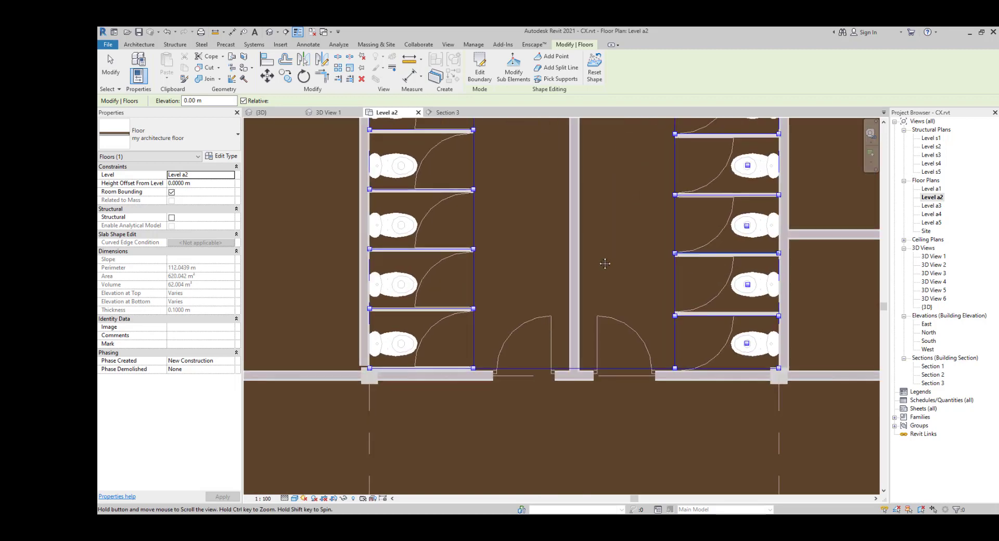
scroll(408, 339, up, 2)
click(382, 357)
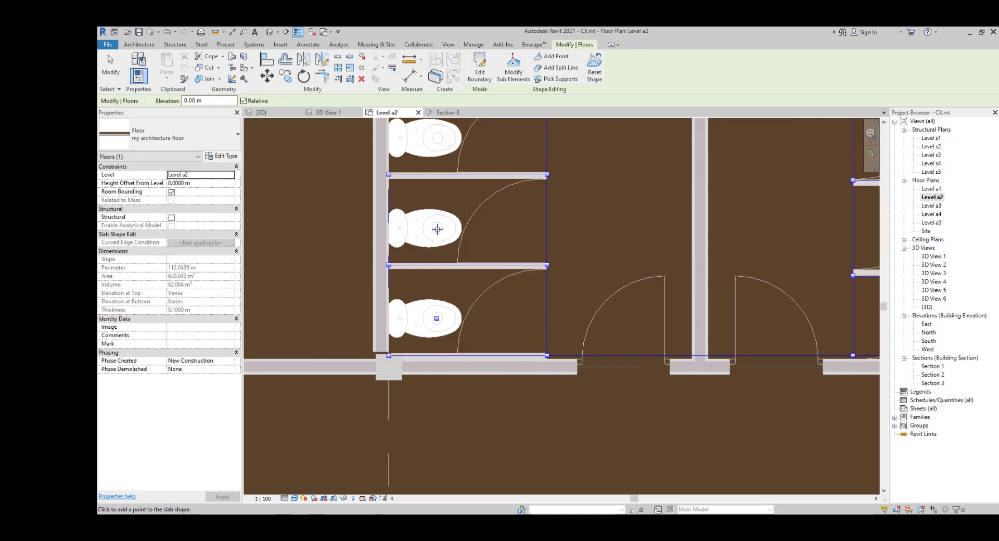
click(437, 138)
scroll(446, 147, down, 2)
middle_drag(459, 187, 491, 380)
middle_drag(477, 288, 469, 284)
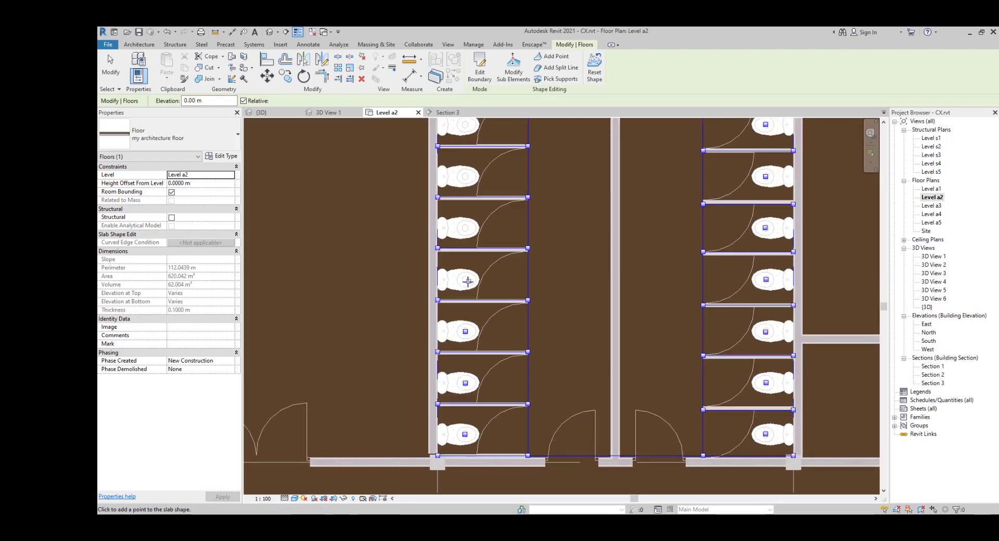
Step: Add floor shape points at the bowl centres of the remaining four toilets in the left cubicle row
click(466, 280)
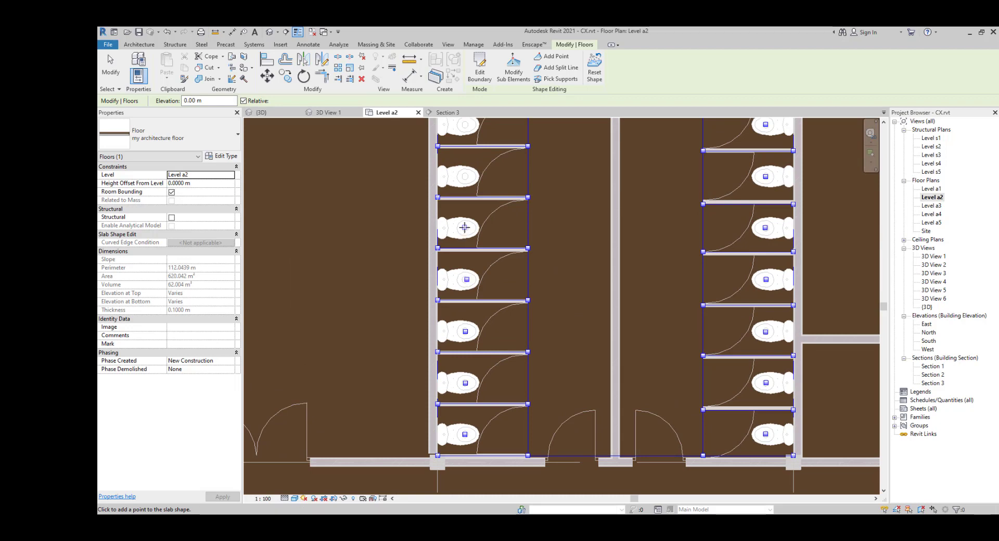
click(466, 176)
scroll(465, 175, up, 3)
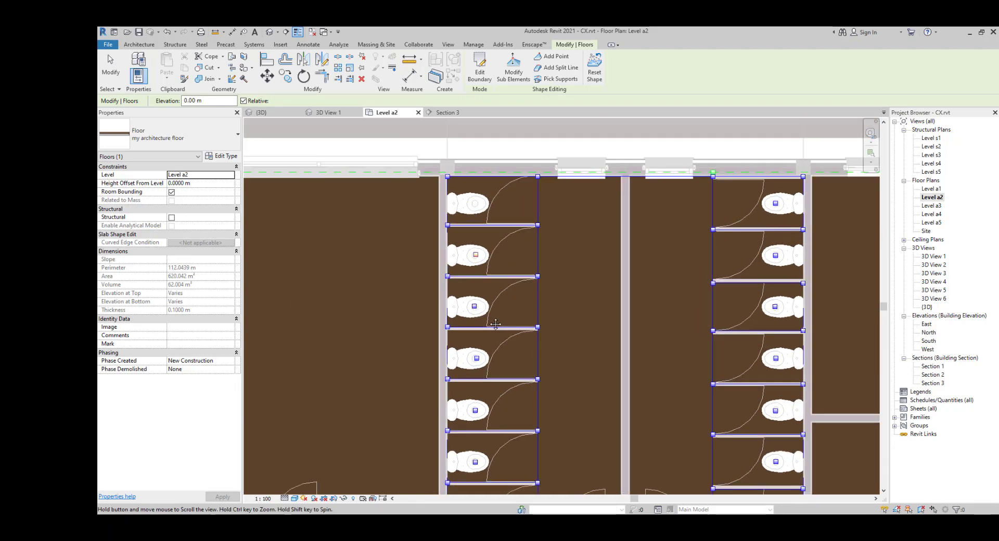
scroll(465, 176, up, 2)
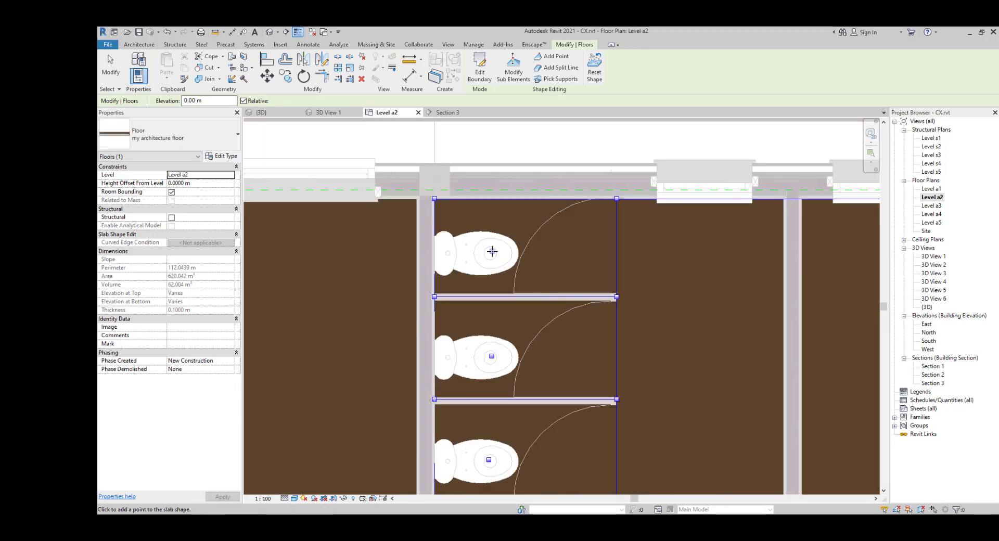
scroll(476, 277, down, 3)
middle_drag(476, 277, 407, 261)
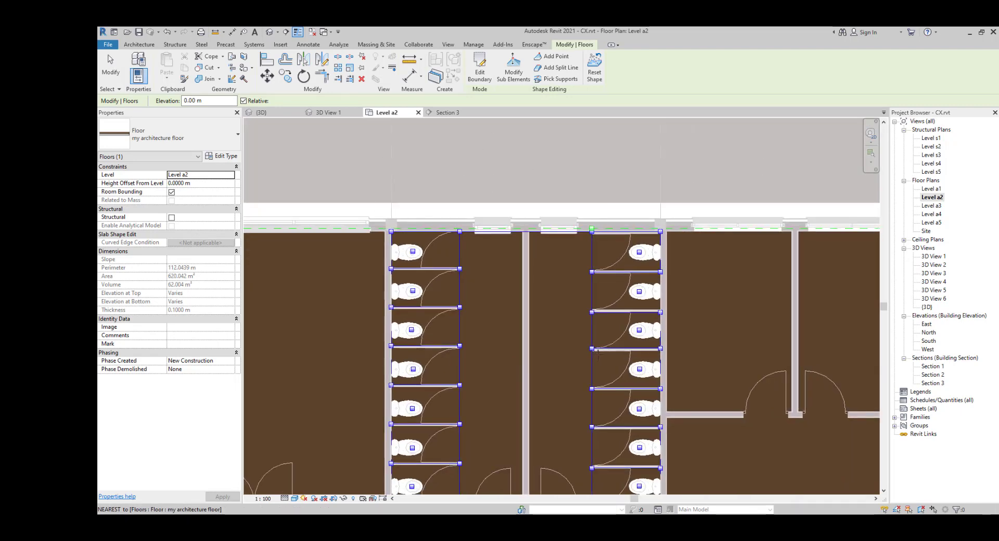
scroll(627, 204, down, 3)
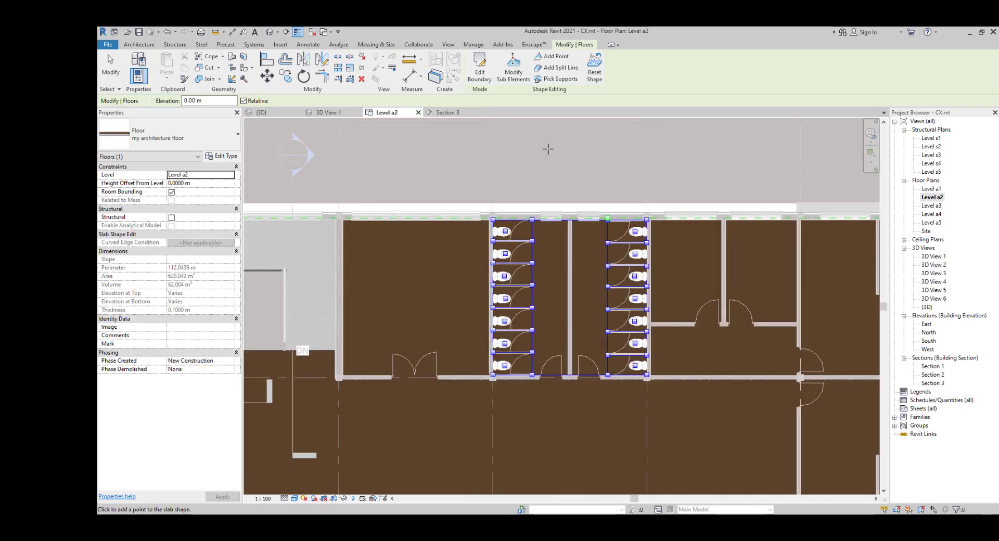
Step: In Section 3, make the concrete Structure [1] layer of the my architecture floor type variable in thickness
click(446, 113)
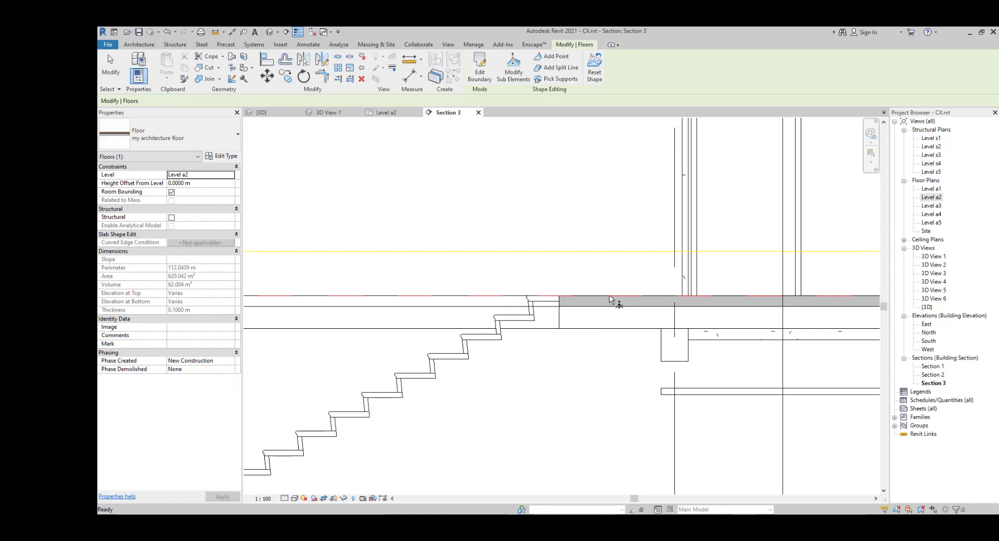
key(Escape)
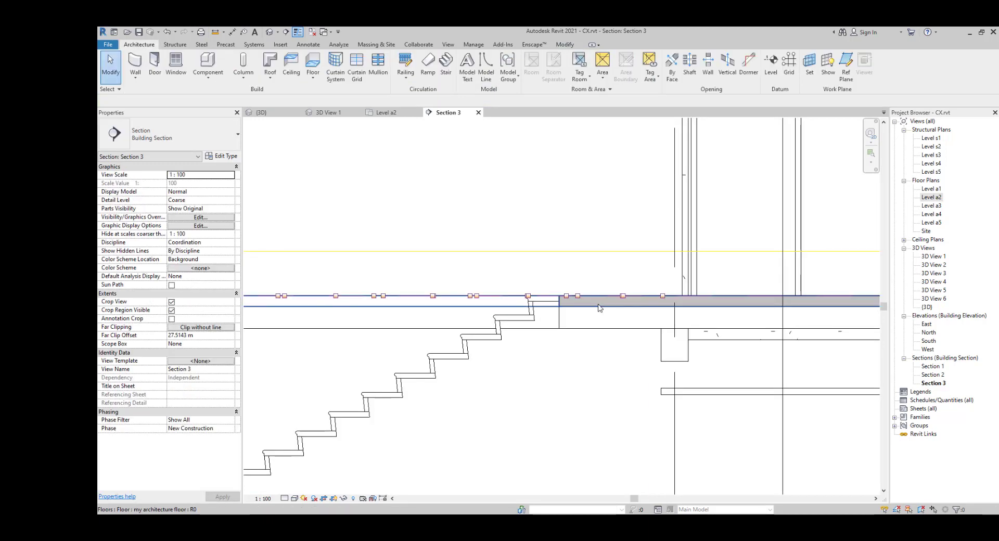
click(599, 308)
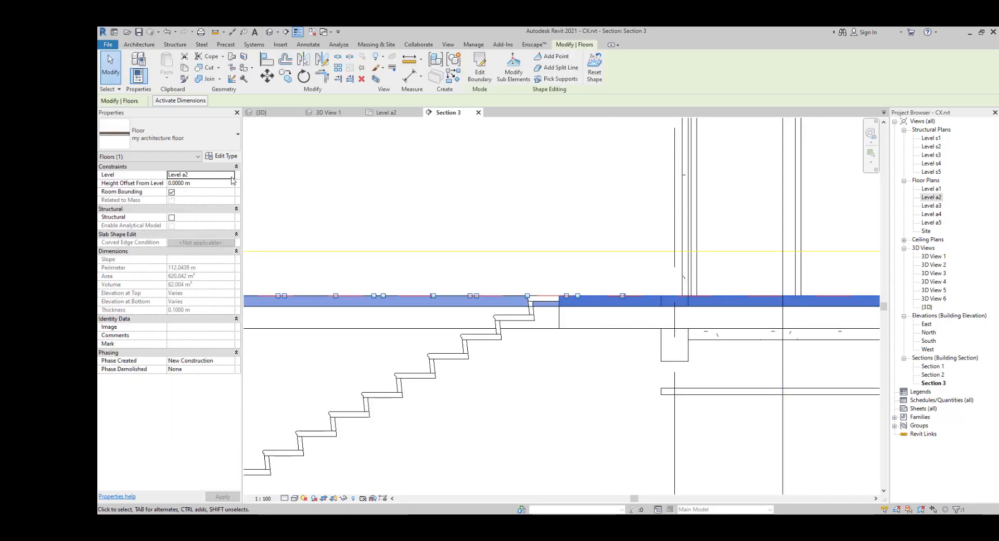
click(216, 157)
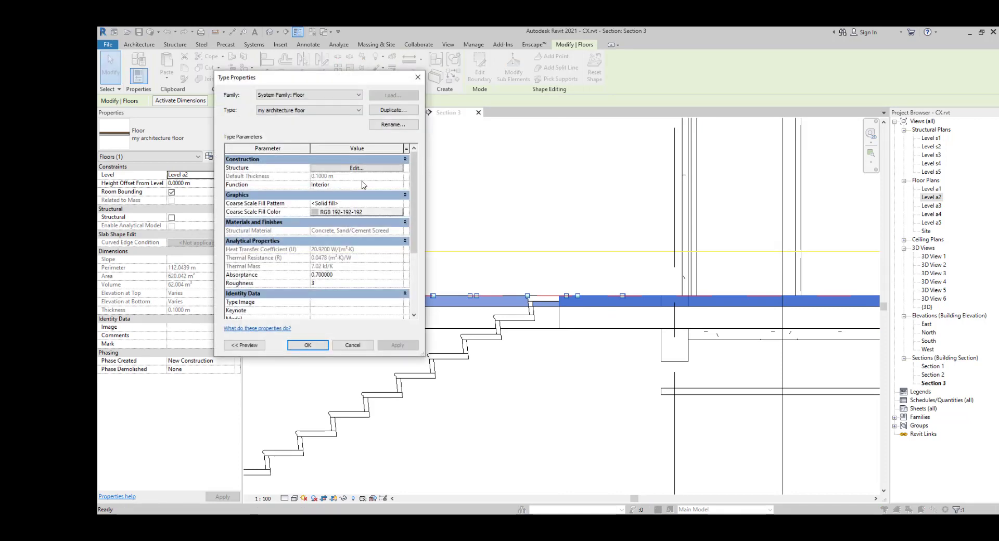
click(331, 169)
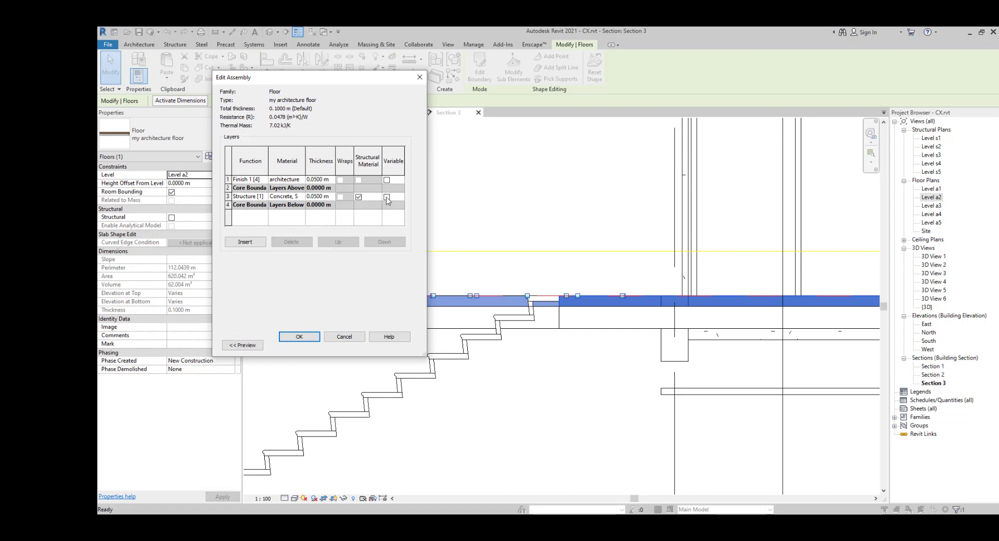
click(243, 346)
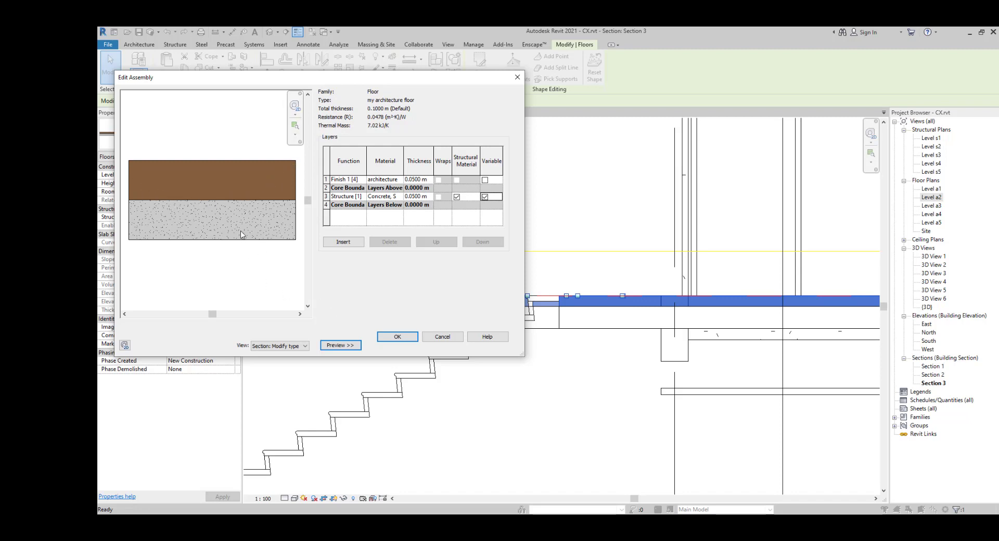
click(388, 336)
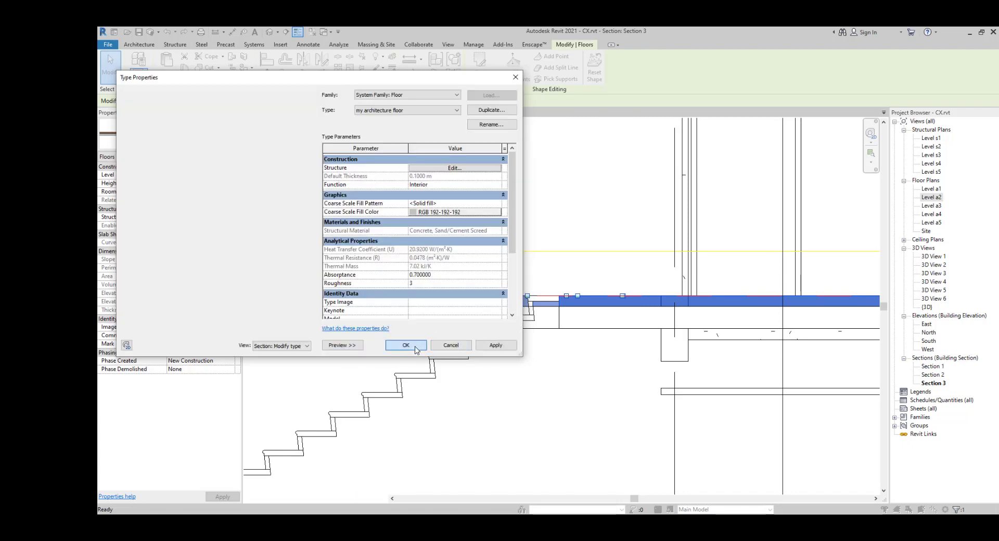
click(409, 345)
scroll(535, 271, down, 3)
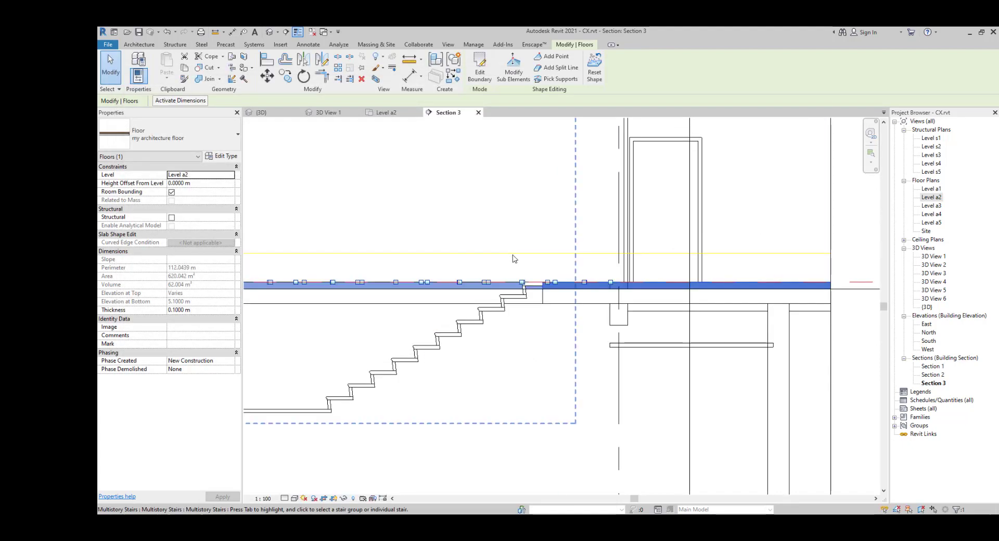
middle_drag(513, 259, 703, 346)
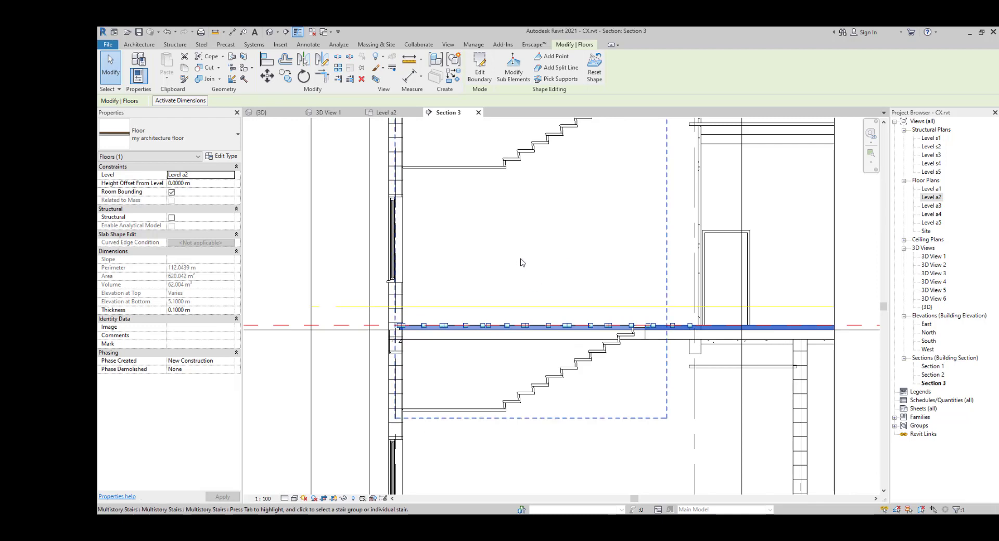
scroll(520, 259, down, 3)
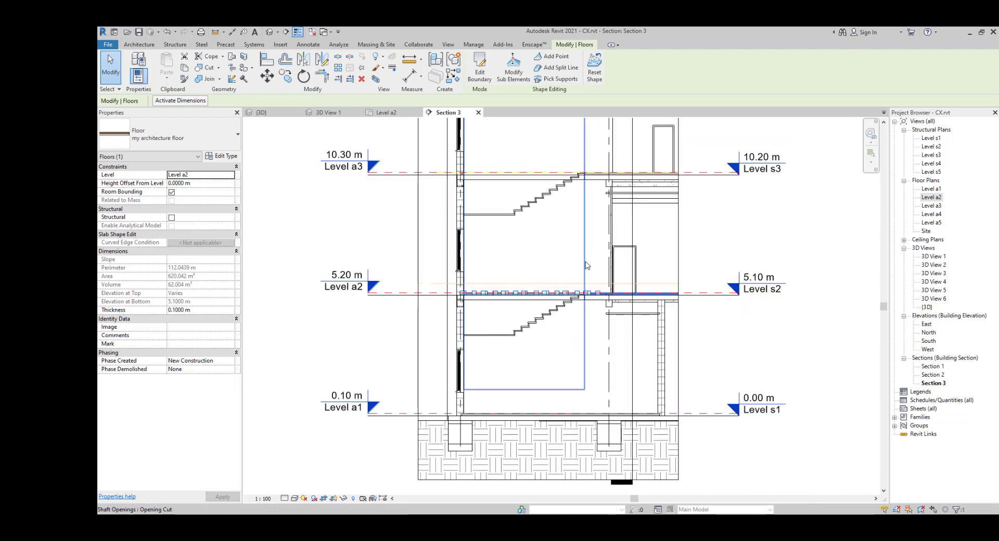
scroll(587, 297, up, 3)
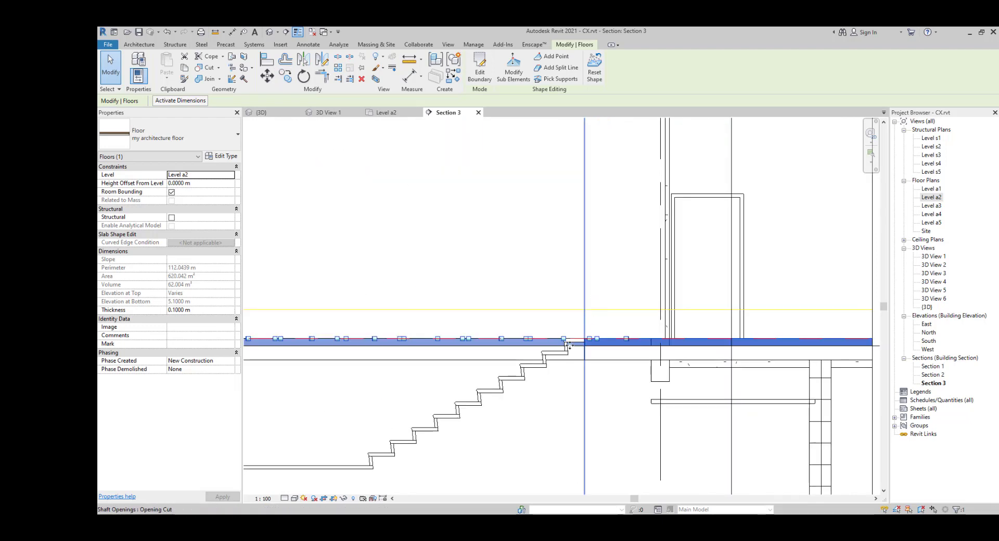
click(388, 116)
scroll(637, 219, up, 4)
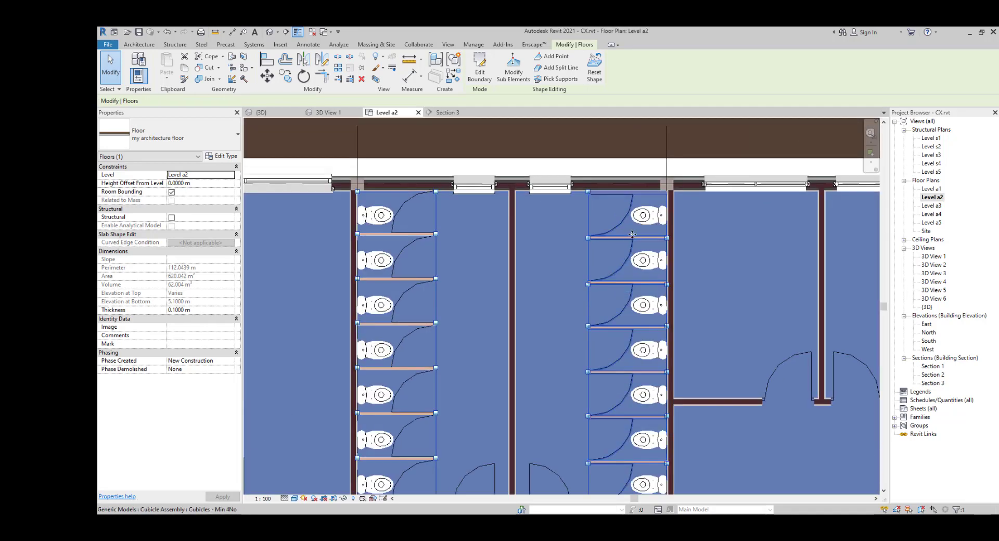
click(513, 68)
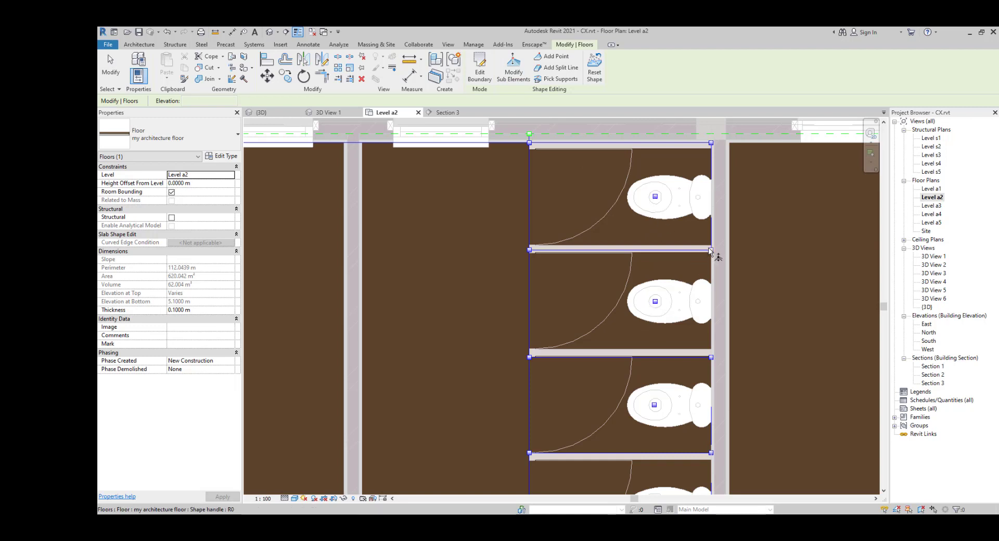
drag(643, 289, 658, 310)
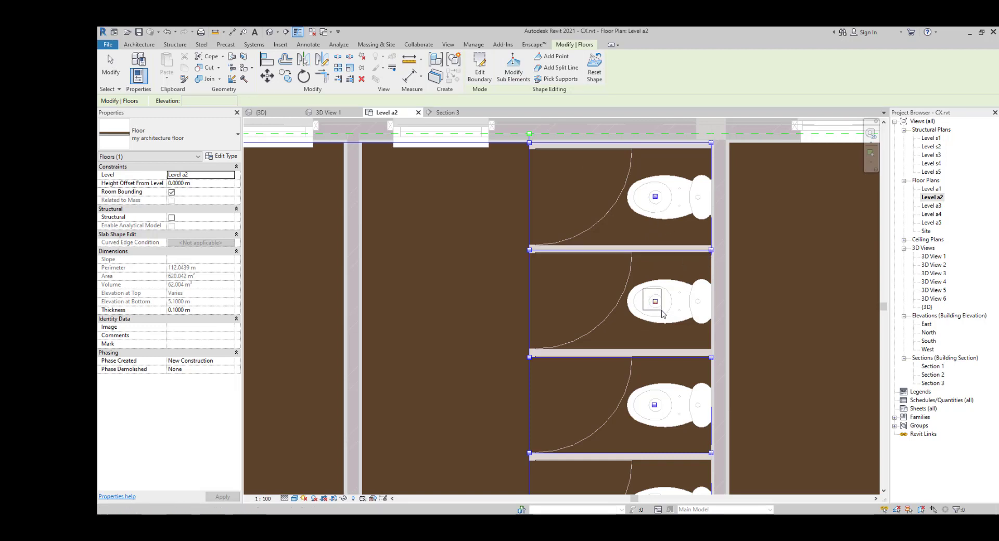
key(Escape)
key(Escape)
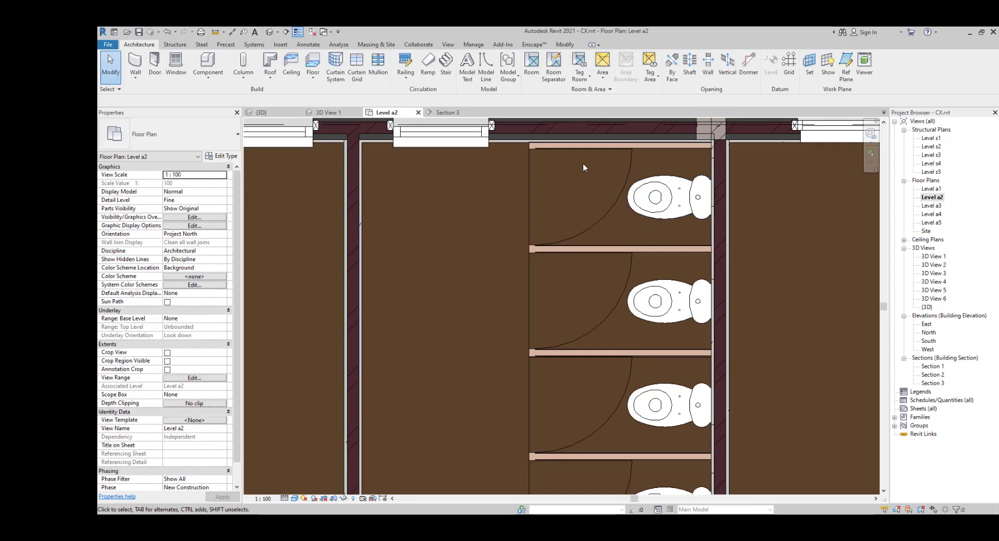
Step: Select the architecture floor in Section 3, return to Level a2 and set the right row's seven toilet points to elevation -0.02 m
click(449, 112)
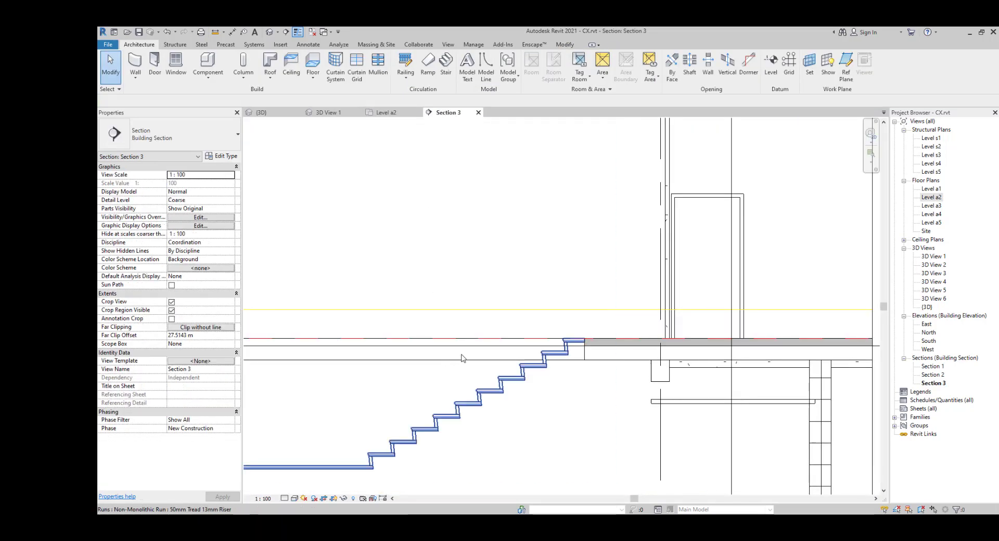
click(595, 345)
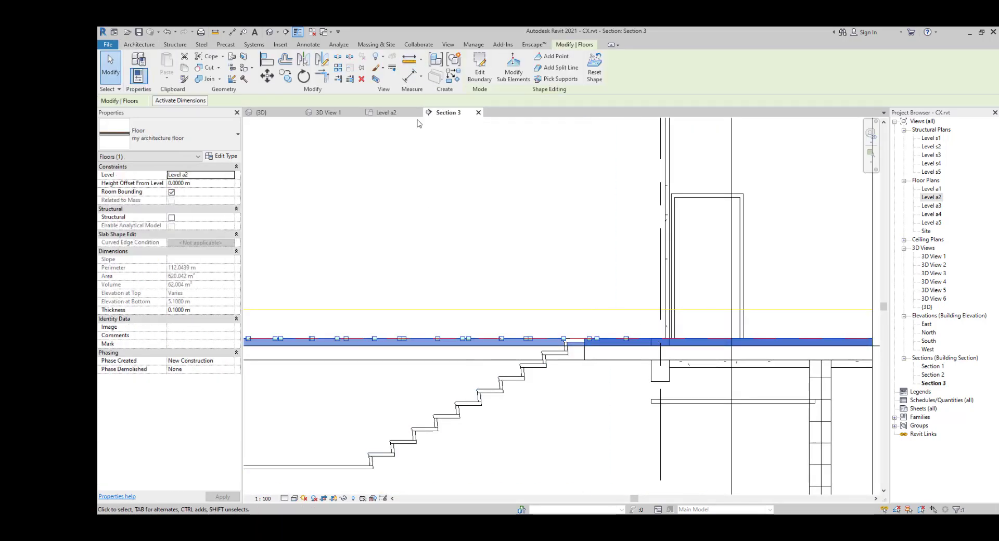
key(ctrl+Tab)
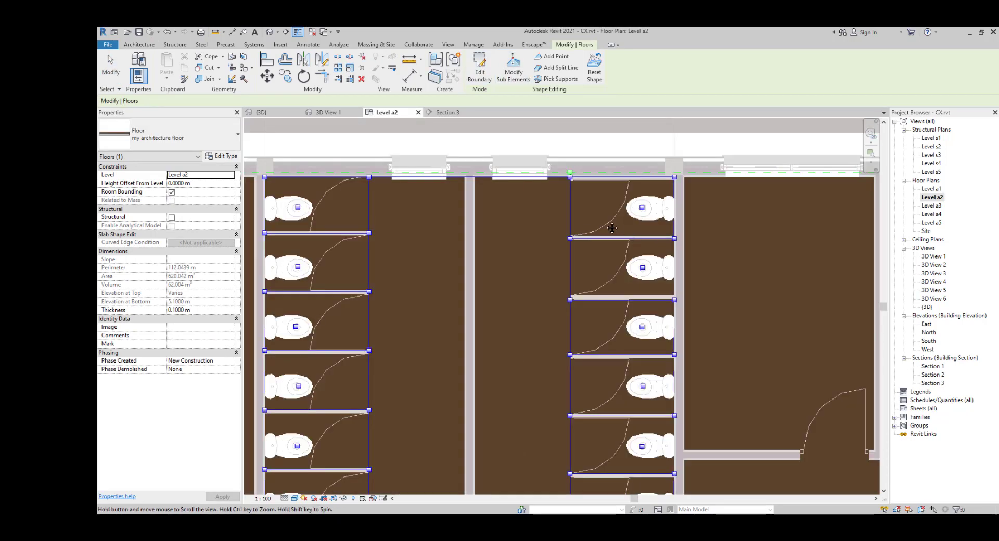
middle_drag(612, 228, 582, 175)
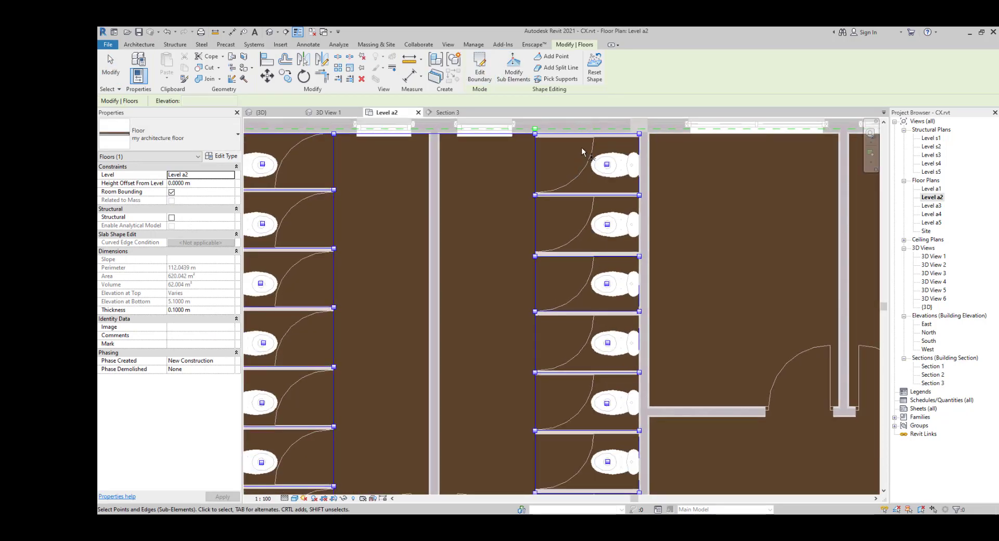
drag(581, 151, 611, 446)
middle_drag(610, 446, 610, 397)
drag(610, 397, 611, 448)
scroll(567, 234, down, 2)
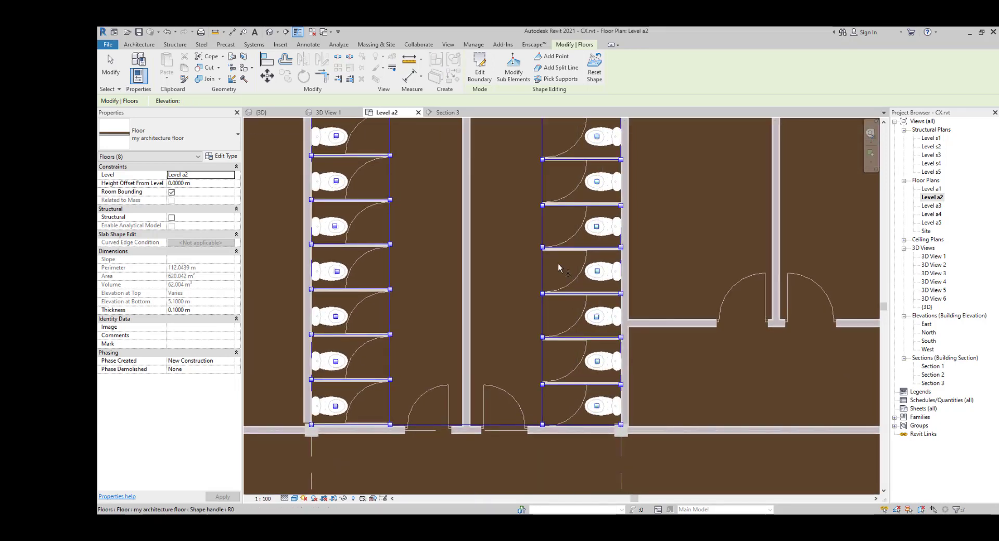
middle_drag(559, 268, 566, 330)
click(183, 102)
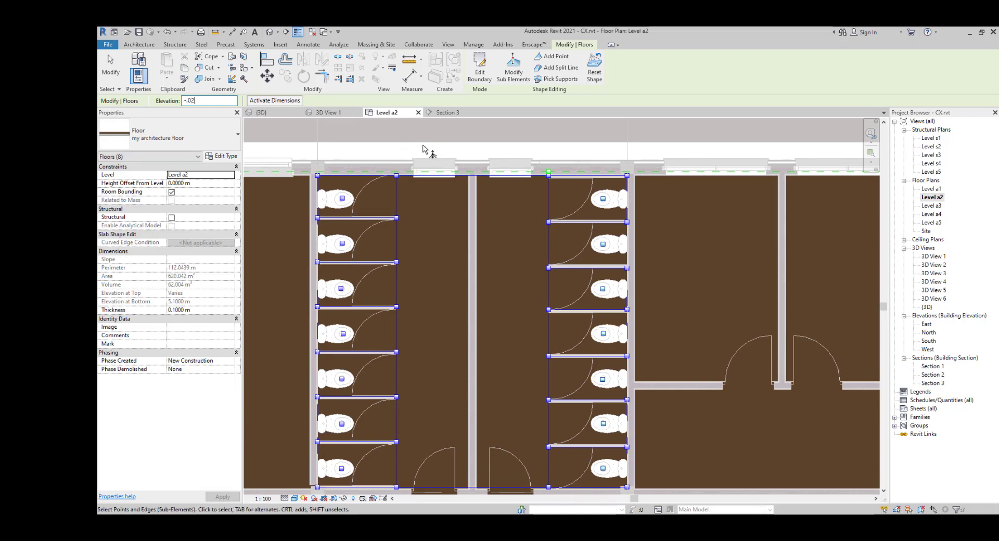
click(421, 150)
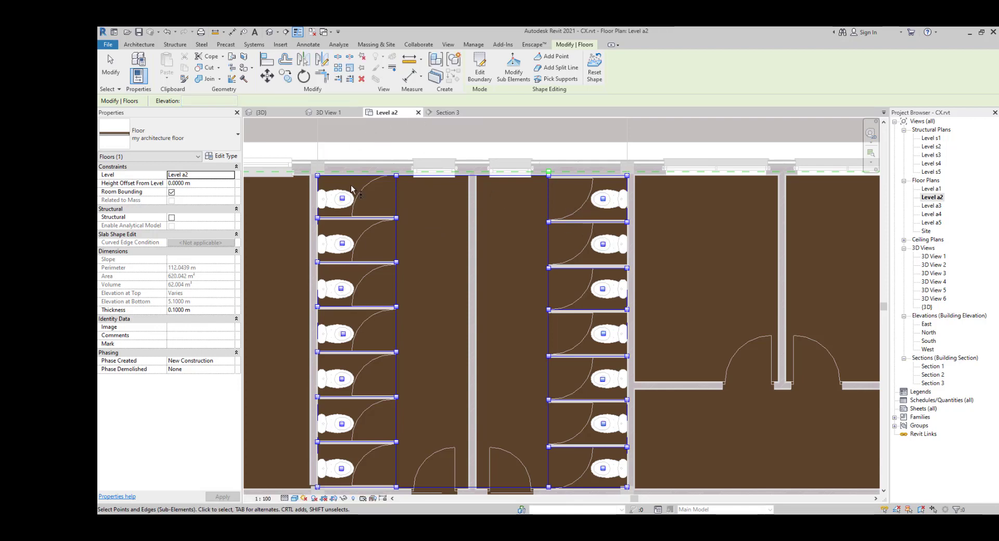
Step: Inspect the architecture floor's shape points up close in Section 3 and return to Level a2
click(444, 112)
scroll(515, 338, down, 3)
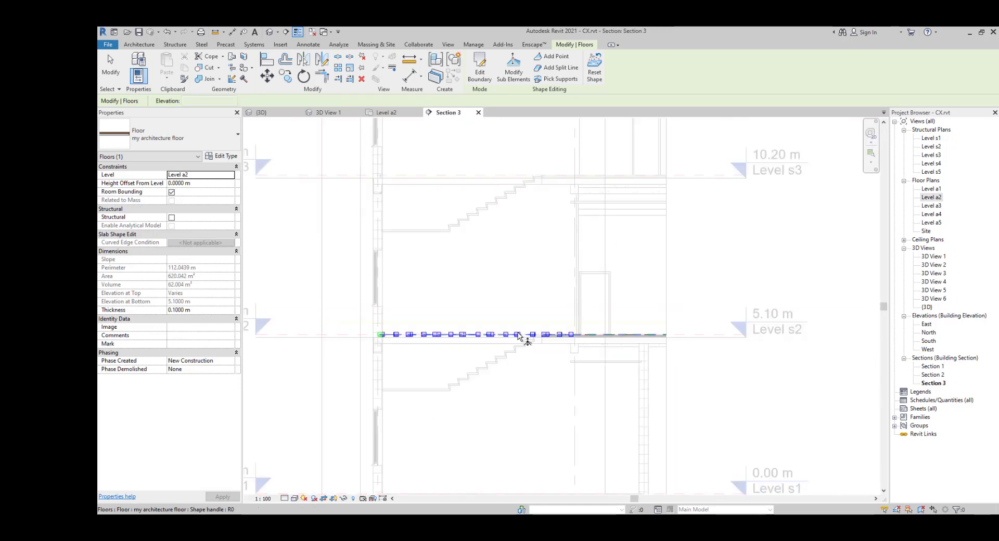
scroll(521, 338, up, 3)
scroll(519, 344, up, 4)
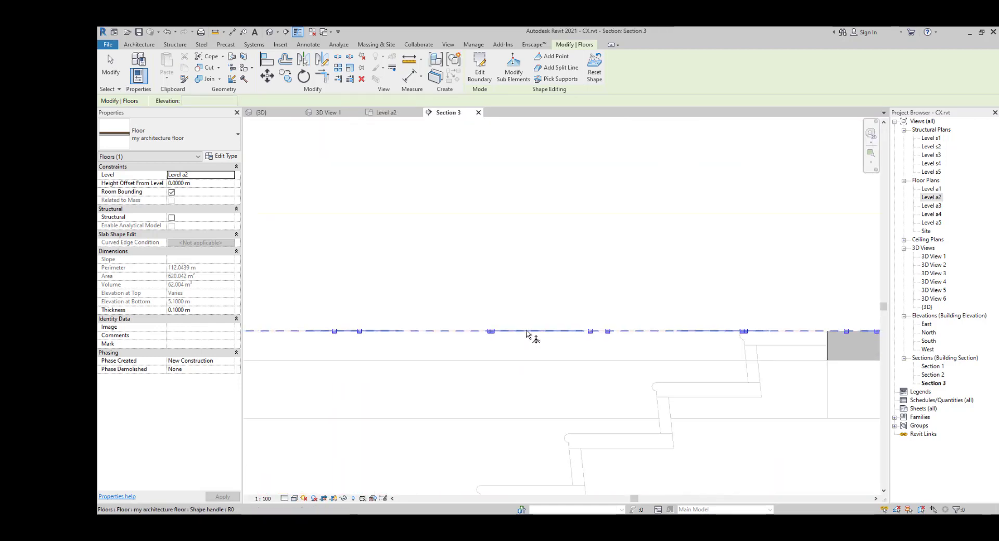
click(395, 112)
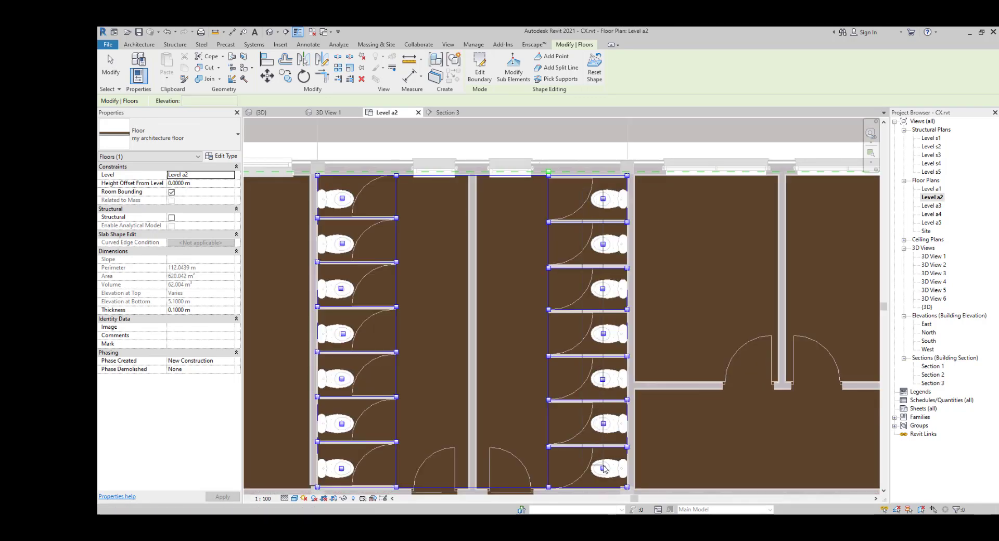
Step: Try to set all seven toilet points of the right cubicle row to elevation -0.02 m together
middle_drag(613, 481, 599, 406)
click(598, 406)
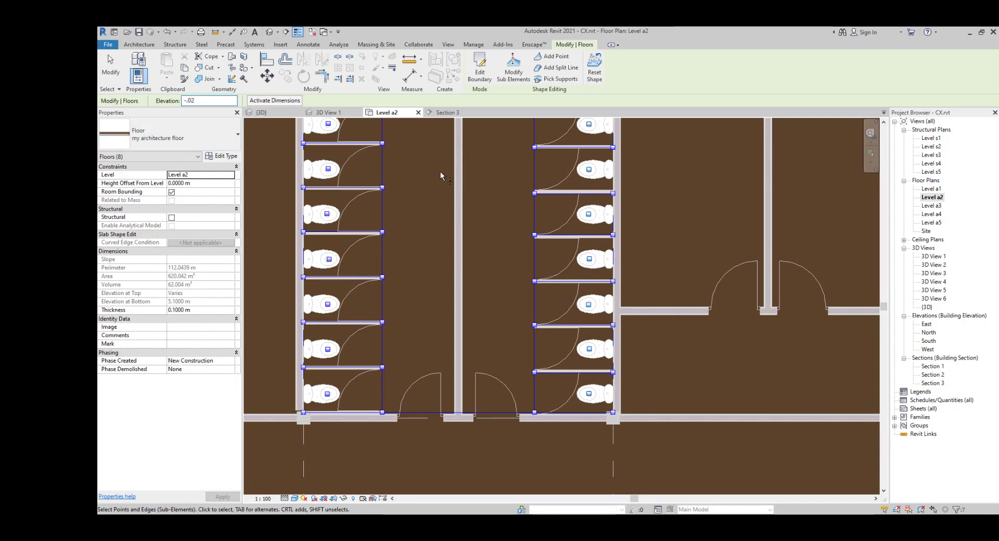
key(Return)
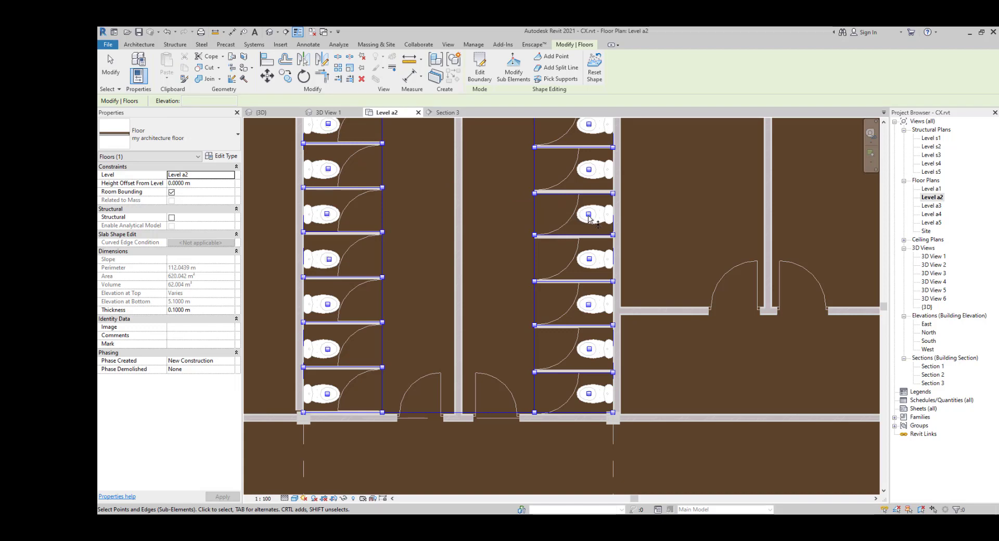
Step: Try to lower the elevation of the topmost right-row toilet point, and reselect all seven points of that row
scroll(579, 197, down, 2)
scroll(562, 241, up, 4)
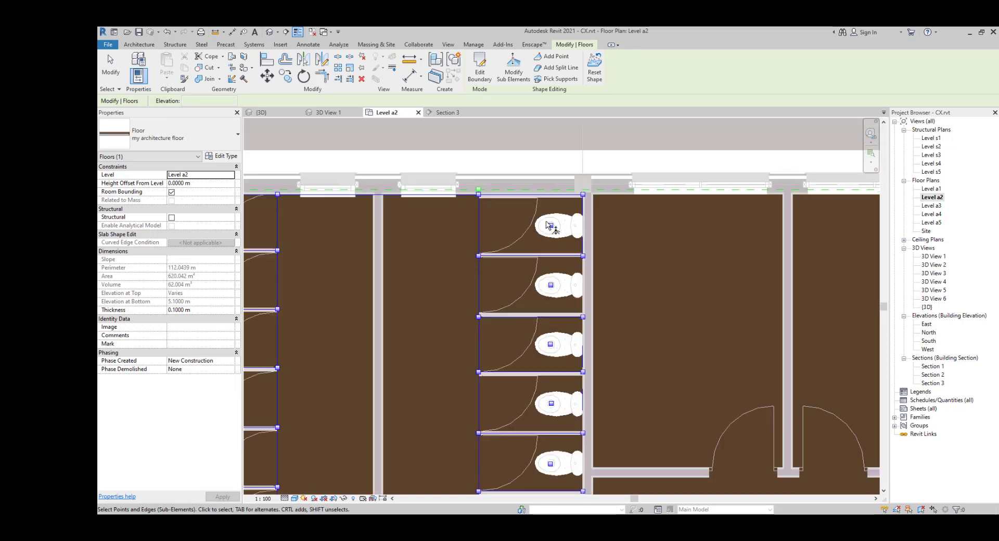
click(562, 242)
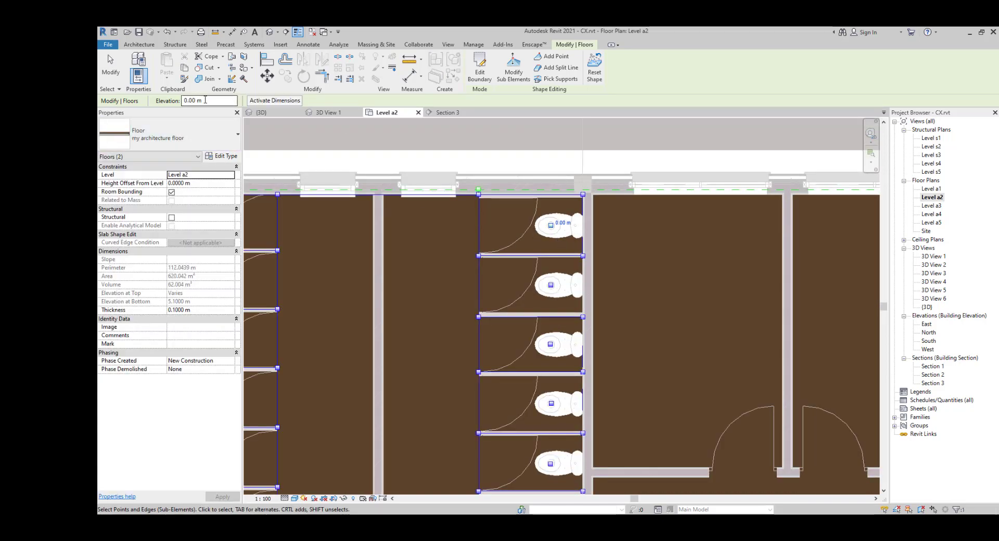
click(205, 100)
text(-0)
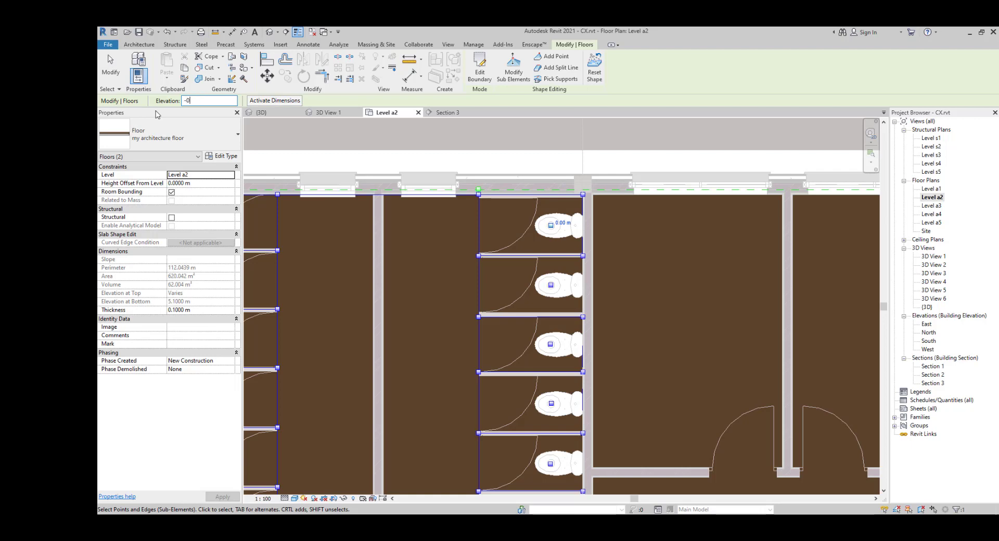
text(2)
click(542, 250)
scroll(541, 284, down, 2)
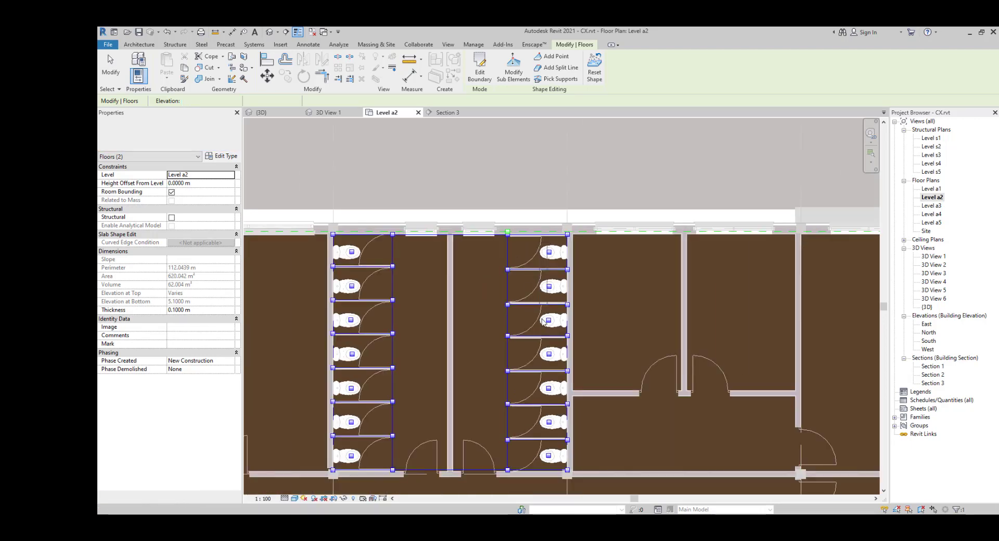
middle_drag(537, 330, 521, 243)
drag(525, 156, 539, 375)
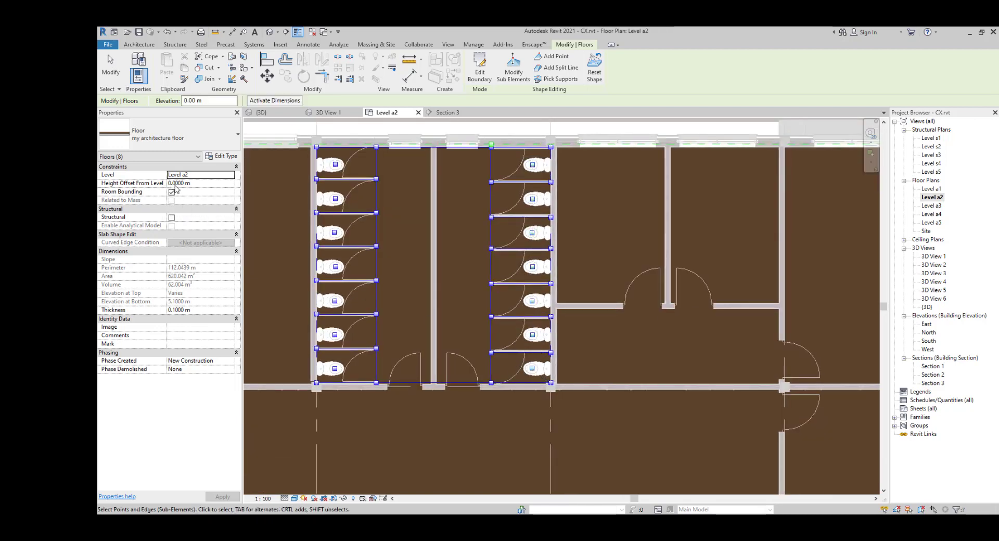
Step: Set the floor point at the topmost toilet of the right row to elevation -0.02 m
scroll(522, 205, up, 6)
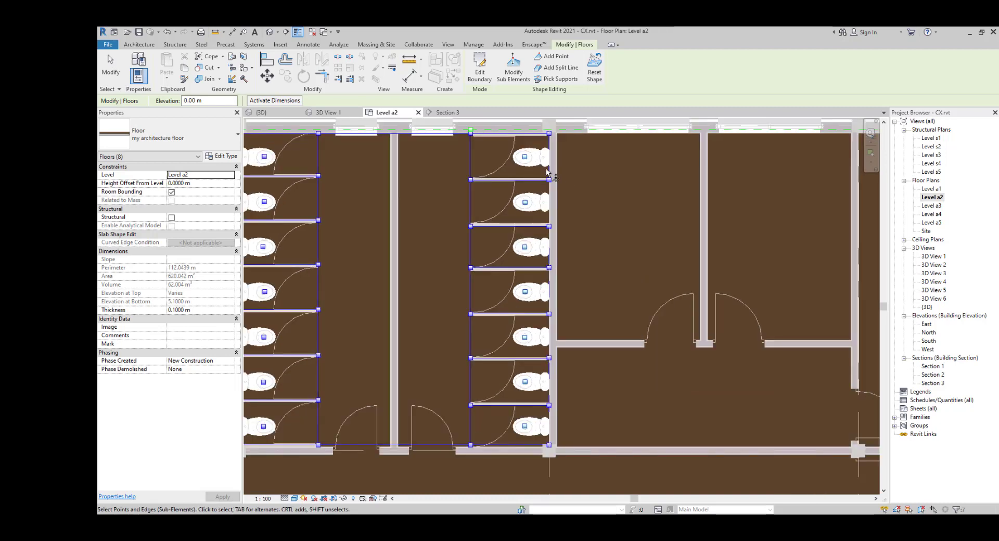
middle_drag(498, 208, 524, 212)
click(501, 199)
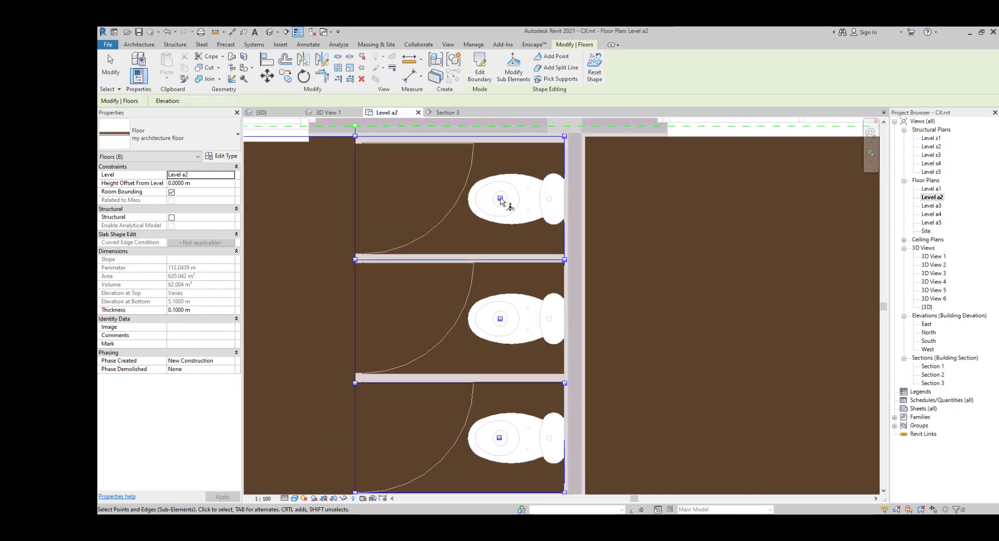
click(500, 198)
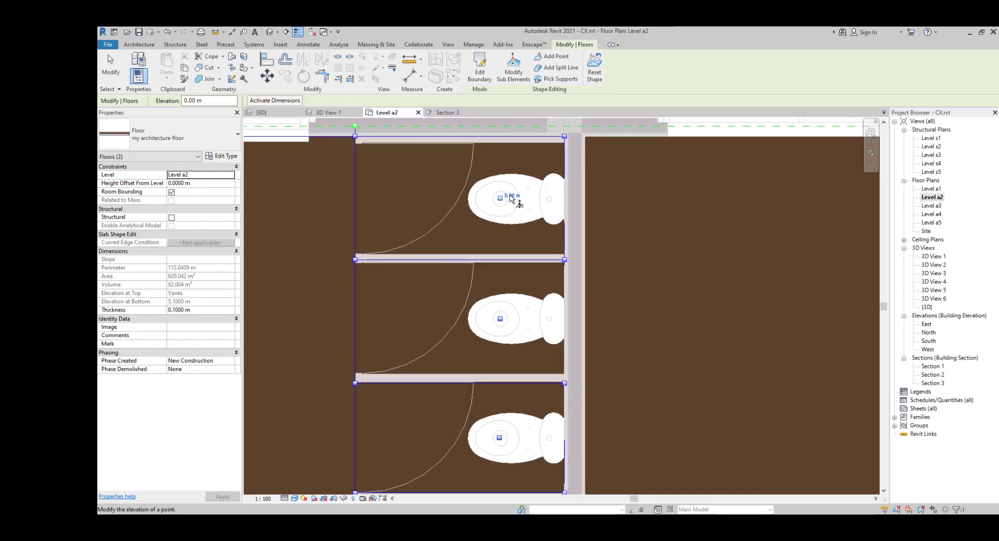
click(509, 194)
key(BackSpace)
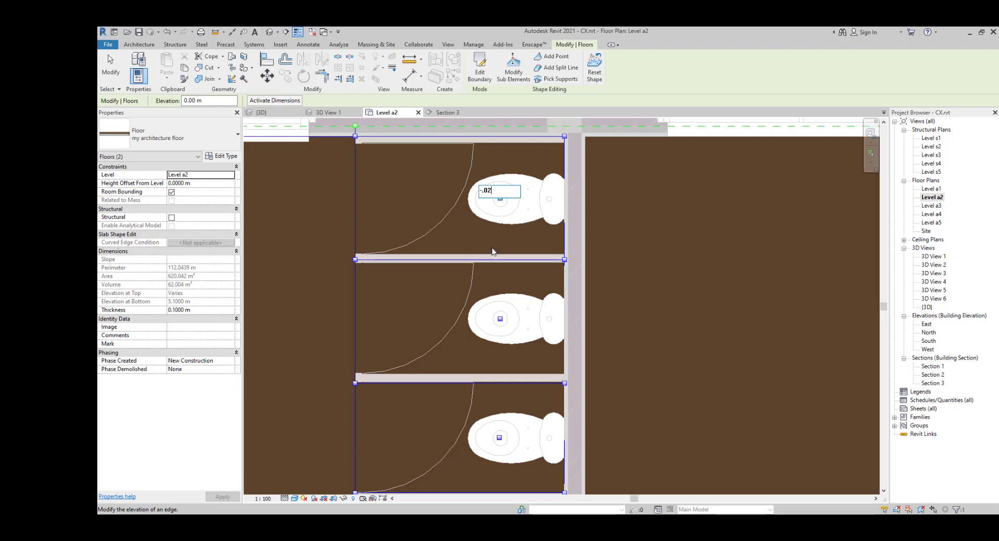
key(Return)
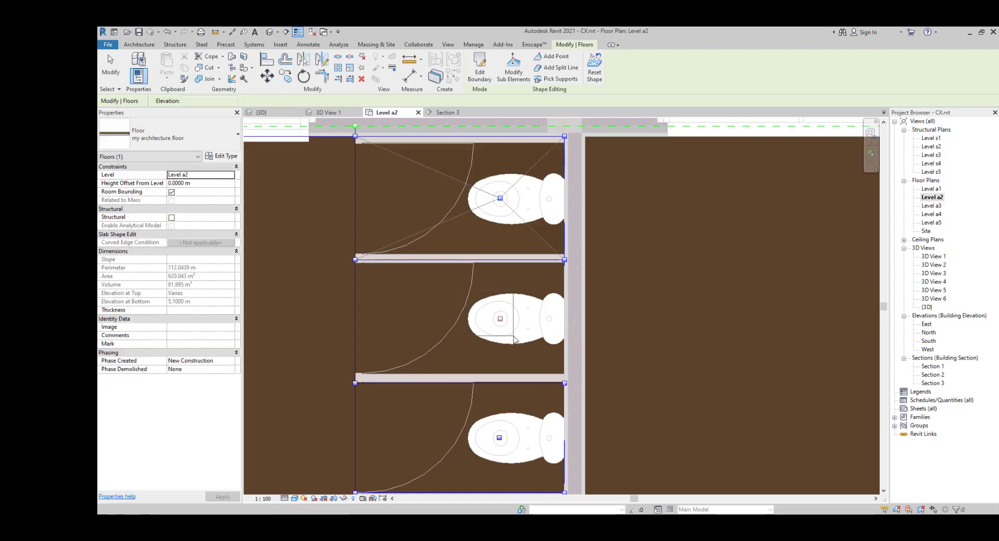
Step: Try to set the second right-row toilet point's elevation to -02 and cancel the edit
click(513, 315)
click(513, 316)
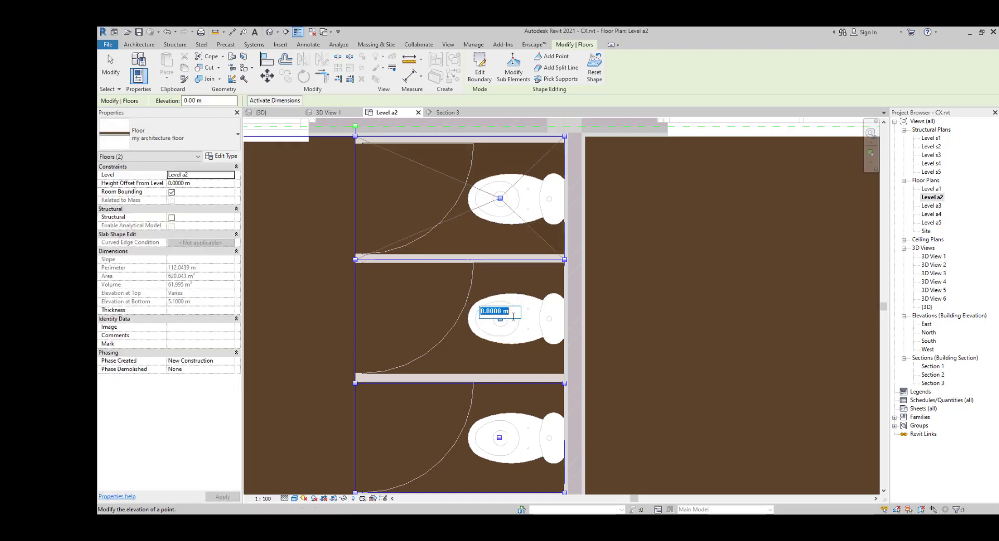
text(-02)
middle_drag(444, 376, 473, 281)
key(Return)
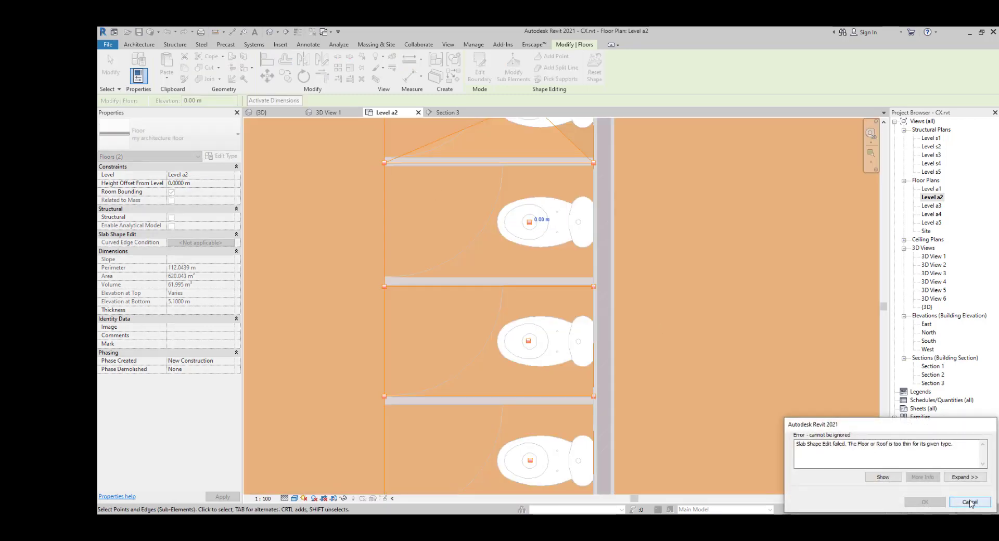
click(970, 502)
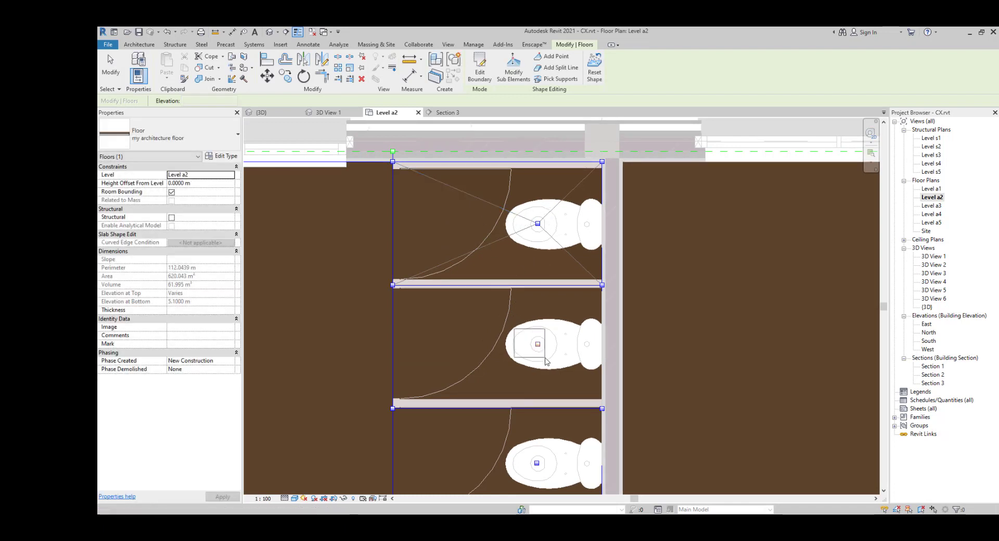
Step: Set the floor point at the second toilet from the top of the right row to elevation -0.02 m
click(537, 343)
click(535, 336)
text(-)
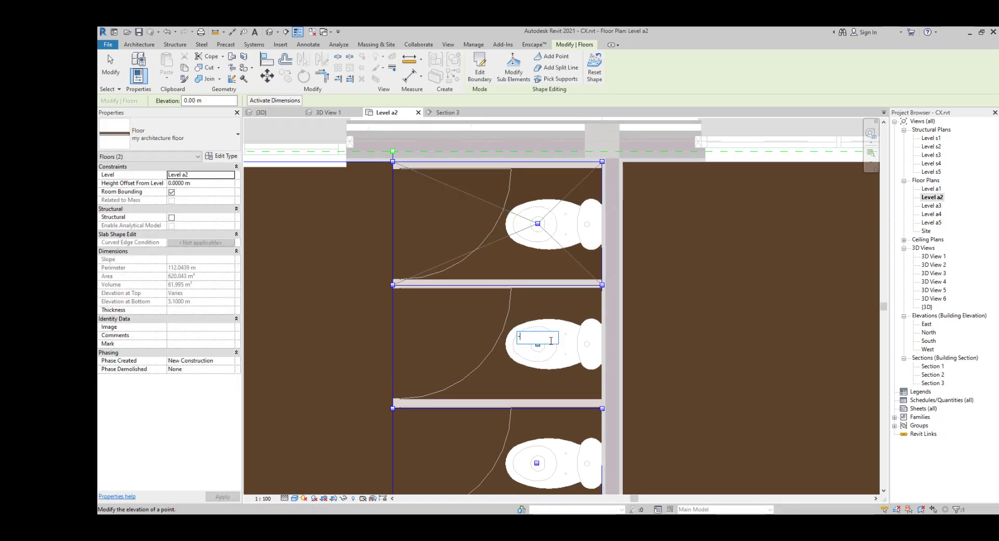
text(.02)
key(Return)
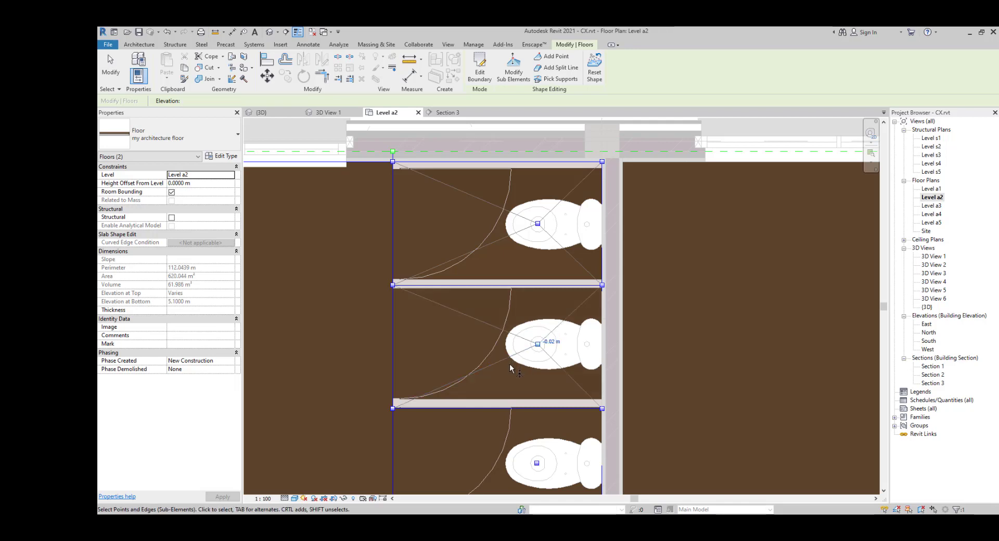
Step: Set the floor point at the third toilet from the top of the right row to elevation -0.02 m
scroll(510, 364, down, 1)
click(537, 331)
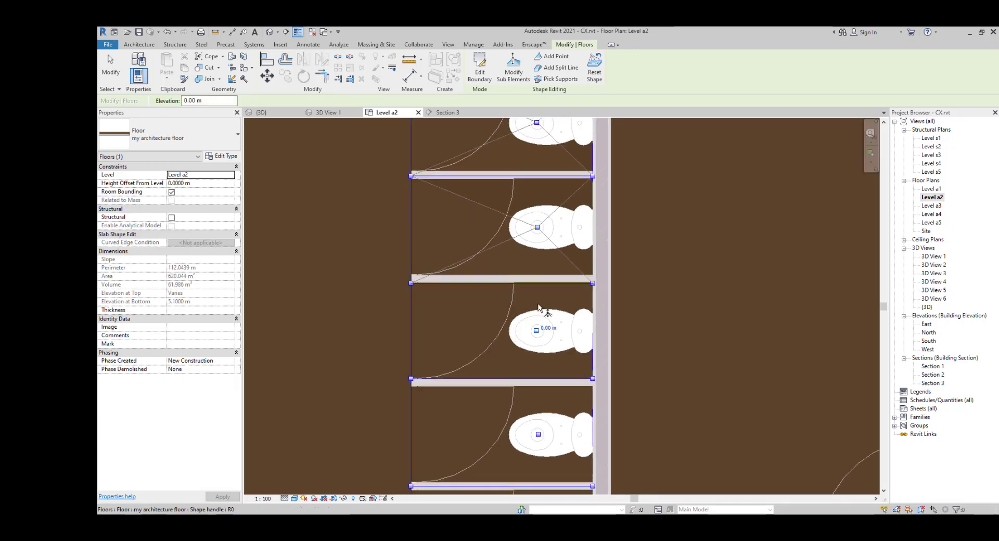
click(545, 326)
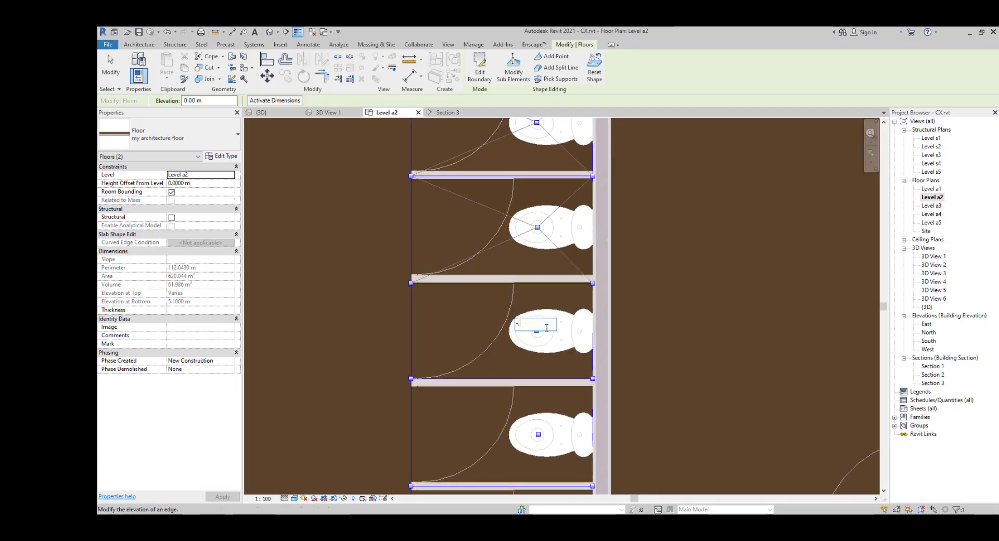
scroll(523, 312, down, 2)
key(Return)
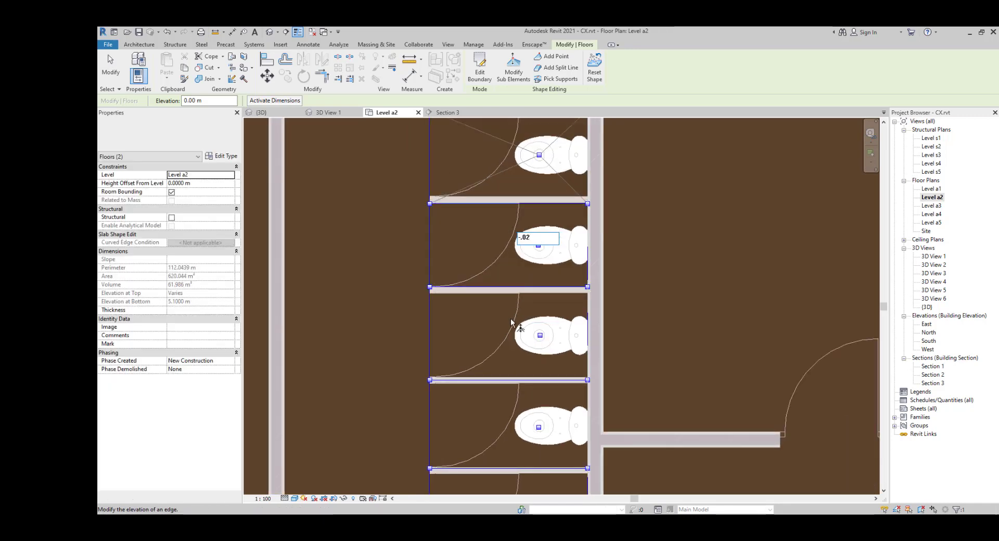
Step: Set the floor point at the fourth toilet from the top of the right row to elevation -0.02 m
click(539, 336)
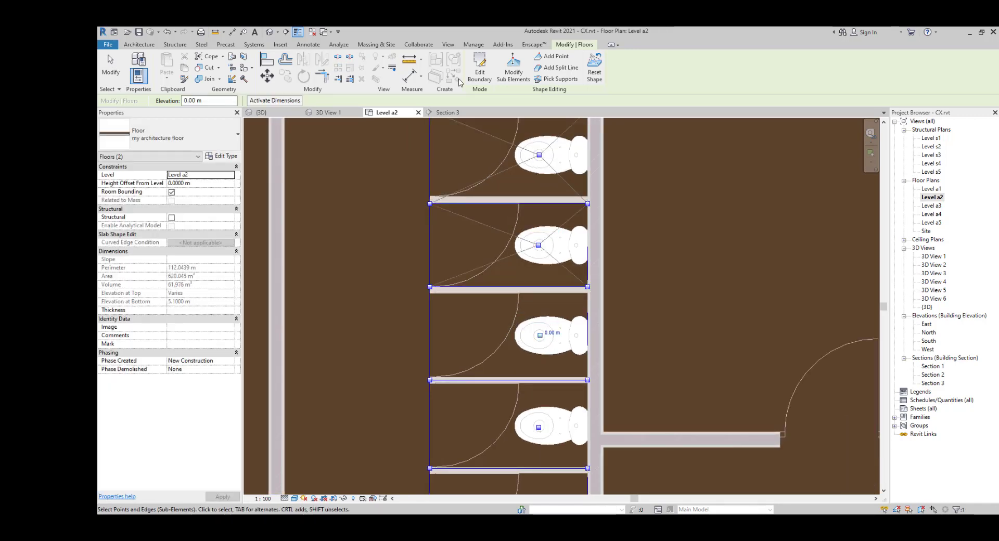
click(547, 331)
key(BackSpace)
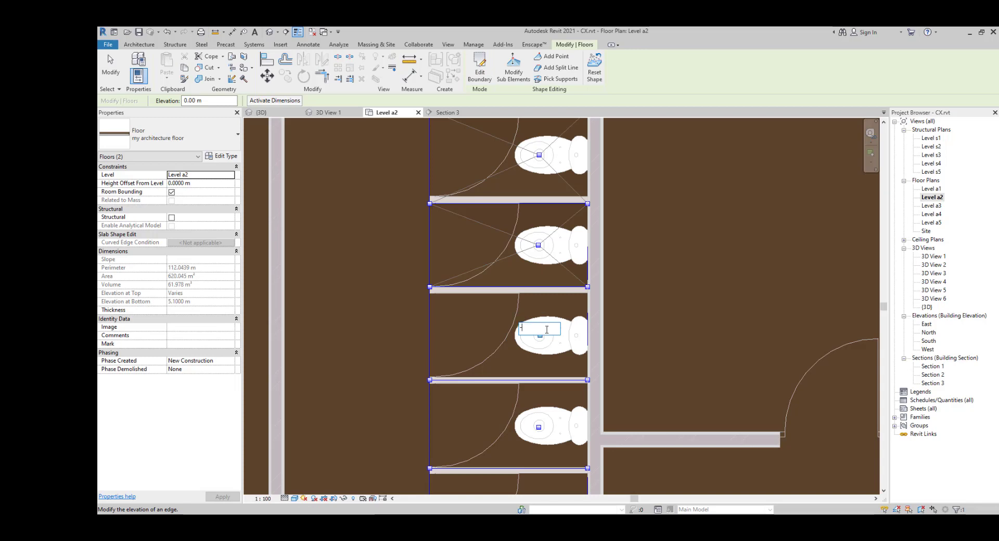
text(-.02)
key(Return)
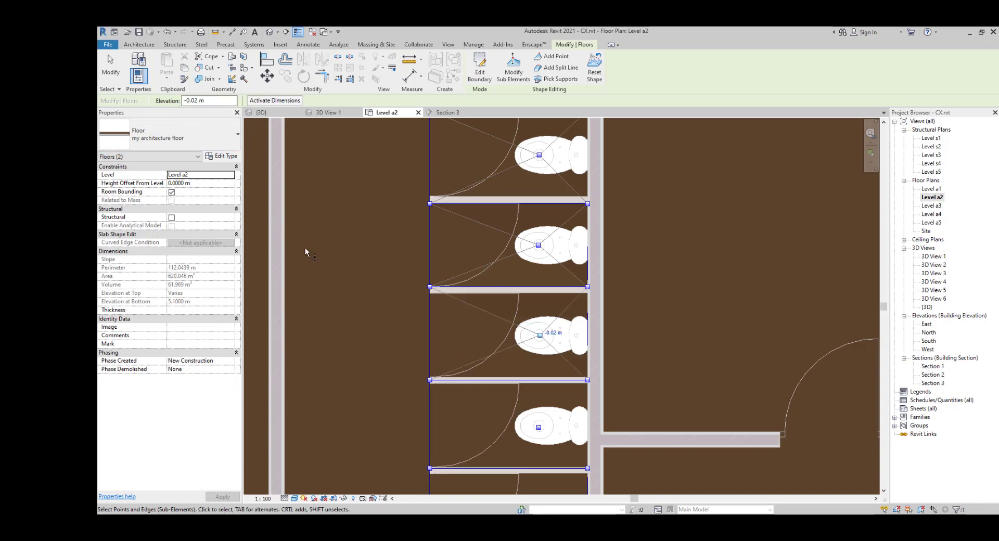
Step: Try to set the fifth and sixth toilet points of the right row to elevation -0.02 m together
scroll(474, 339, down, 1)
middle_drag(473, 338, 504, 194)
drag(537, 256, 568, 385)
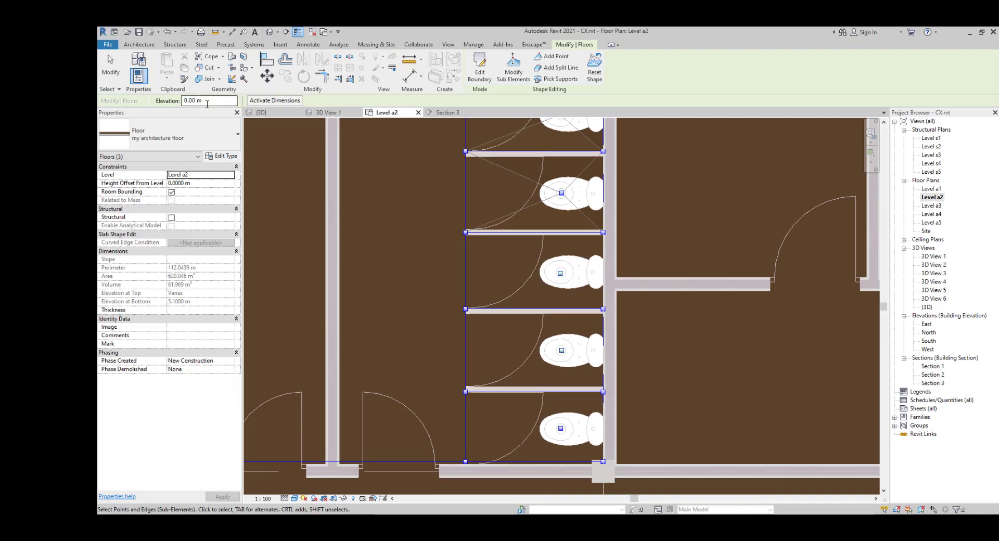
double_click(193, 100)
text(-.02)
click(510, 267)
Step: Set the fifth and sixth toilet points of the right row to elevation -0.02 m one at a time
drag(543, 263, 576, 287)
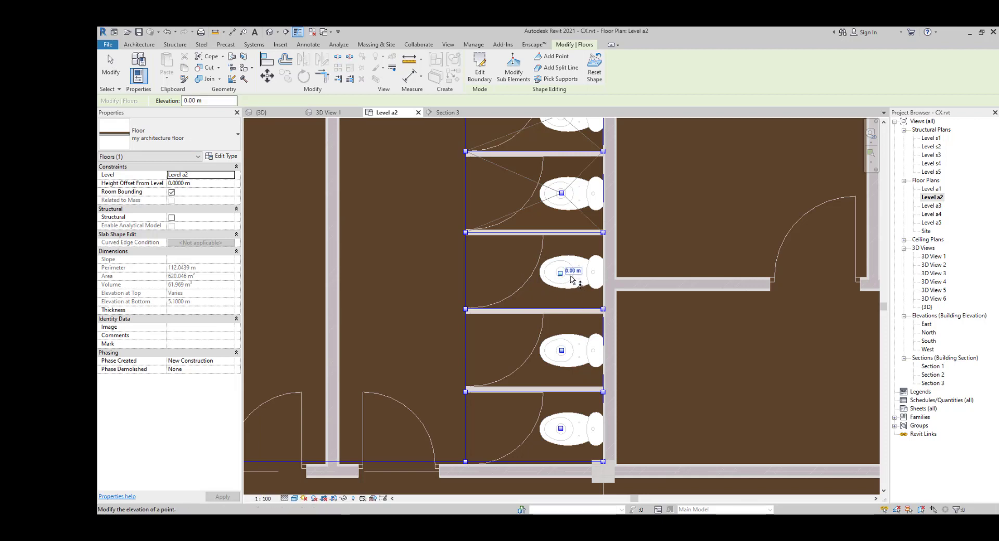
click(572, 270)
text(-)
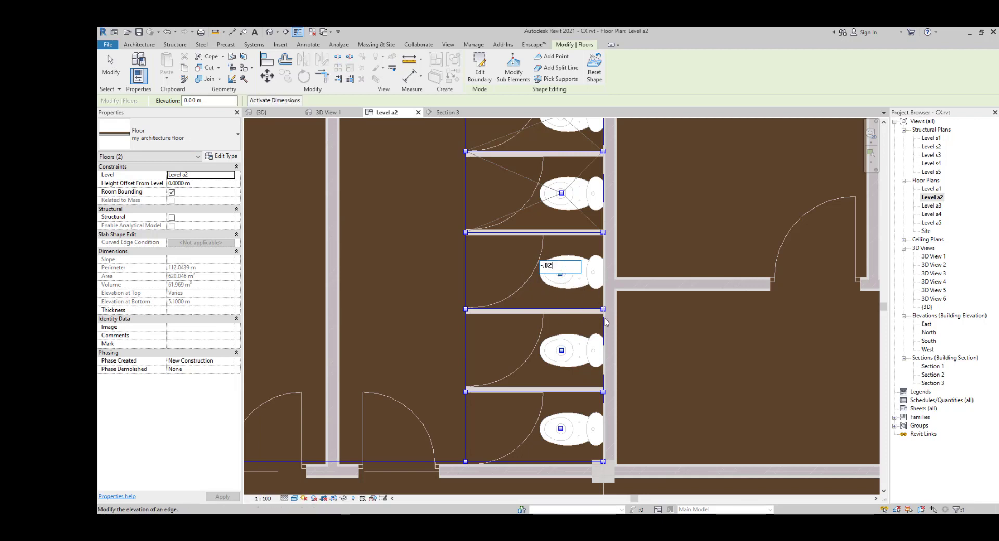
text(.02)
key(Return)
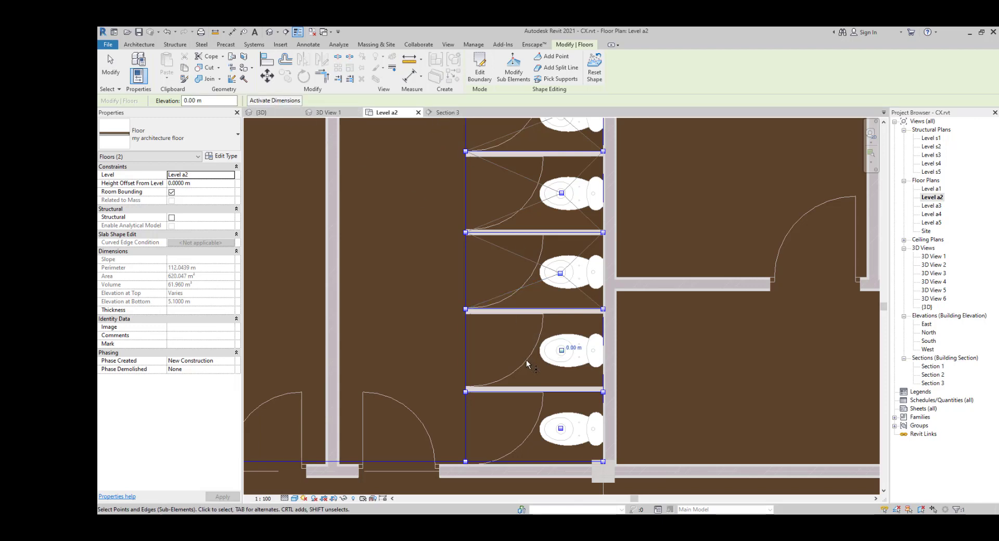
click(575, 347)
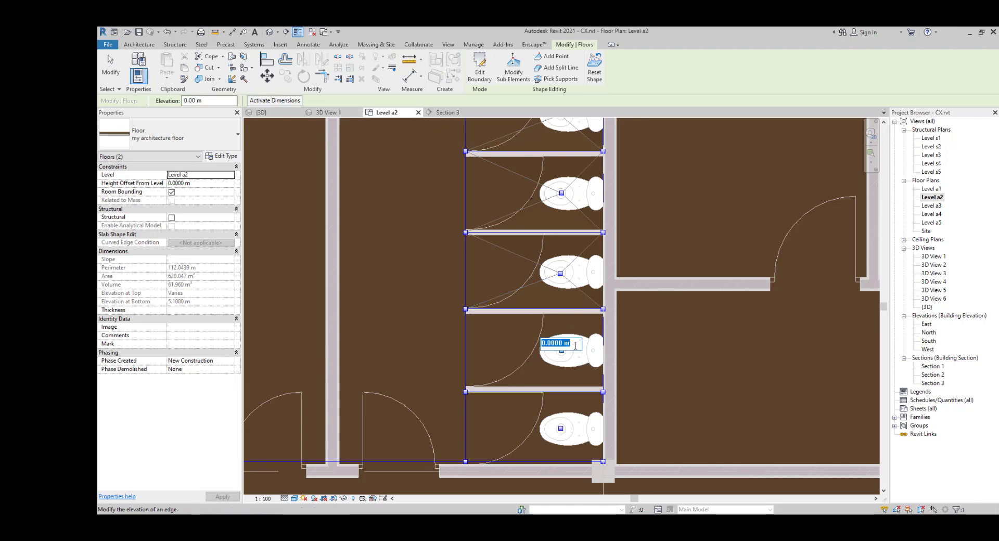
text(-.02)
key(Return)
Step: Set the floor point at the lowest toilet of the right row to elevation -0.02 m
click(560, 428)
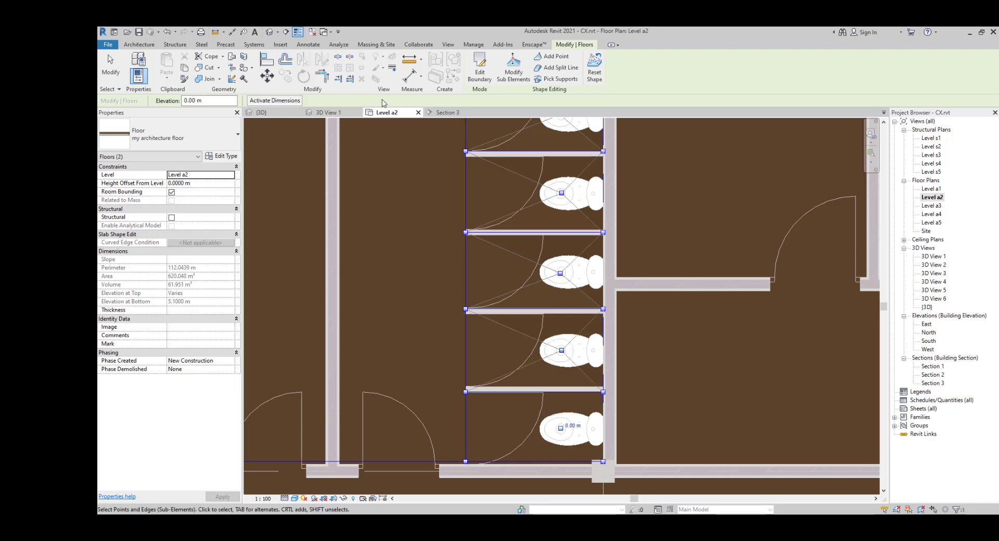
click(572, 426)
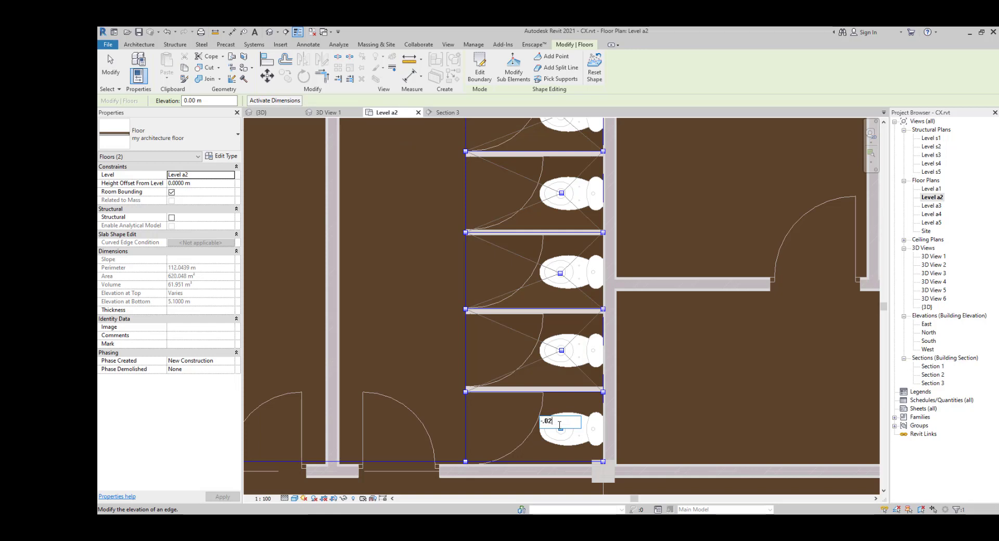
click(515, 425)
Step: Set the floor point at each toilet in the left row to elevation -0.02 m, starting with the uppermost cubicle
scroll(489, 304, down, 3)
middle_drag(467, 298, 617, 393)
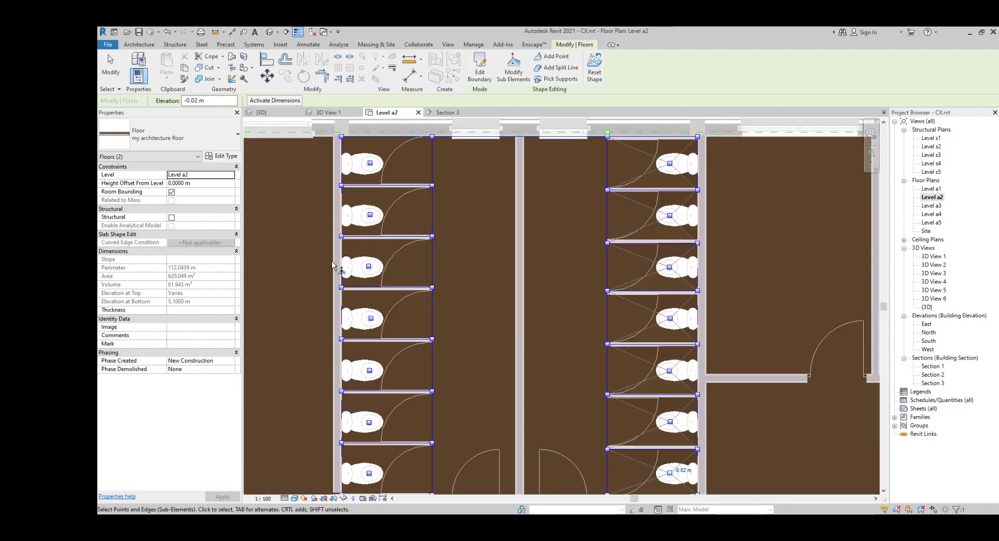
middle_drag(333, 265, 378, 267)
scroll(378, 267, up, 2)
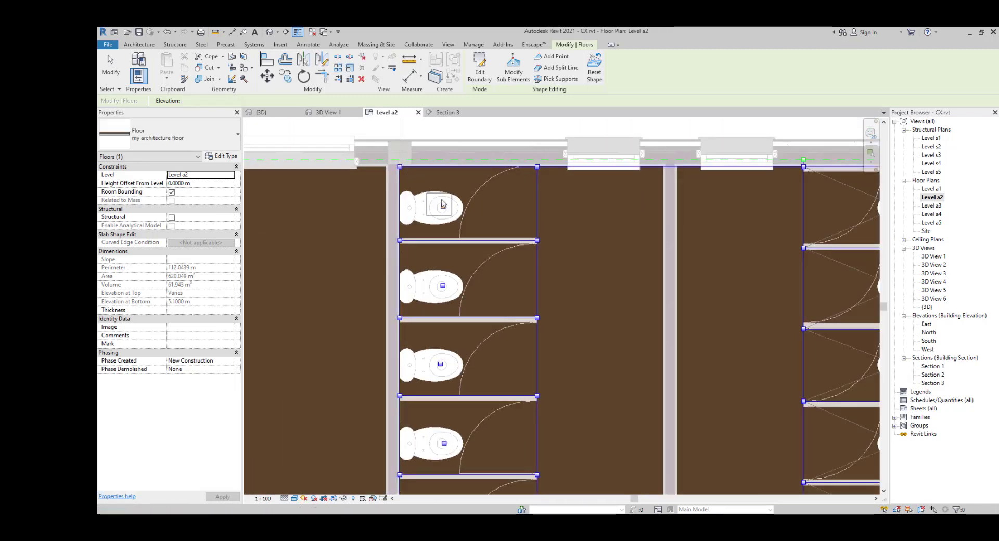
click(442, 201)
click(454, 209)
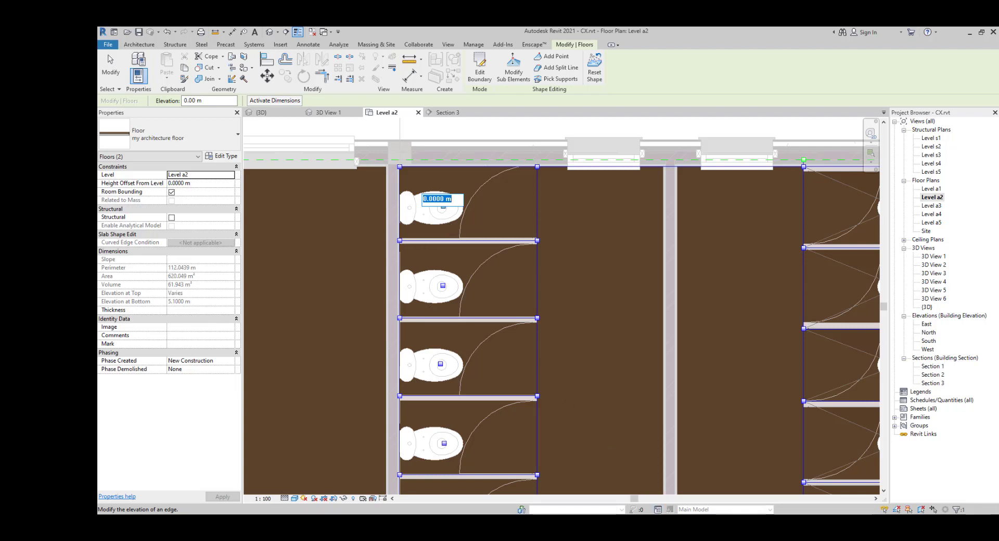
click(656, 524)
click(952, 484)
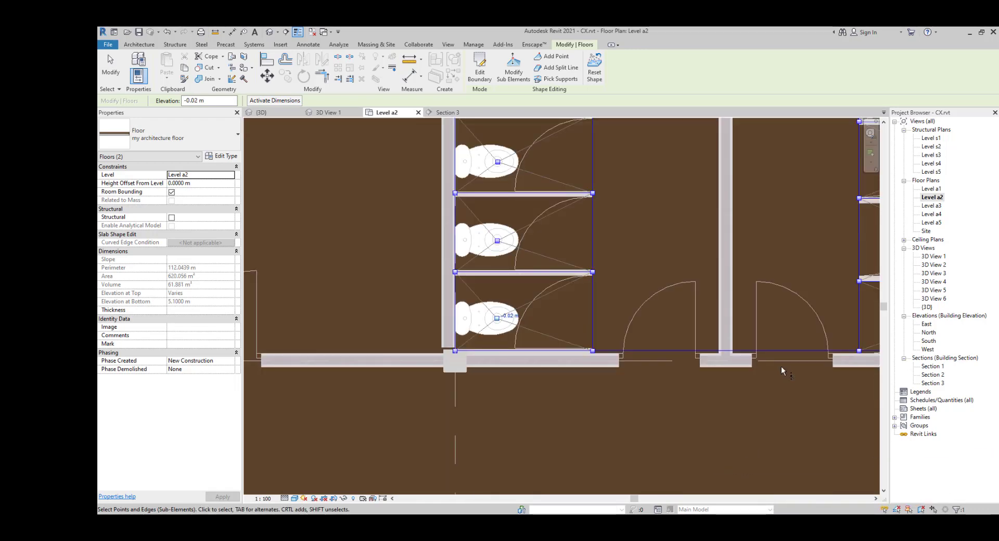
scroll(671, 269, down, 2)
middle_drag(666, 267, 565, 412)
middle_drag(491, 191, 468, 303)
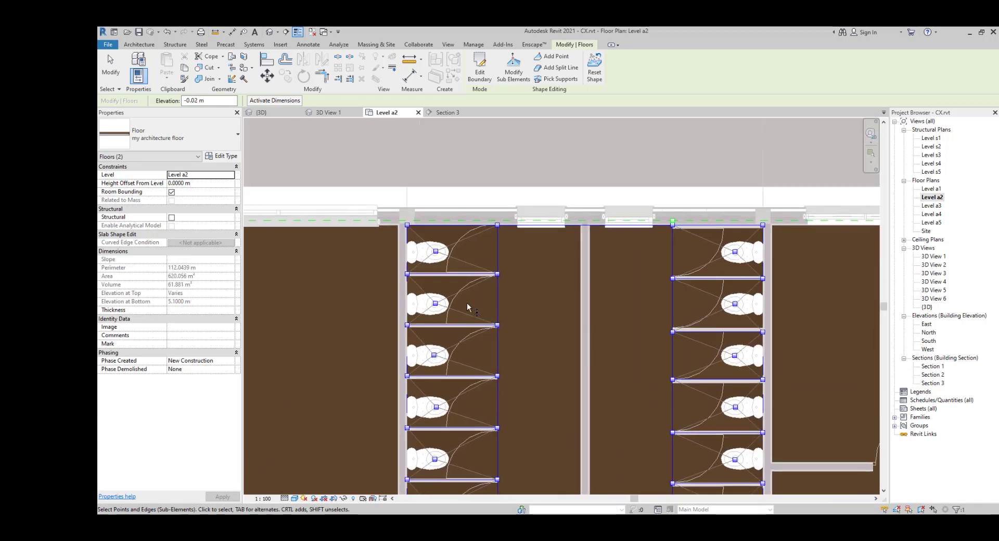
middle_drag(535, 343, 515, 255)
scroll(483, 261, down, 1)
middle_drag(576, 334, 660, 340)
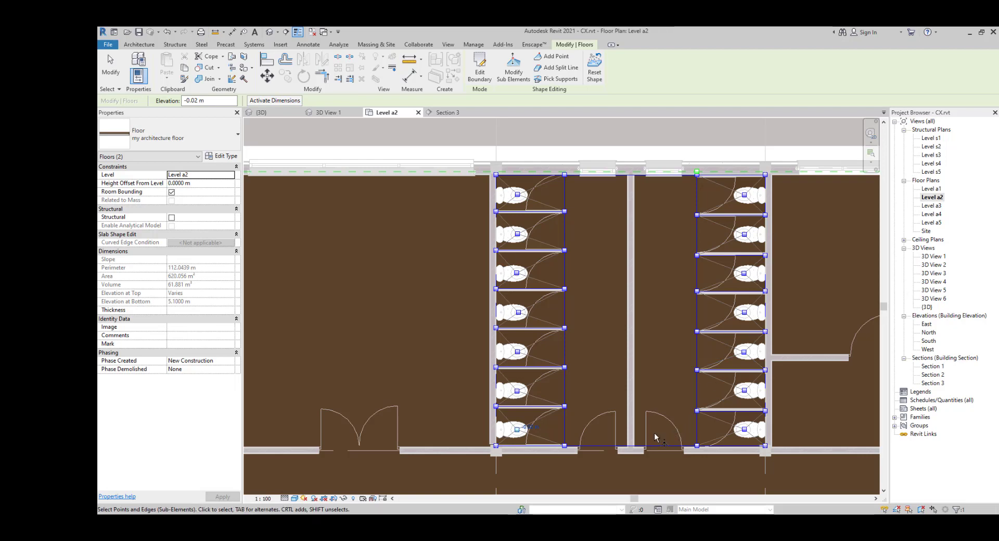
Step: Set the Section 3 view to Fine detail level and Shaded visual style to show the sloped floor
click(445, 113)
scroll(655, 343, up, 2)
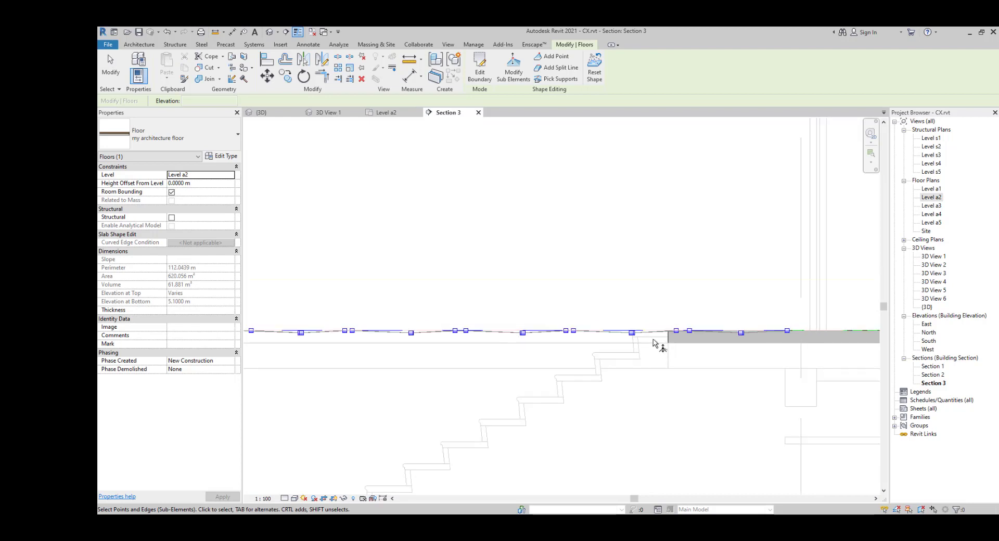
scroll(654, 343, up, 2)
click(284, 499)
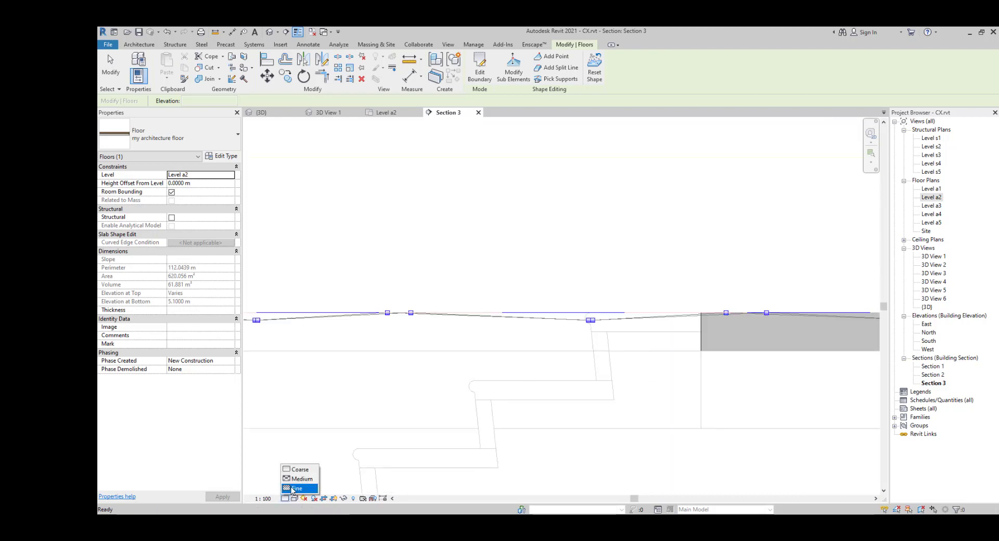
click(296, 488)
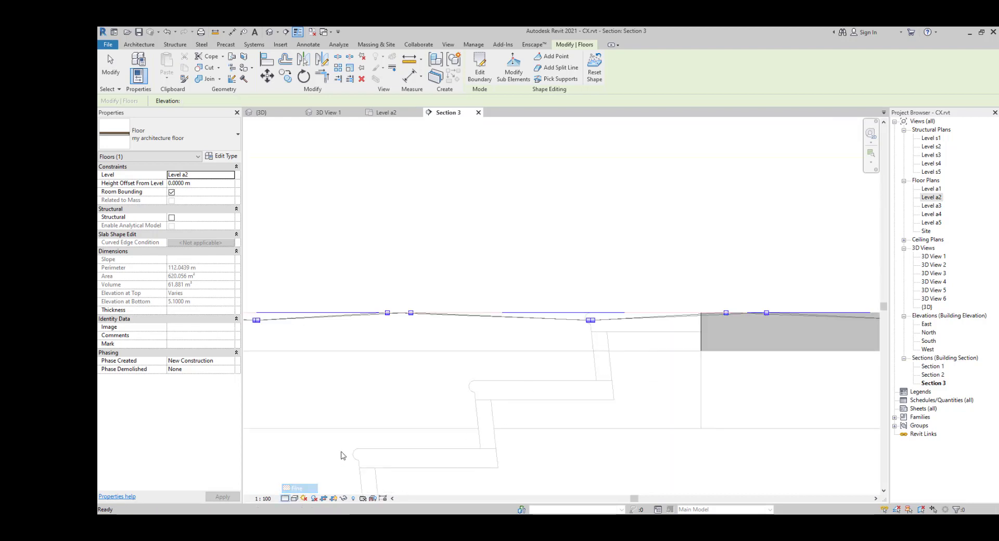
click(296, 498)
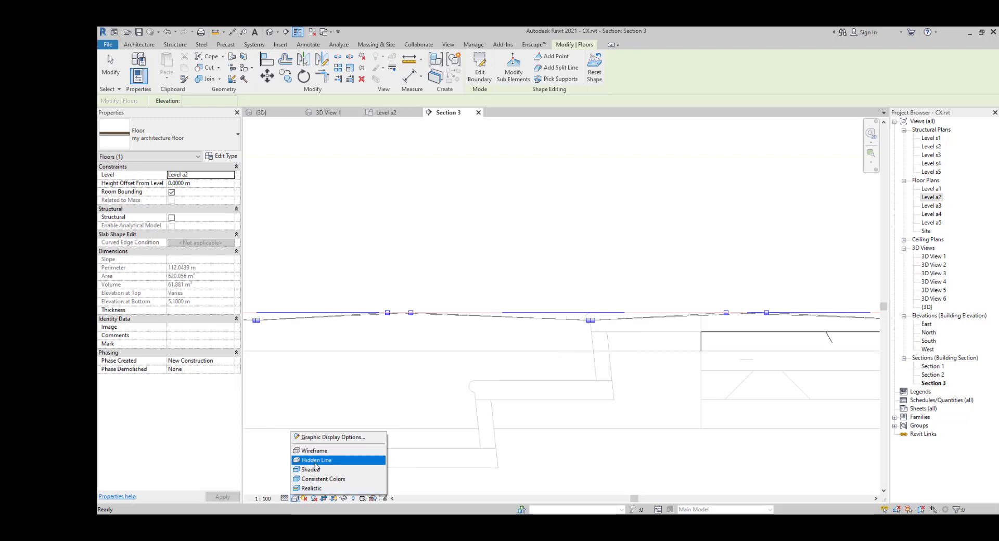
click(312, 469)
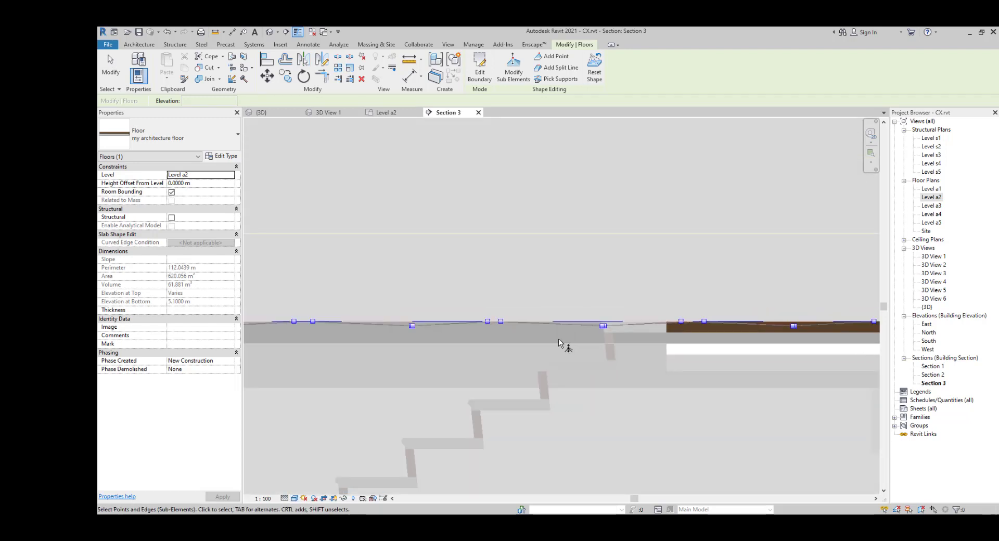
scroll(559, 341, down, 4)
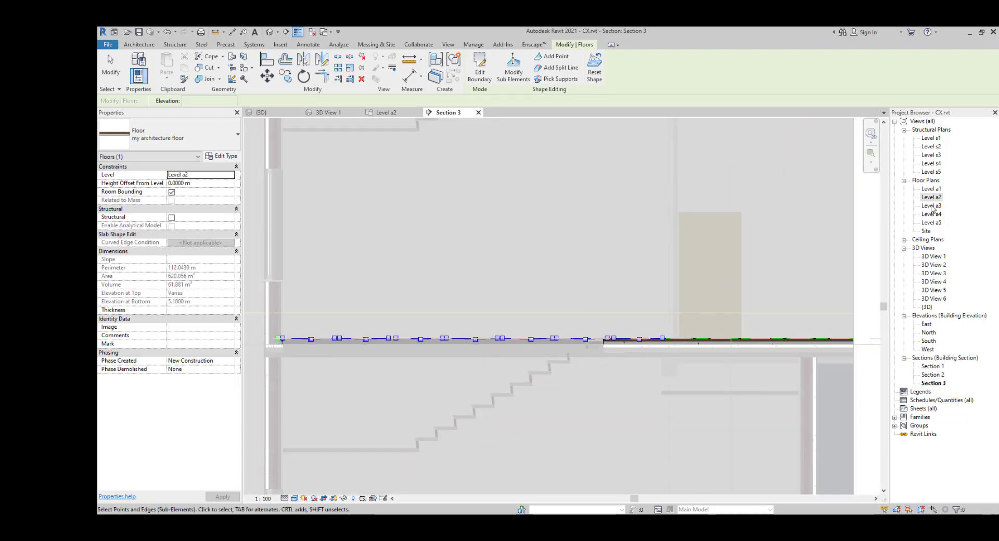
Step: Create a vertical building section through the right toilet row on the Level a2 plan and open its view
double_click(931, 197)
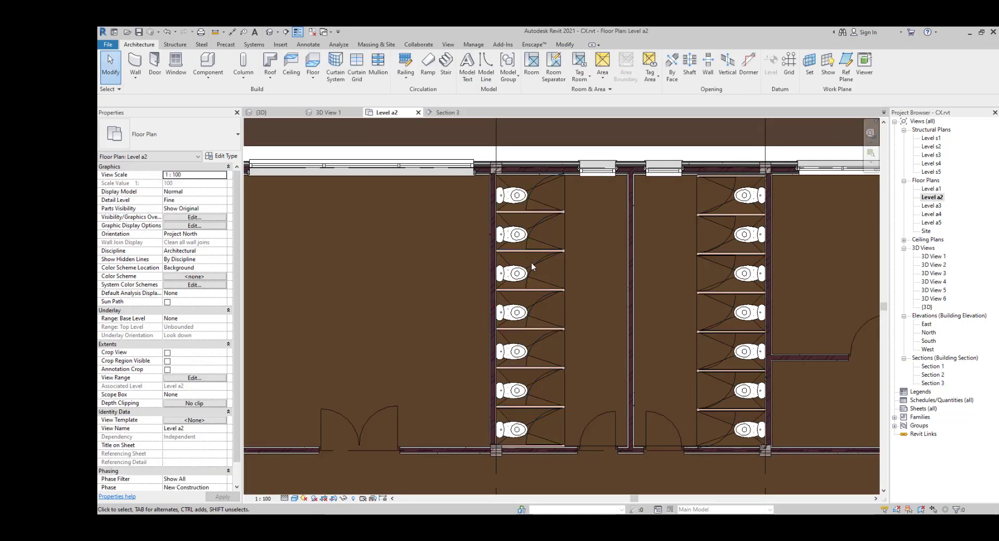
click(286, 31)
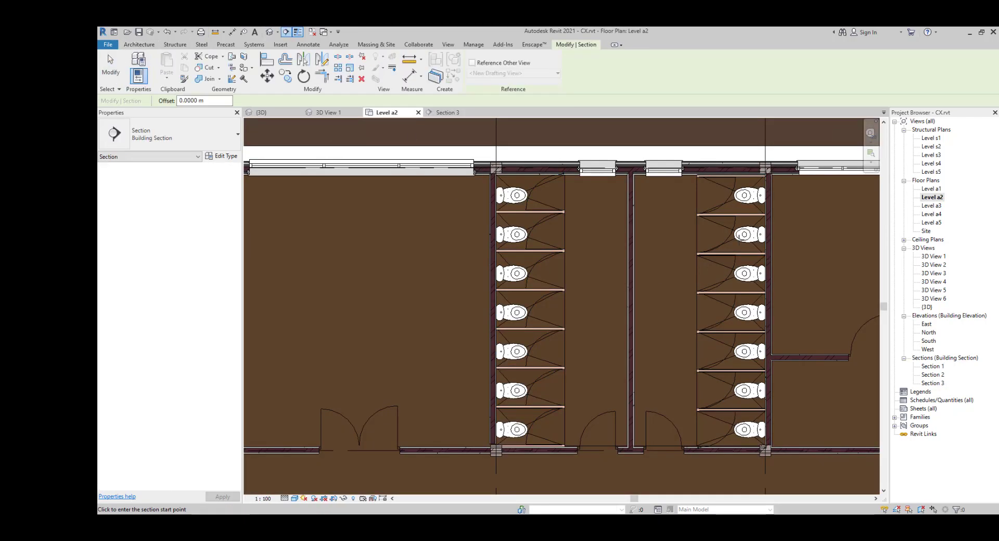
click(722, 149)
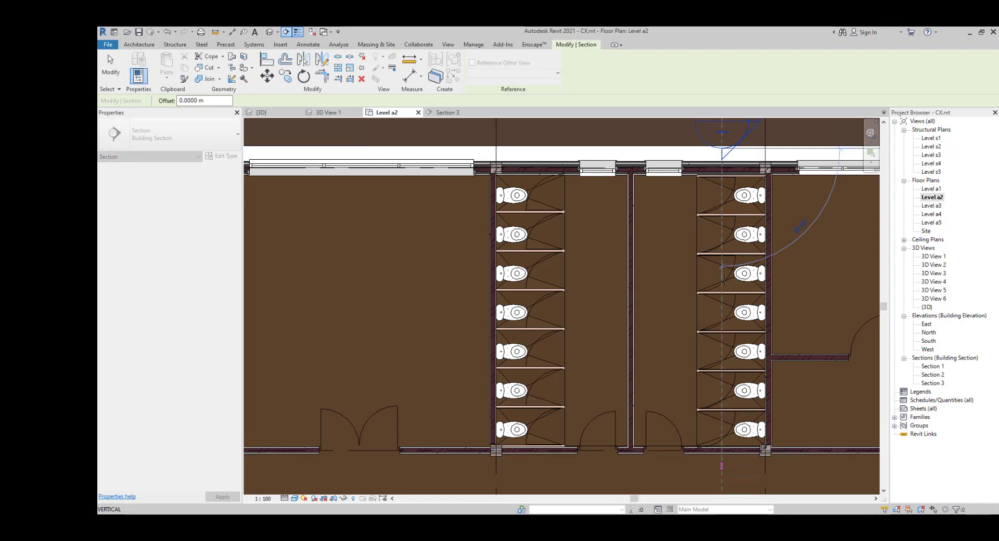
click(721, 459)
middle_drag(754, 122, 712, 246)
key(Escape)
key(Escape)
double_click(712, 245)
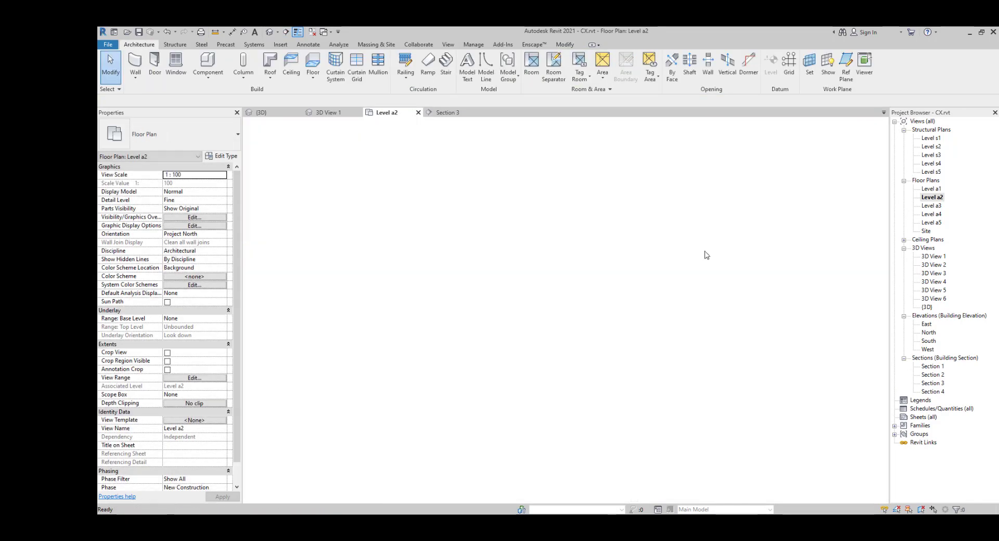
scroll(580, 361, up, 8)
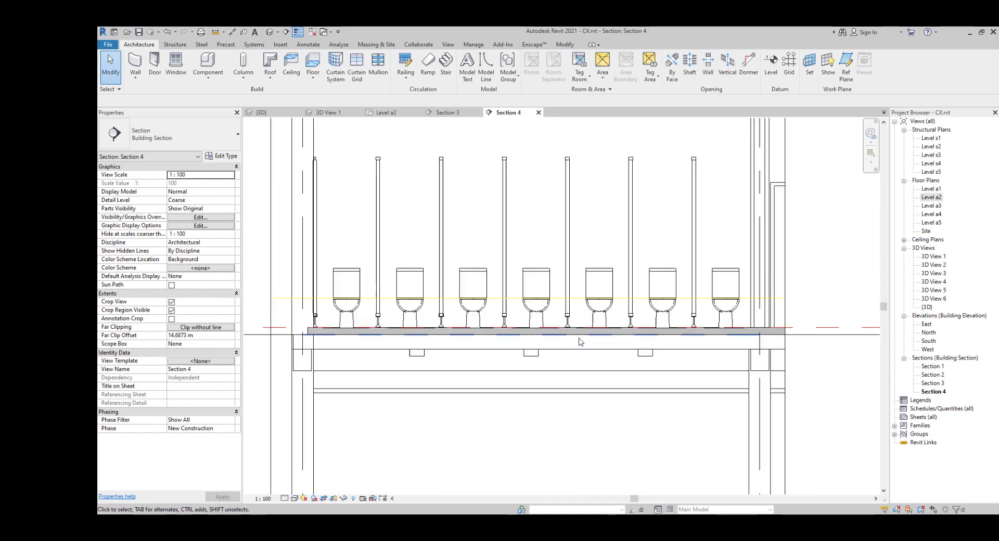
Step: Set the Section 4 view to Fine detail level and Shaded visual style
click(284, 498)
click(296, 490)
click(294, 498)
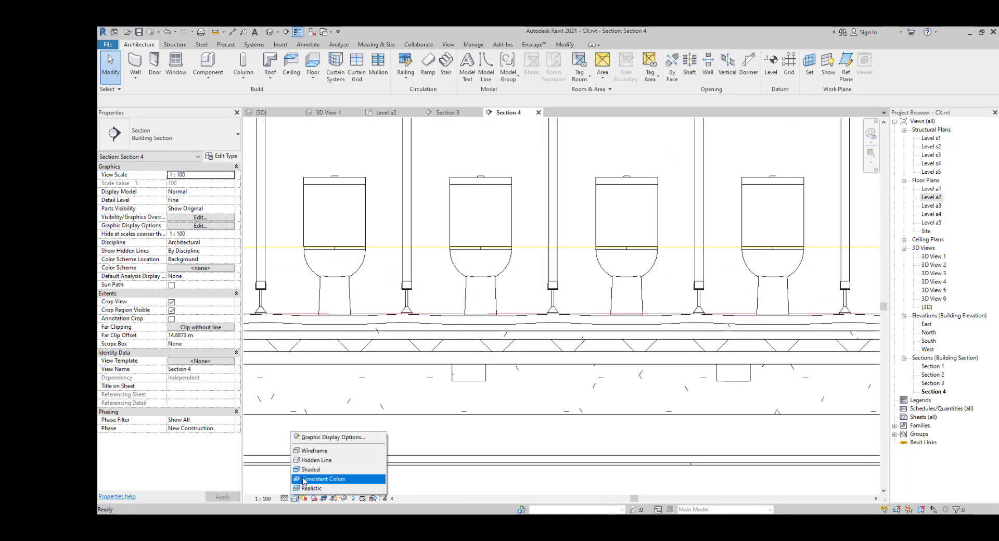
click(308, 473)
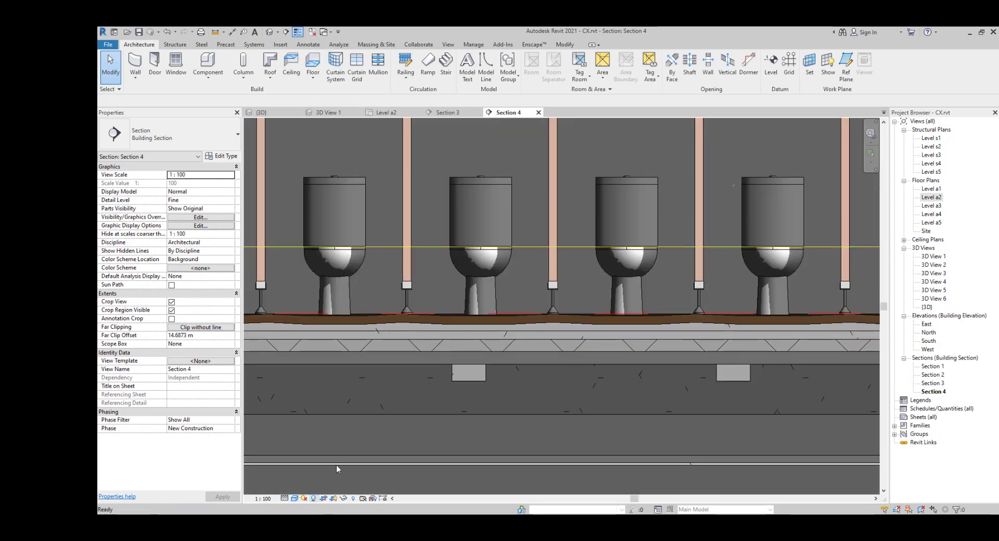
Step: Examine the slope of the top floor layer beneath the toilets and cubicle partitions along Section 4
middle_drag(604, 327, 334, 369)
scroll(660, 367, up, 3)
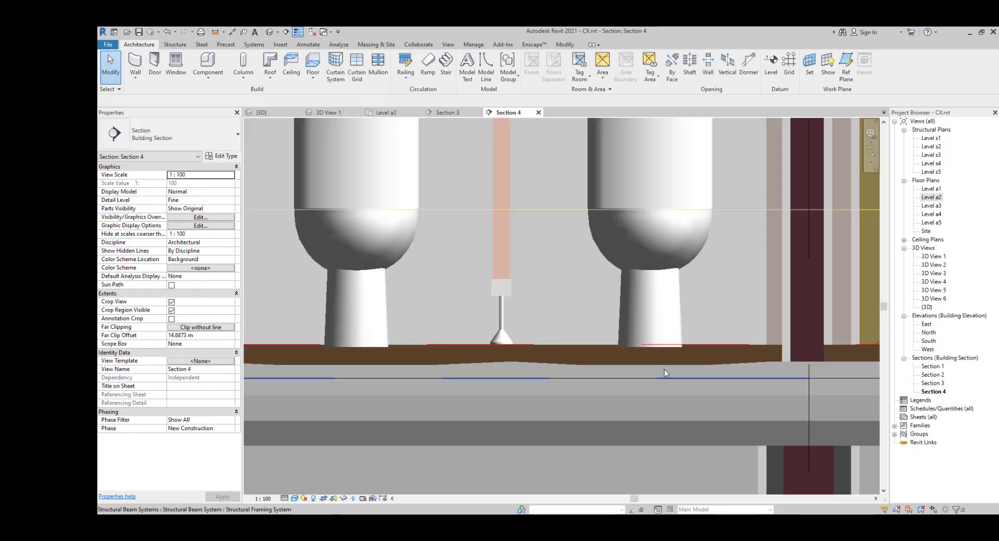
scroll(704, 360, up, 2)
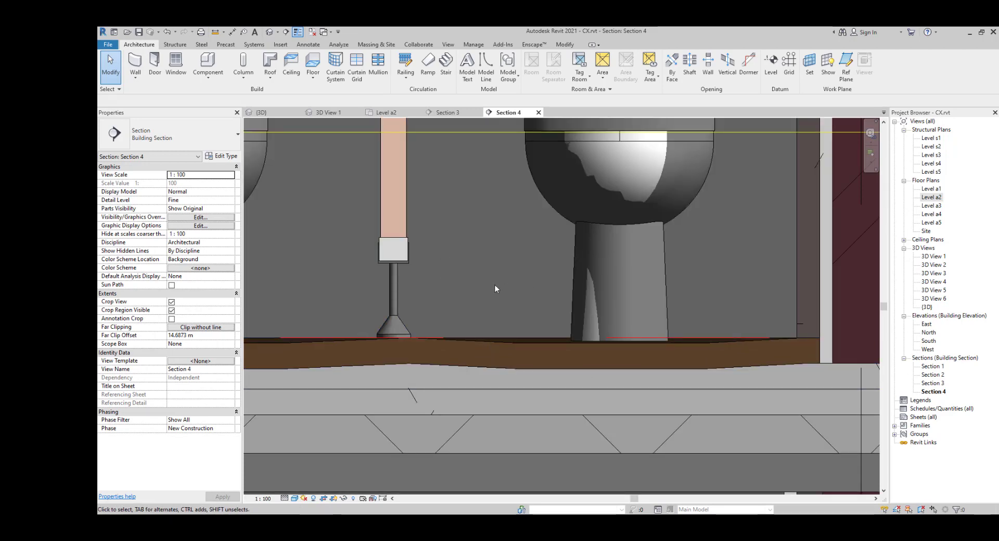
scroll(461, 283, down, 2)
middle_drag(461, 283, 658, 265)
scroll(468, 309, down, 1)
middle_drag(468, 310, 682, 309)
scroll(364, 376, down, 1)
middle_drag(390, 392, 669, 370)
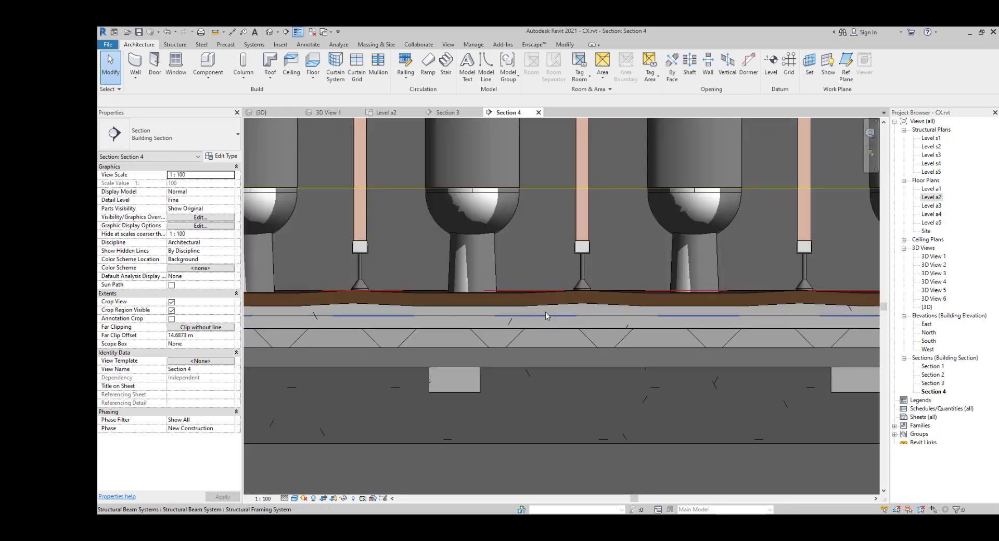
scroll(545, 311, down, 1)
mouse_move(545, 311)
middle_down()
mouse_move(586, 429)
mouse_move(626, 393)
middle_up()
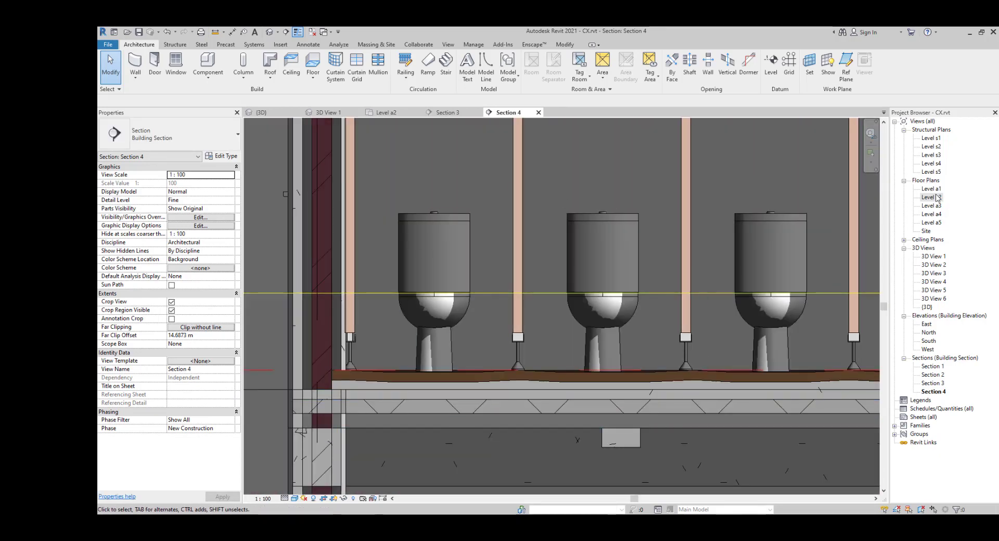
scroll(658, 365, down, 2)
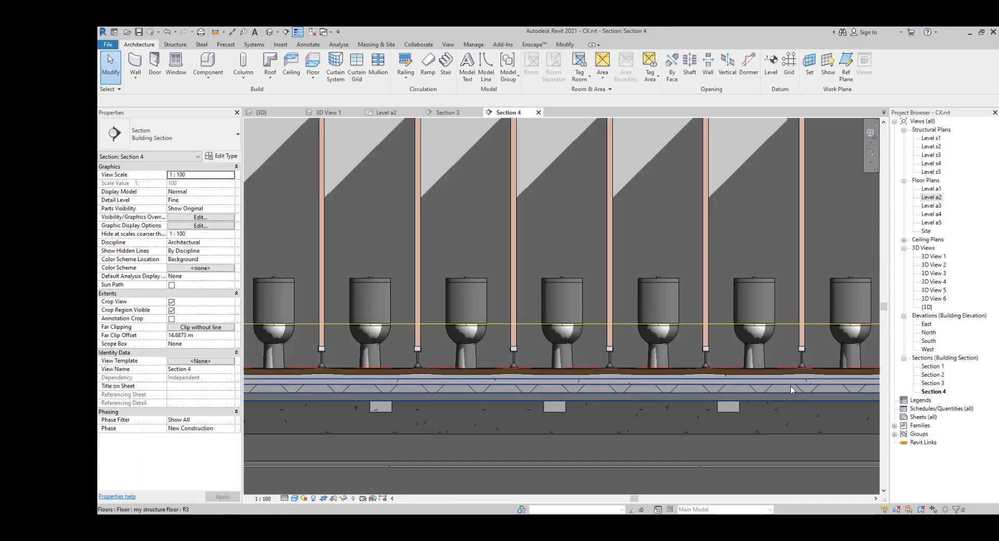
scroll(791, 390, up, 3)
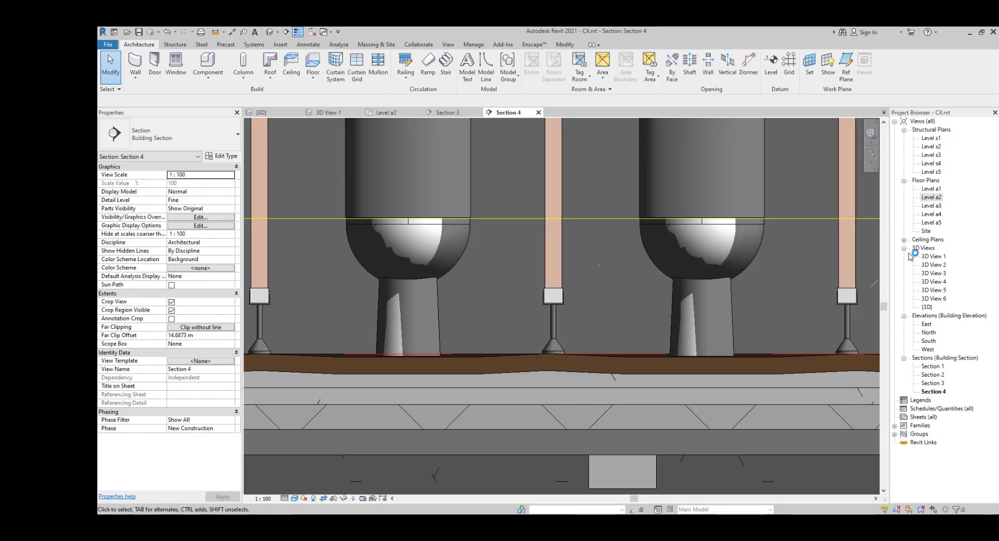
Step: Inspect the layer assembly of the "my exterior wall 30 cm" type from the Level a2 plan without changing it
double_click(930, 197)
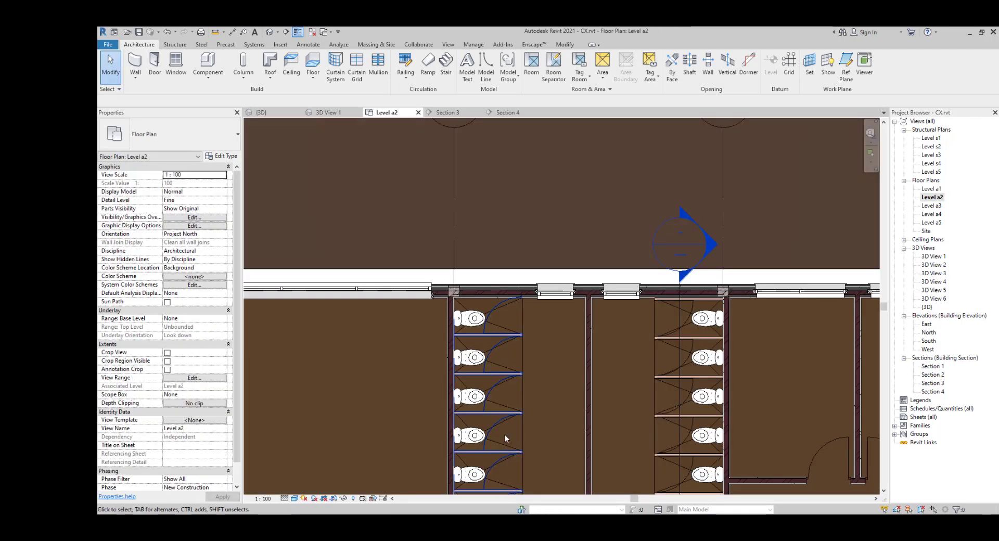
scroll(504, 435, down, 1)
middle_drag(504, 435, 526, 322)
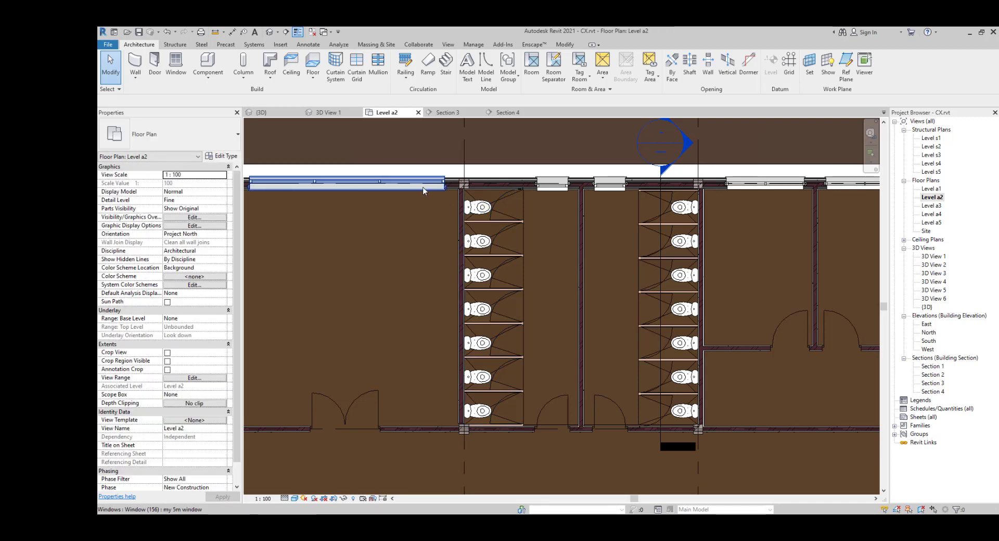
click(487, 179)
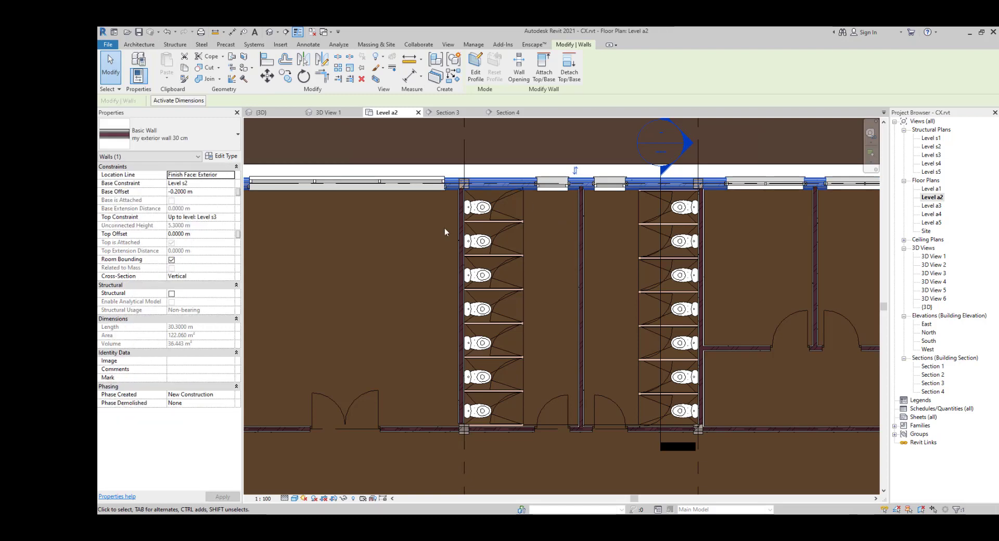
click(219, 156)
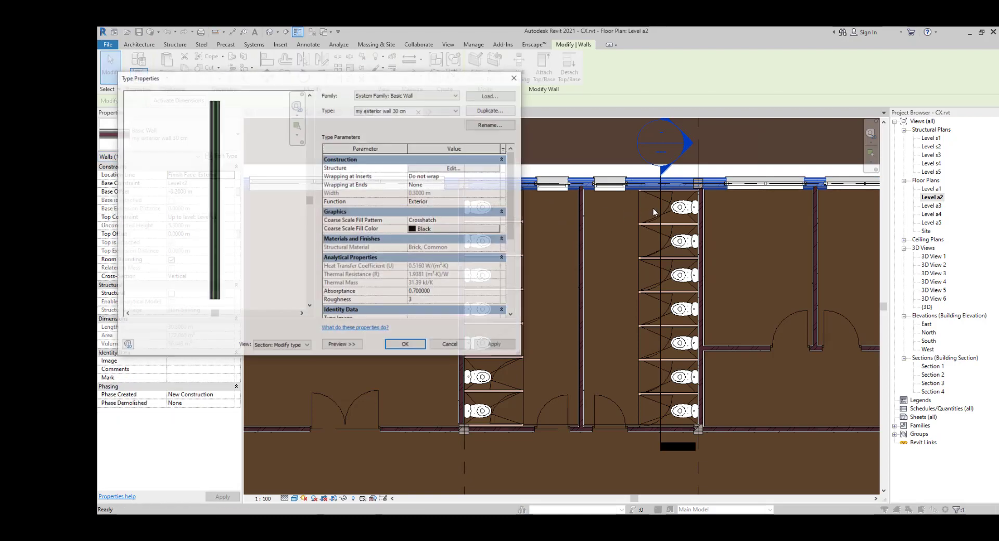
click(480, 169)
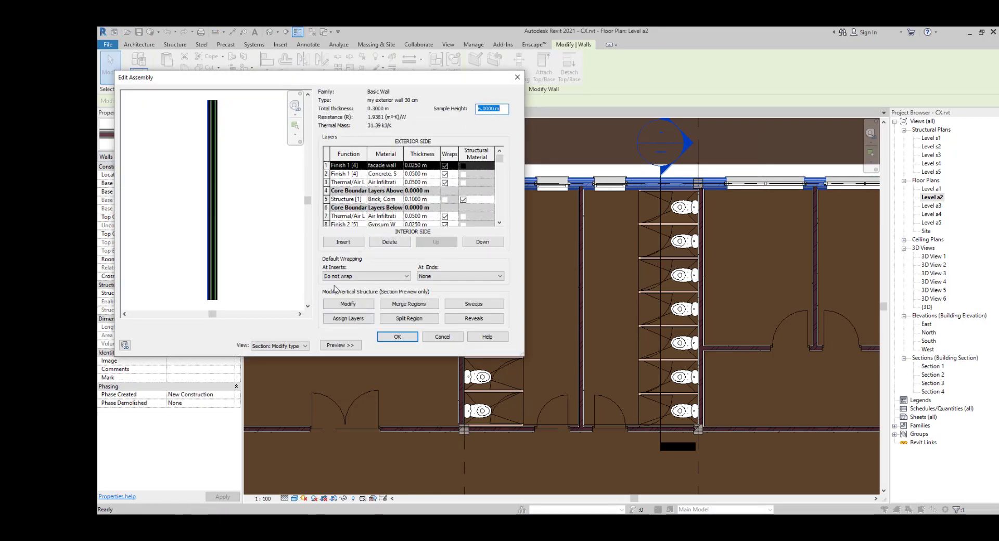
click(442, 337)
click(450, 345)
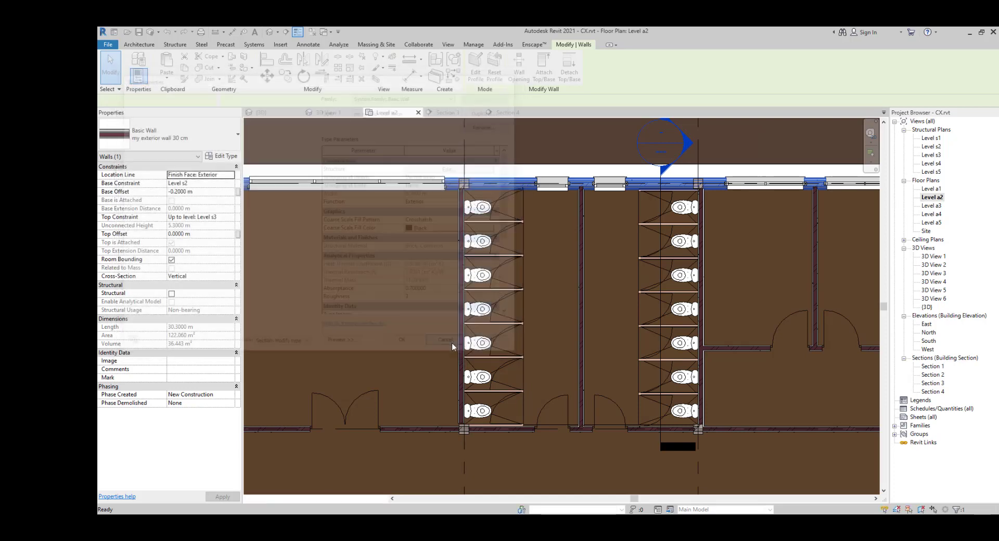
click(530, 118)
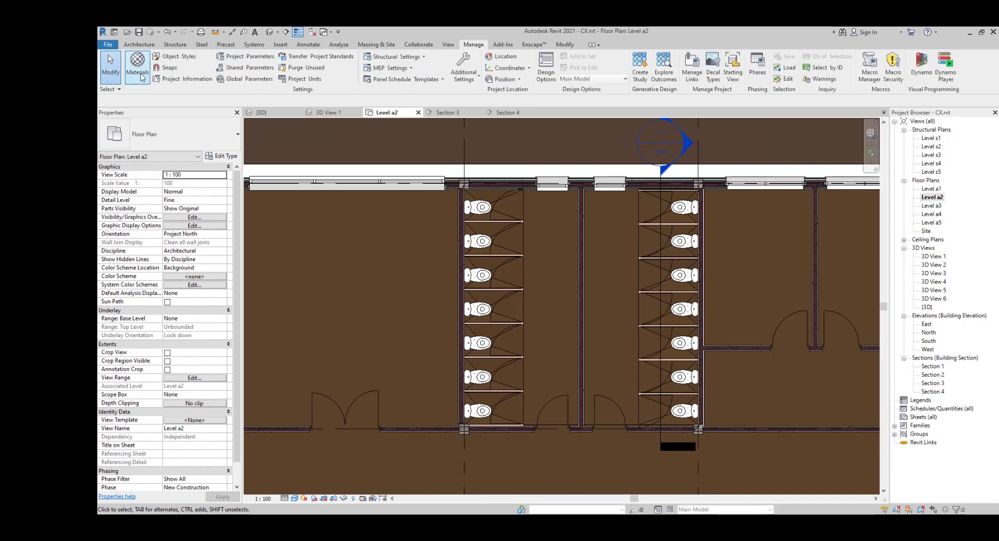
Step: Create a new project material and name it "wc F"
click(138, 65)
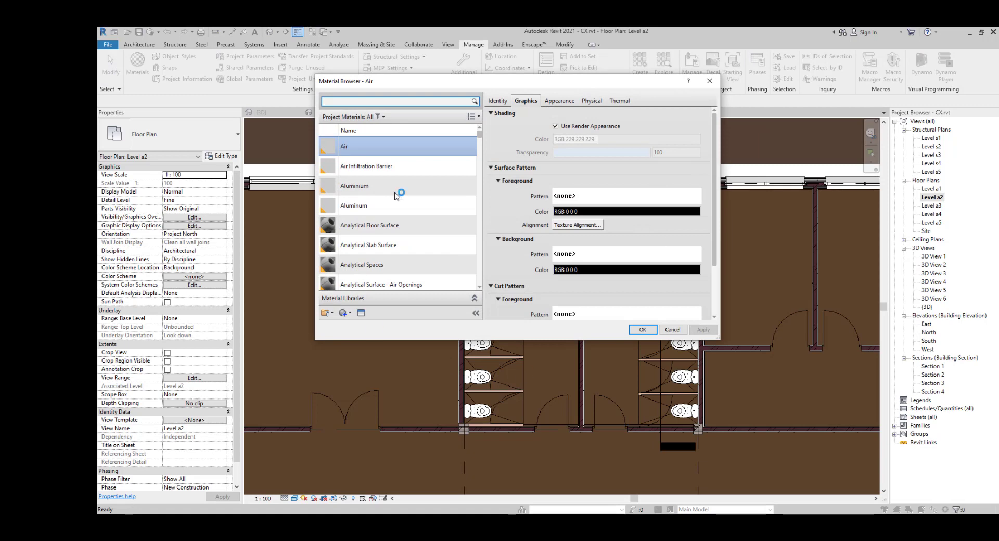
click(350, 313)
click(356, 323)
right_click(364, 201)
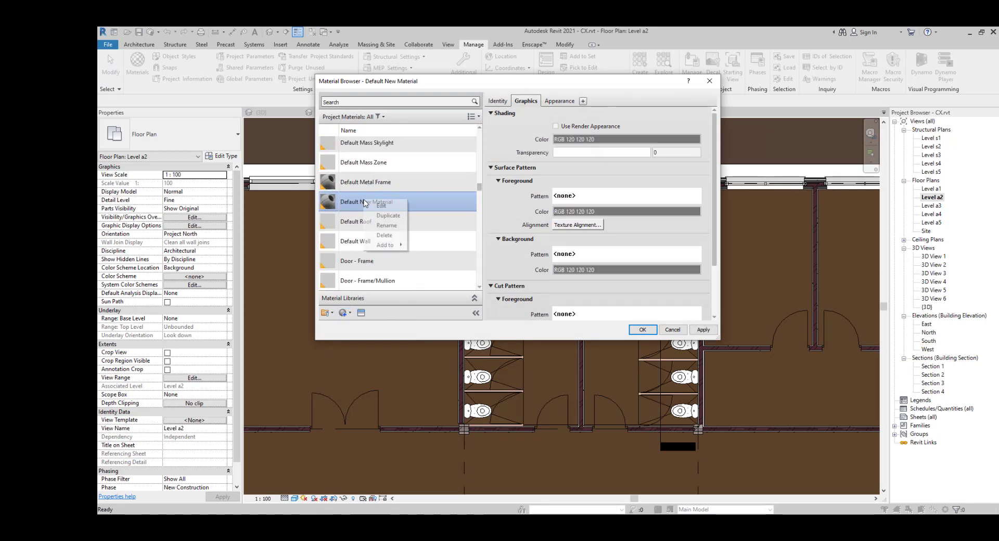
click(387, 225)
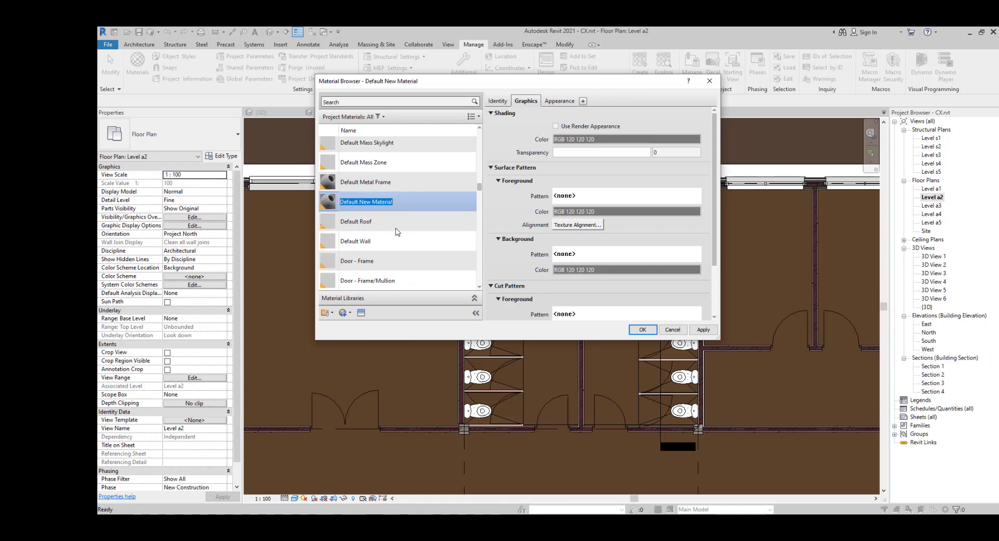
text(wc F)
key(Return)
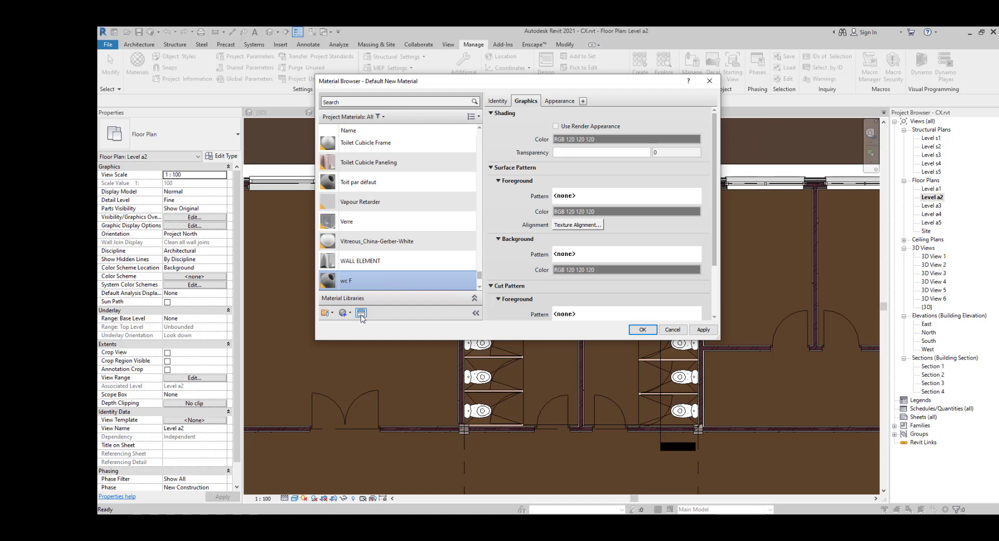
Step: Assign the 3in Squares - White appearance from the Ceramic category of the Appearance Library to the wc F material
click(361, 312)
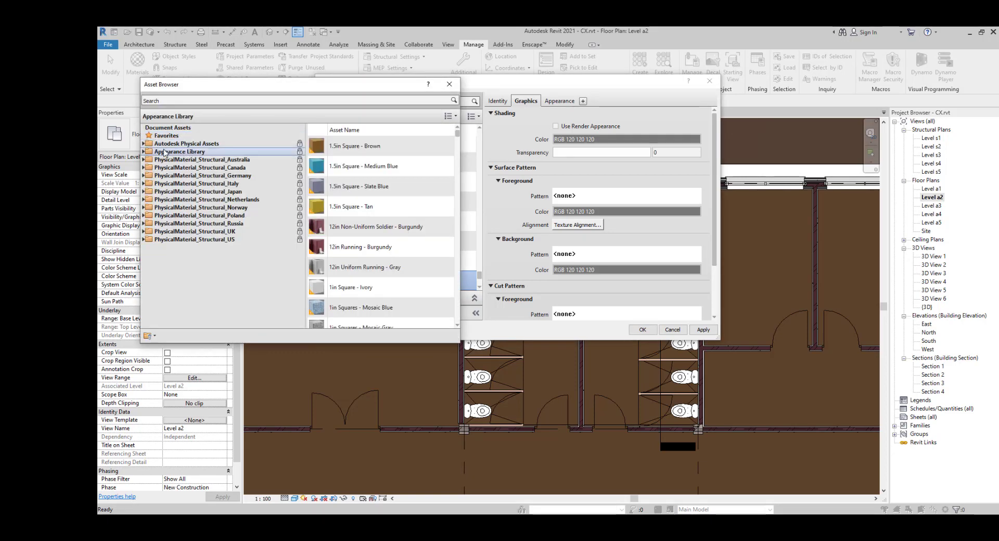
click(146, 152)
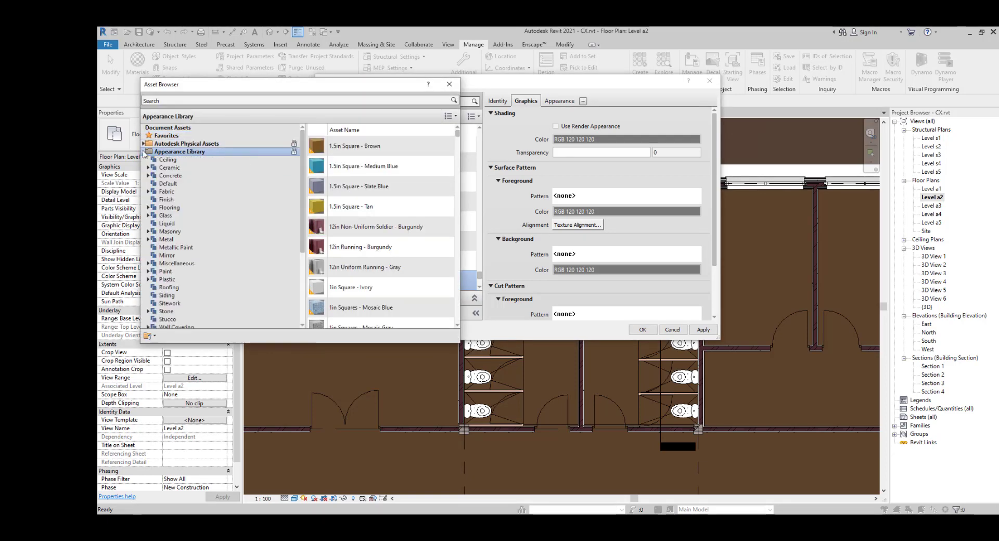
click(165, 170)
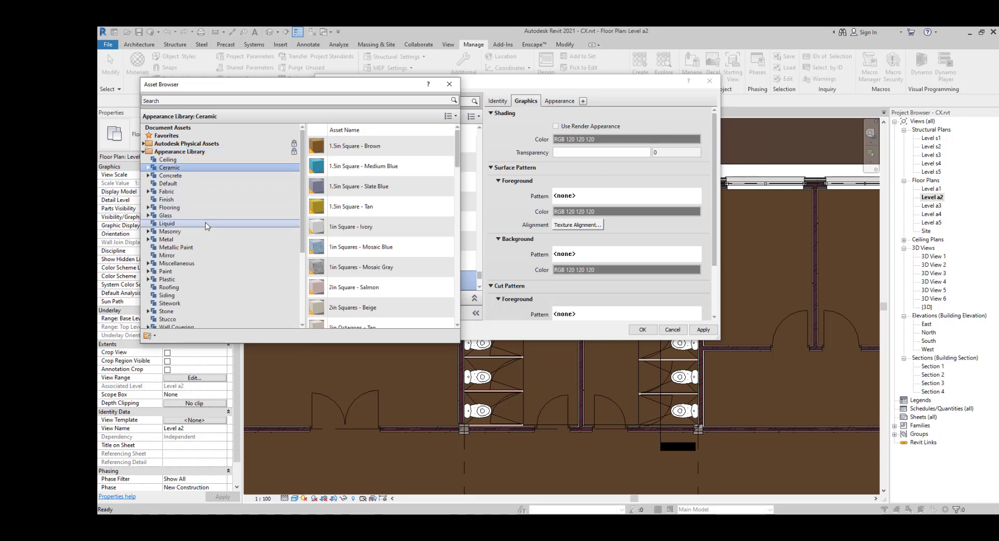
scroll(351, 231, down, 4)
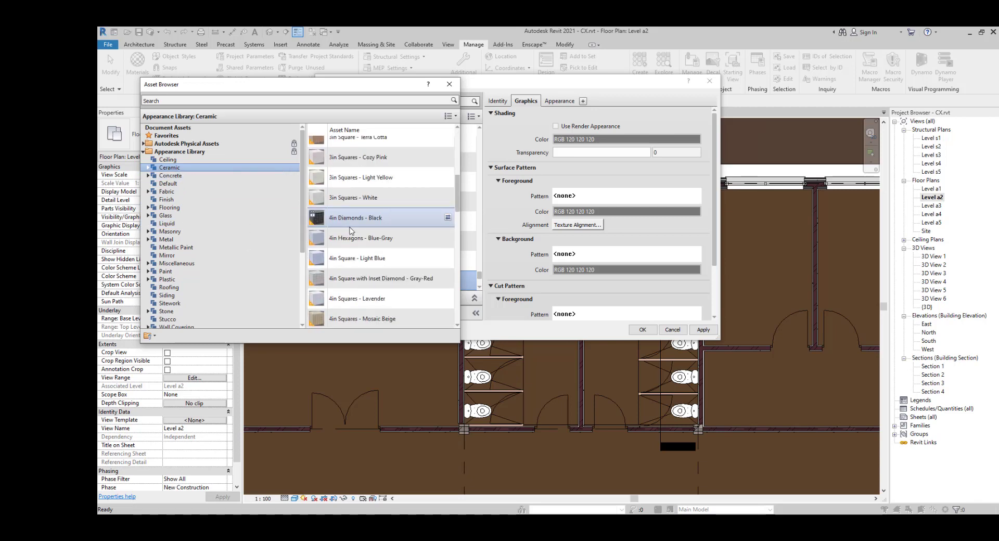
click(447, 197)
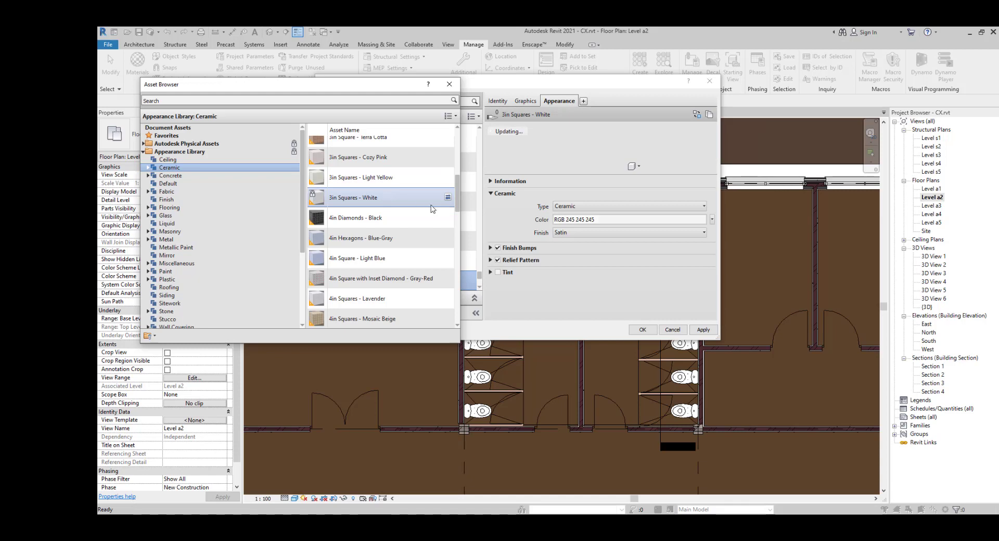
Step: Replace the wc F appearance with the ceramic asset 4in Square with Inset Diamond - Gray-Red and save the material
scroll(426, 208, down, 5)
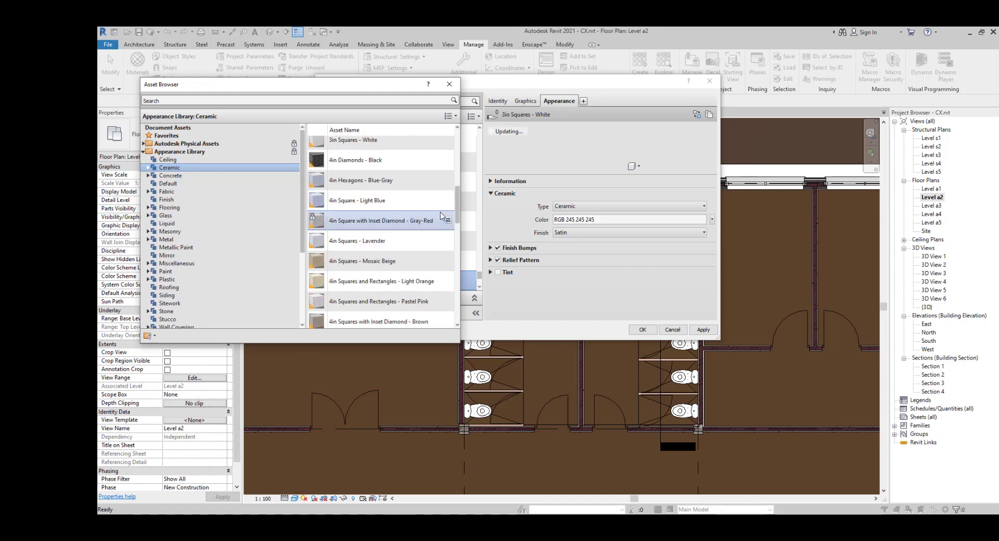
scroll(431, 227, down, 4)
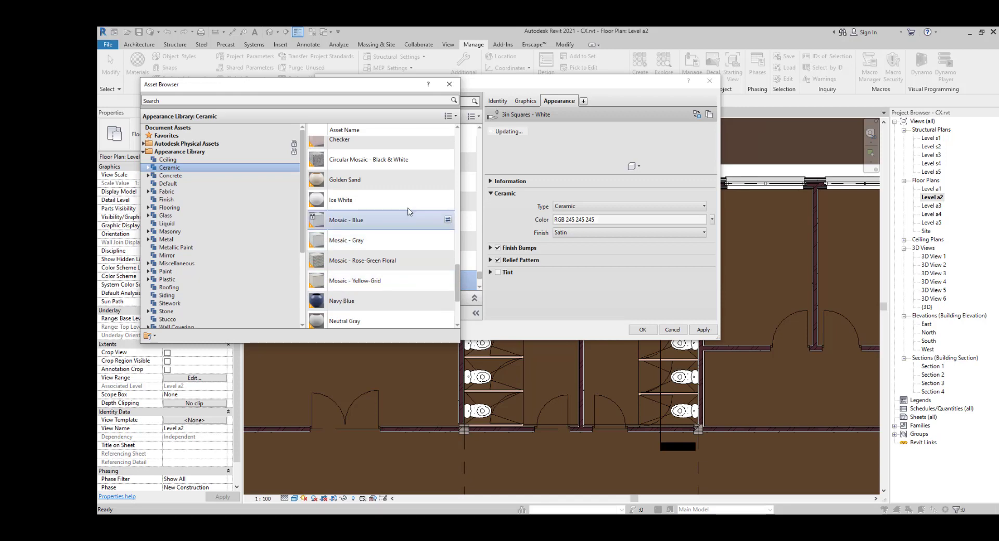
scroll(423, 241, down, 1)
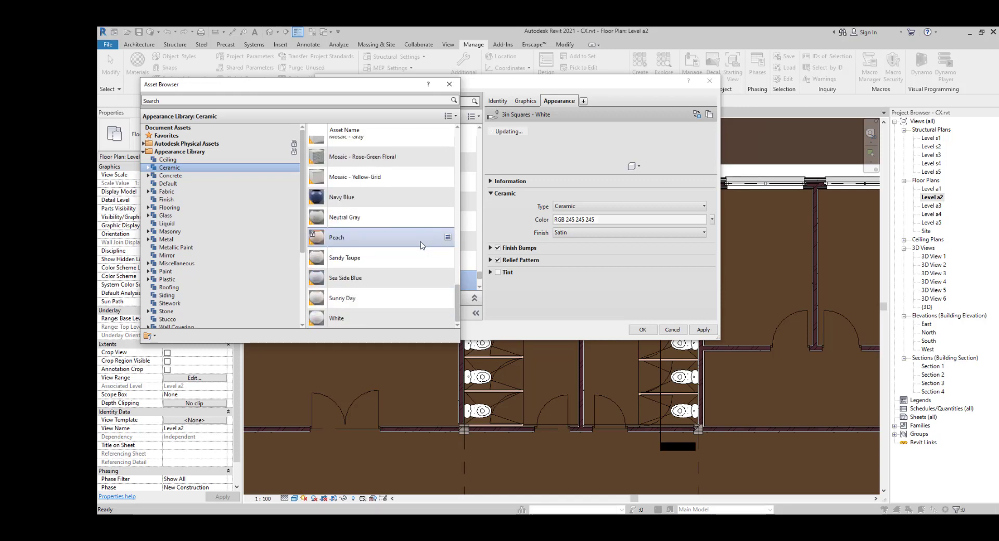
scroll(393, 270, up, 5)
scroll(397, 266, up, 1)
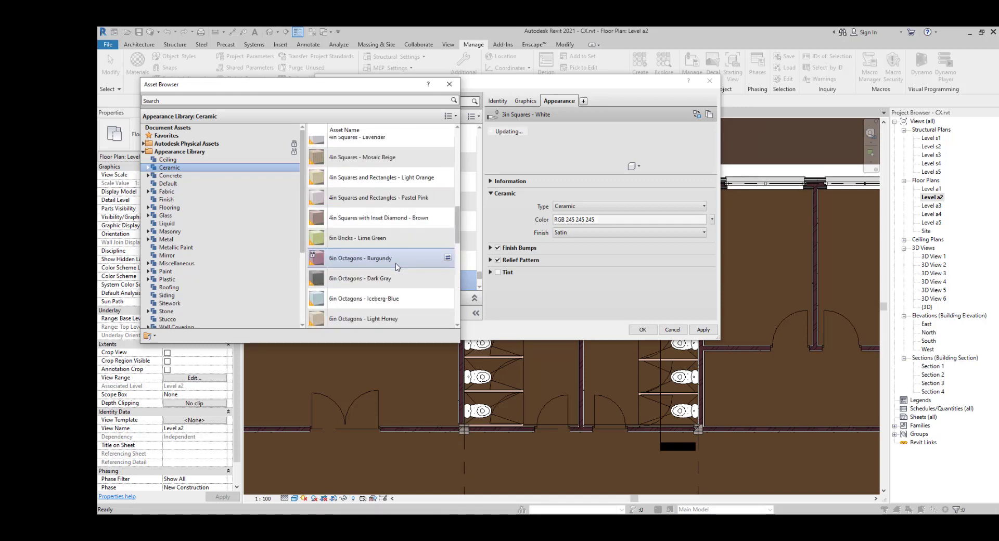
scroll(395, 261, up, 2)
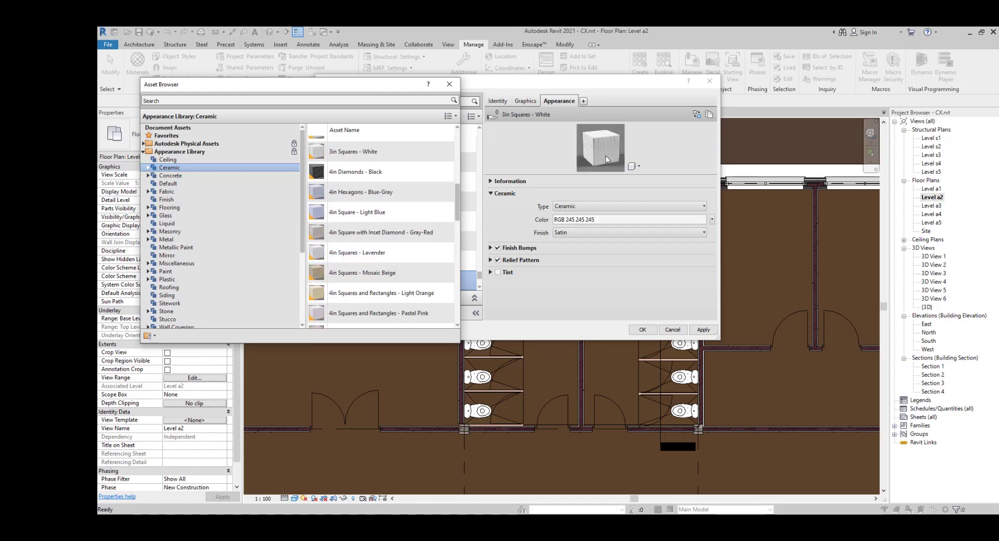
scroll(401, 238, up, 1)
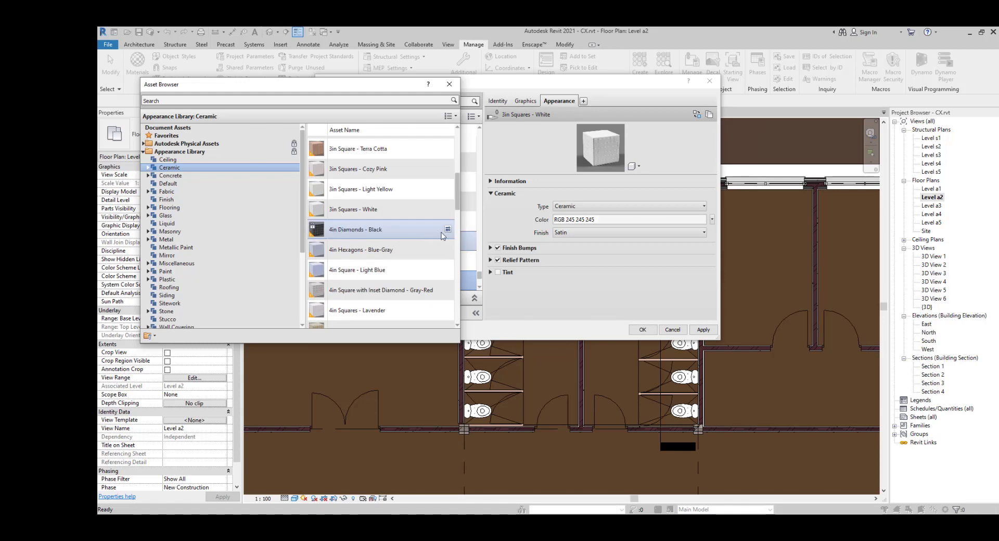
click(447, 290)
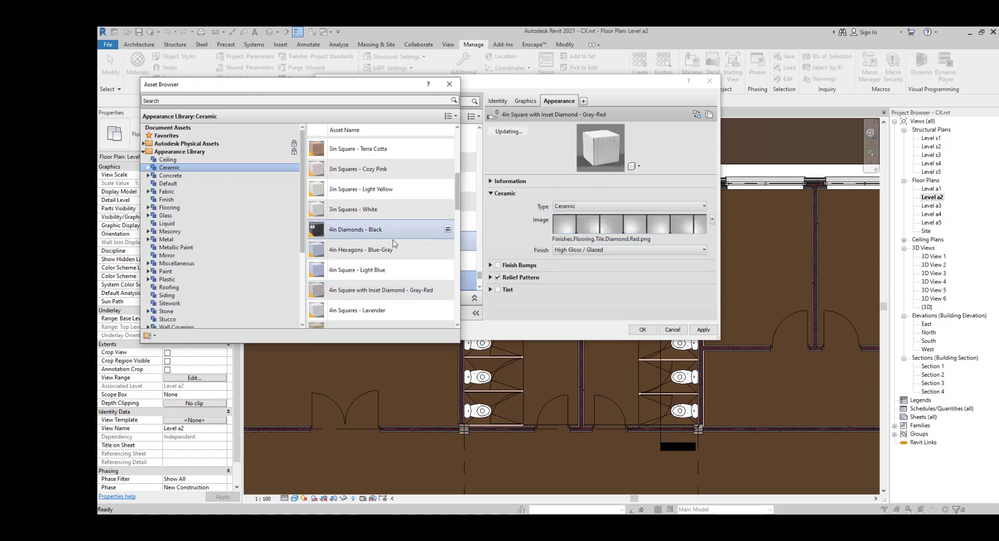
scroll(416, 281, up, 5)
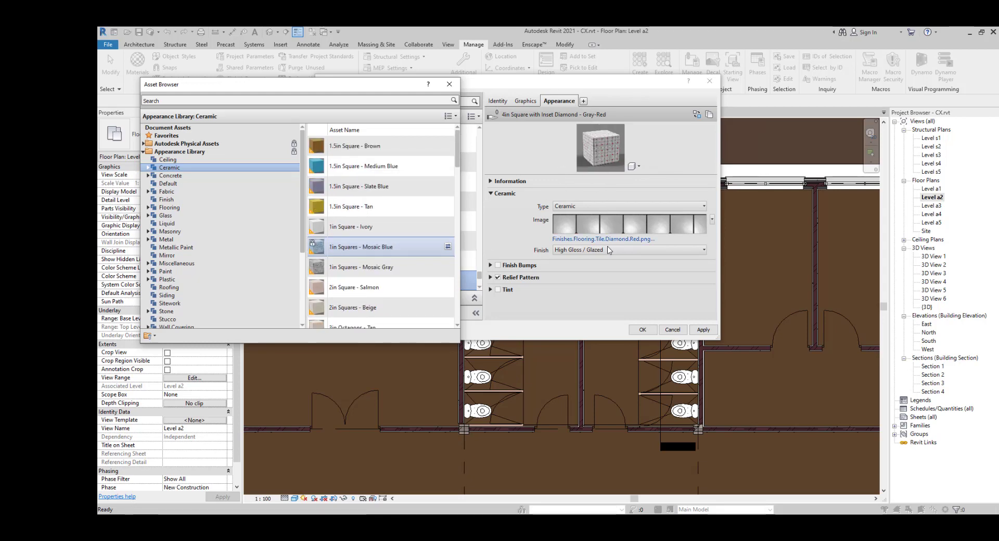
click(702, 330)
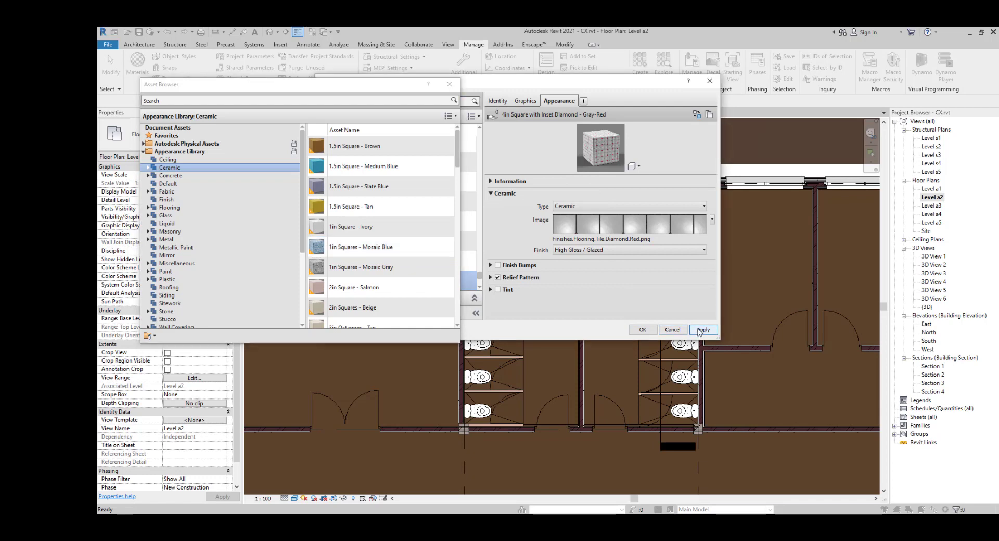
click(525, 102)
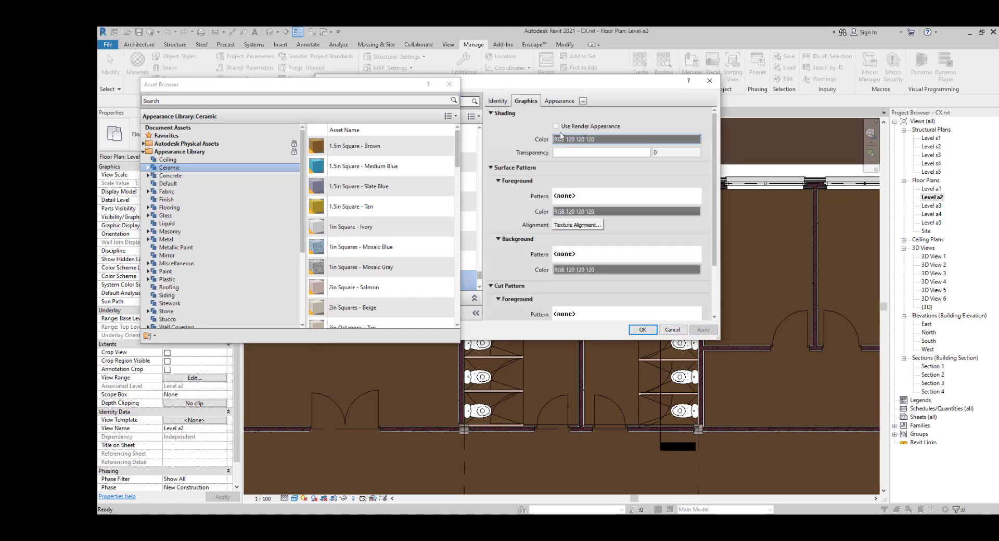
click(648, 331)
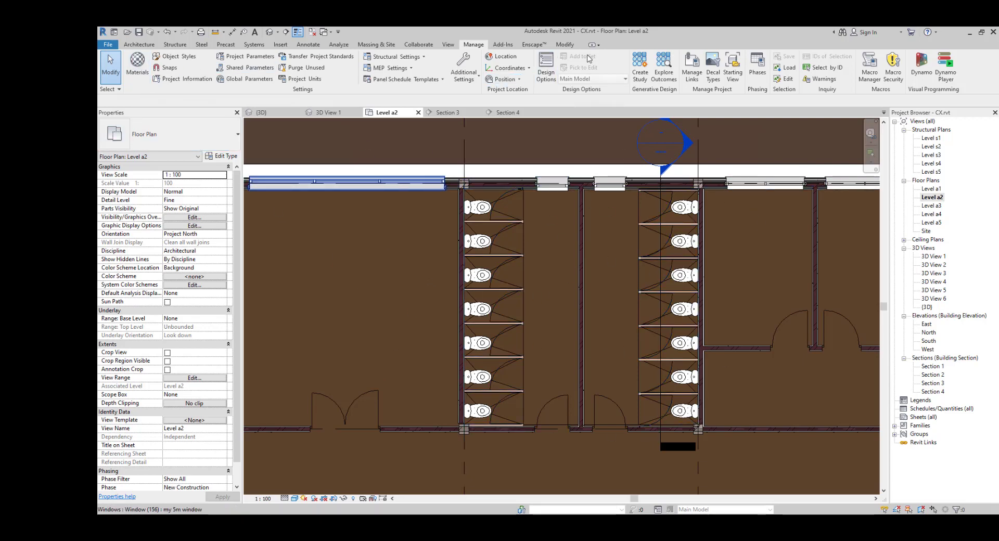
Step: Look through the project materials available for the Paint tool, including wc F, without painting anything
click(565, 45)
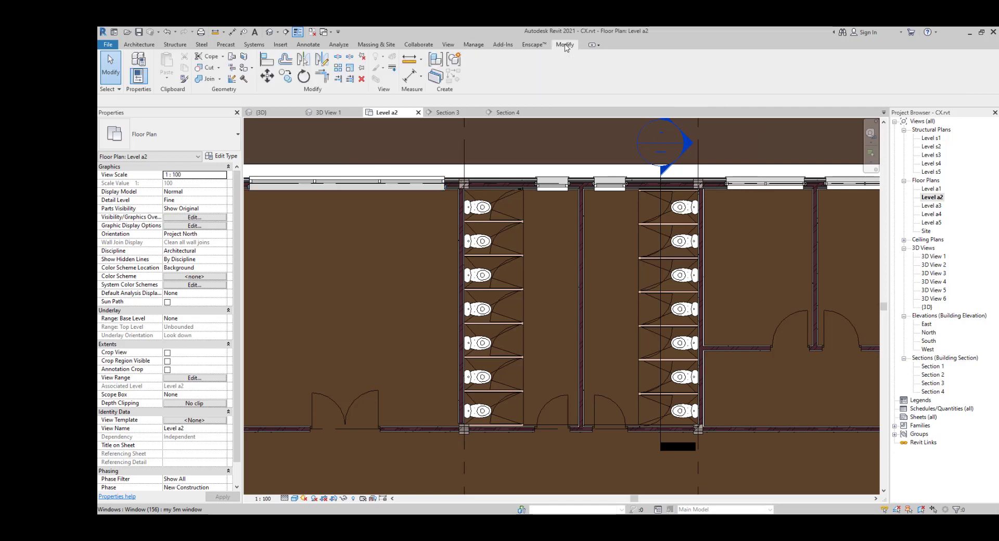
click(243, 68)
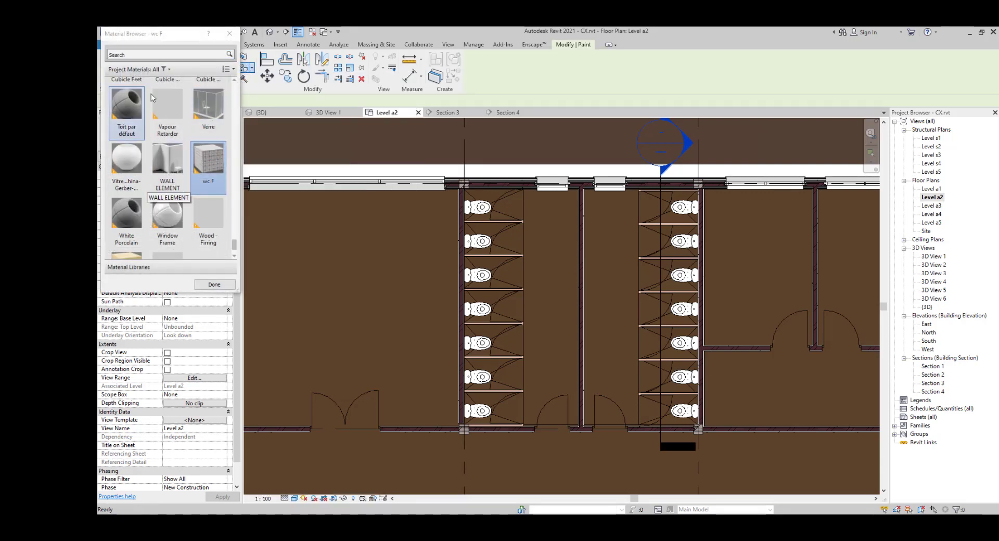
scroll(171, 182, up, 1)
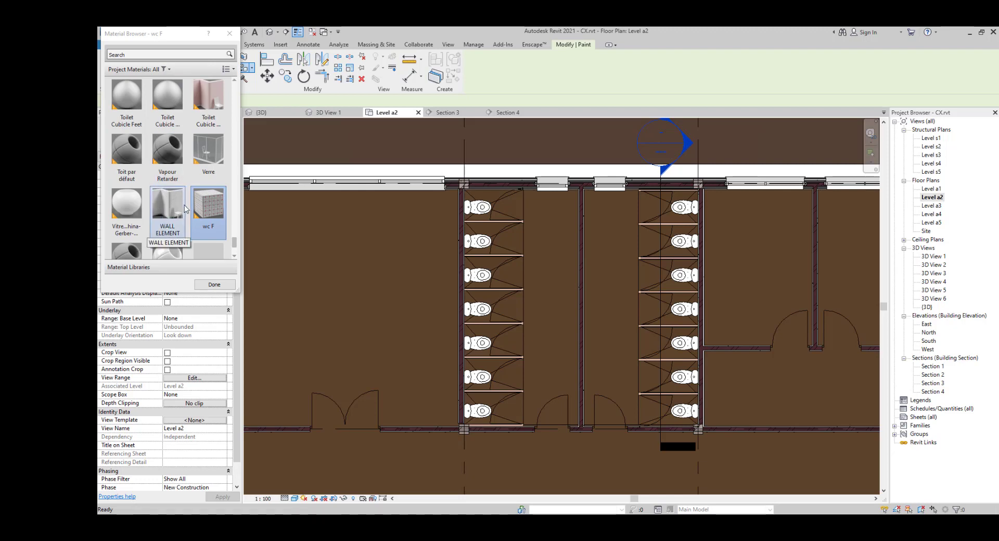
scroll(173, 195, down, 2)
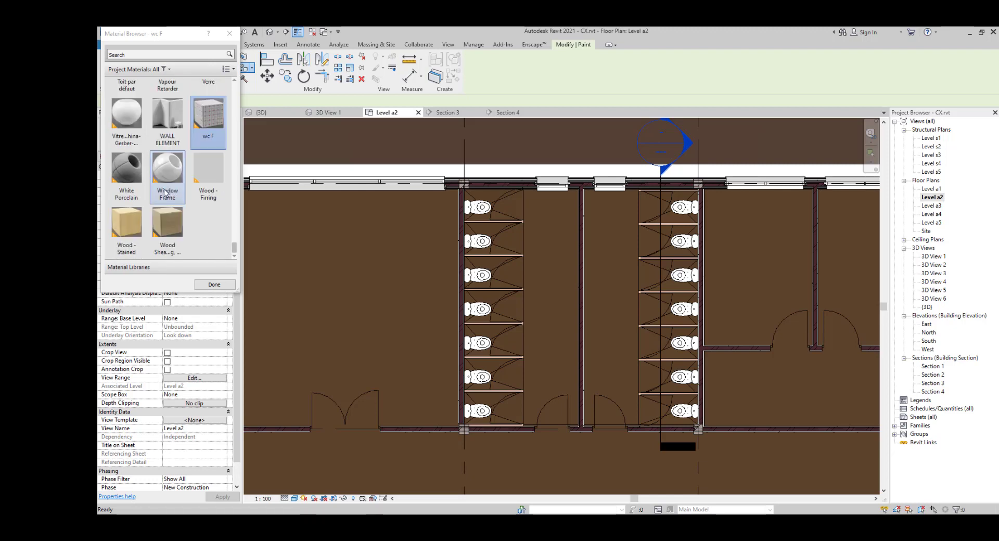
scroll(166, 193, up, 9)
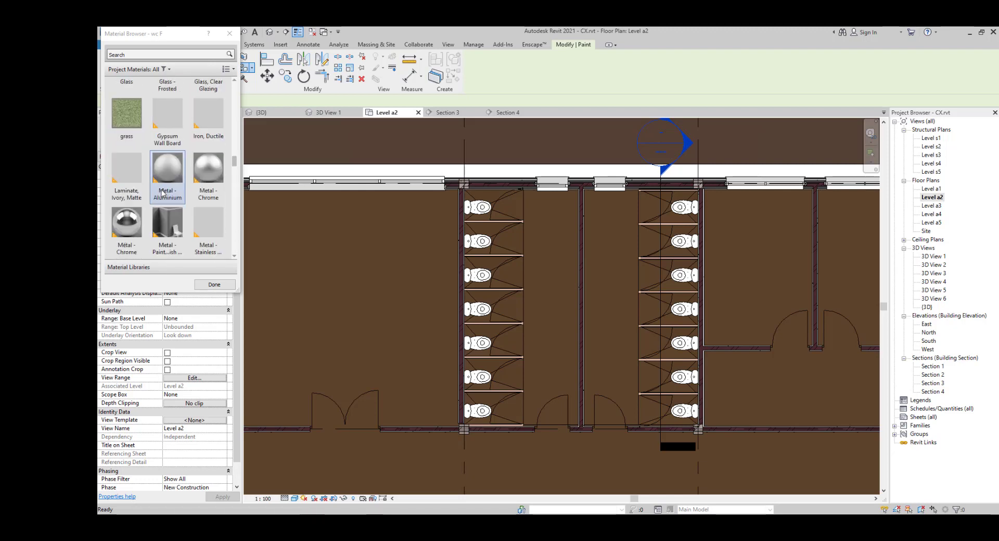
scroll(163, 192, up, 6)
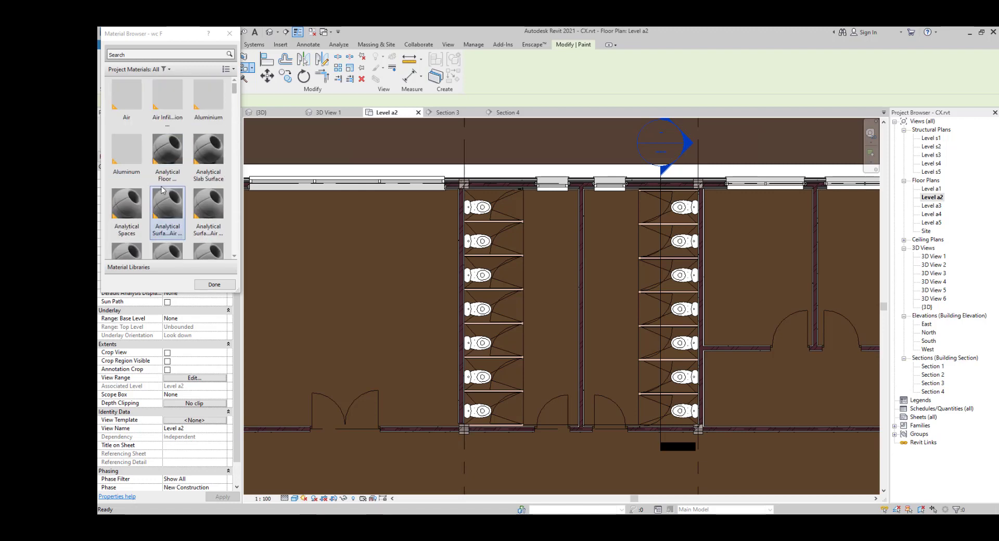
scroll(163, 191, down, 4)
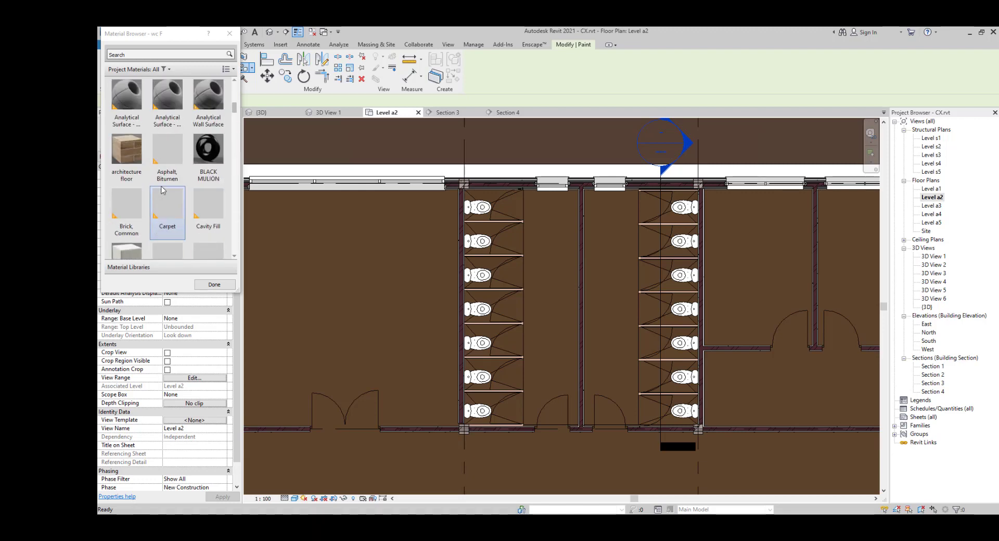
scroll(163, 190, up, 3)
scroll(163, 191, down, 15)
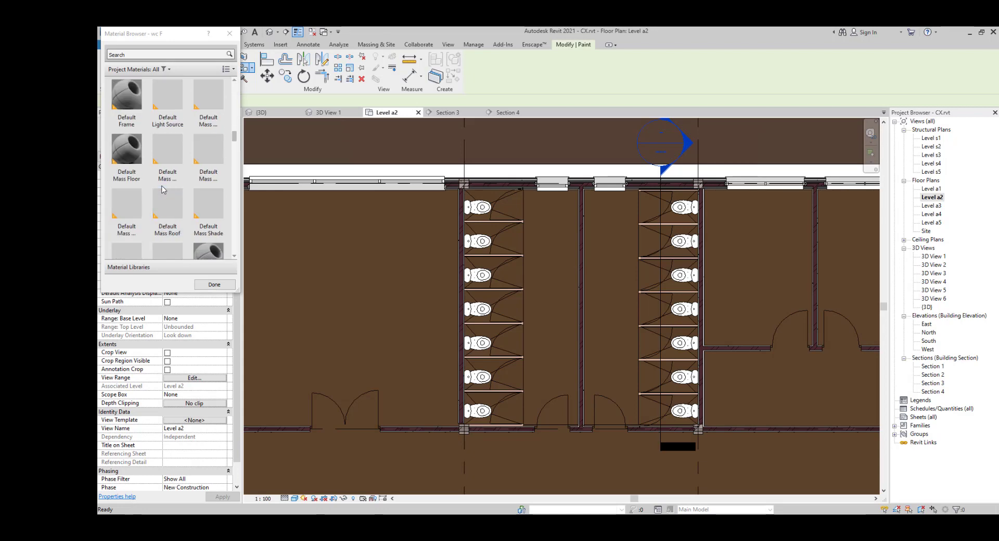
scroll(163, 191, down, 5)
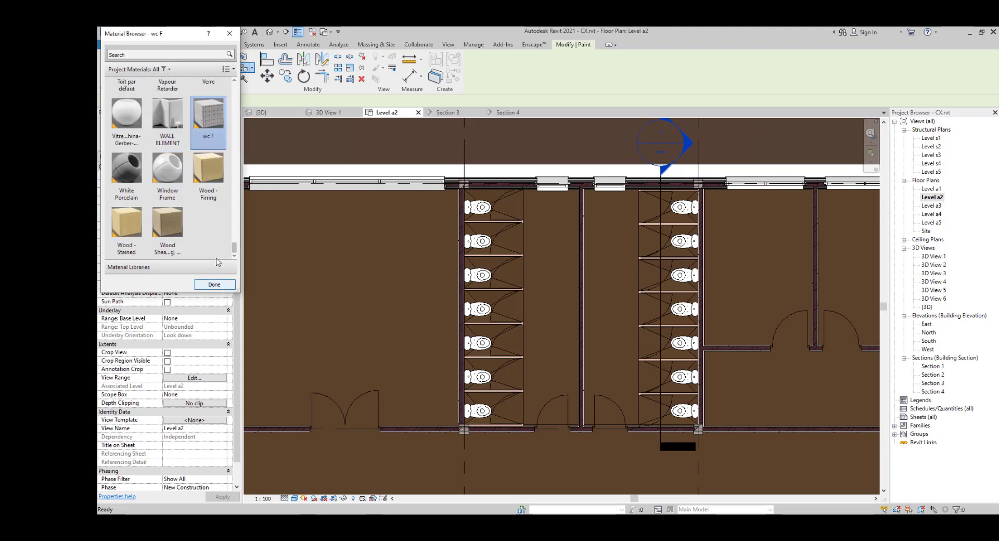
click(217, 283)
Step: Paint the four sloped floor faces around the first toilet of the left row with the wc F material
scroll(507, 197, up, 4)
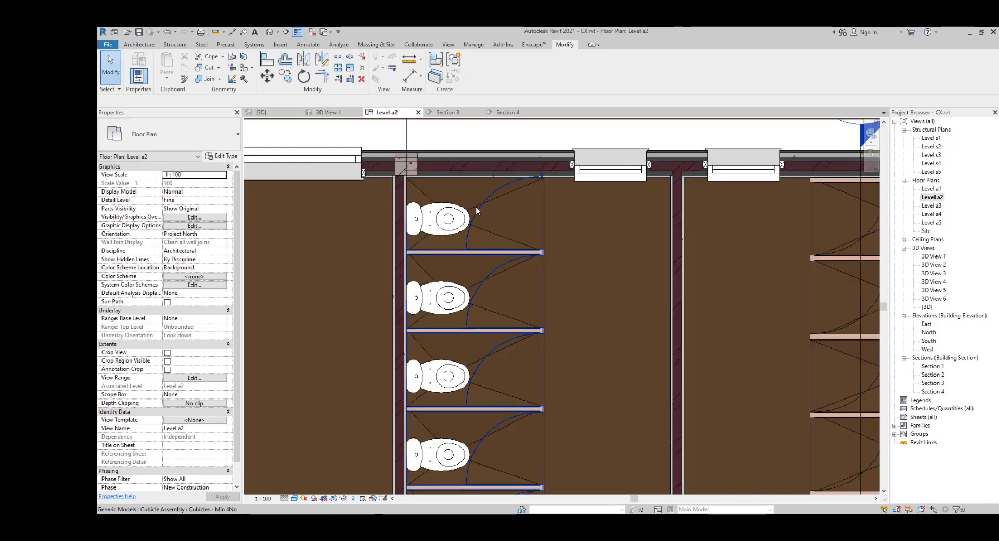
click(248, 67)
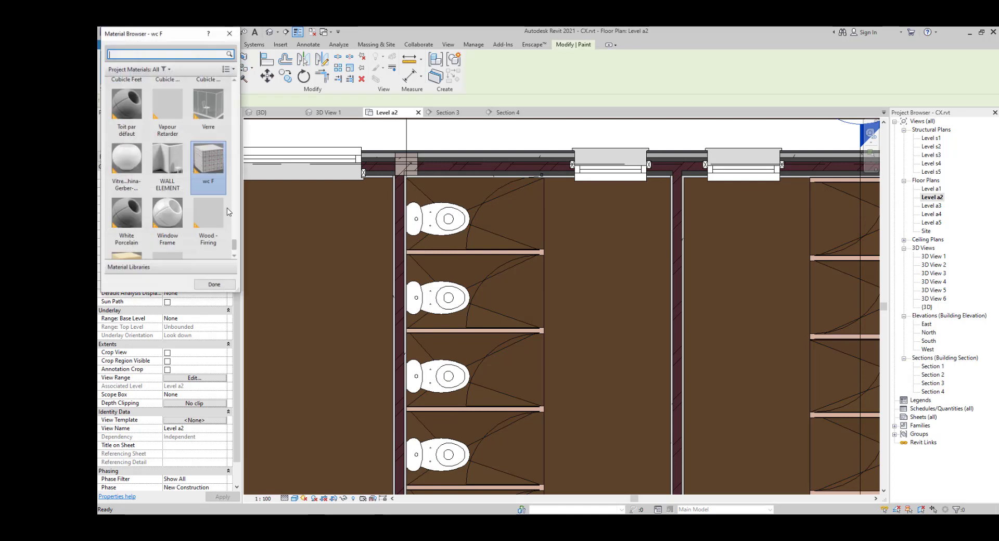
click(478, 207)
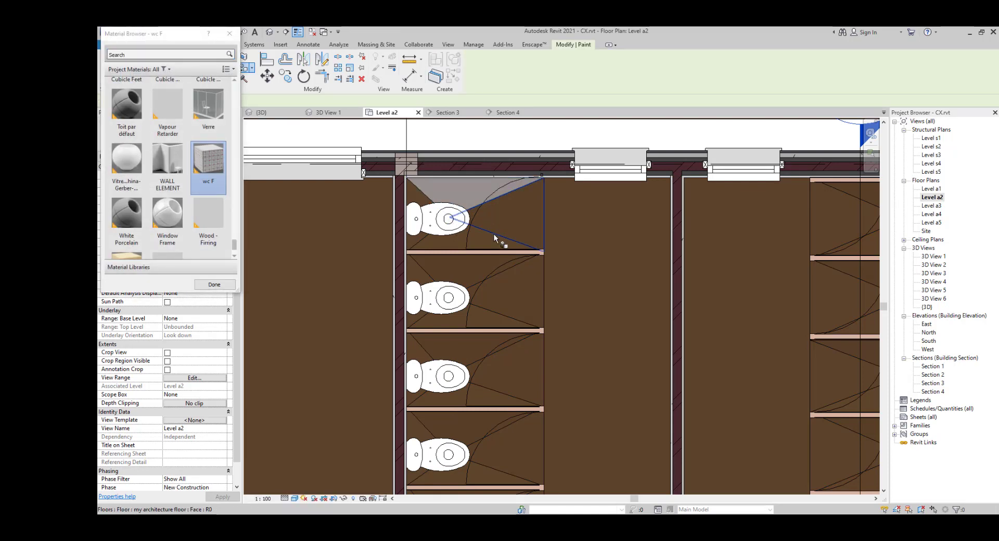
click(495, 234)
click(423, 239)
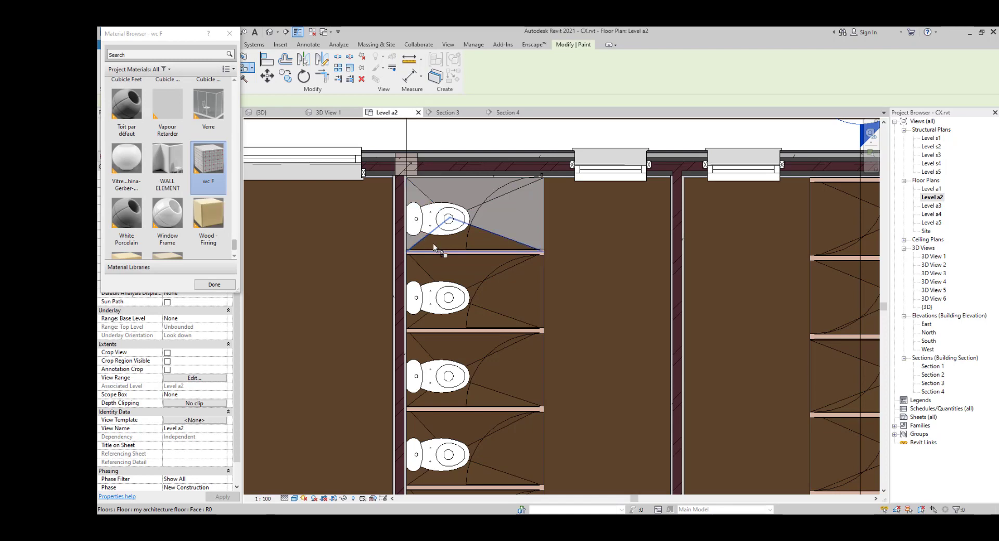
click(432, 242)
Step: Paint the sloped floor faces around the second and third toilets of the left row with the wc F material
click(475, 280)
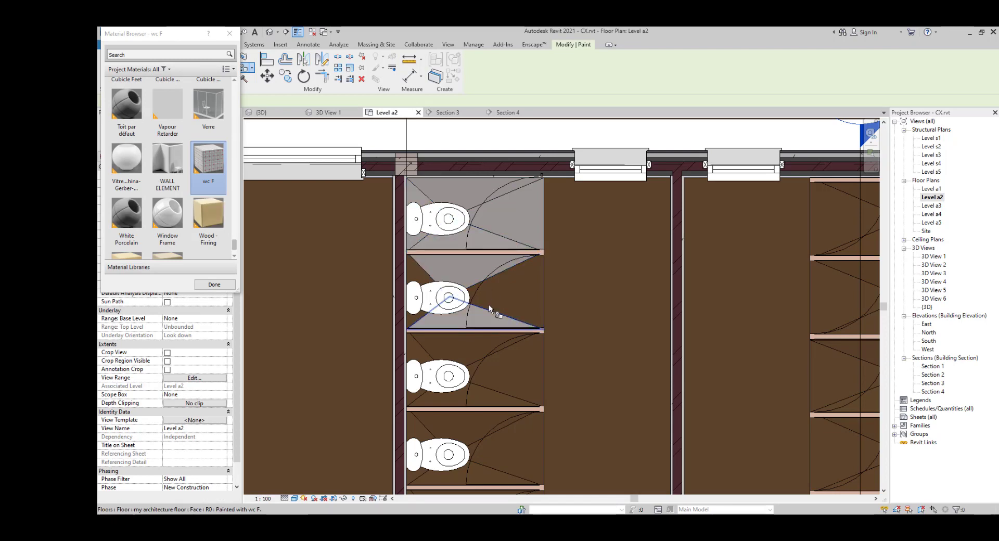
click(488, 307)
click(505, 289)
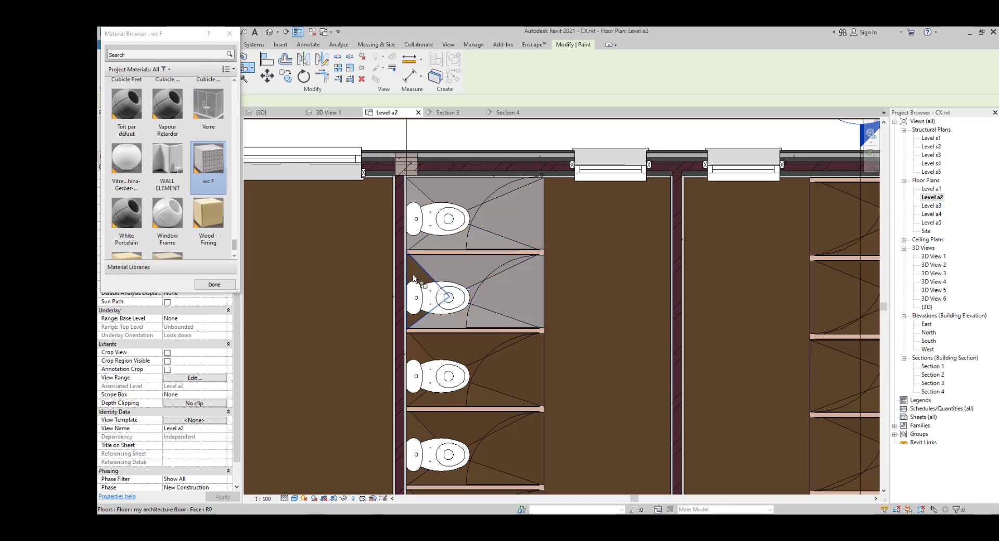
click(425, 275)
click(469, 354)
click(510, 378)
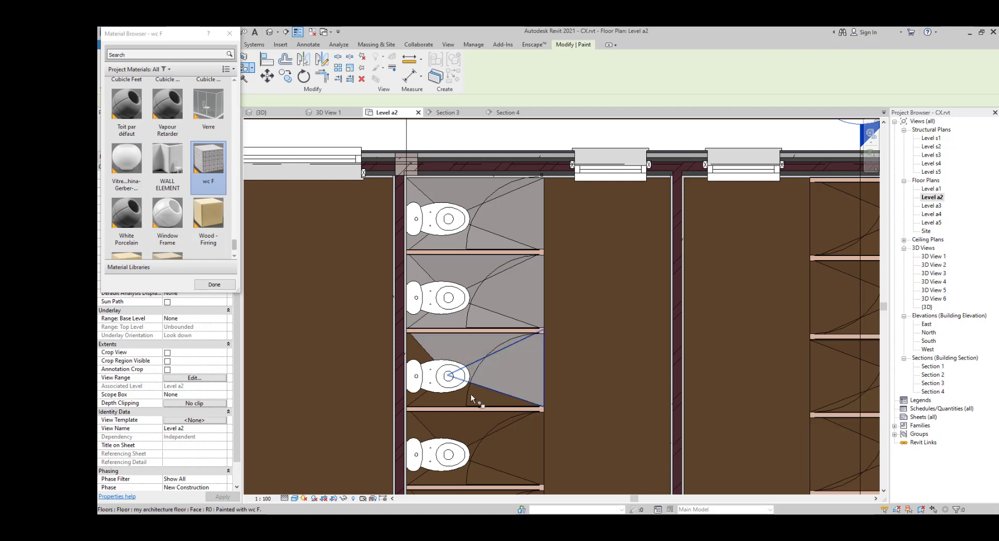
click(471, 398)
click(439, 359)
Step: Paint the open washroom floor and all remaining cubicle floor faces in both toilet rows with the wc F material
click(591, 310)
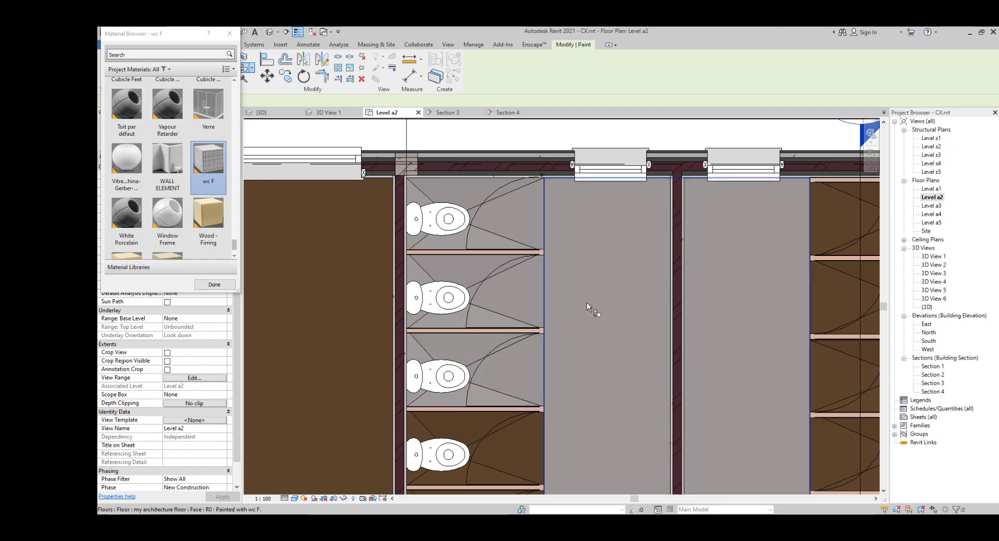
scroll(516, 389, down, 1)
middle_drag(522, 391, 537, 225)
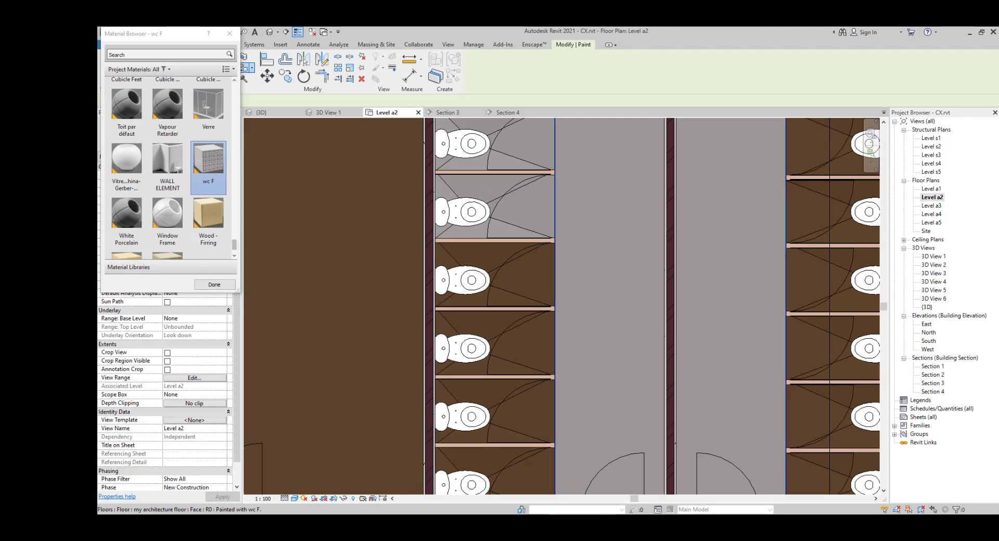
click(577, 520)
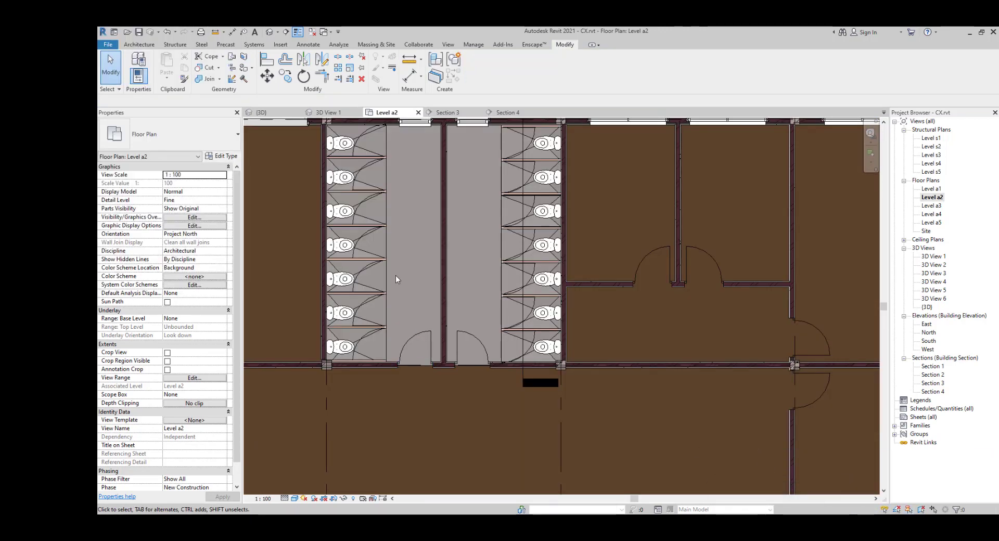
middle_drag(367, 240, 395, 281)
scroll(445, 337, up, 2)
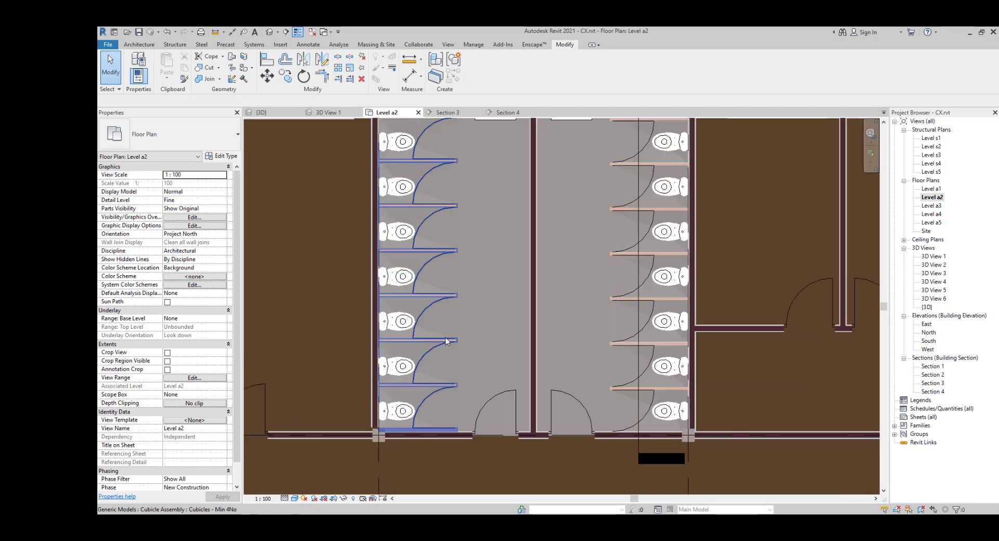
scroll(577, 260, down, 1)
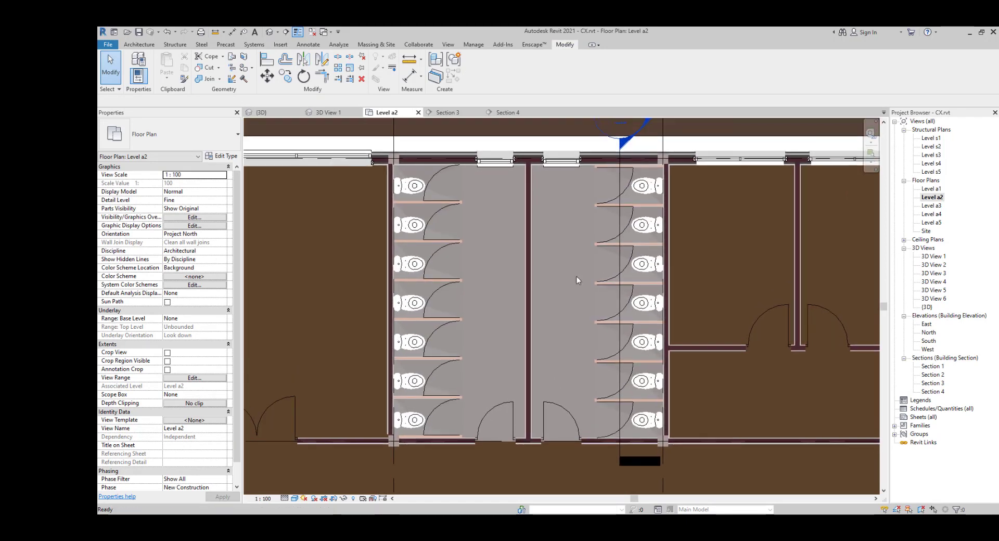
Step: Set the wc F material's foreground surface pattern to the drafting pattern Crosshatch and save the material
click(471, 44)
click(137, 65)
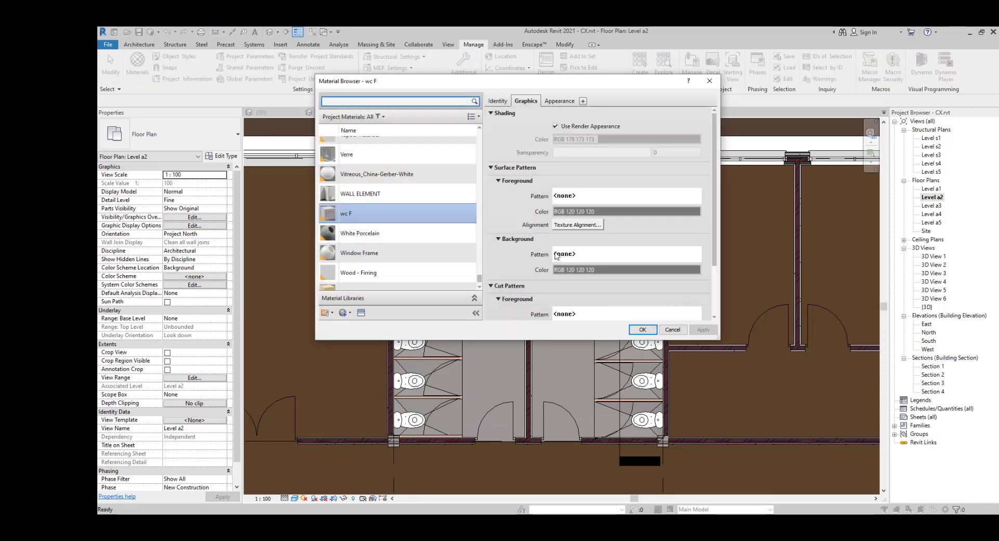
click(587, 202)
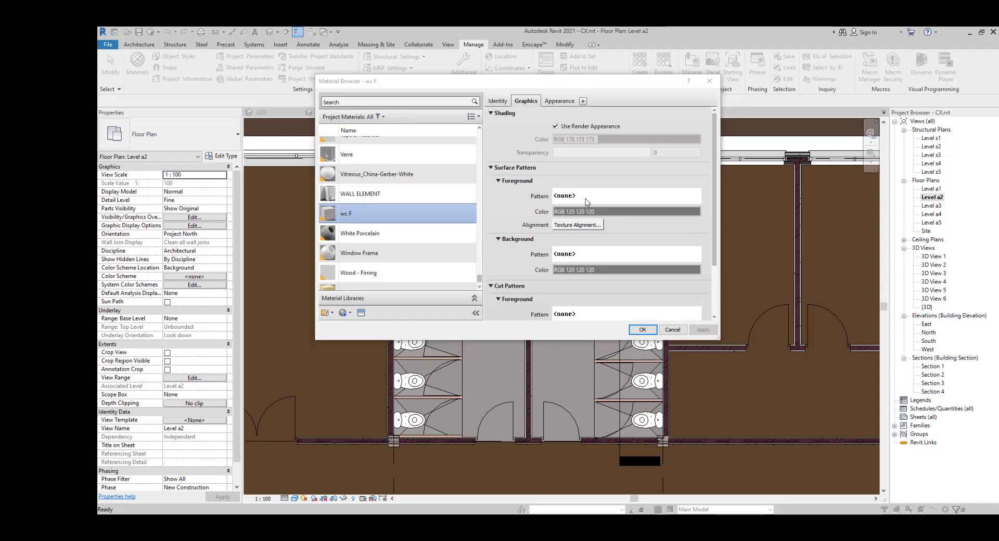
scroll(571, 237, down, 1)
click(564, 218)
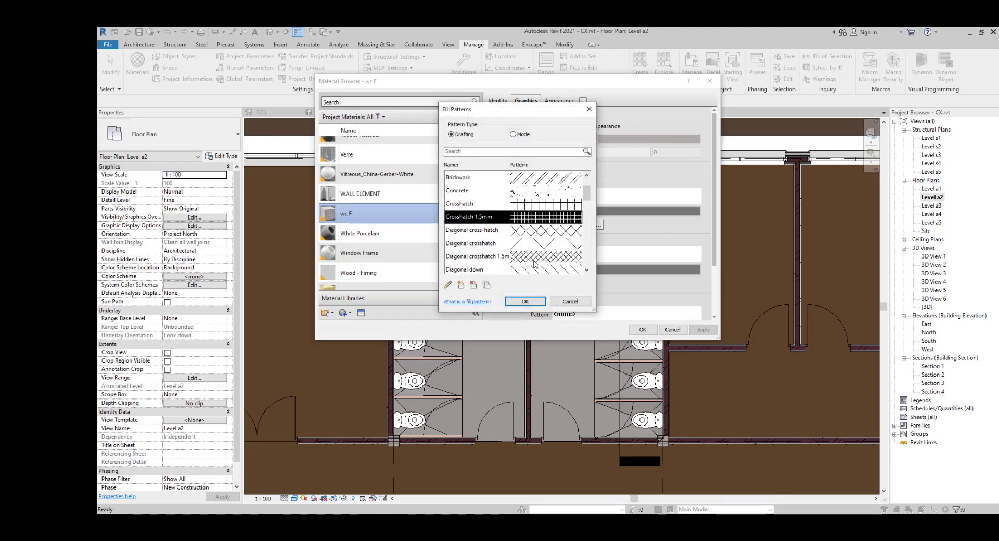
click(541, 194)
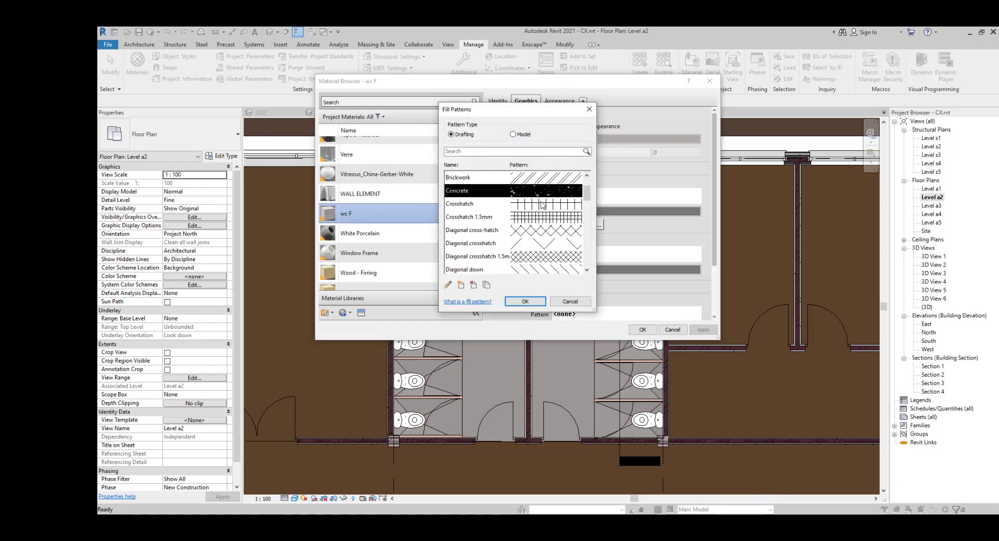
click(538, 203)
click(522, 302)
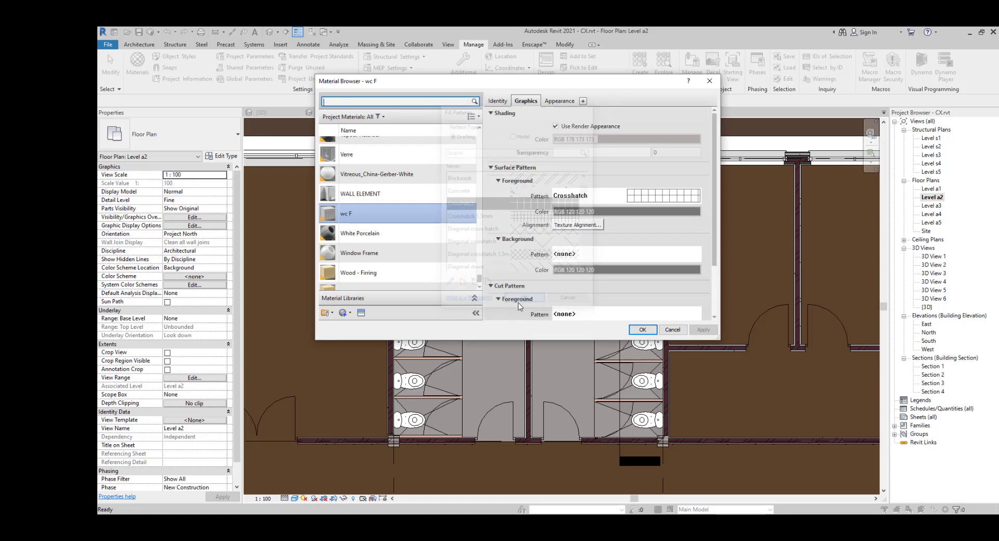
click(704, 329)
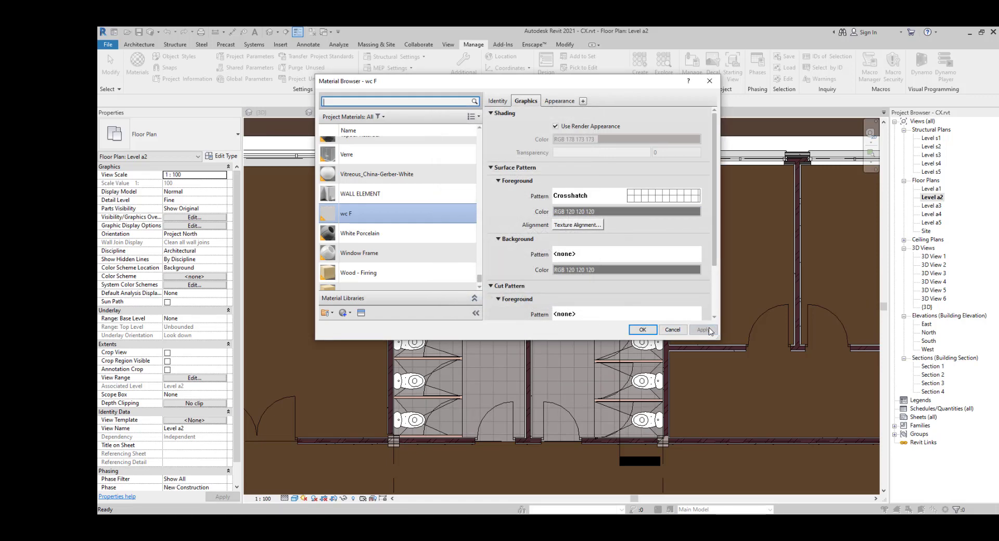
click(643, 330)
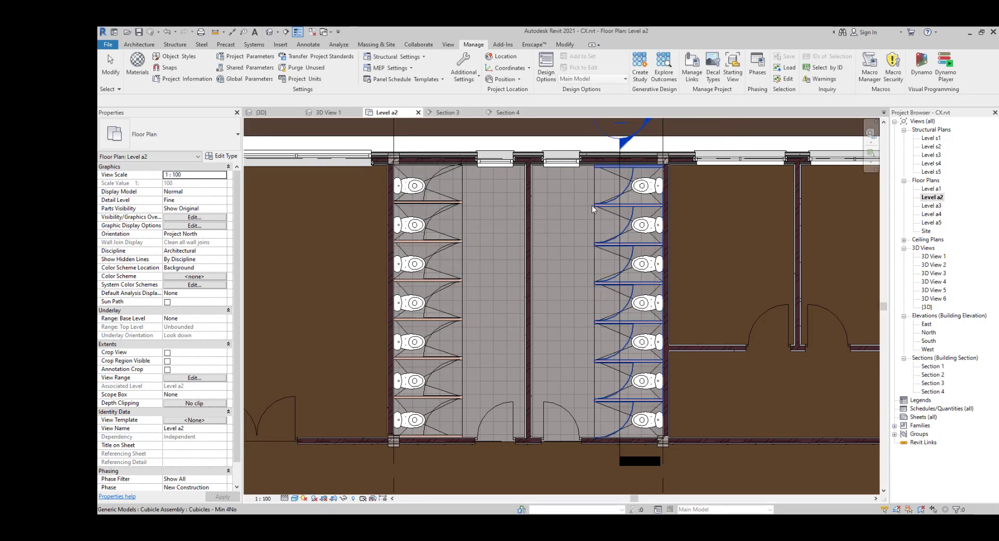
scroll(538, 242, up, 5)
scroll(516, 268, down, 5)
middle_drag(479, 297, 567, 267)
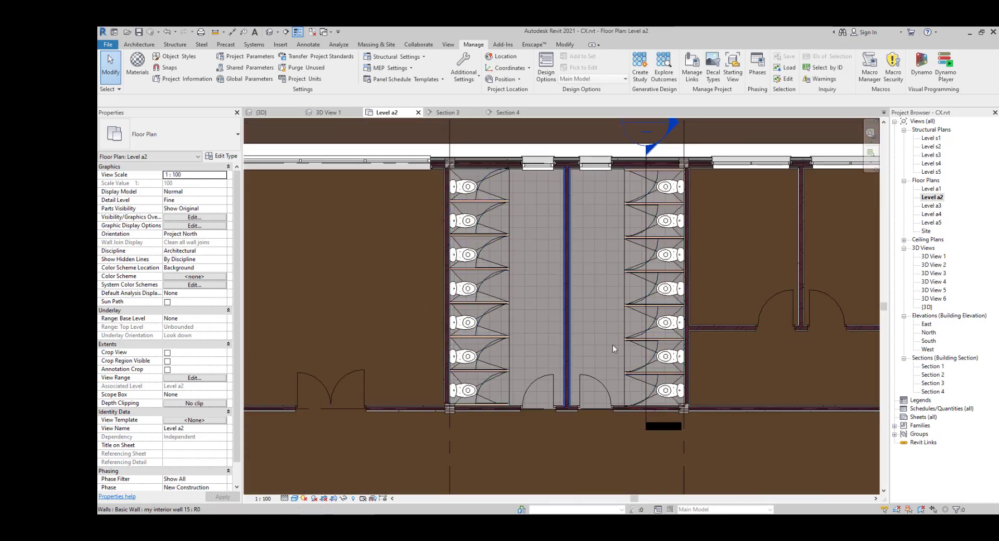
Step: Duplicate the Crosshatch drafting fill pattern from the wc F material's foreground surface pattern settings
scroll(656, 347, up, 3)
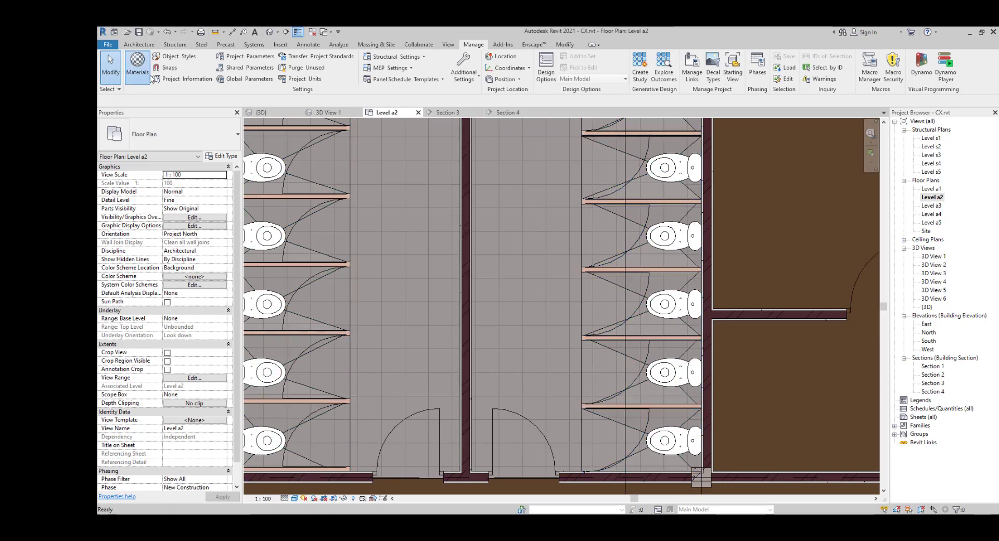
click(137, 63)
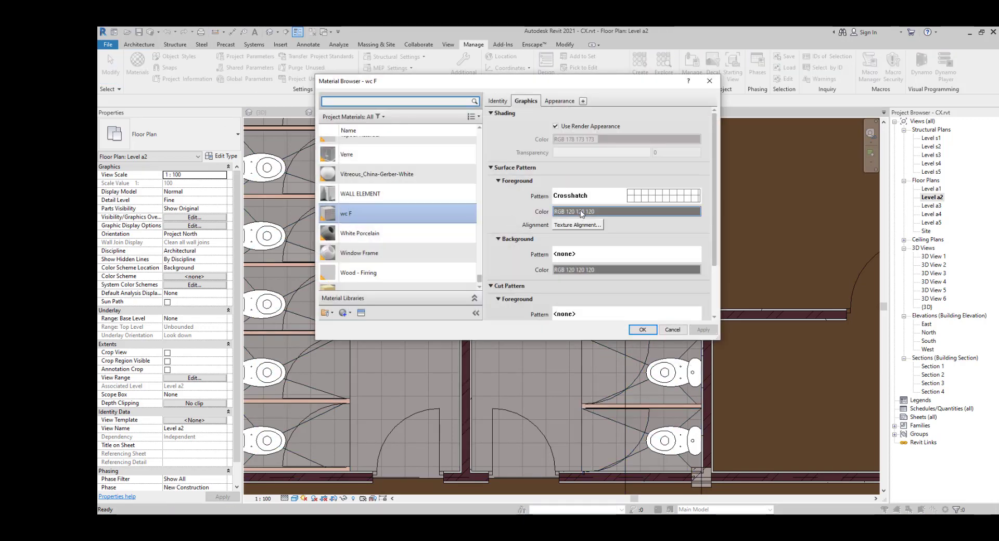
click(623, 197)
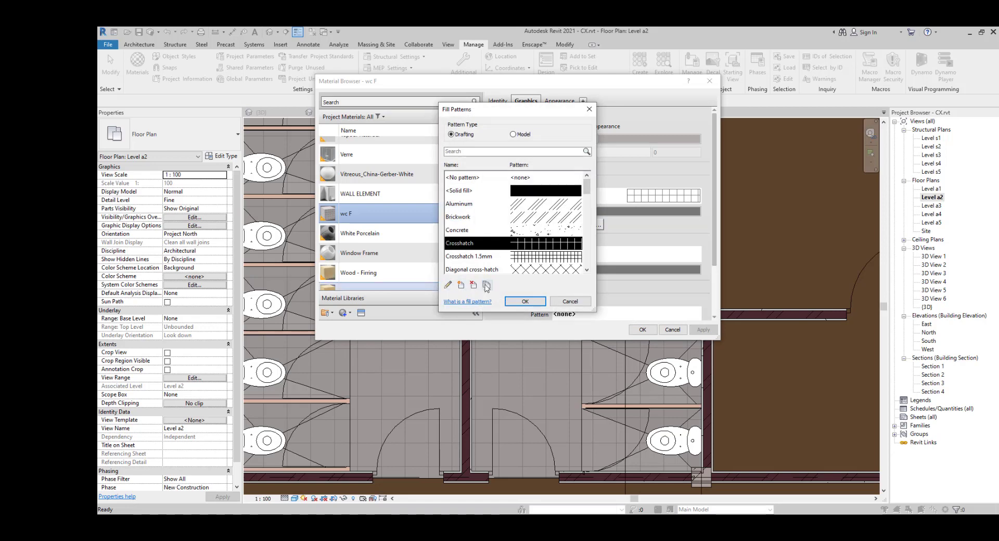
click(486, 285)
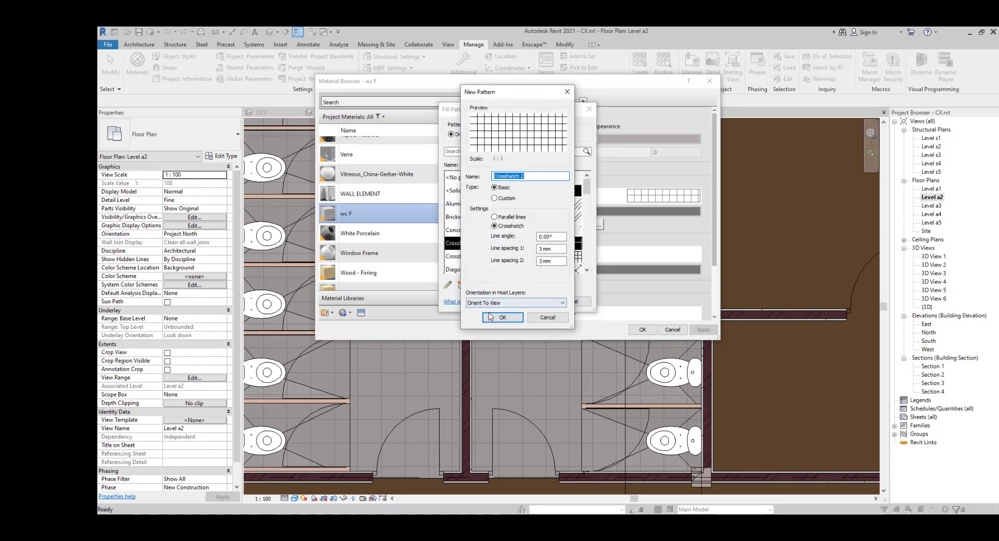
click(498, 317)
Step: Set both line spacings of the duplicated crosshatch pattern to 2.5 mm and apply it as the wc F foreground surface pattern
click(448, 286)
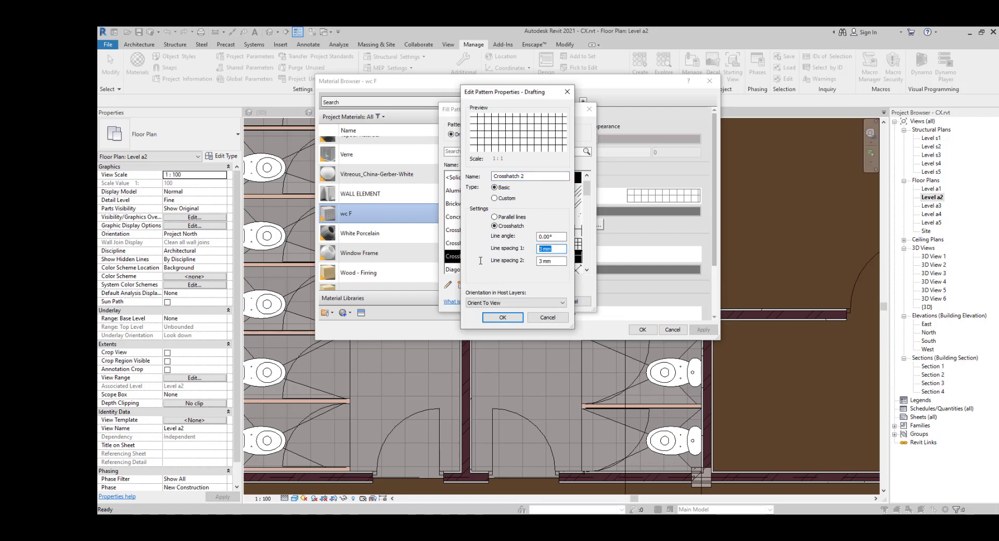
text(2.5)
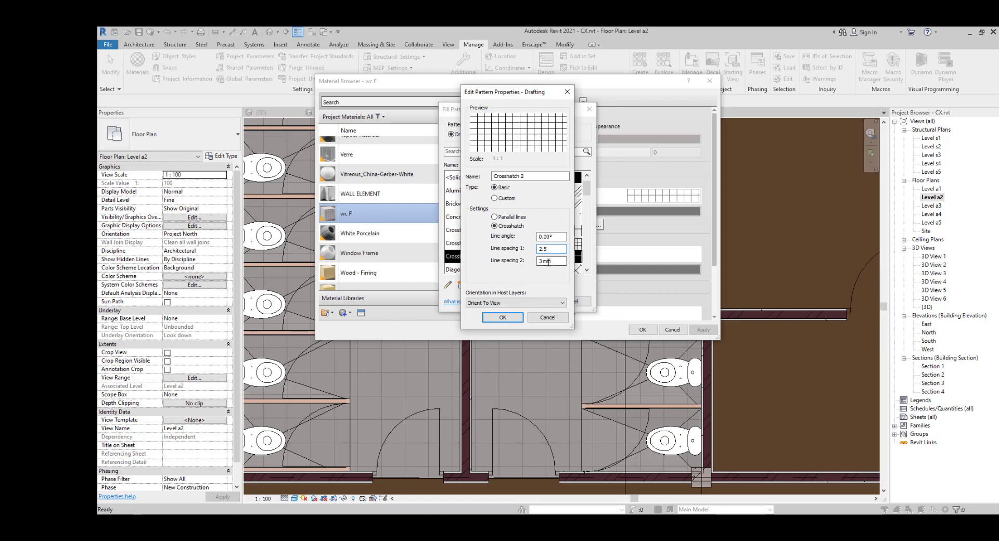
text(2.5)
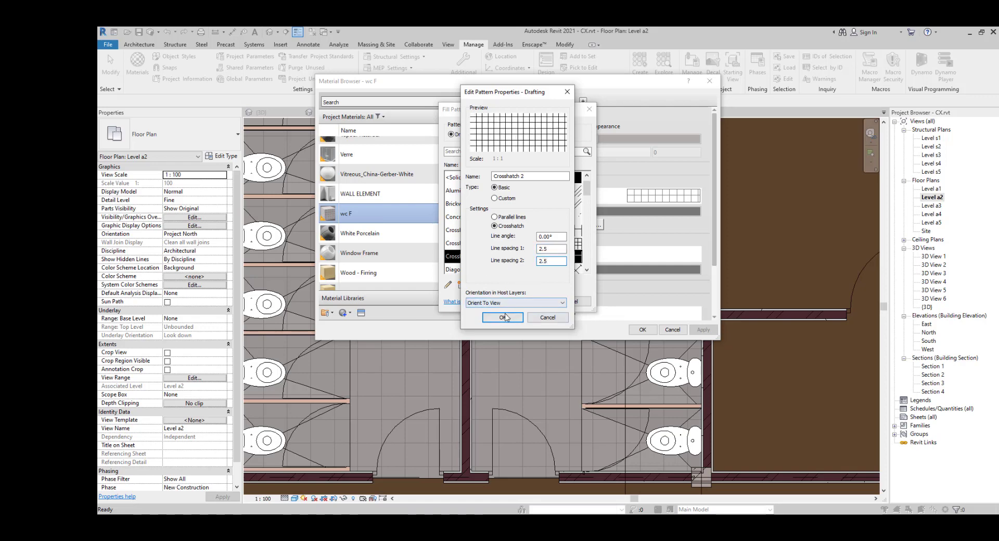
click(503, 318)
click(536, 302)
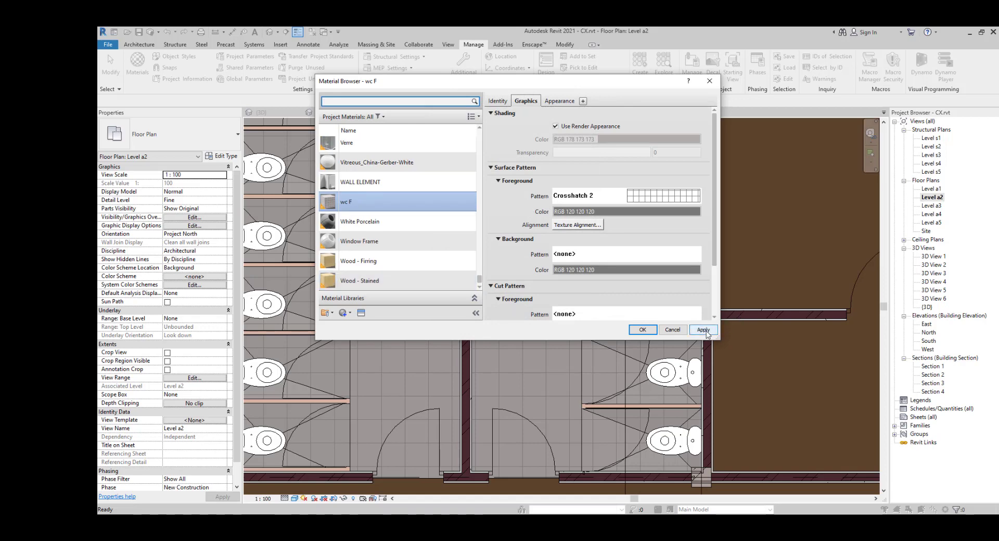
click(703, 329)
click(631, 330)
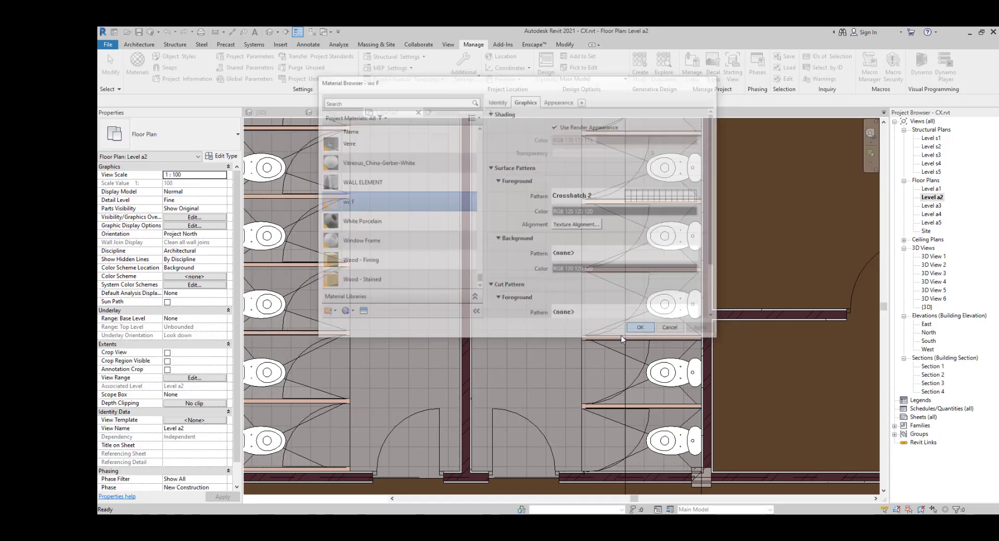
scroll(511, 326, down, 2)
middle_drag(439, 227, 495, 268)
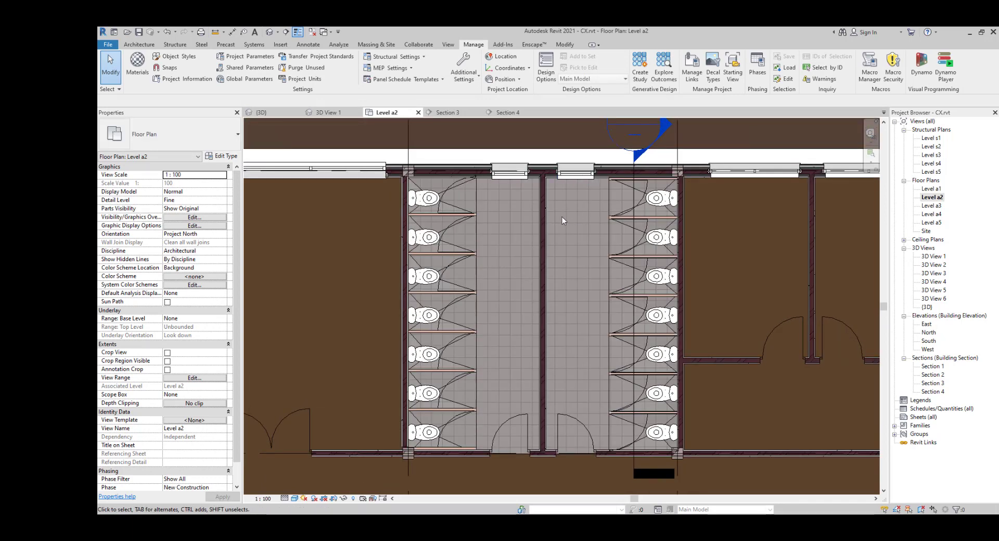
click(640, 218)
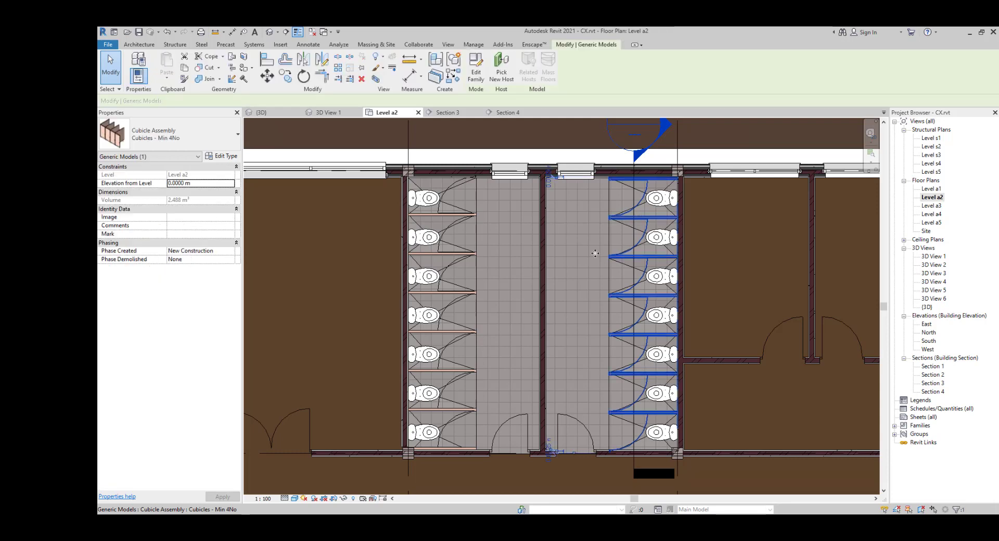
click(514, 289)
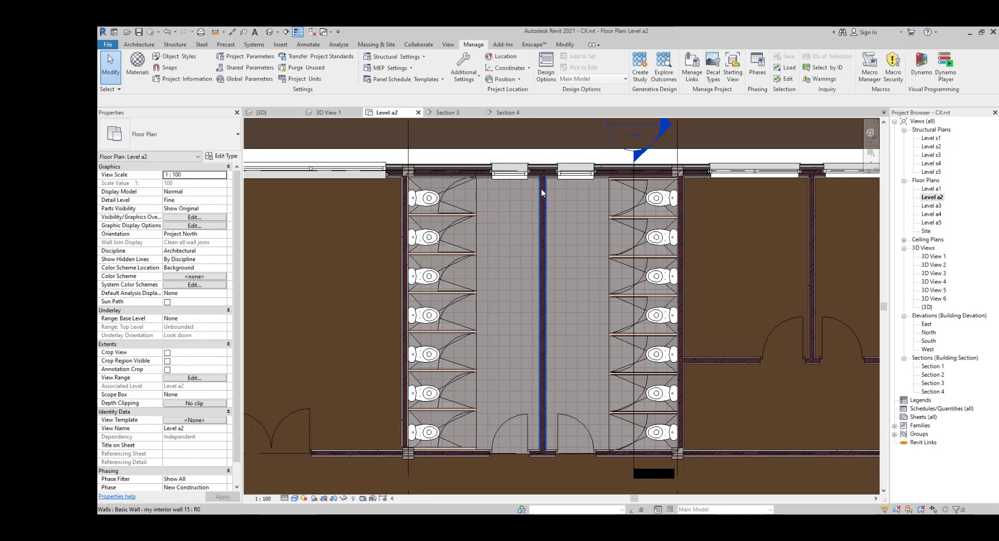
Step: Open the Section 4 view and examine the sloped washroom floor beneath the row of toilets and cubicle partitions
scroll(541, 189, down, 2)
double_click(641, 177)
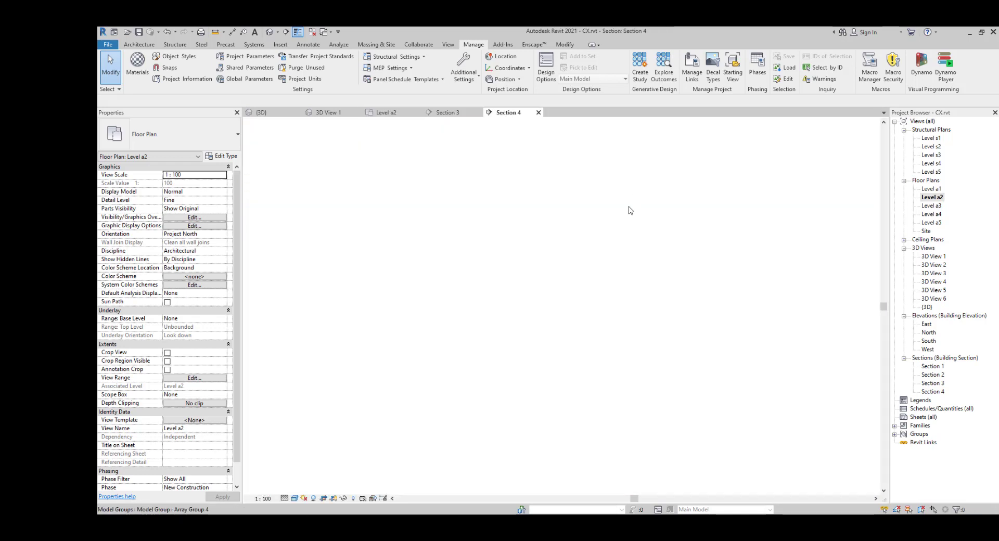
scroll(553, 351, down, 5)
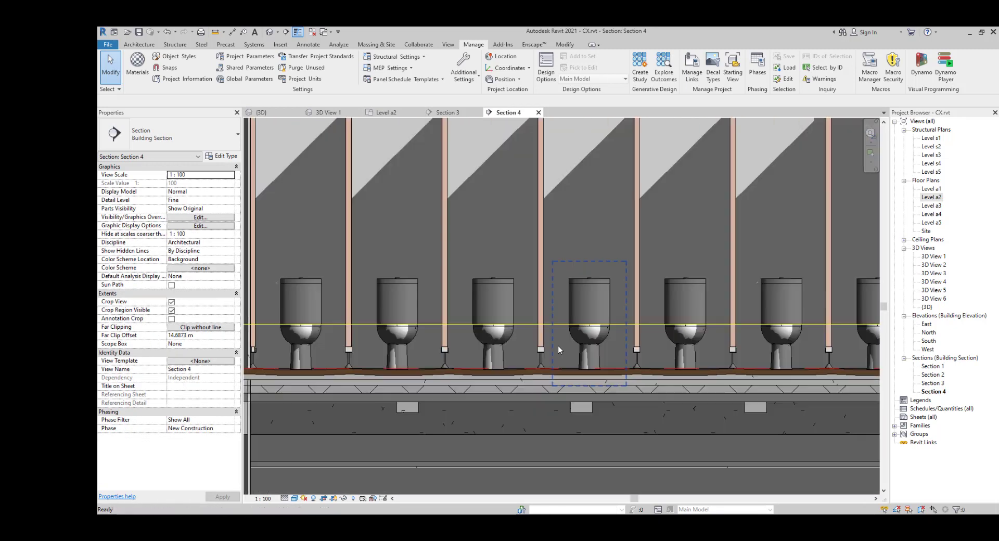
middle_drag(558, 345, 429, 335)
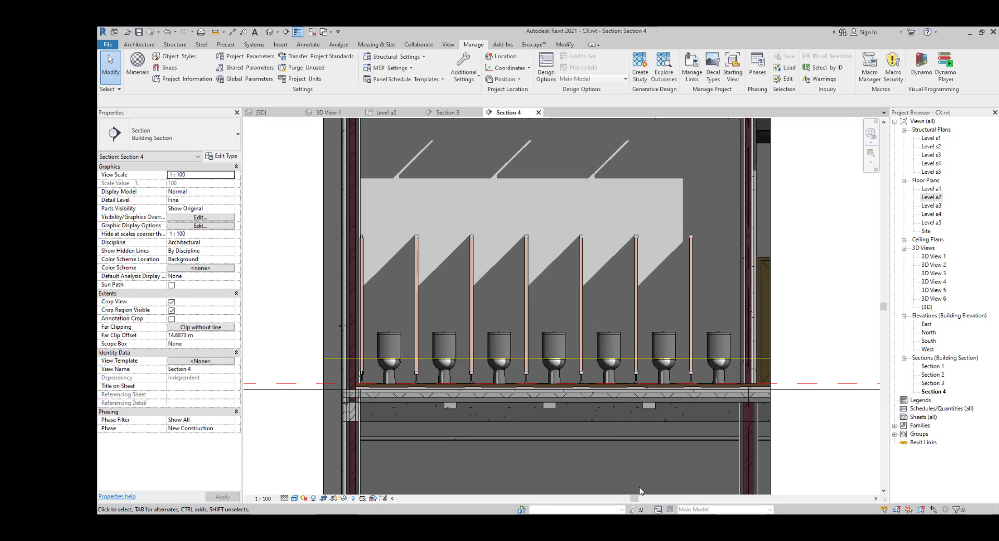
scroll(619, 442, up, 2)
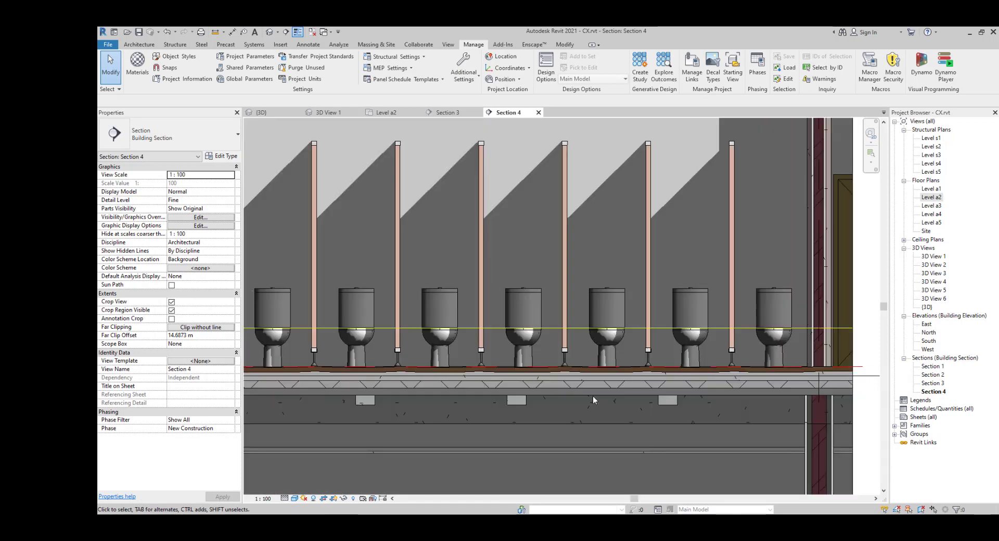
scroll(613, 261, down, 2)
middle_drag(614, 261, 584, 283)
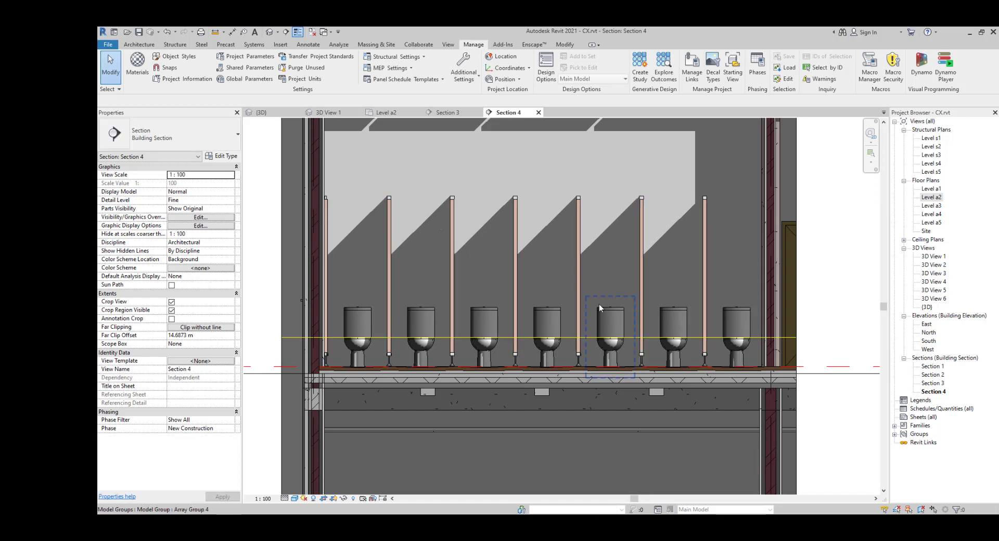
scroll(609, 229, down, 1)
middle_drag(656, 271, 720, 285)
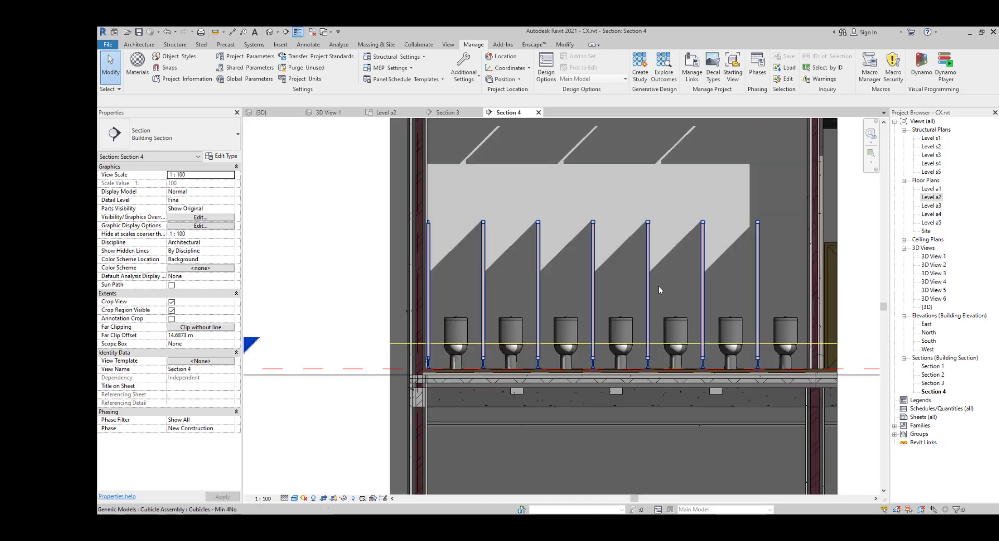